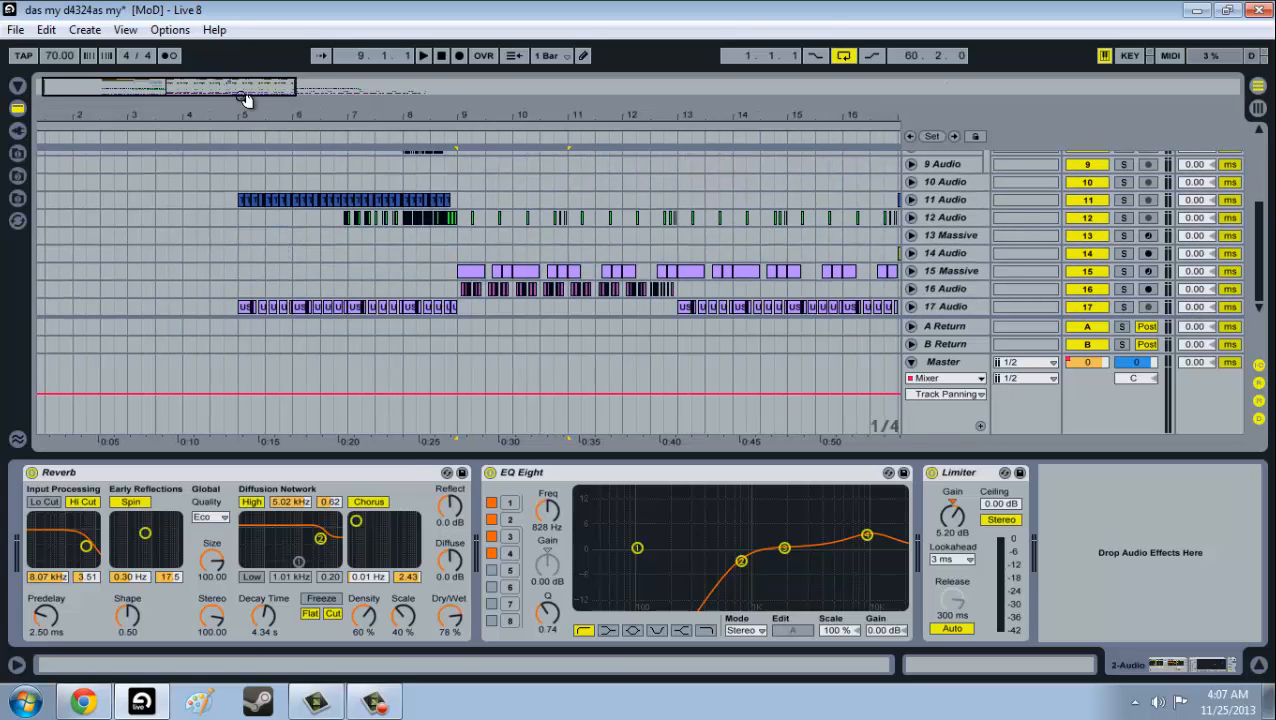
# Play the arrangement from bar 5 through bar 12 while looking over the clips on all tracks, and stop playback.
pyautogui.click(222, 253)
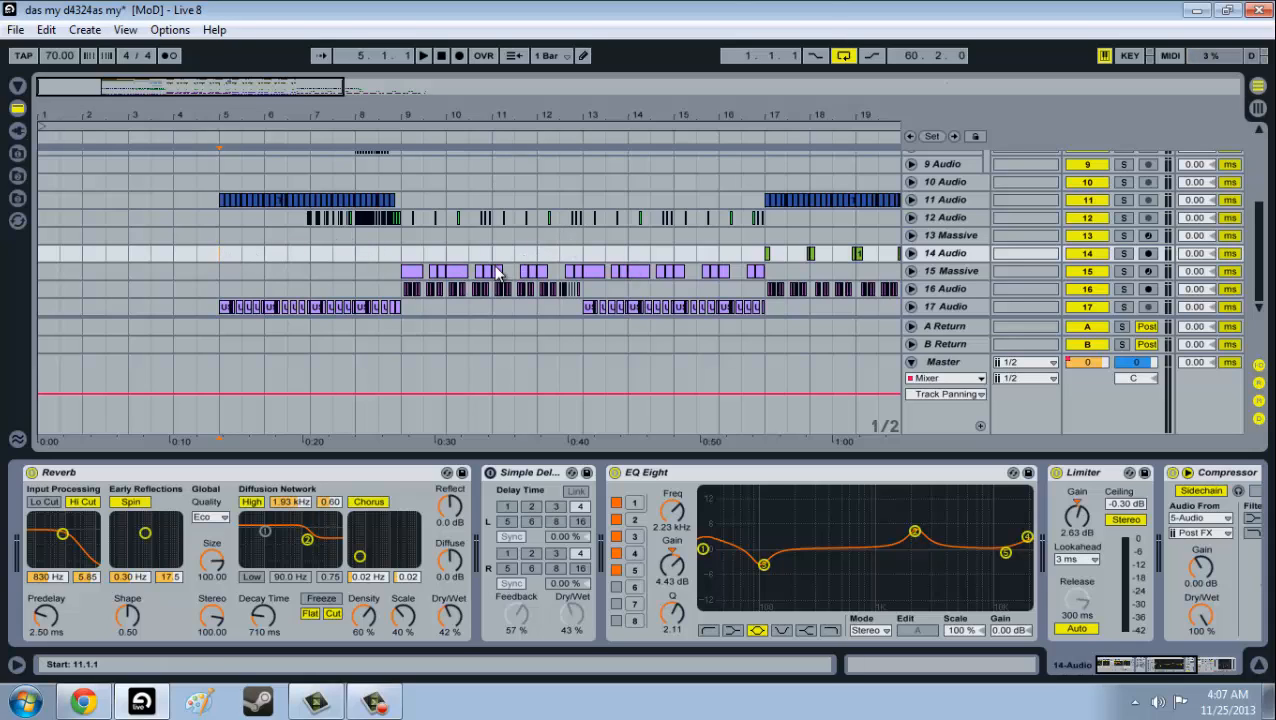
pyautogui.press('space')
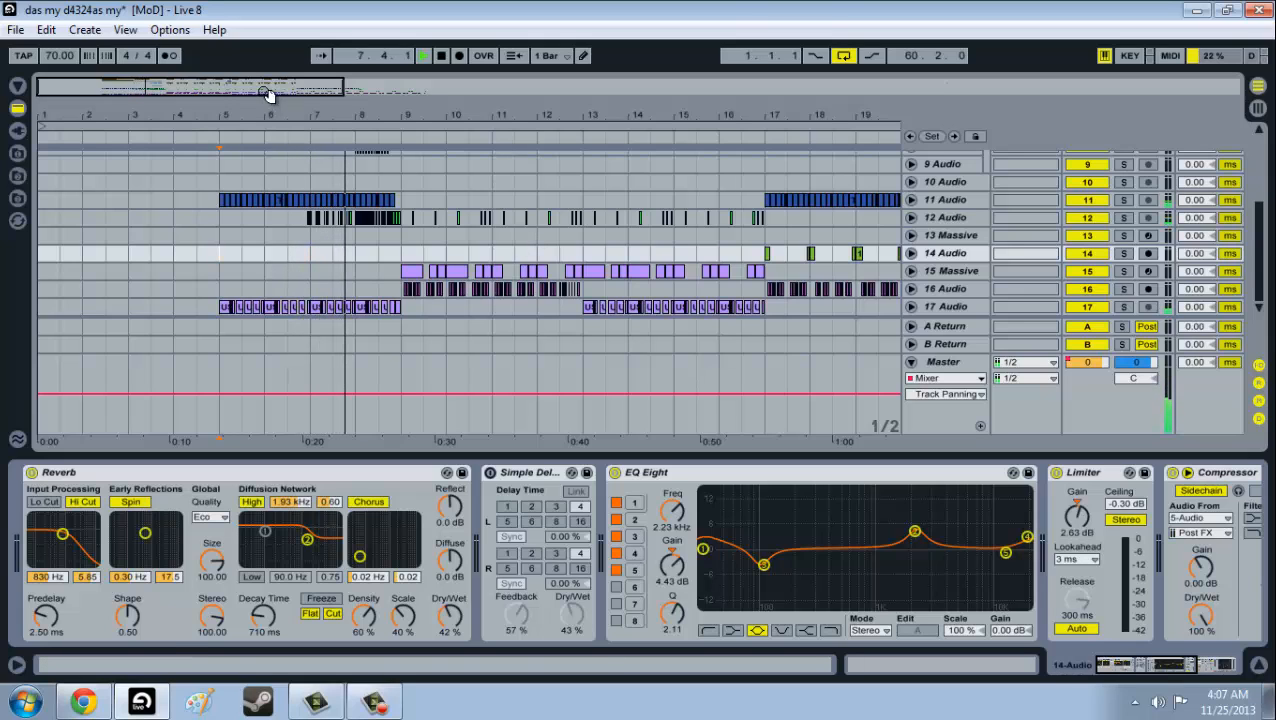
pyautogui.moveTo(266, 91); pyautogui.dragTo(265, 93)
pyautogui.scroll(5, 388, 263)
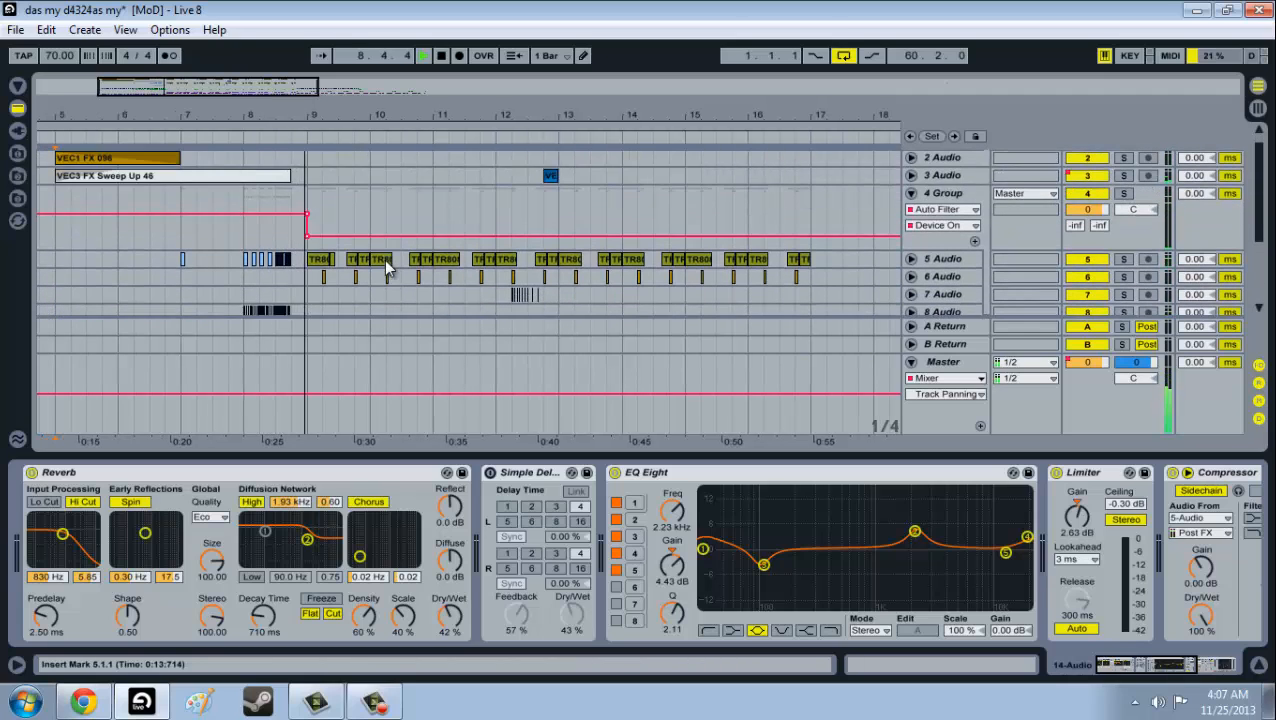
pyautogui.scroll(-1, 388, 266)
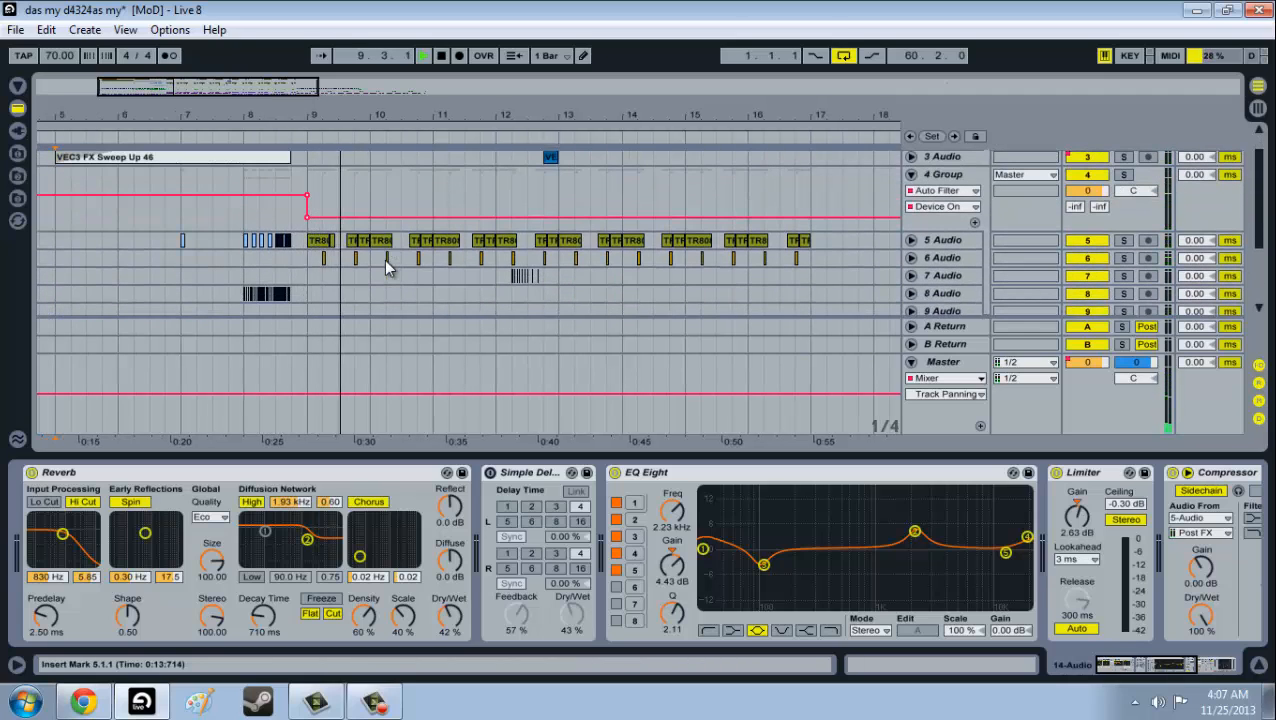
pyautogui.scroll(-2, 388, 266)
pyautogui.scroll(-2, 388, 268)
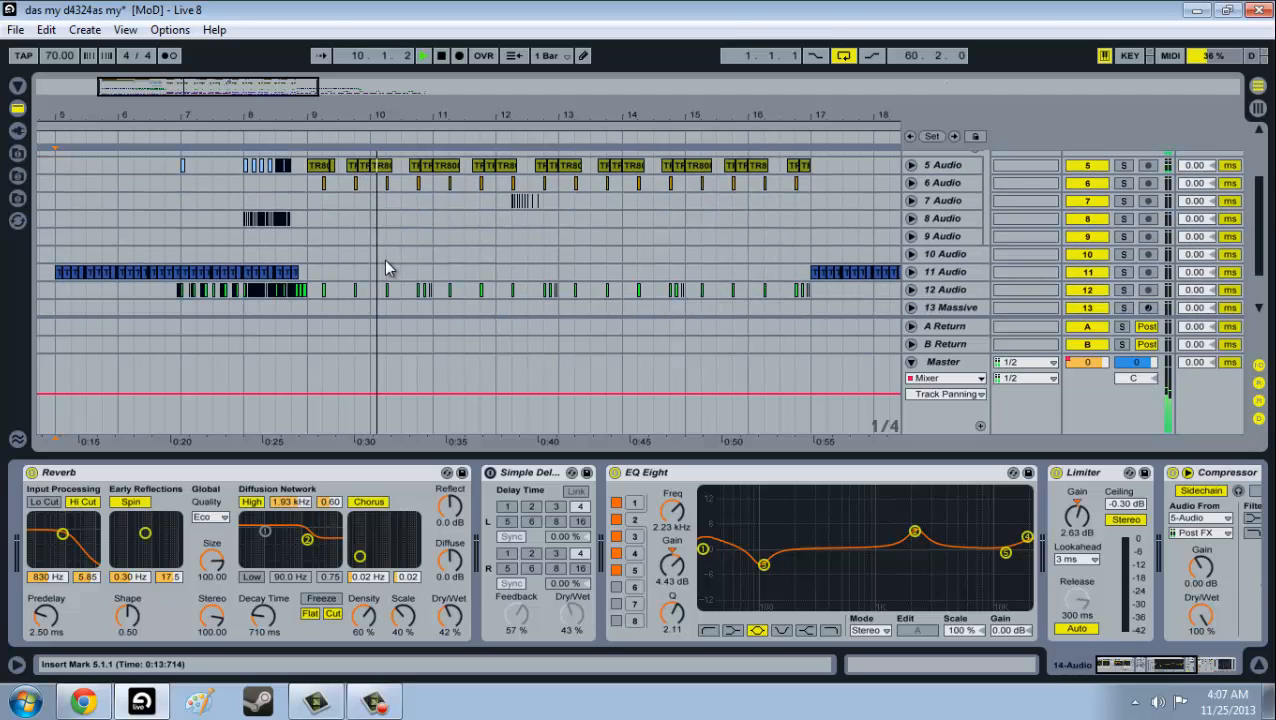
pyautogui.scroll(-3, 423, 283)
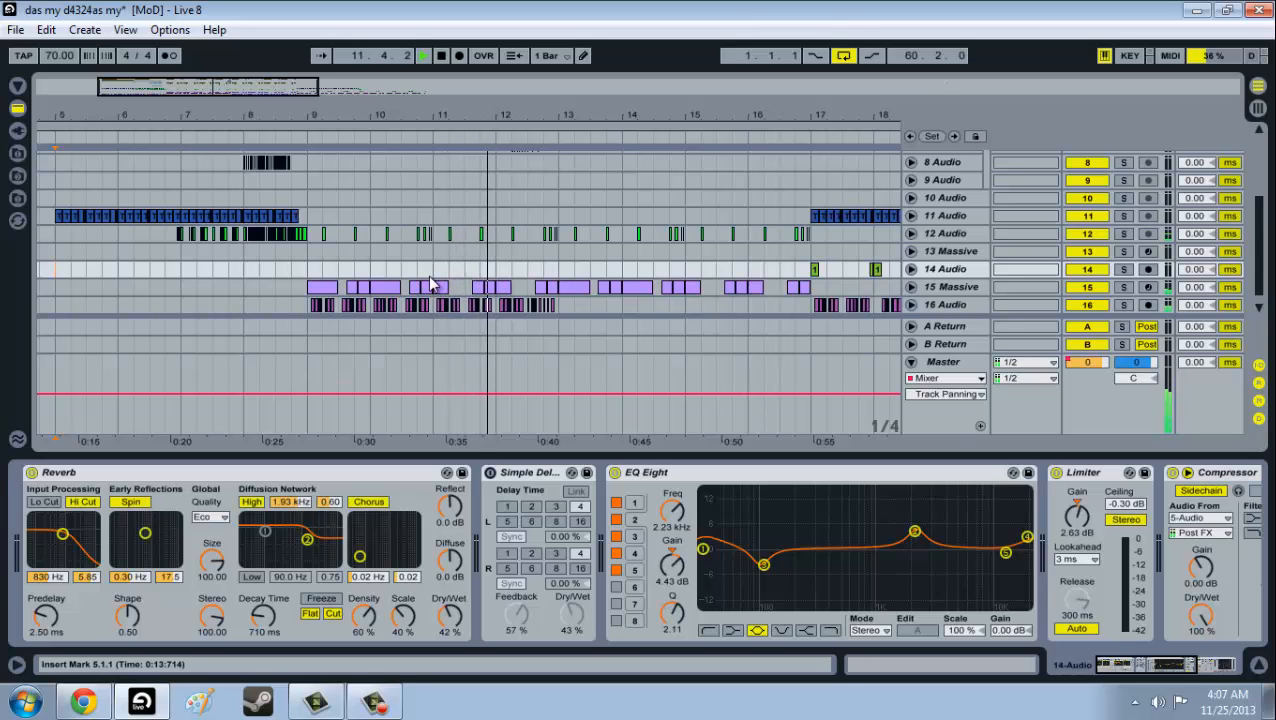
pyautogui.scroll(-1, 430, 284)
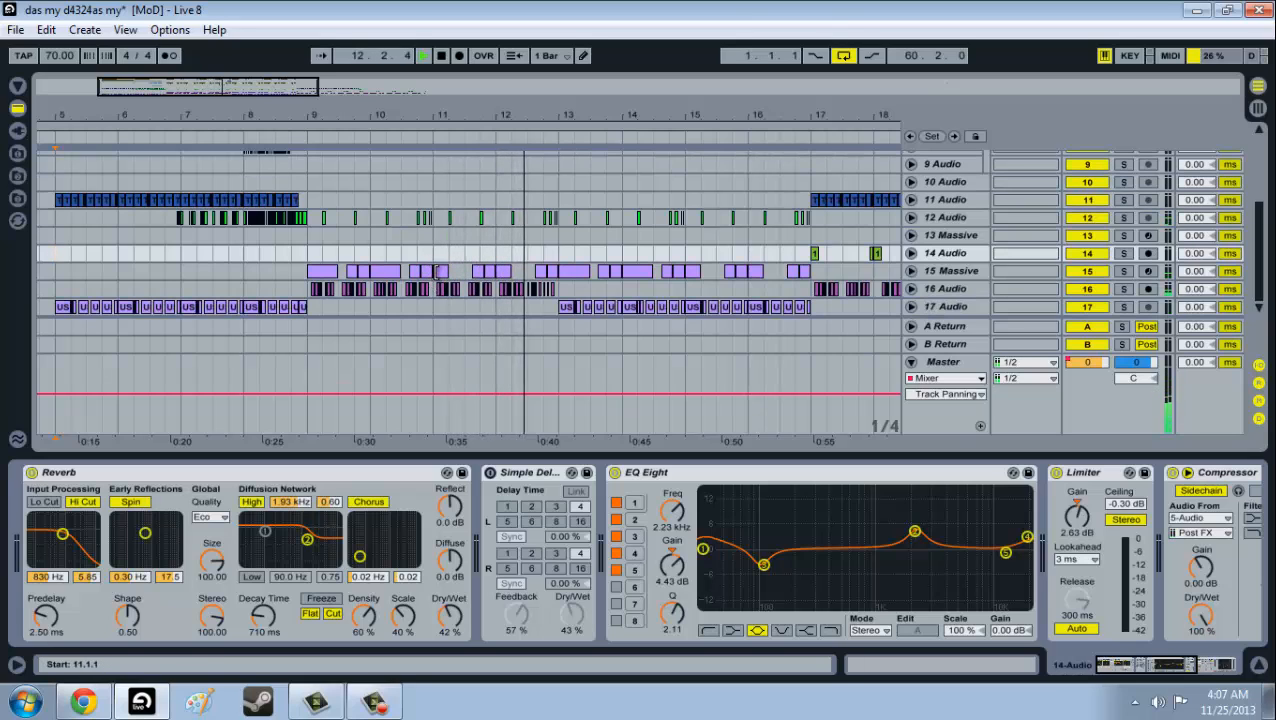
pyautogui.press('space')
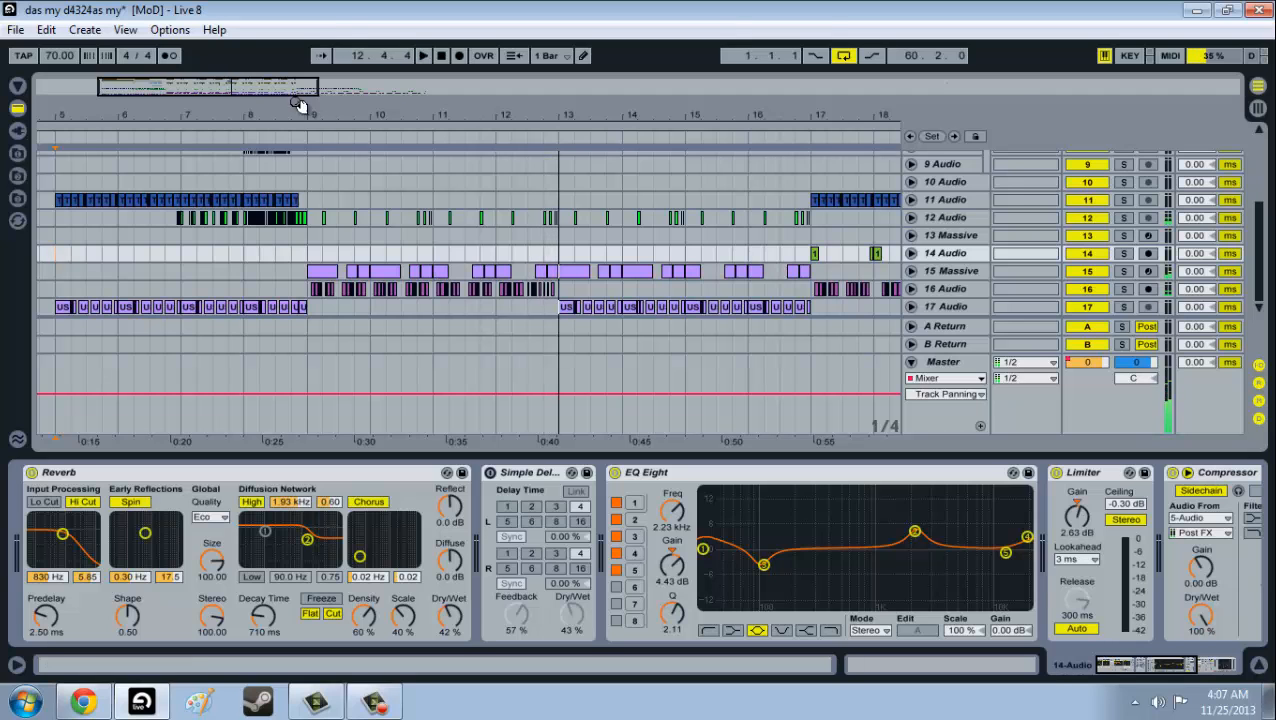
# Solo the 5 Audio track and audition its first TR808 clip at bar 9.
pyautogui.moveTo(285, 85); pyautogui.dragTo(272, 95)
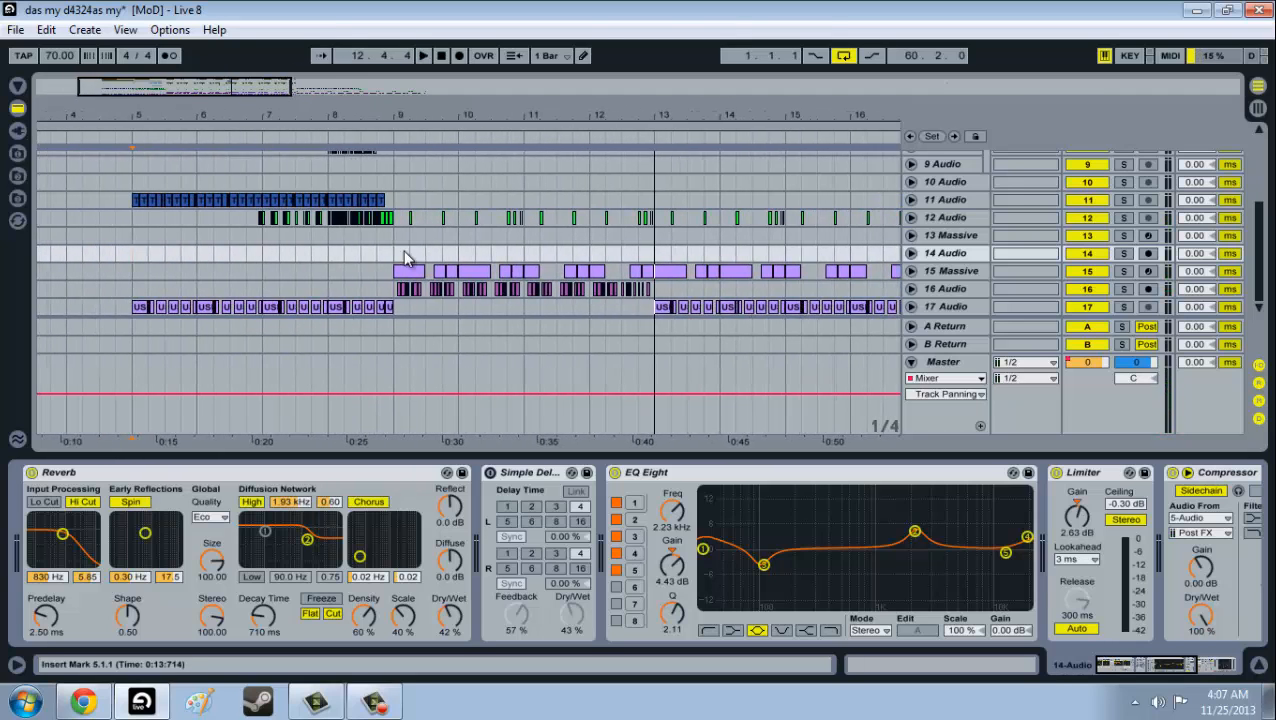
pyautogui.scroll(3, 404, 254)
pyautogui.click(401, 262)
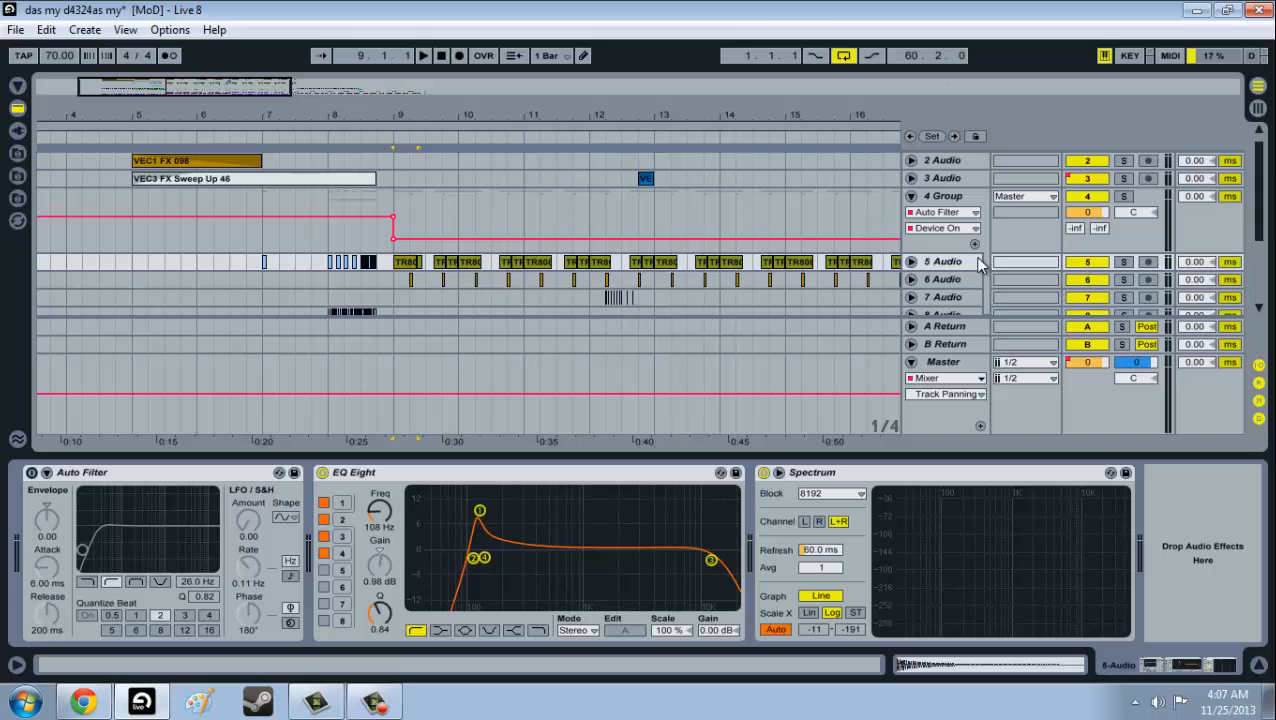
pyautogui.click(950, 262)
pyautogui.click(1124, 268)
pyautogui.press('space')
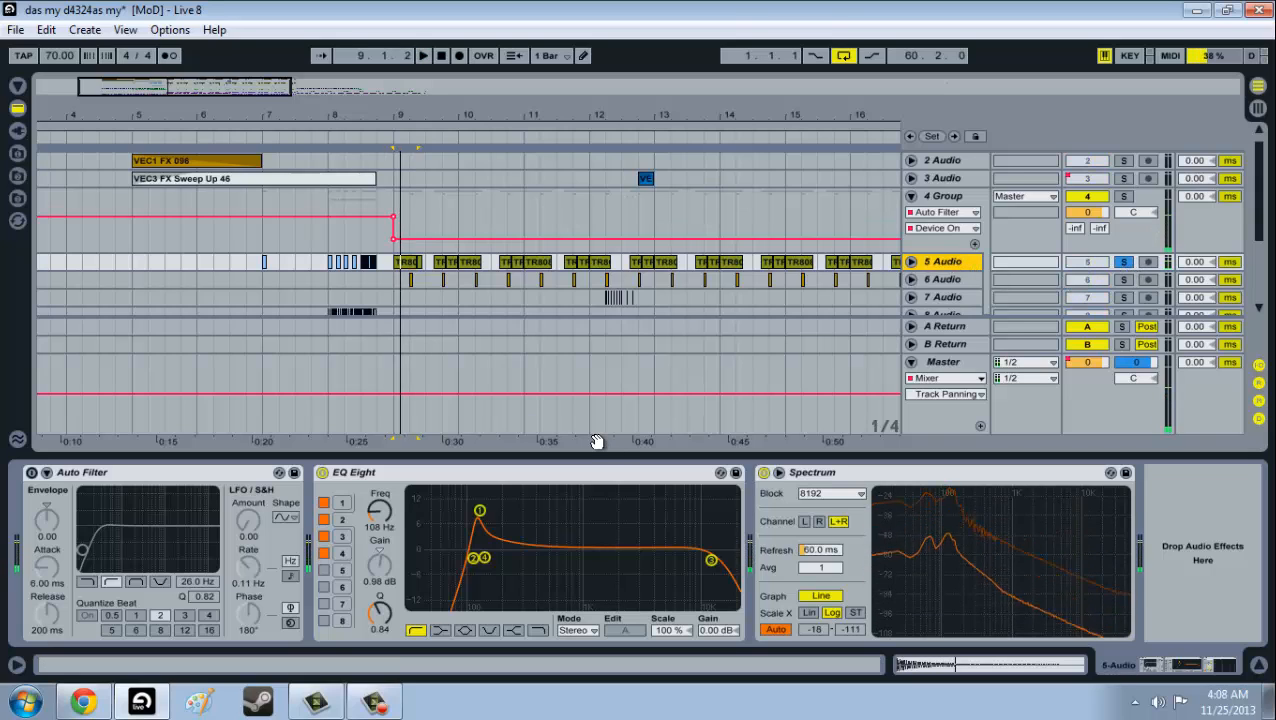
pyautogui.press('space')
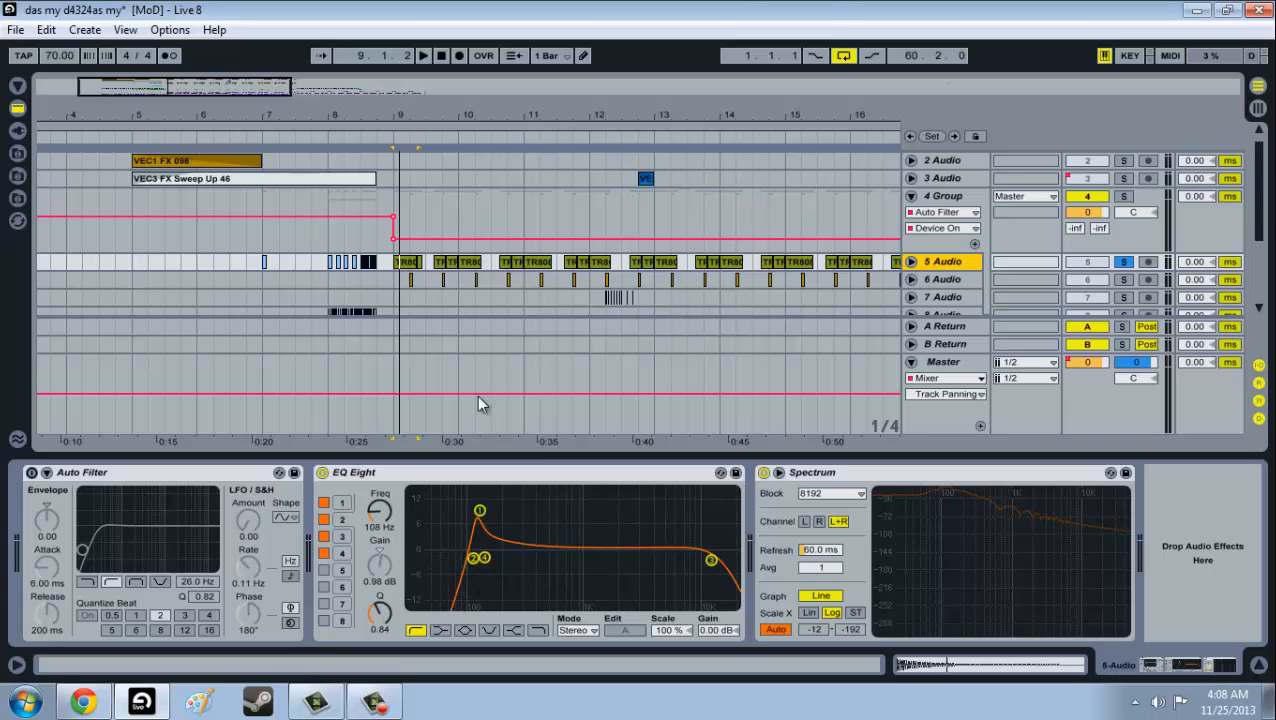
# Solo the 15 Massive track and audition its first clip at bar 9.
pyautogui.scroll(-5, 518, 285)
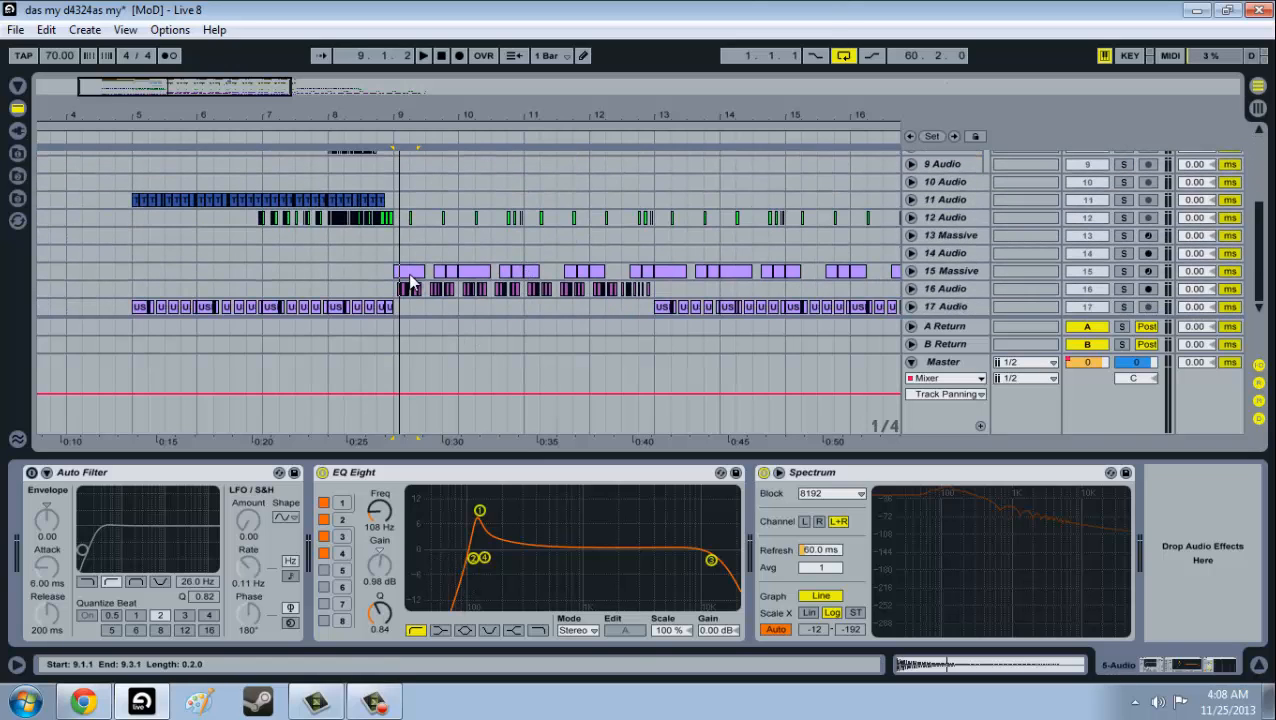
pyautogui.click(424, 272)
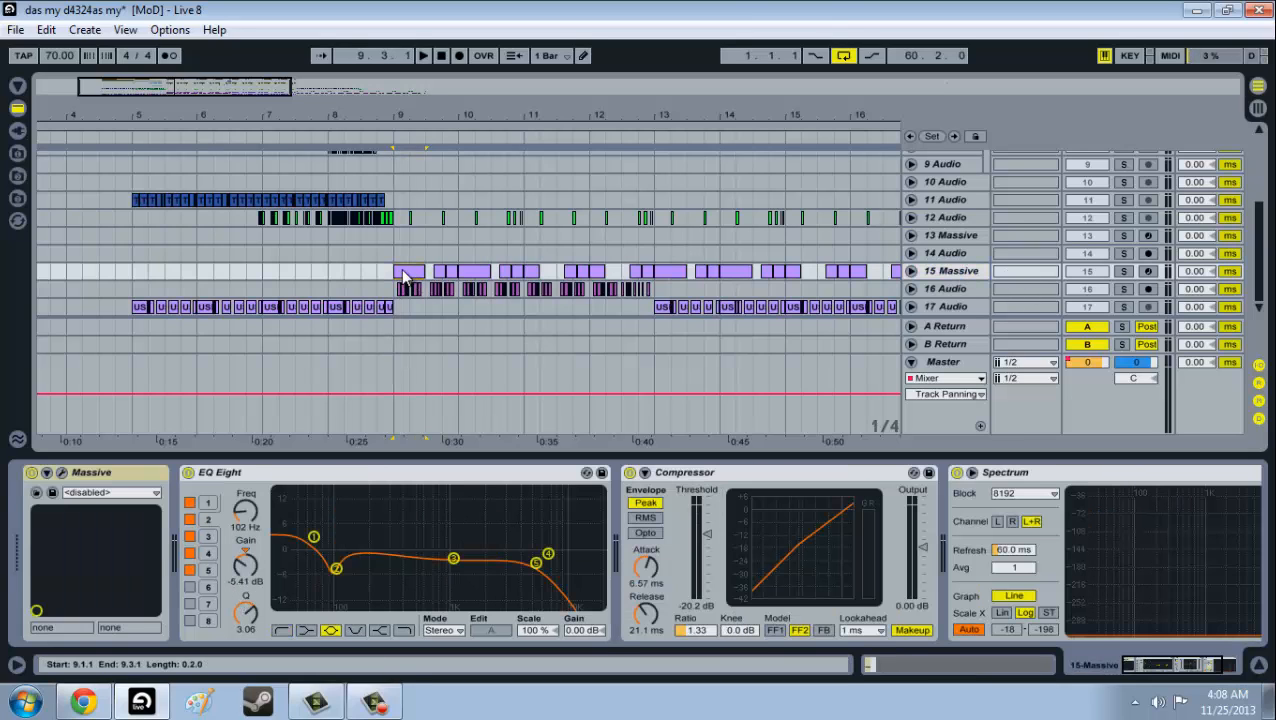
pyautogui.click(1122, 270)
pyautogui.press('space')
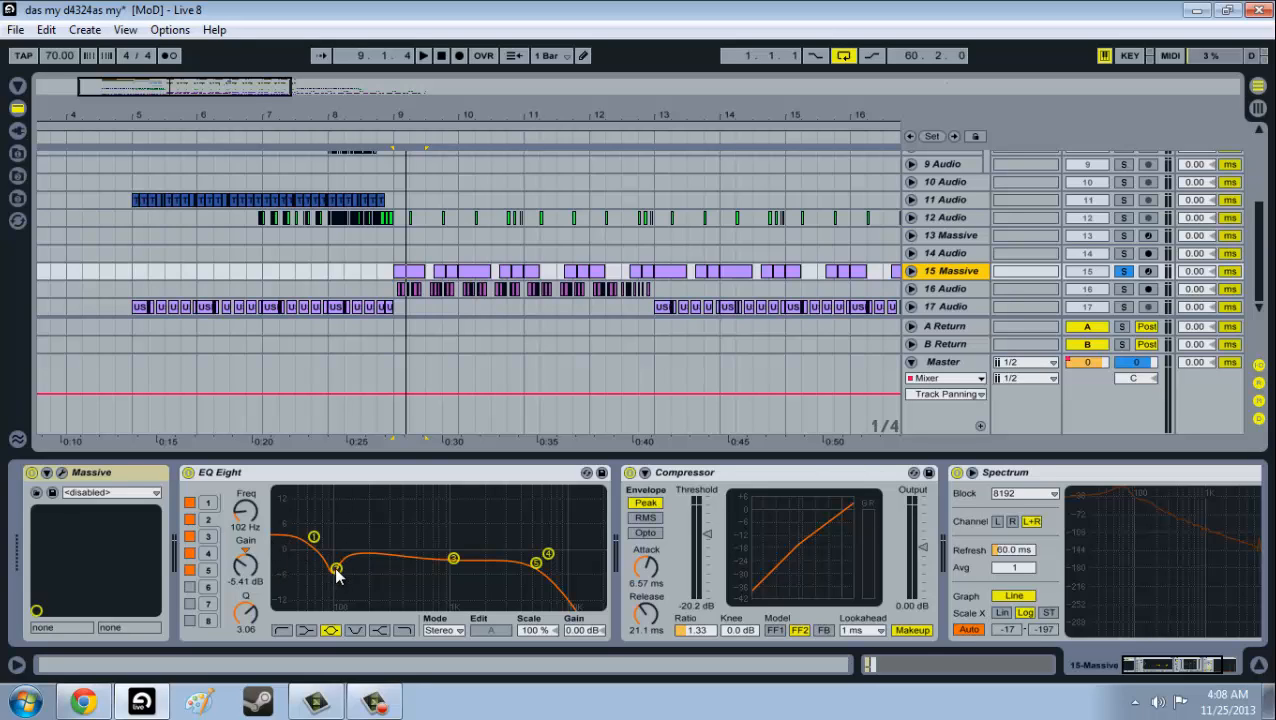
# Solo 5 Audio again and replay its TR808 clip at bar 9 for comparison with the bass.
pyautogui.scroll(5, 460, 270)
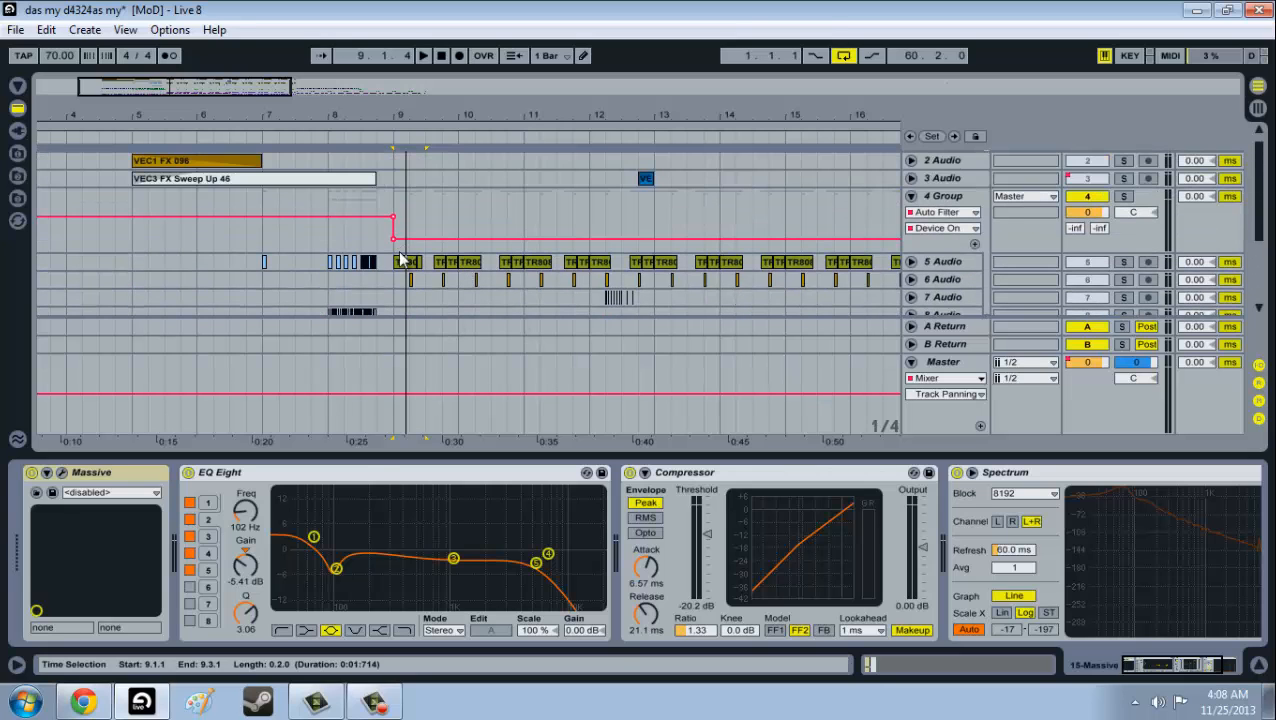
pyautogui.click(405, 264)
pyautogui.click(1123, 262)
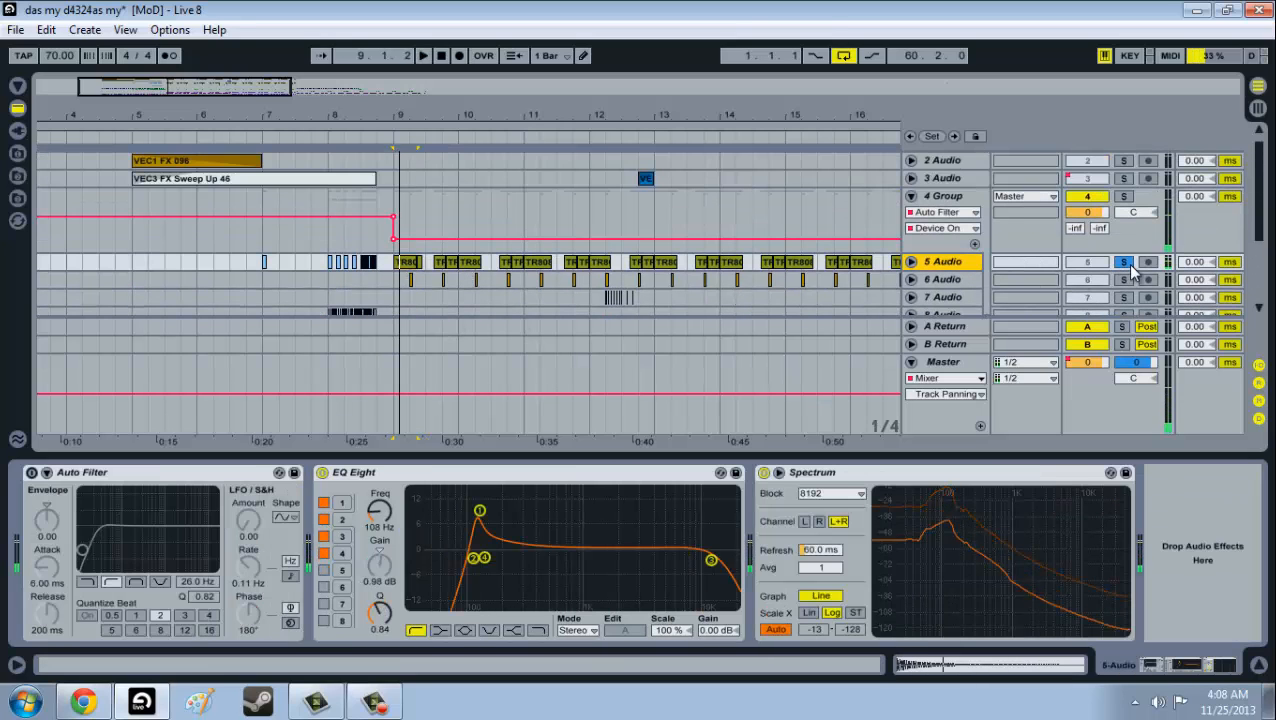
# Select the 15 Massive clip at bar 9 and show that track's device chain.
pyautogui.scroll(-6, 713, 282)
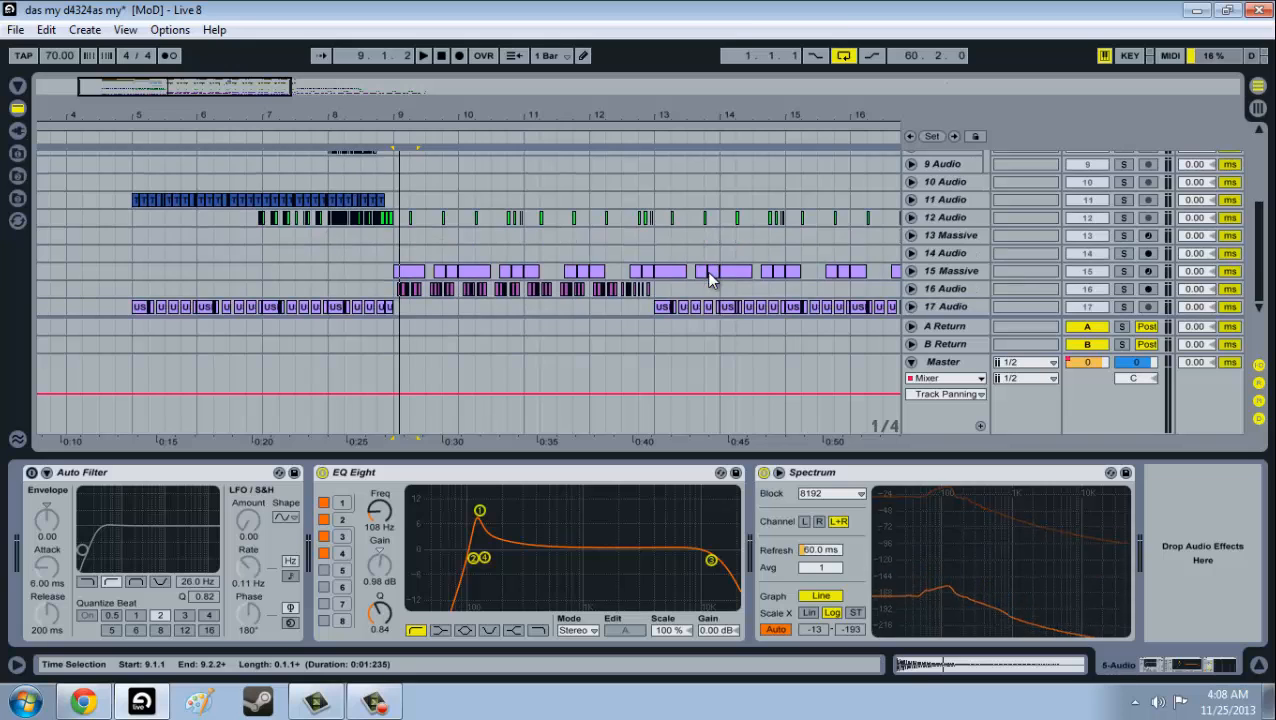
pyautogui.click(414, 271)
pyautogui.scroll(5, 414, 260)
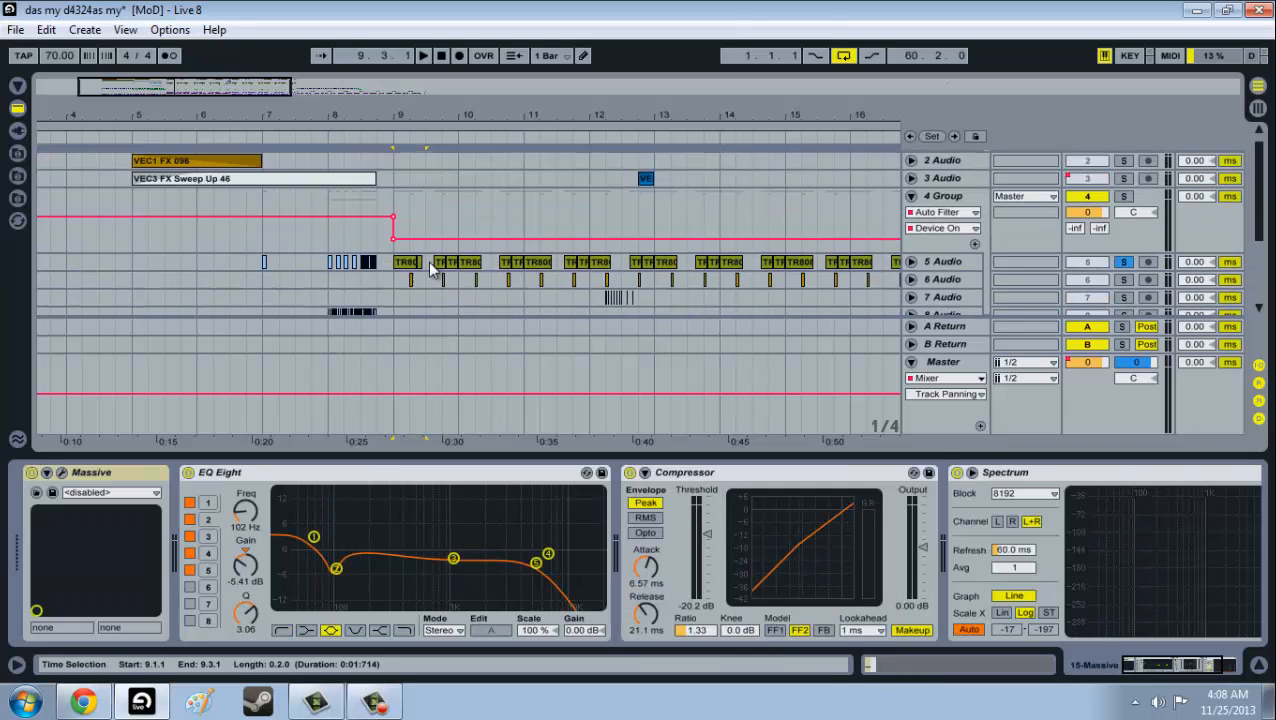
pyautogui.scroll(-3, 428, 283)
pyautogui.scroll(-3, 428, 283)
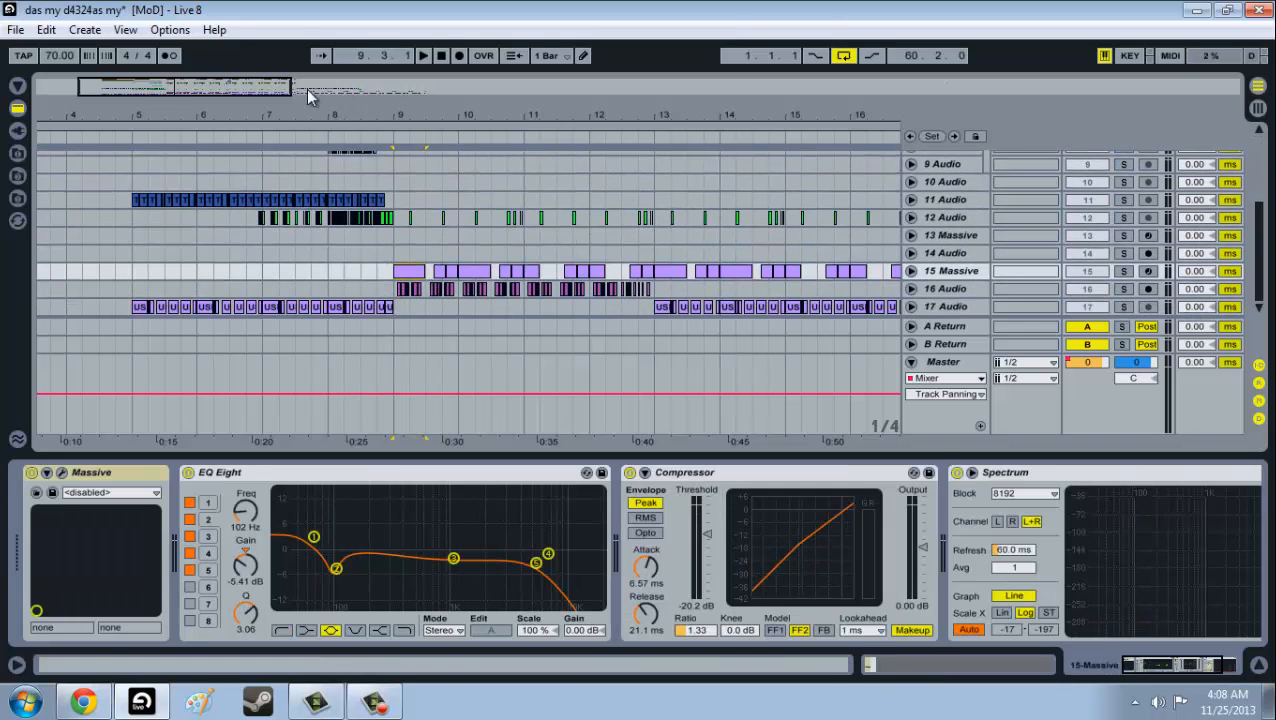
pyautogui.moveTo(257, 80); pyautogui.dragTo(262, 100)
pyautogui.click(965, 271)
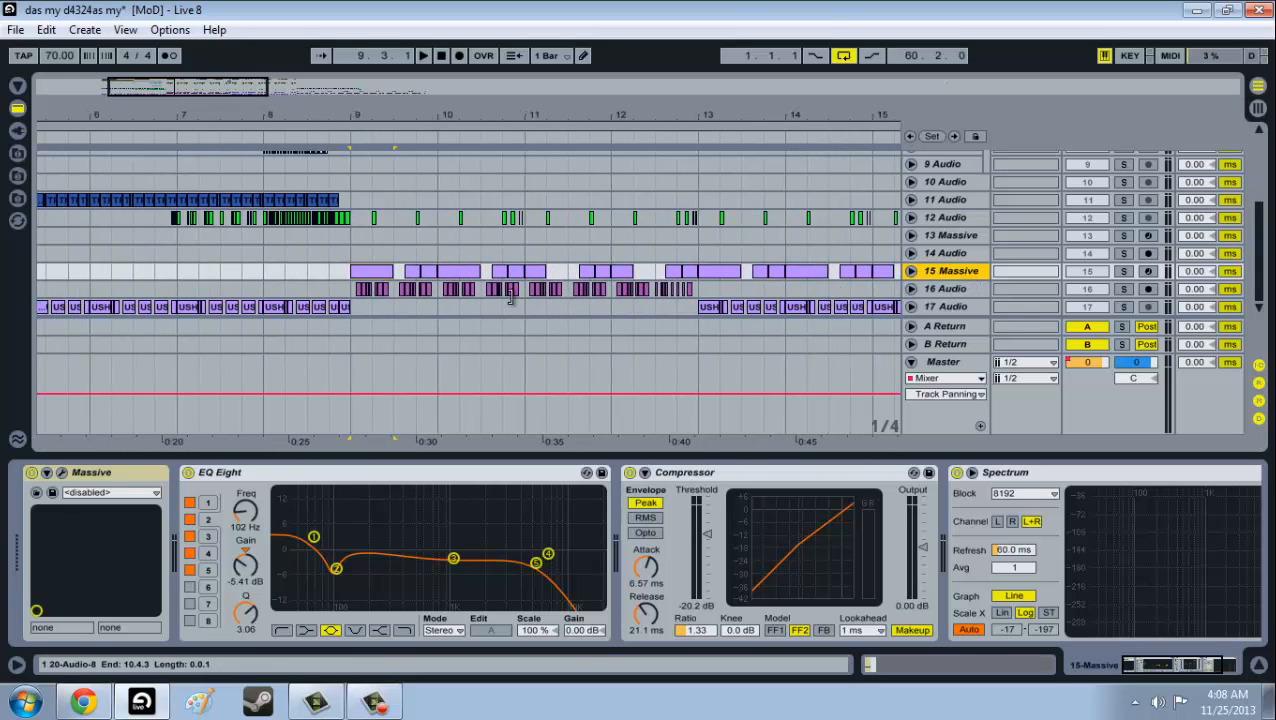
# Show the device chain of the 5 Audio track and look over the tracks around bar 9.
pyautogui.scroll(4, 630, 292)
pyautogui.scroll(1, 630, 292)
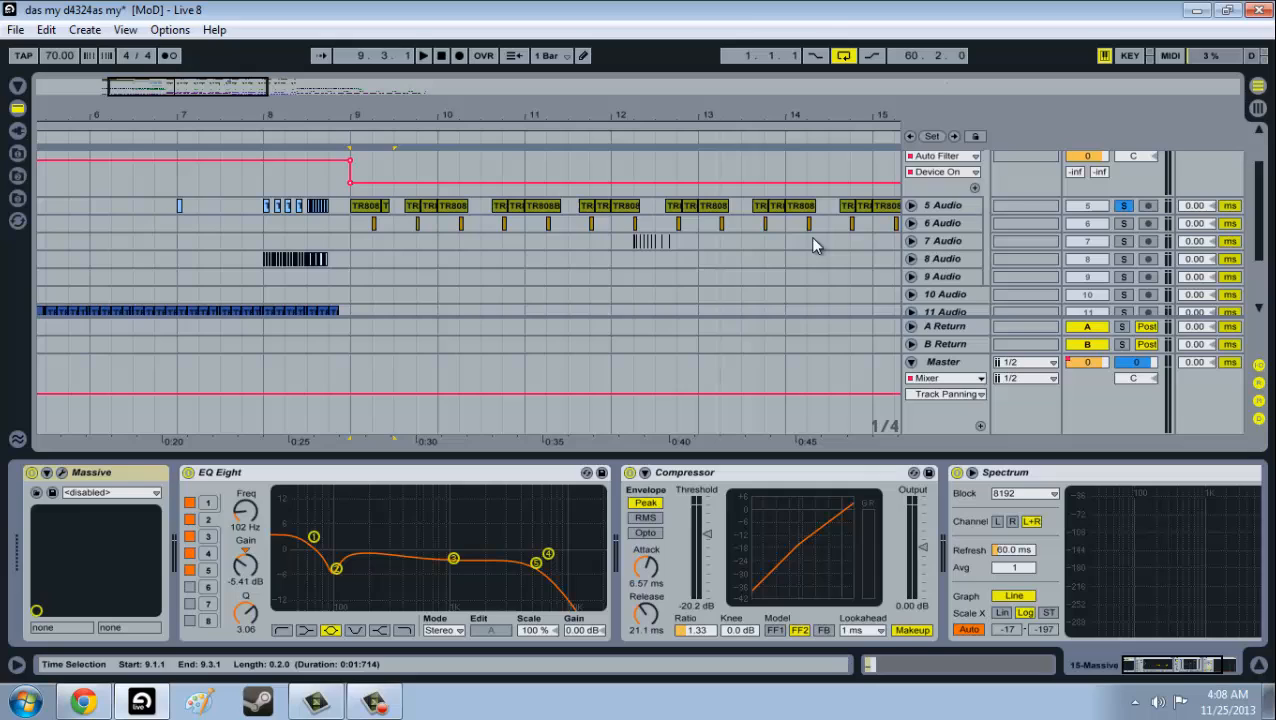
pyautogui.click(952, 205)
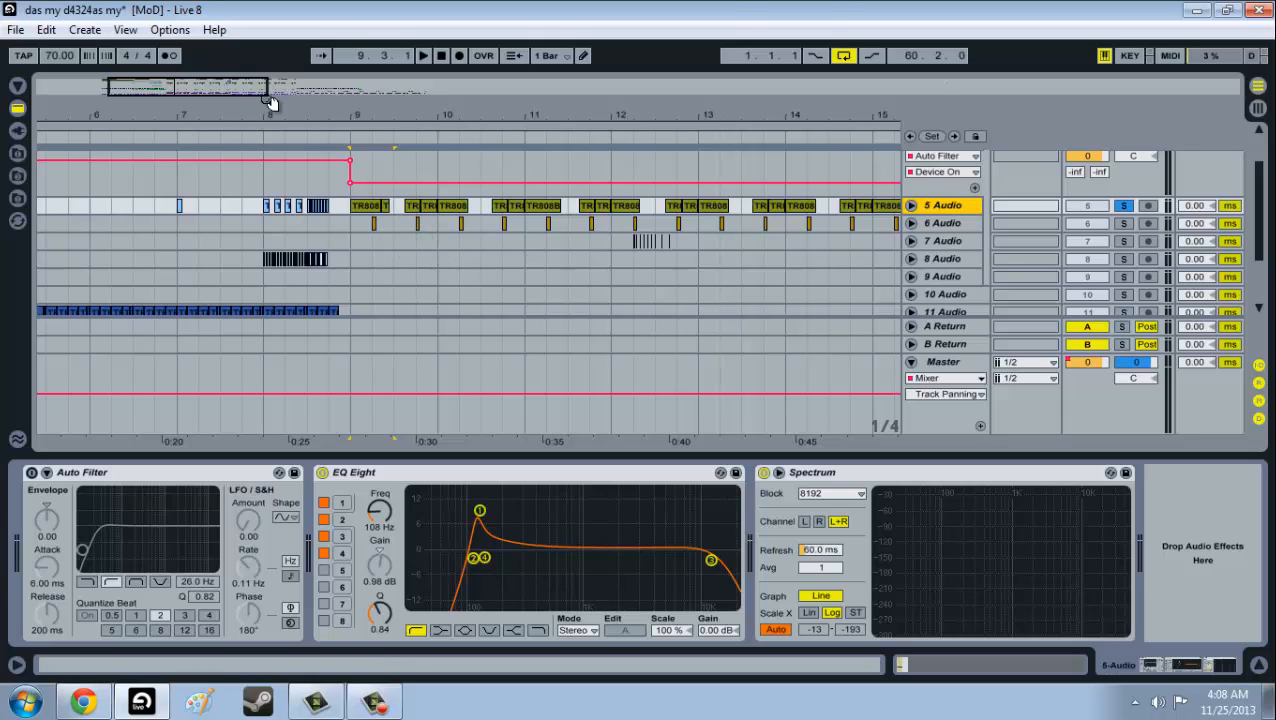
pyautogui.moveTo(247, 88); pyautogui.dragTo(251, 86)
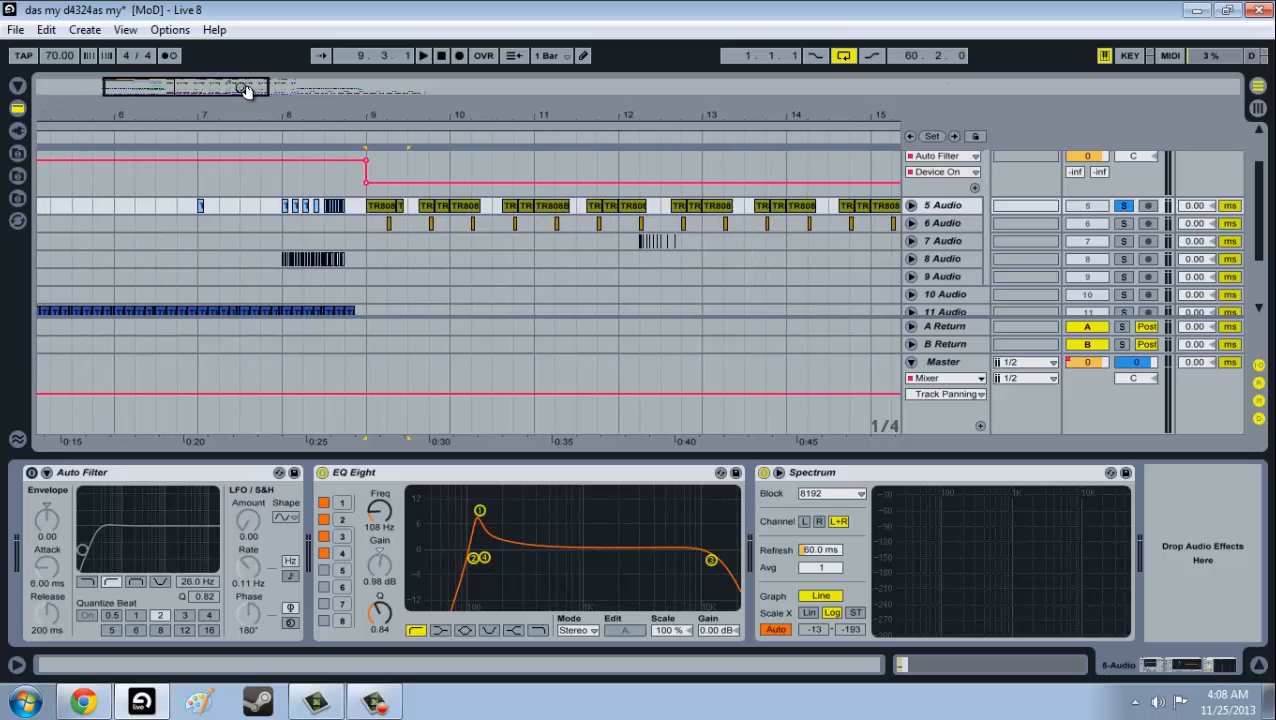
pyautogui.scroll(3, 447, 295)
pyautogui.scroll(-5, 420, 294)
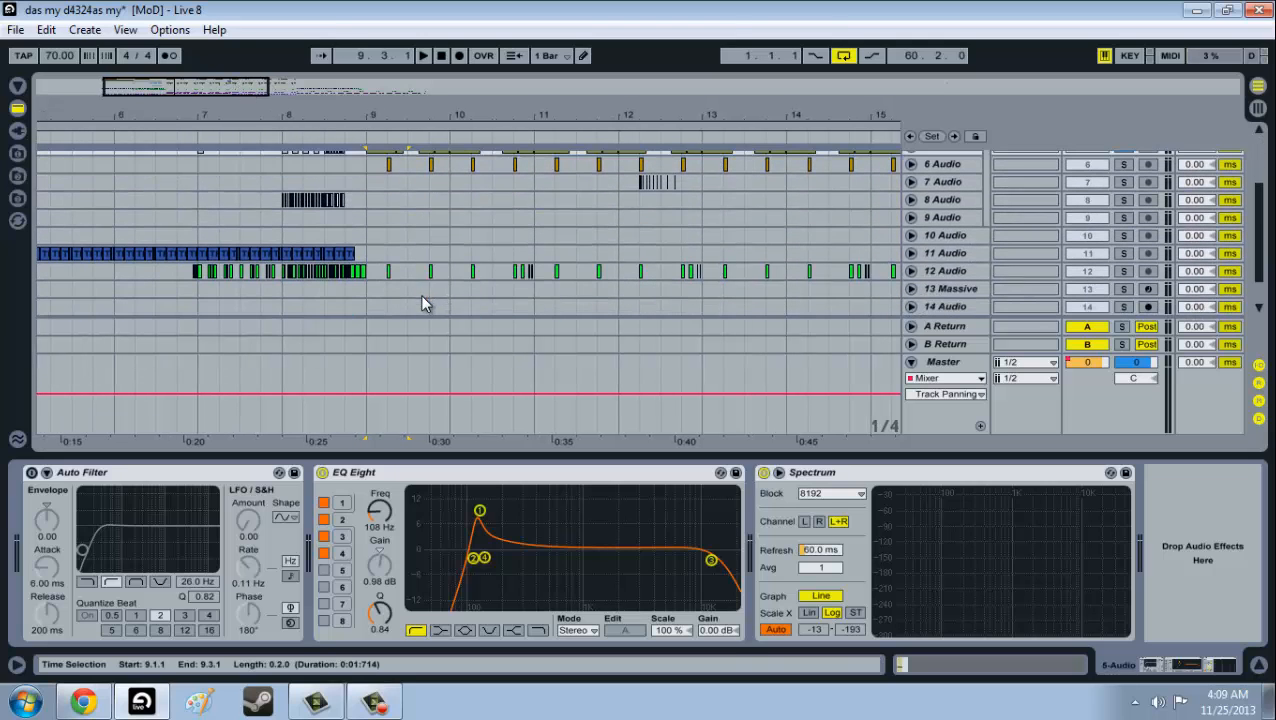
# Select the 6 Audio clip at 9.2.1, solo its track and audition it.
pyautogui.click(390, 164)
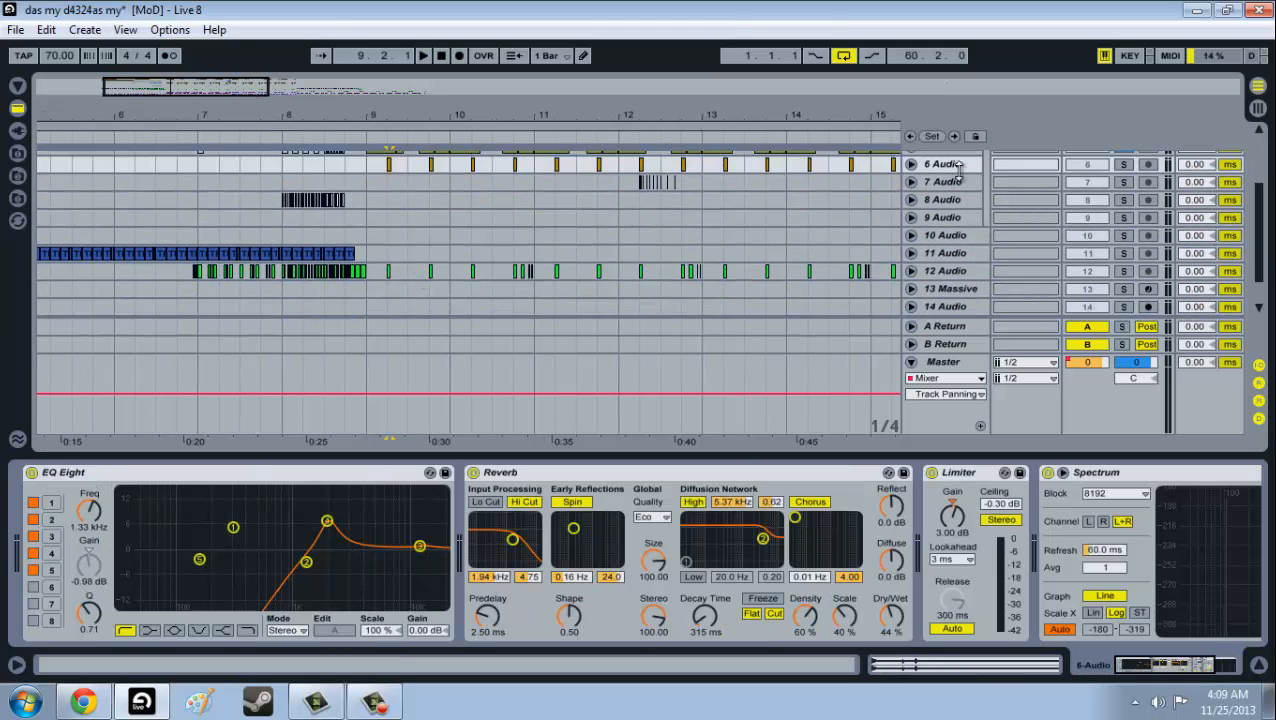
pyautogui.press('space')
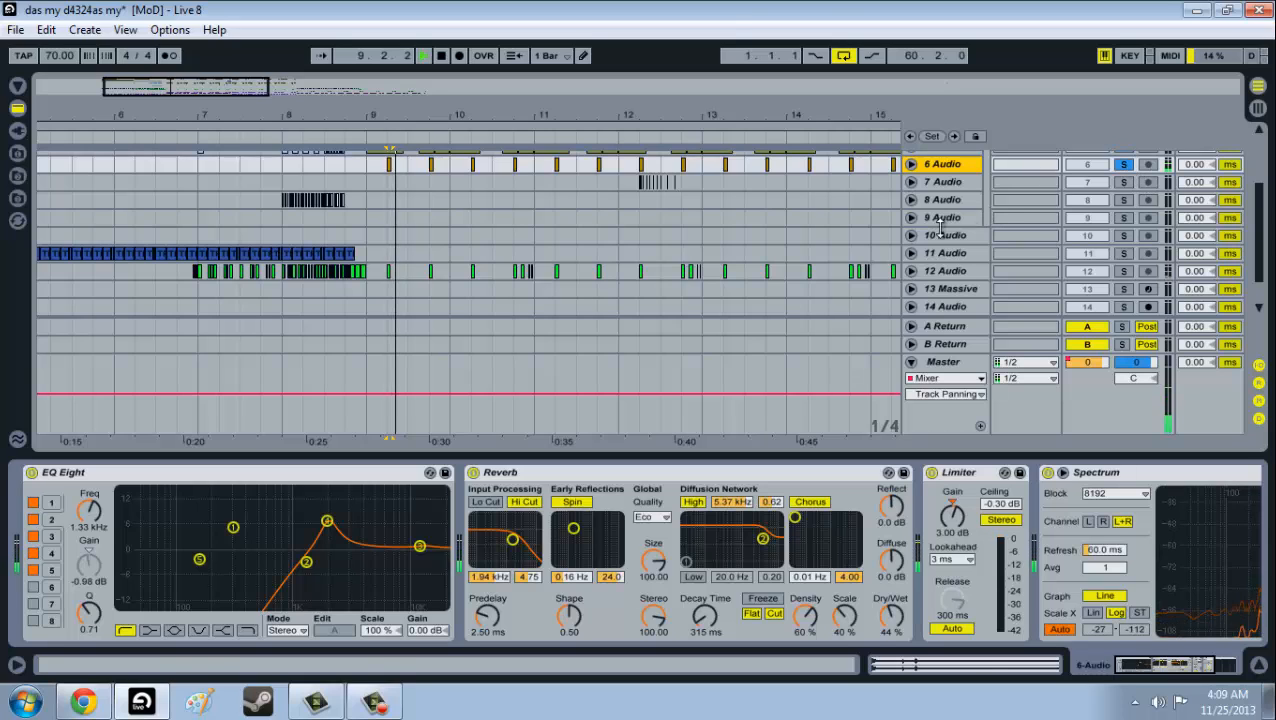
pyautogui.press('space')
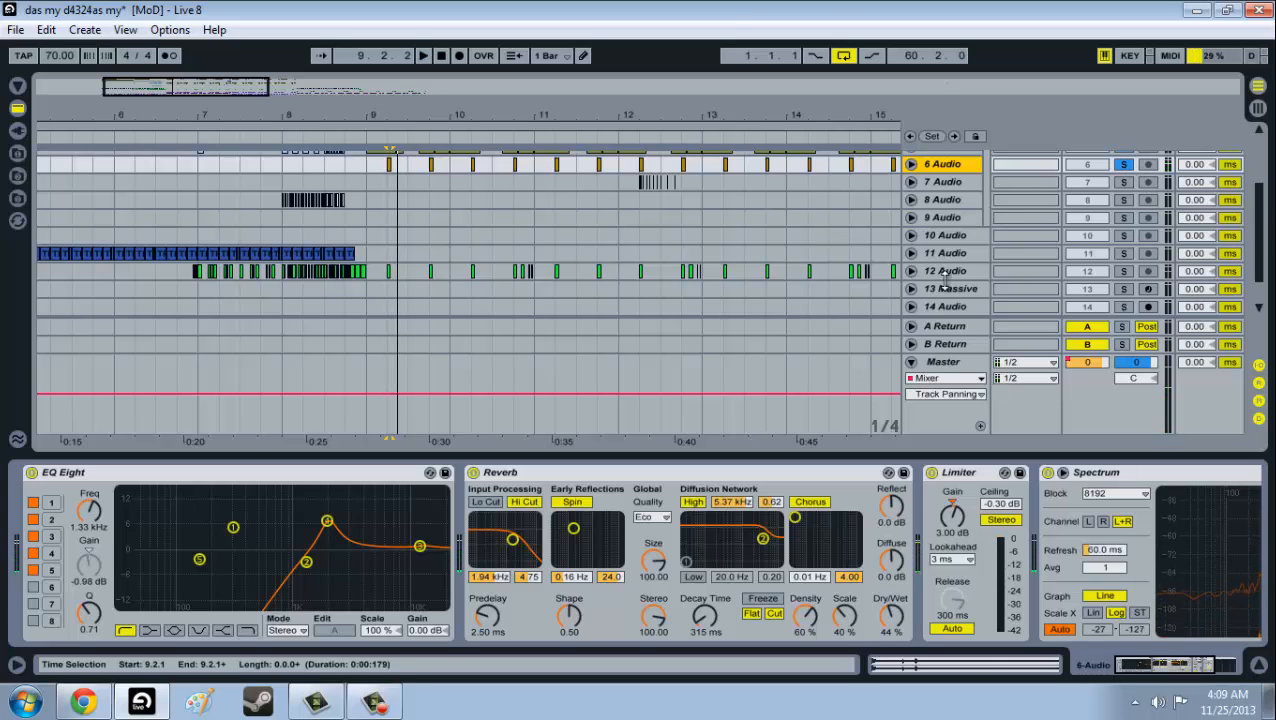
# Audition the 12 Audio track soloed from 9.2.1, and compare it with 6 Audio soloed from the same spot.
pyautogui.click(1124, 272)
pyautogui.press('space')
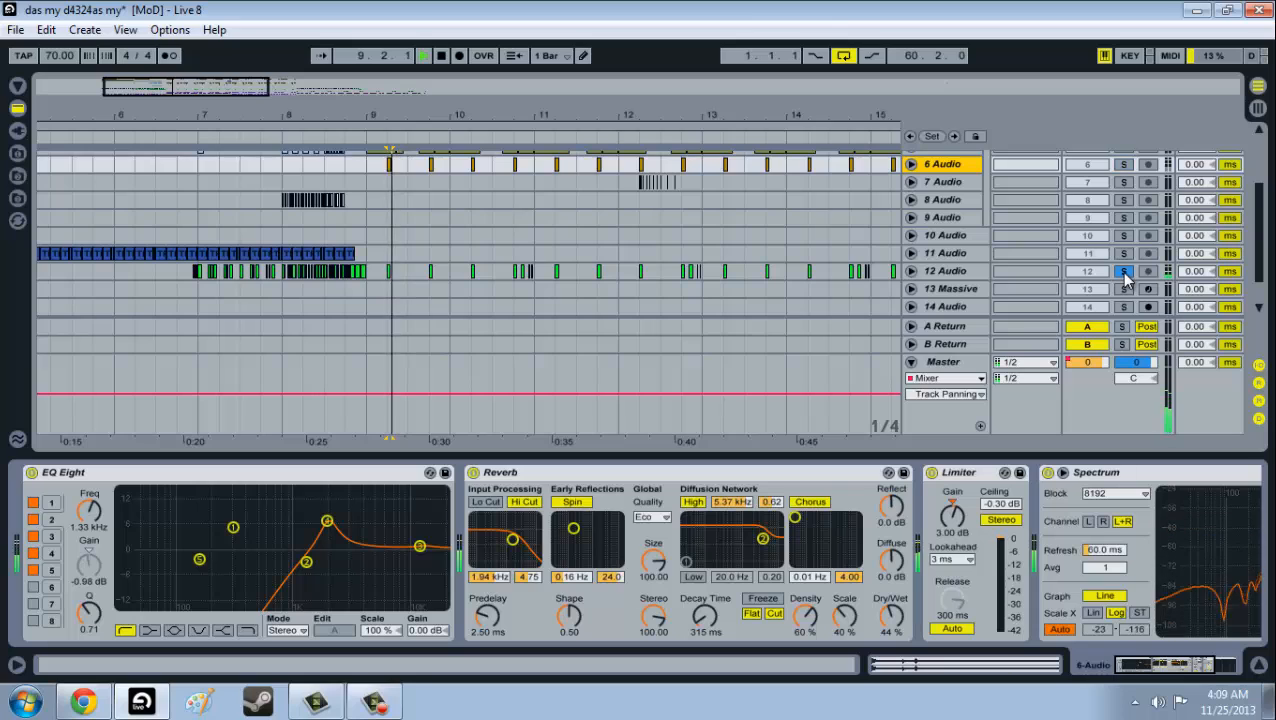
pyautogui.press('space')
pyautogui.click(1124, 165)
pyautogui.press('space')
pyautogui.press('space')
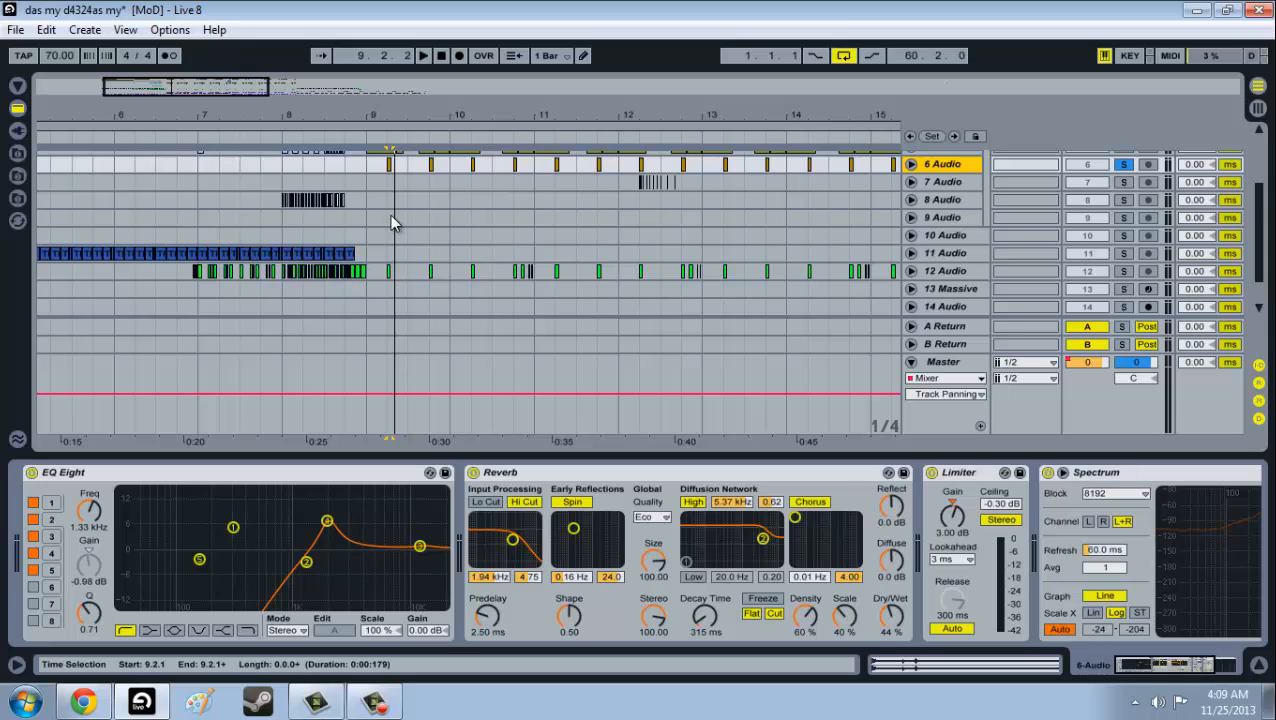
# Bring bars 3 to 16 into view and replay the soloed 6 Audio hit at 9.2.1.
pyautogui.moveTo(223, 91); pyautogui.dragTo(223, 85)
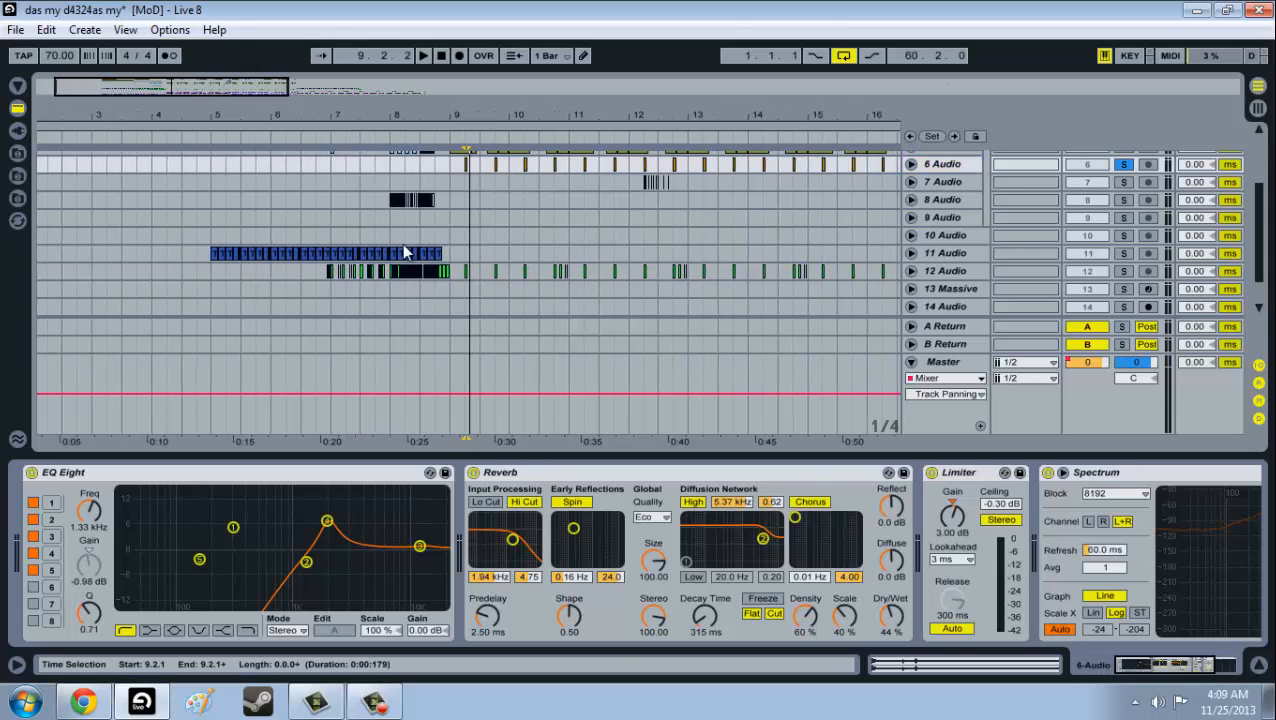
pyautogui.scroll(3, 406, 252)
pyautogui.scroll(-2, 461, 252)
pyautogui.press('space')
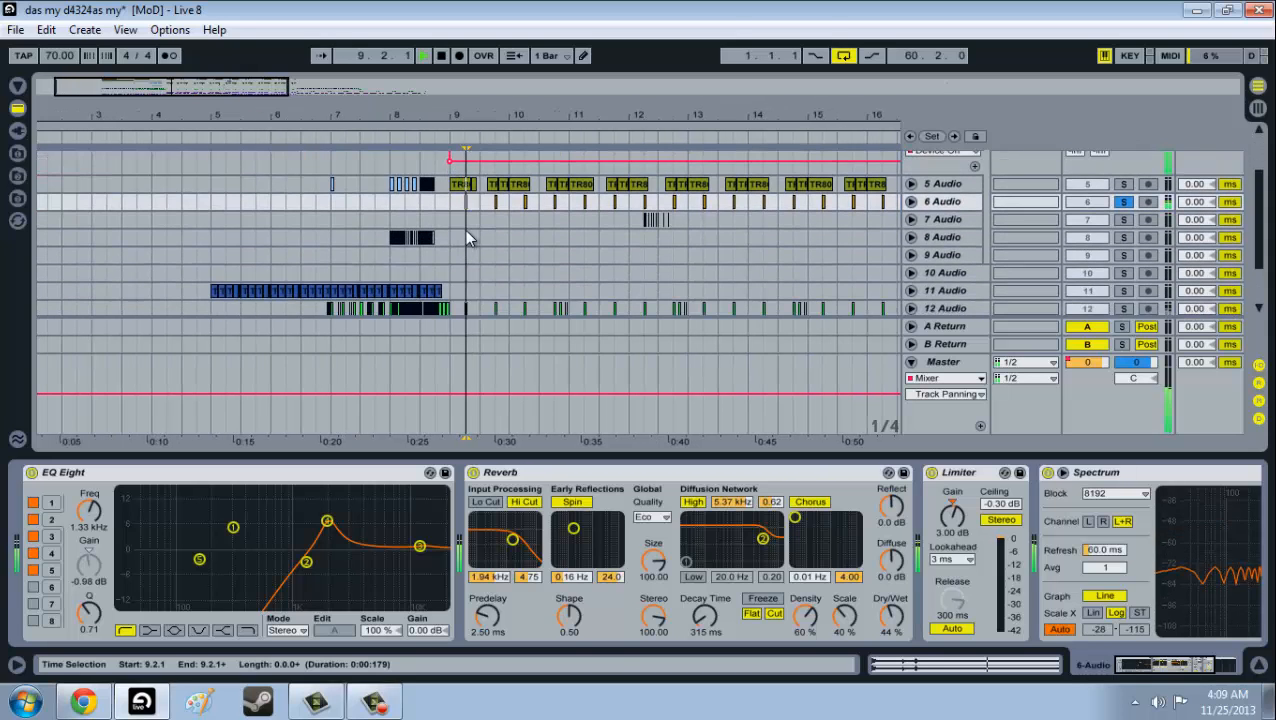
pyautogui.press('space')
# Show the device chain of 12 Audio, solo the track and play it from 9.2.1.
pyautogui.scroll(-3, 641, 240)
pyautogui.scroll(2, 655, 239)
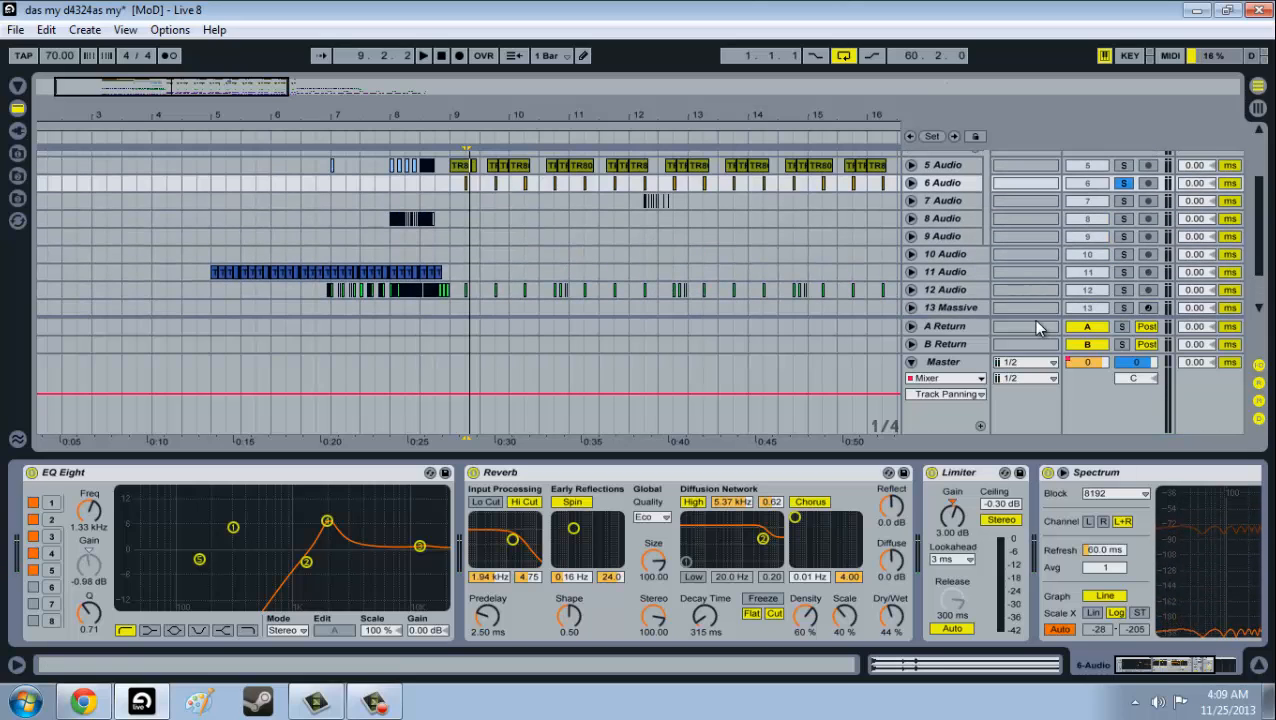
pyautogui.click(957, 289)
pyautogui.scroll(-2, 1083, 255)
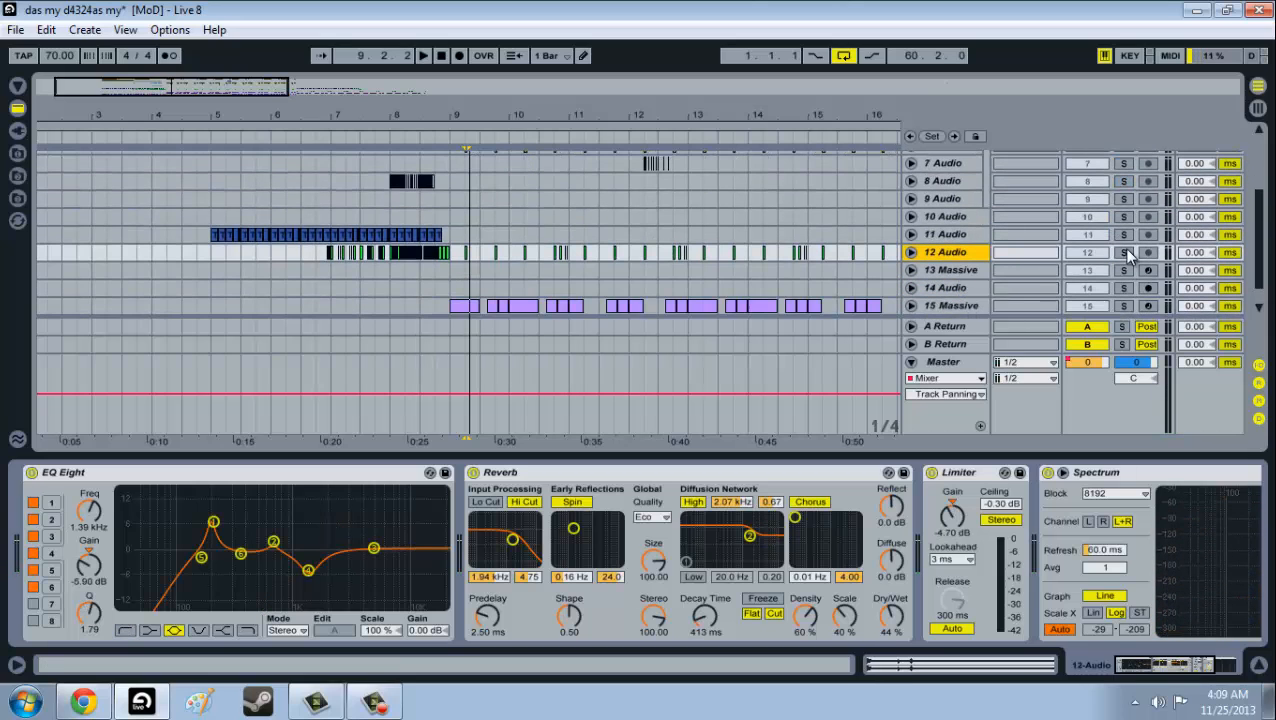
pyautogui.press('space')
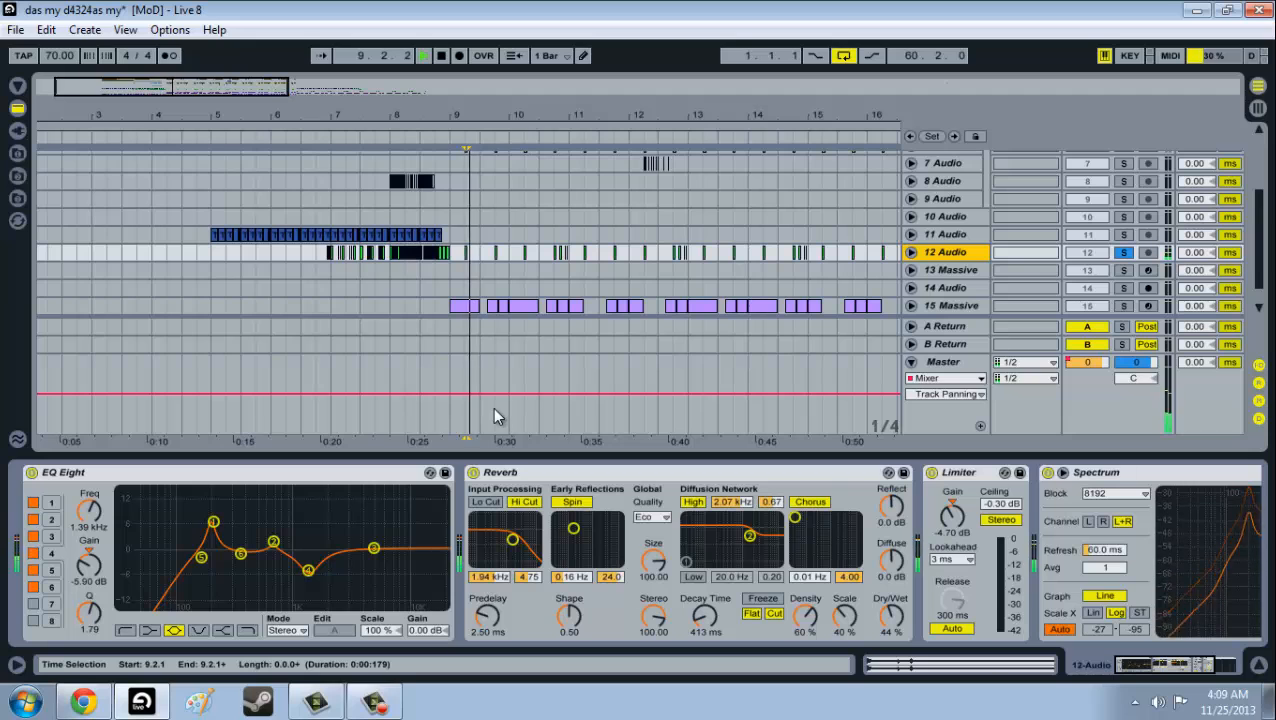
# Examine the enlarged Spectrum display of the soloed 12 Audio track during playback from 9.2.1.
pyautogui.press('space')
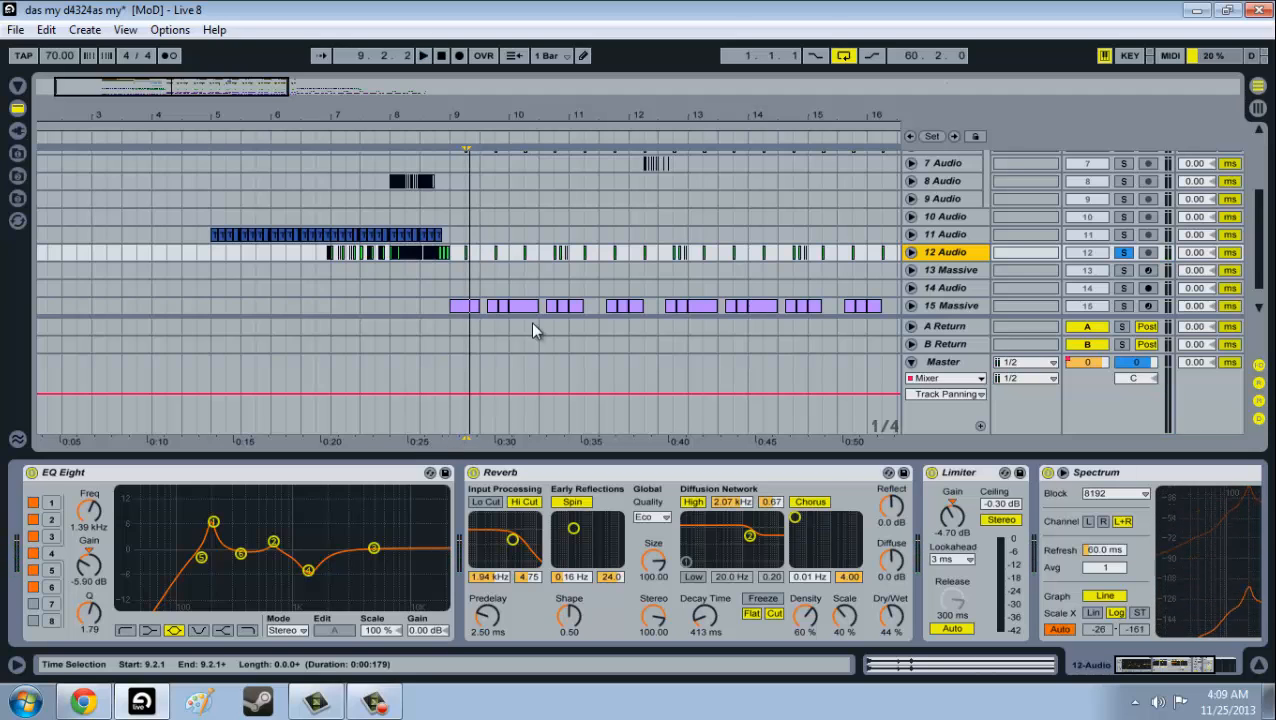
pyautogui.click(1063, 472)
pyautogui.press('space')
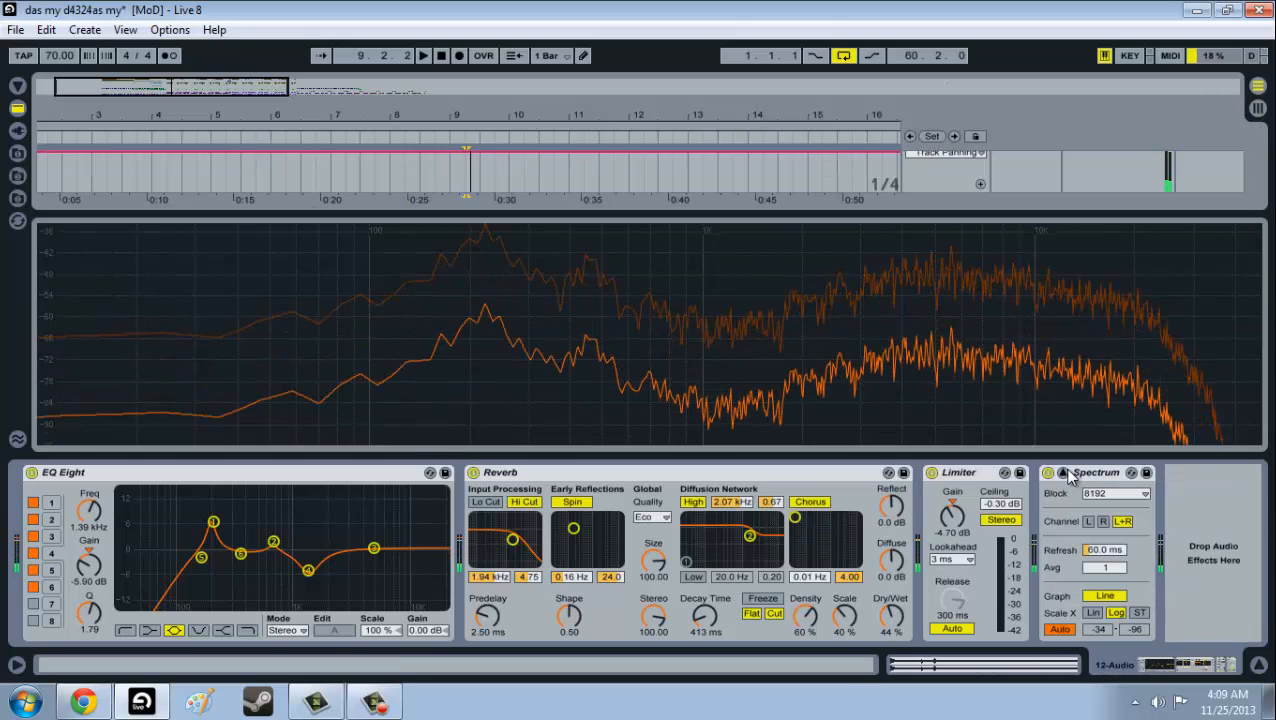
pyautogui.click(1063, 472)
pyautogui.press('space')
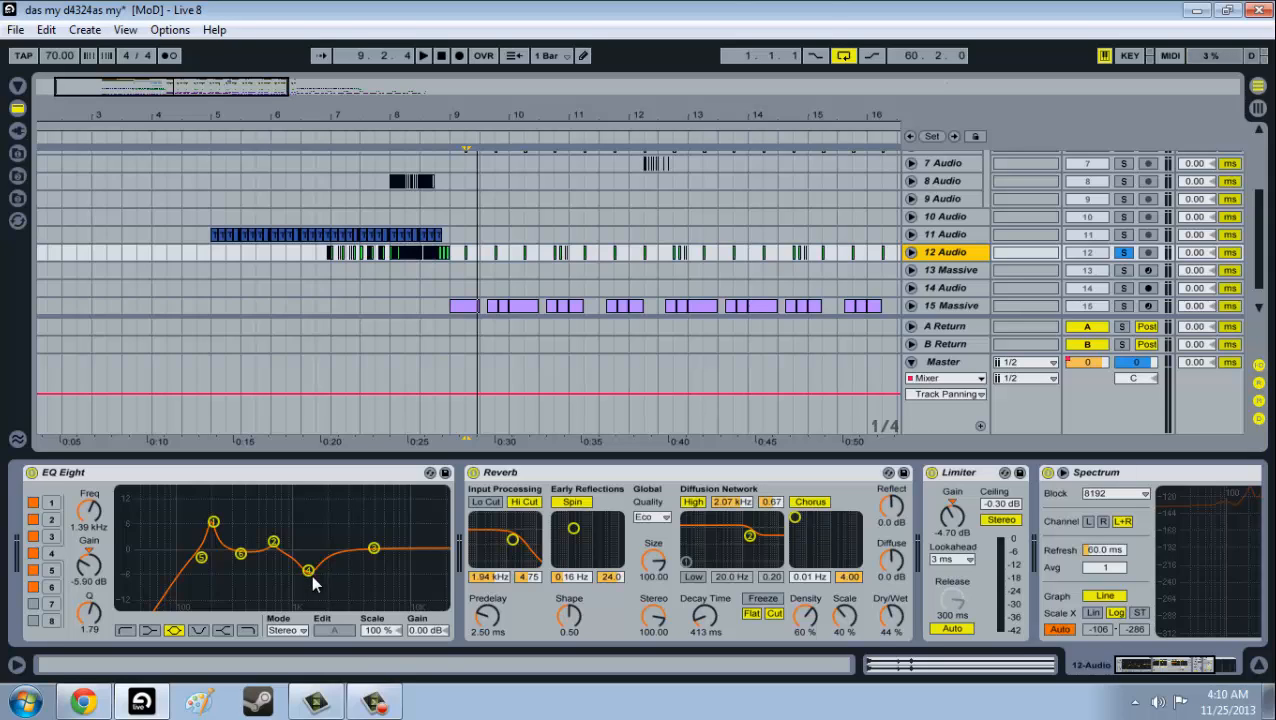
# Move EQ Eight band 4 on 12 Audio to 1.99 kHz with a gain of -4.67 dB and play it from 9.2.1.
pyautogui.moveTo(304, 572)
pyautogui.mouseDown()
pyautogui.moveTo(292, 578)
pyautogui.moveTo(306, 573)
pyautogui.mouseUp()
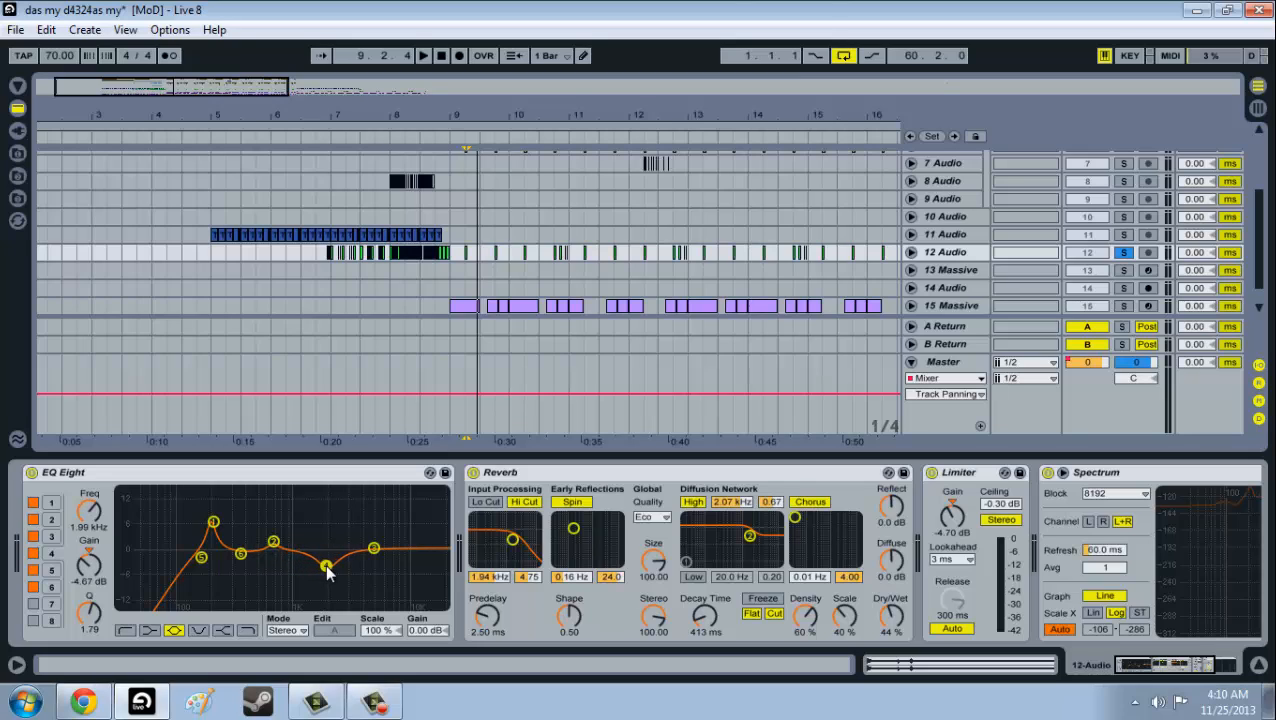
pyautogui.scroll(1, 1148, 258)
pyautogui.press('space')
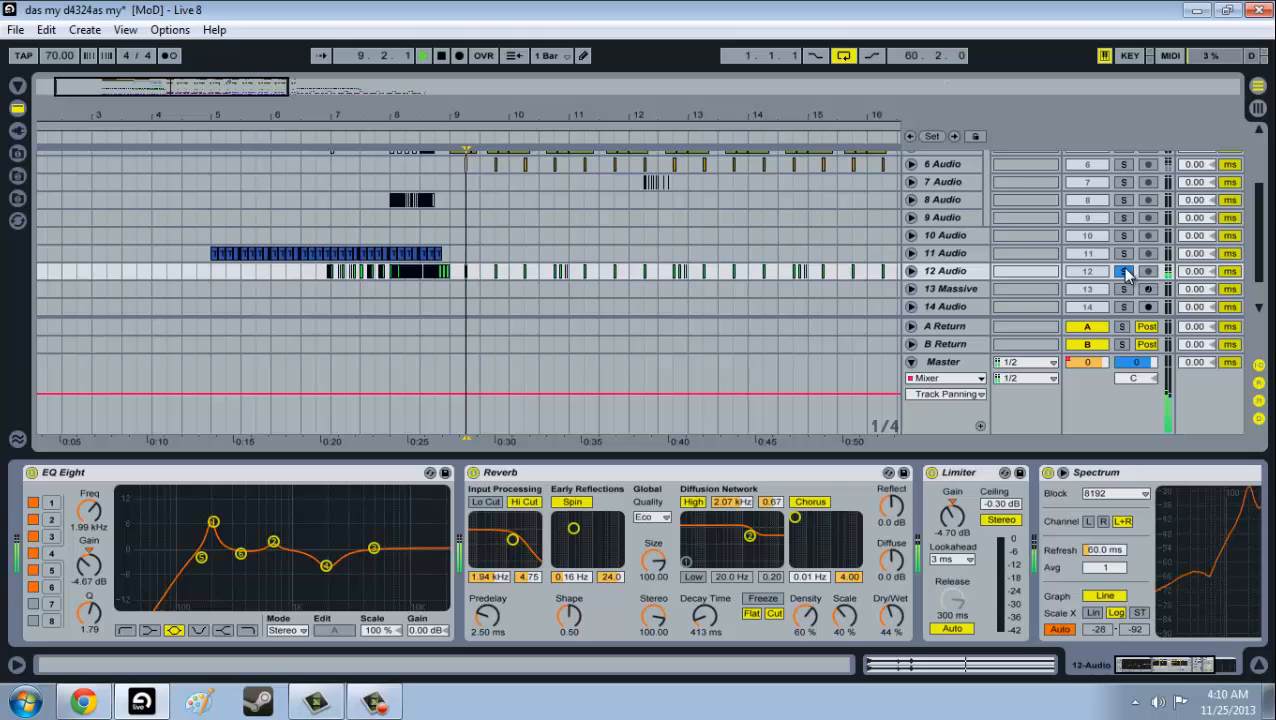
# Unsolo 12 Audio and play the full mix from 9.1.1.
pyautogui.click(1124, 271)
pyautogui.press('space')
pyautogui.click(451, 219)
pyautogui.press('space')
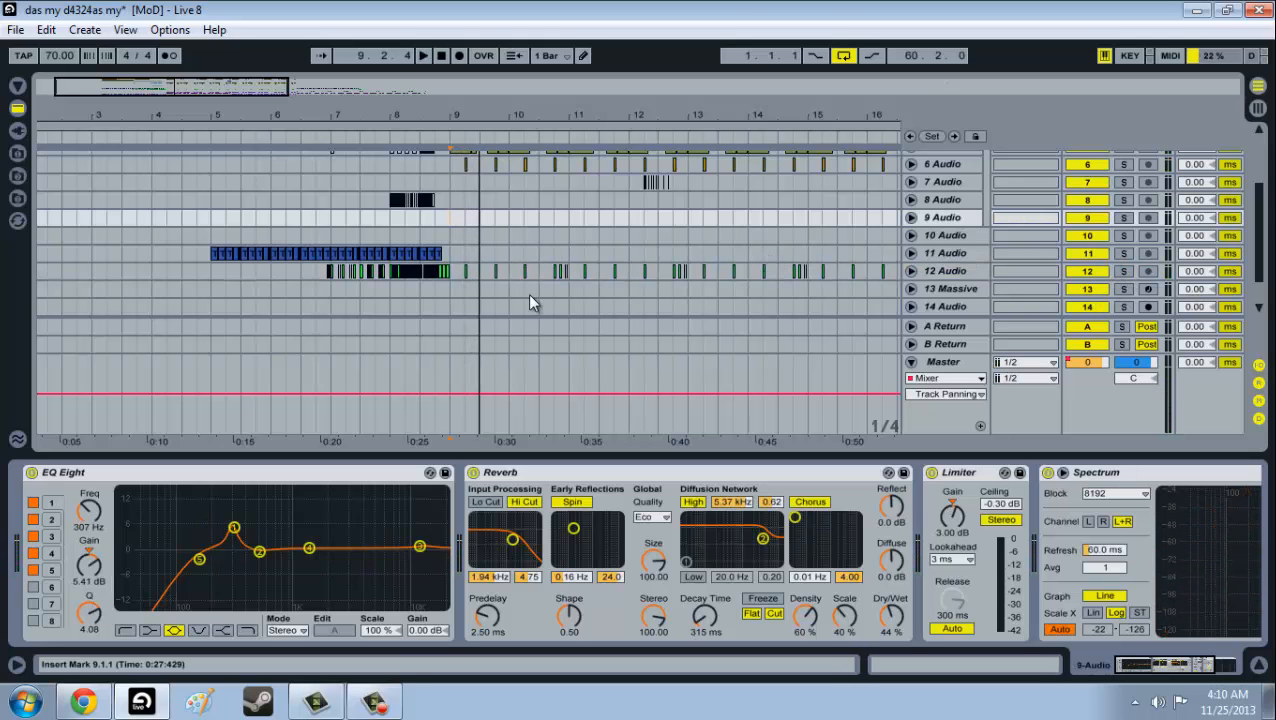
# Move the 12 Audio track into 4 Group, directly below 7 Audio.
pyautogui.scroll(-1, 480, 277)
pyautogui.moveTo(462, 112); pyautogui.dragTo(471, 113)
pyautogui.scroll(-2, 603, 277)
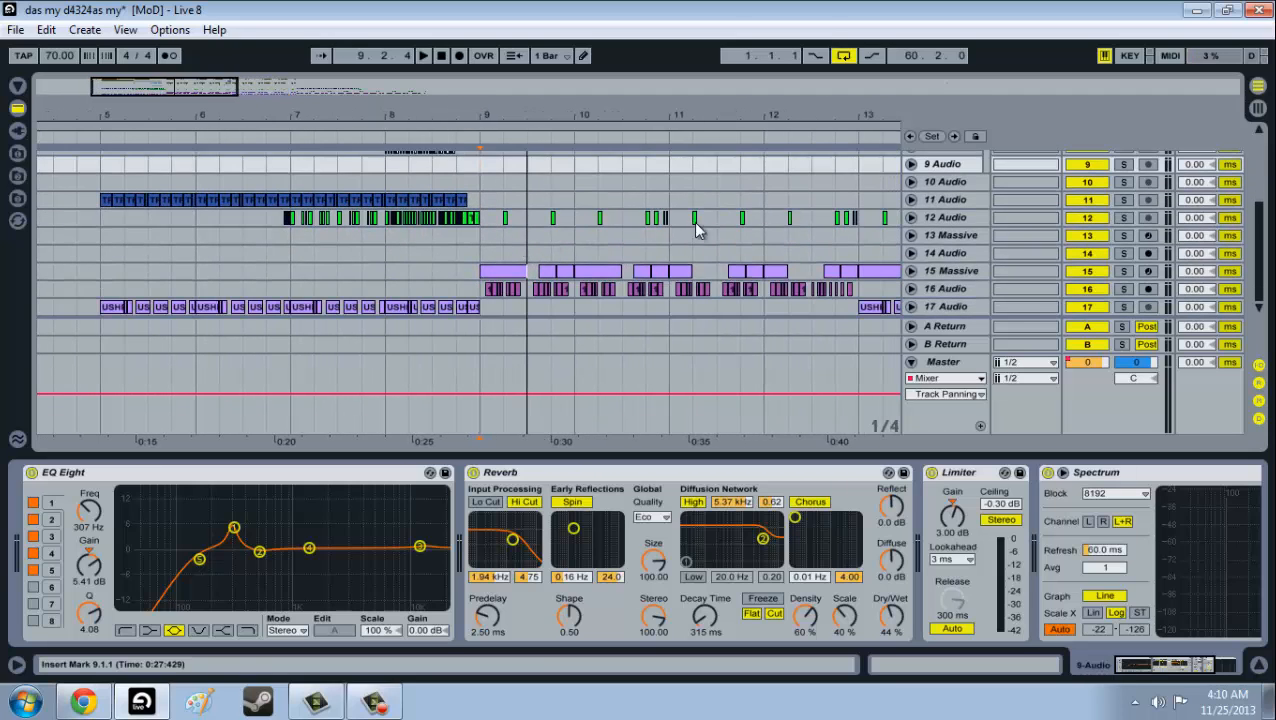
pyautogui.click(944, 222)
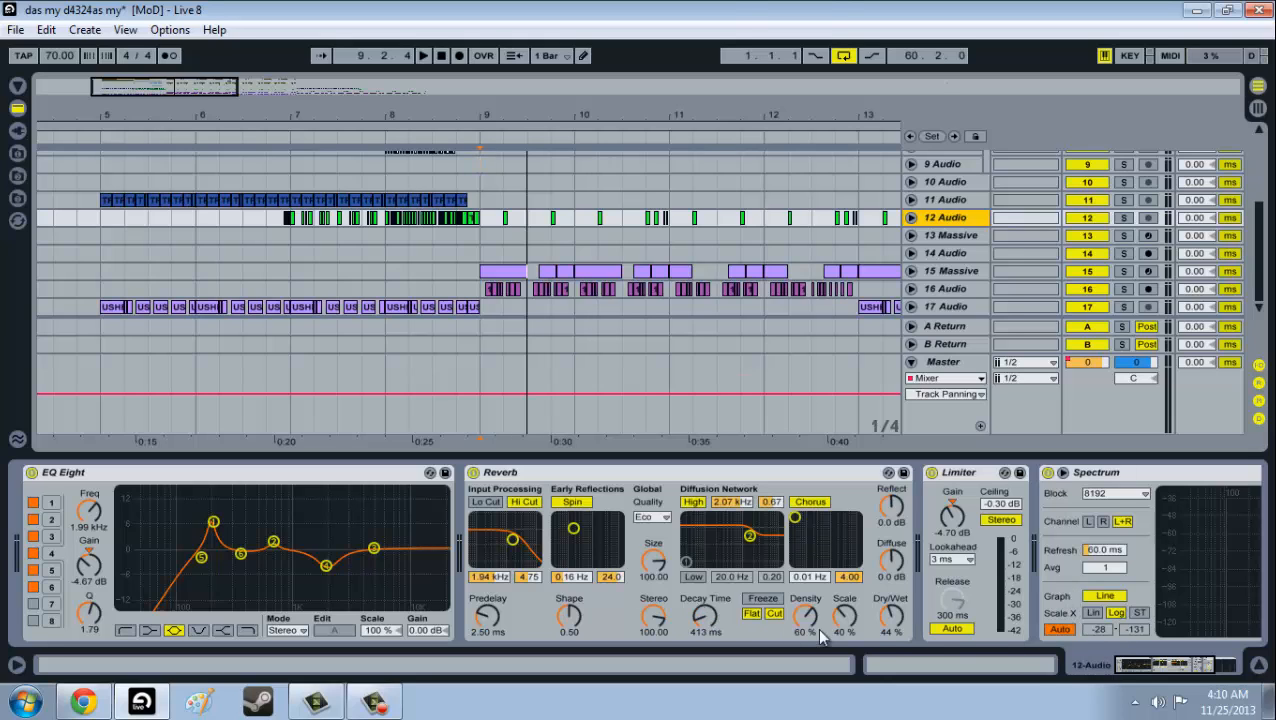
pyautogui.moveTo(1161, 673); pyautogui.dragTo(1098, 661)
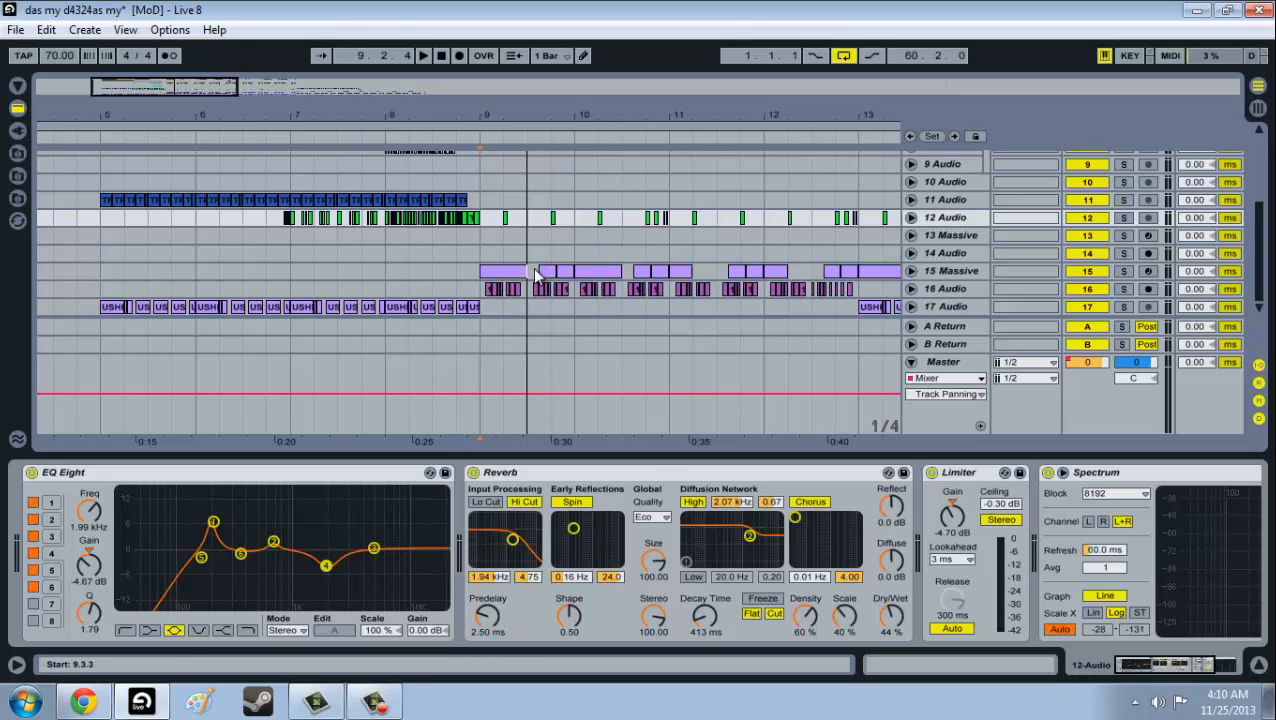
pyautogui.moveTo(226, 92); pyautogui.dragTo(251, 94)
pyautogui.scroll(6, 601, 306)
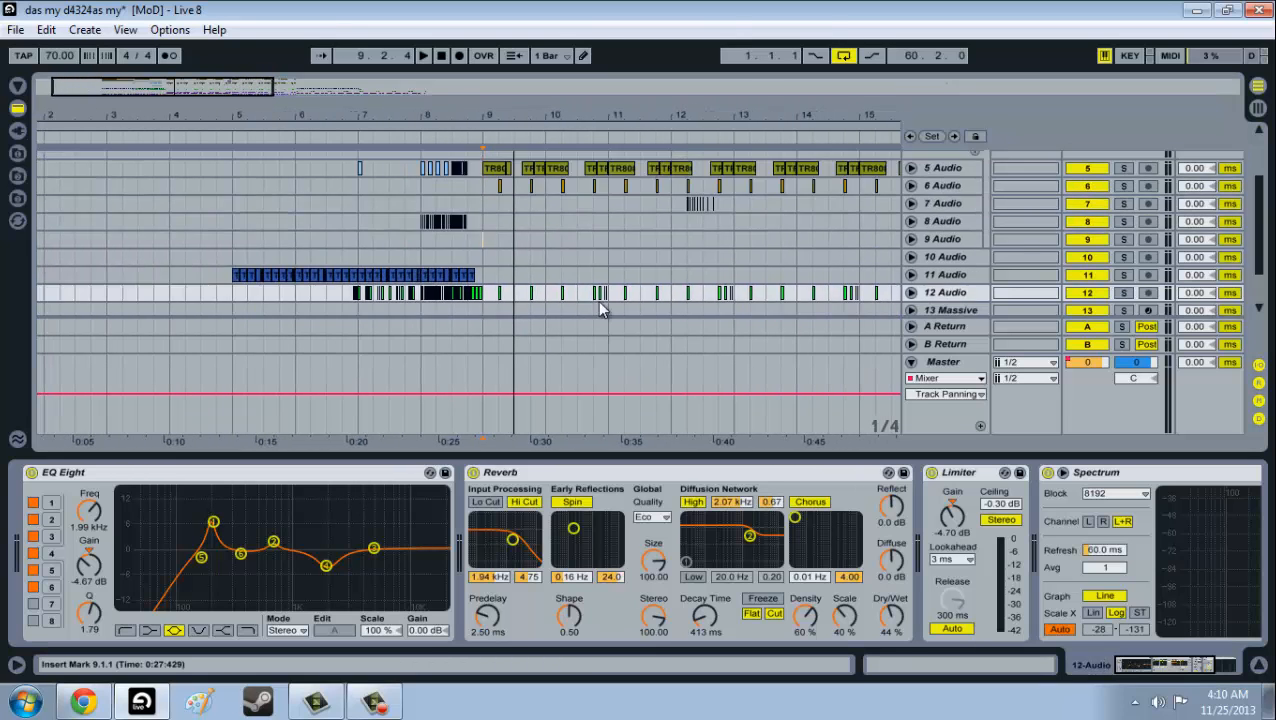
pyautogui.scroll(-5, 601, 266)
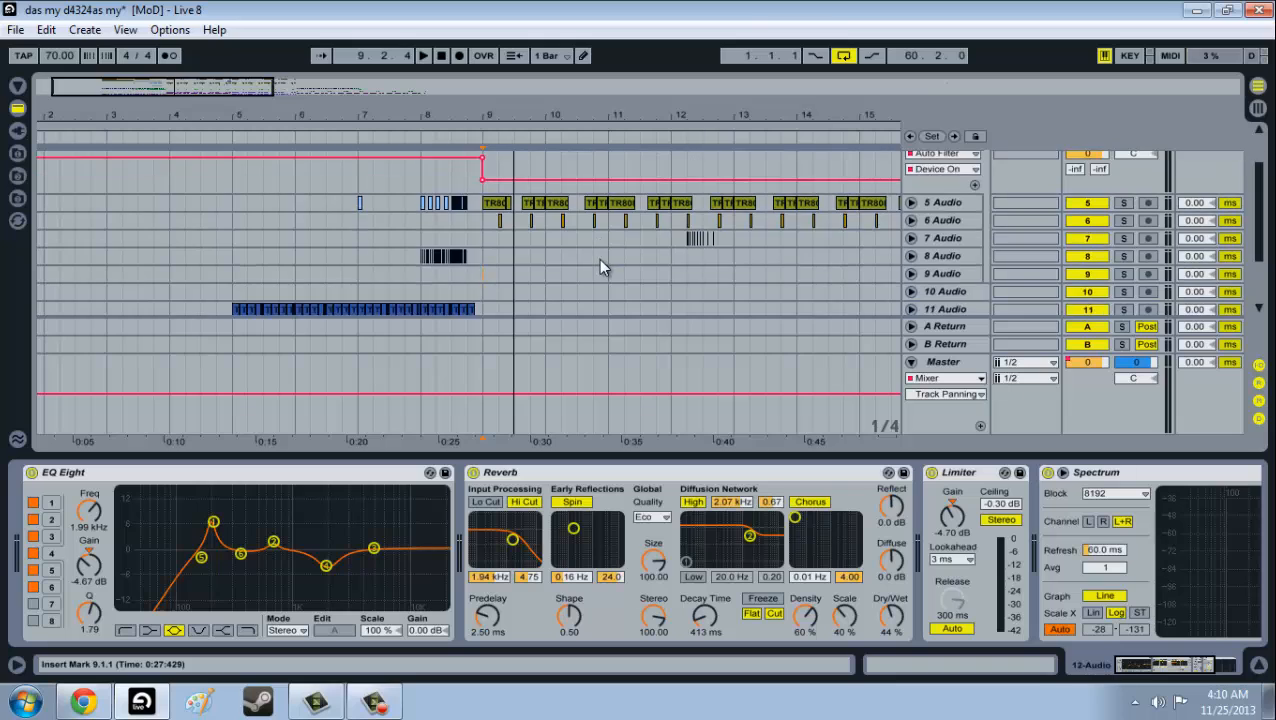
pyautogui.scroll(-1, 601, 266)
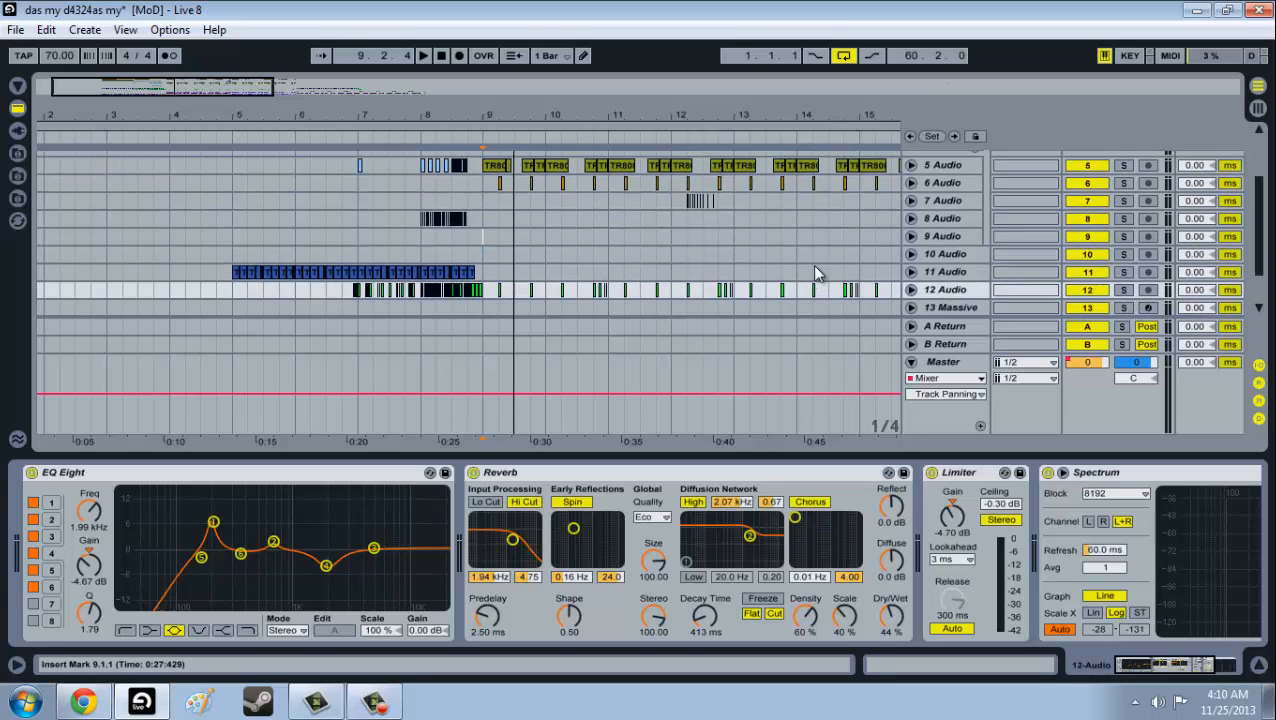
pyautogui.moveTo(943, 290); pyautogui.dragTo(950, 219)
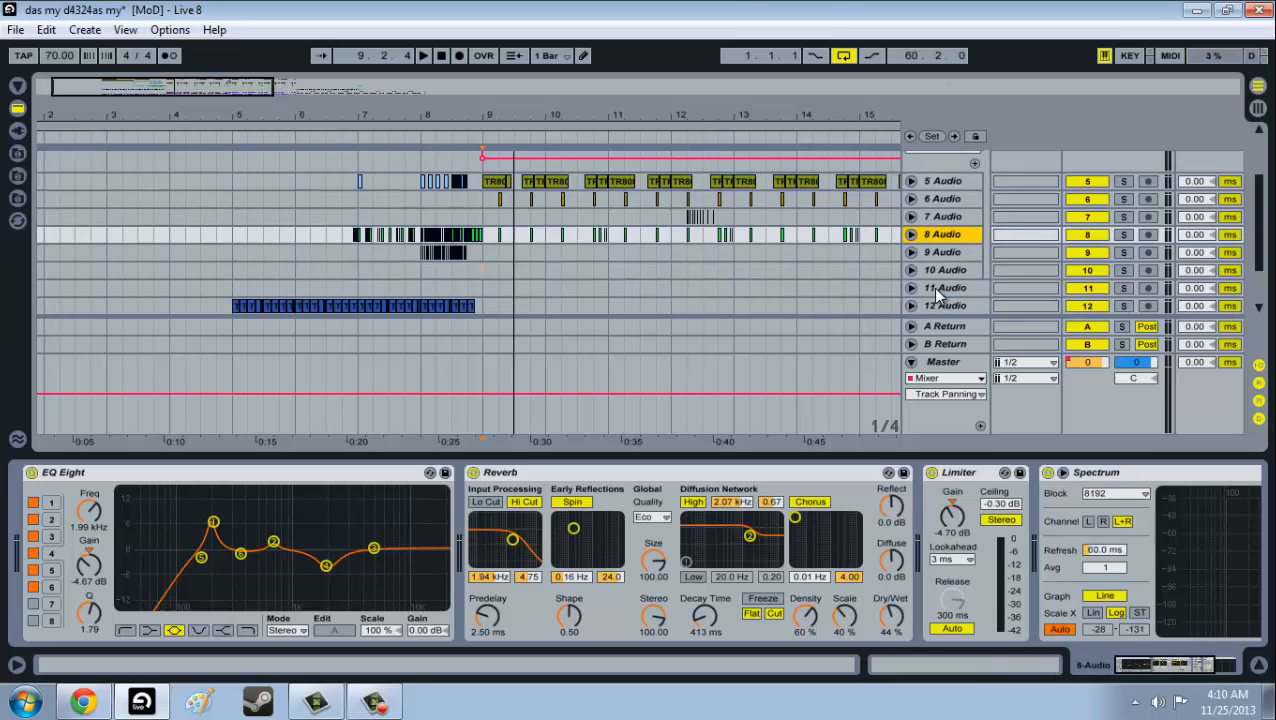
# Fold 4 Group to view its combined clip overview and unfold it again.
pyautogui.scroll(-3, 931, 287)
pyautogui.scroll(5, 931, 287)
pyautogui.scroll(2, 931, 287)
pyautogui.click(912, 175)
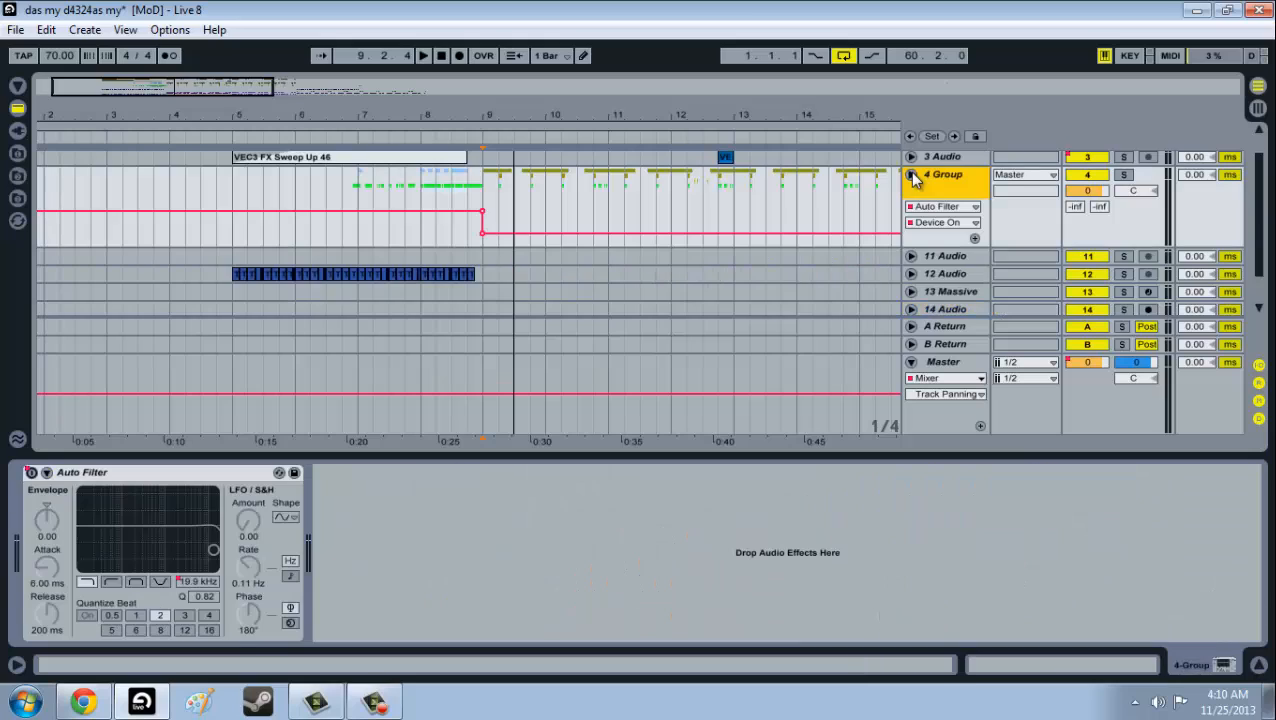
pyautogui.click(912, 175)
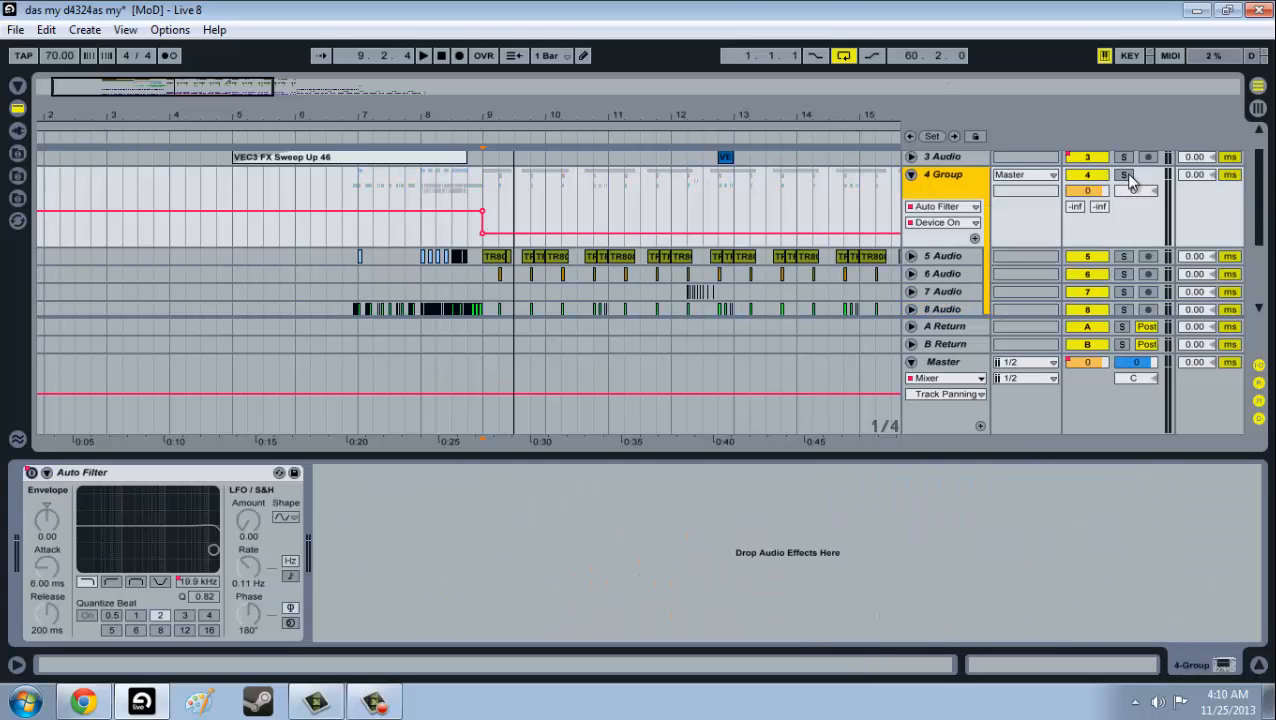
# Solo 4 Group, audition the grouped drums from 9.1.1, and remove the solo.
pyautogui.click(1124, 175)
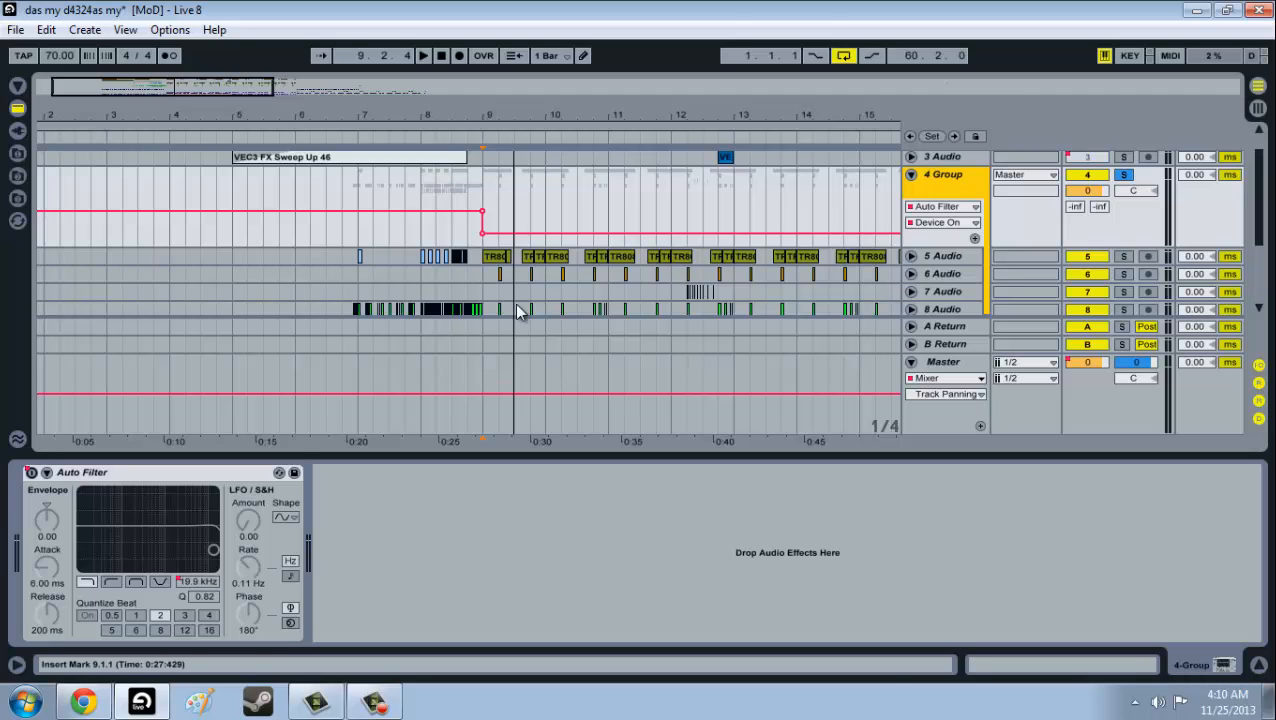
pyautogui.click(495, 256)
pyautogui.press('space')
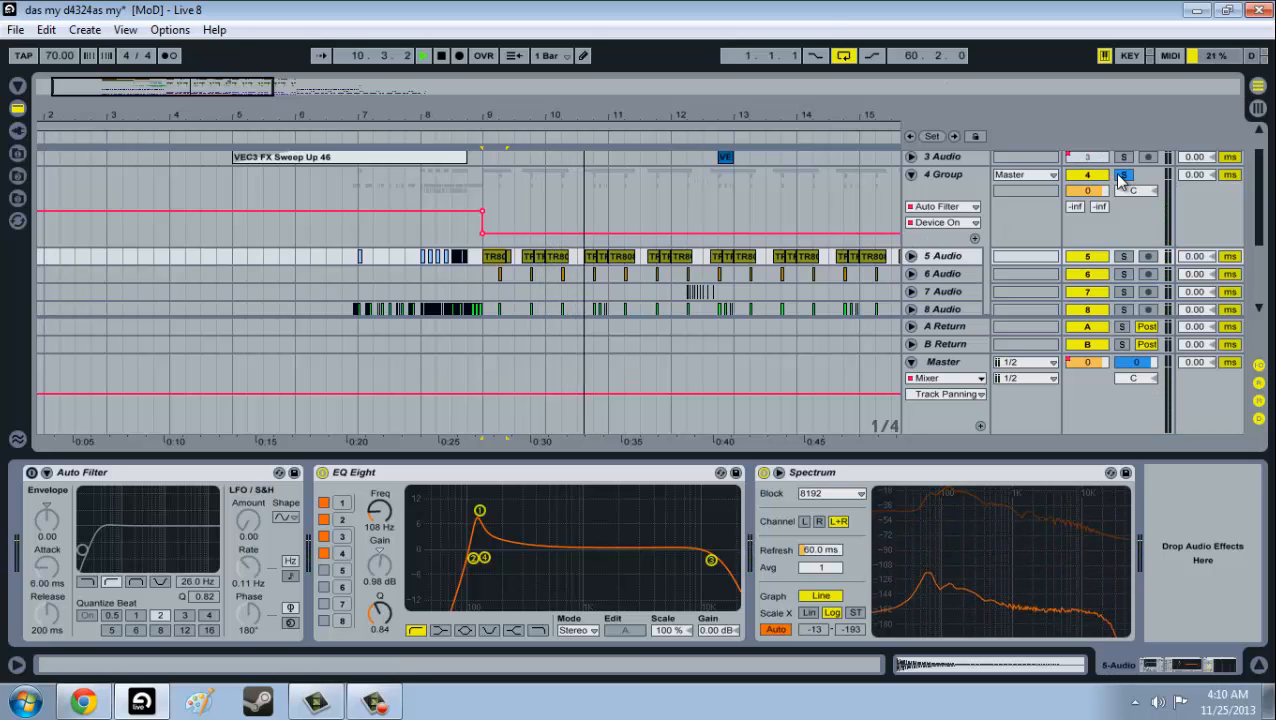
pyautogui.click(942, 176)
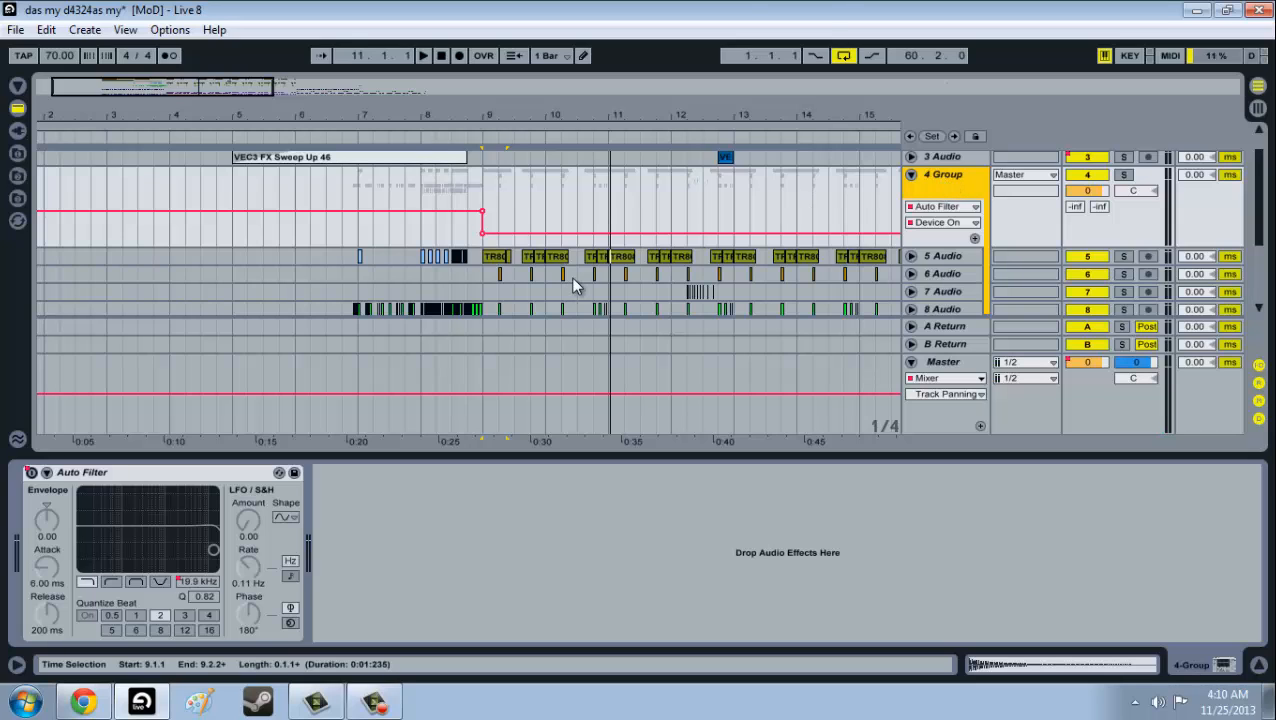
# Review the clips around bars 9 to 13 and show the device chain of the 15 Massive track.
pyautogui.scroll(-2, 620, 300)
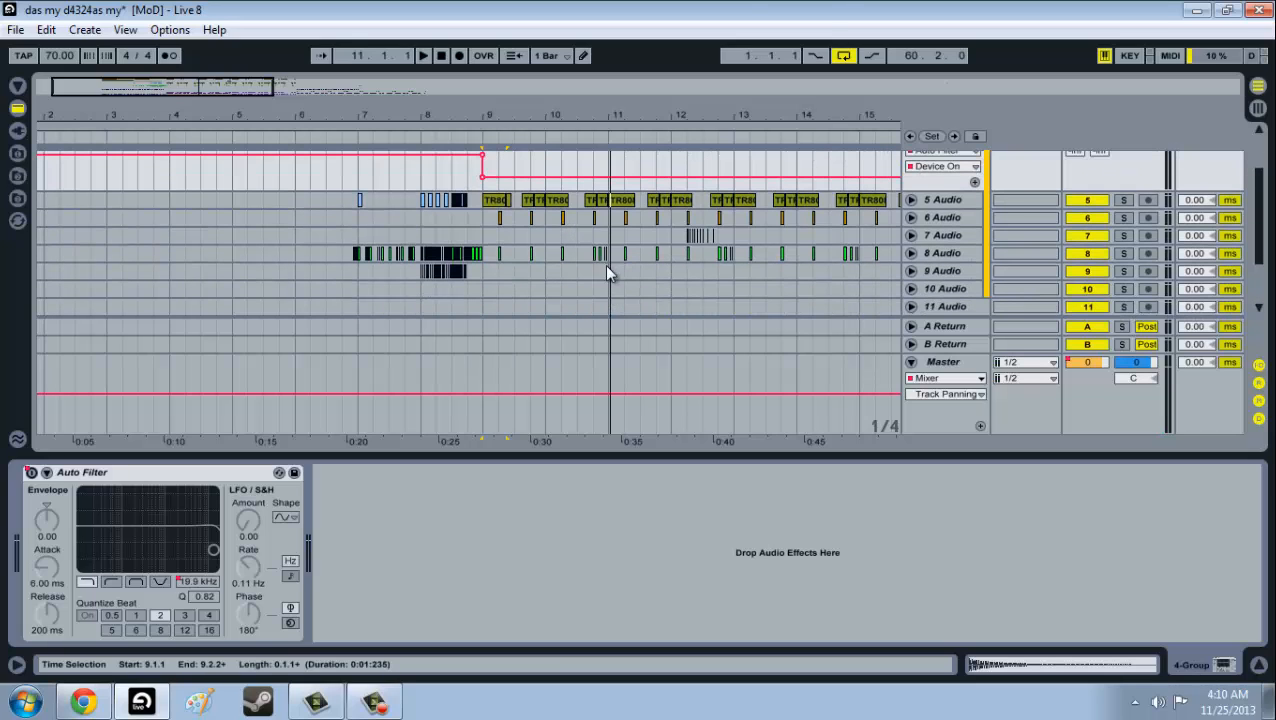
pyautogui.scroll(3, 604, 265)
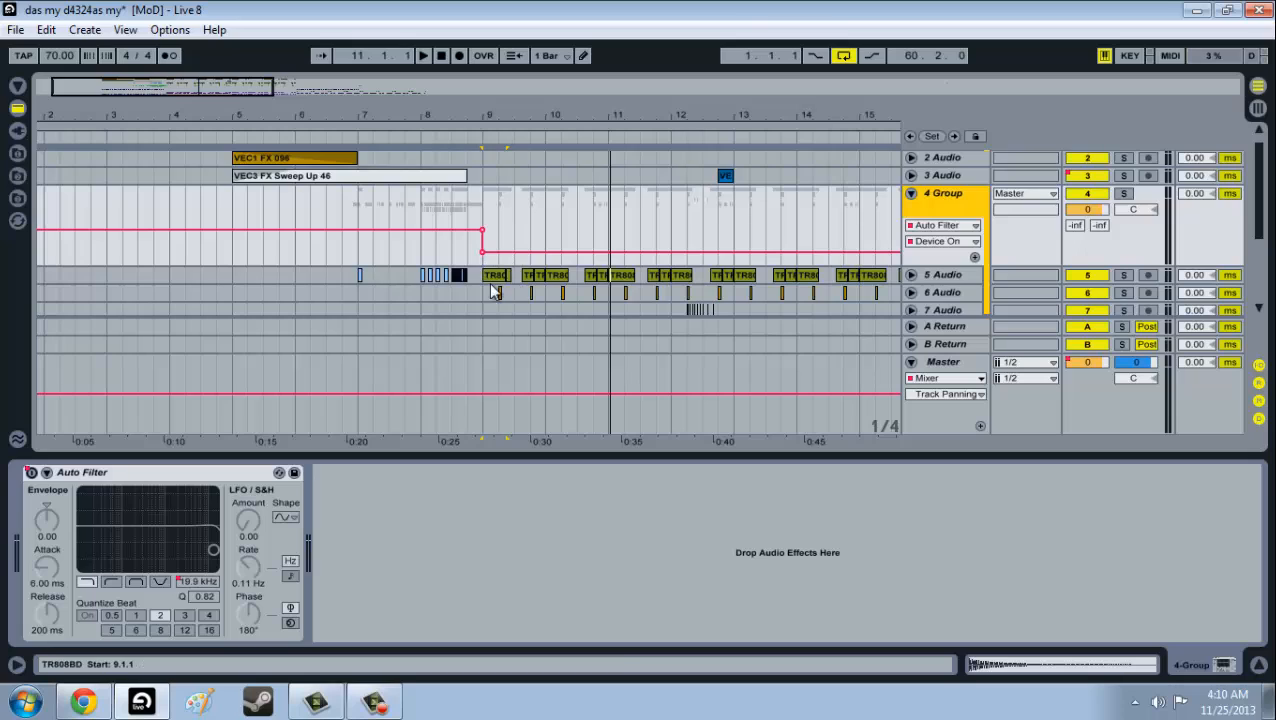
pyautogui.scroll(-3, 523, 270)
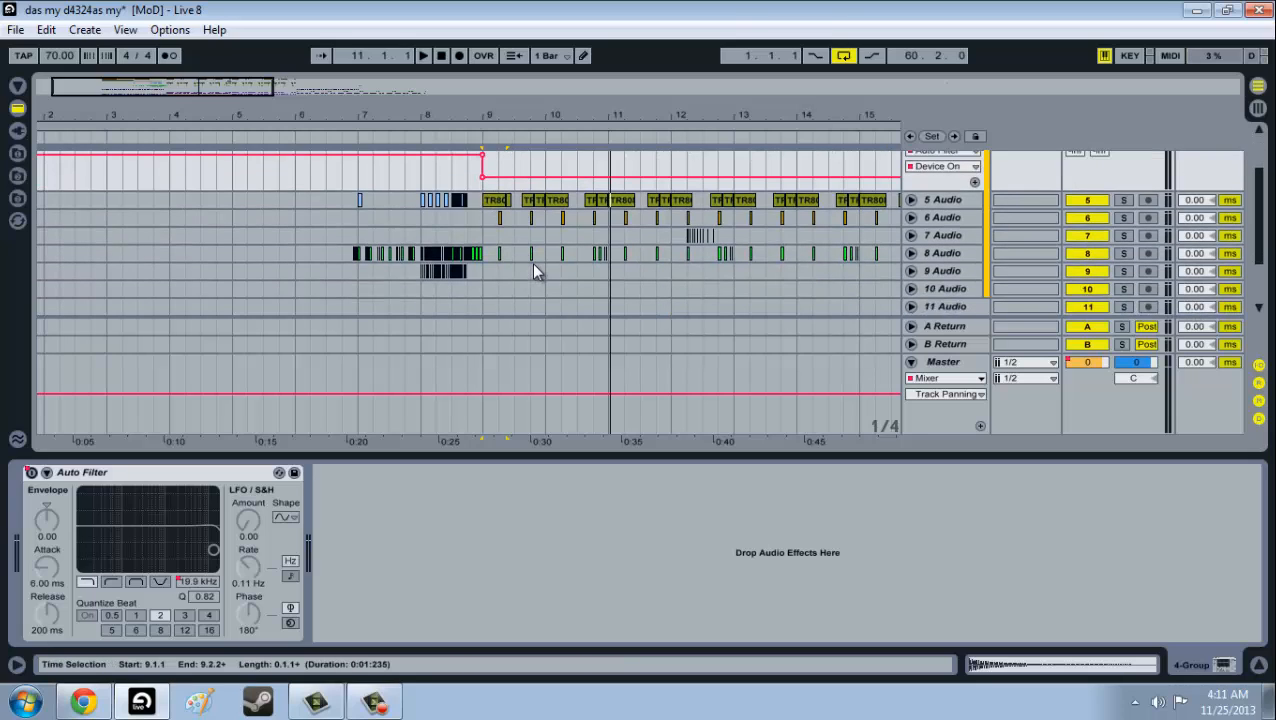
pyautogui.scroll(-4, 540, 274)
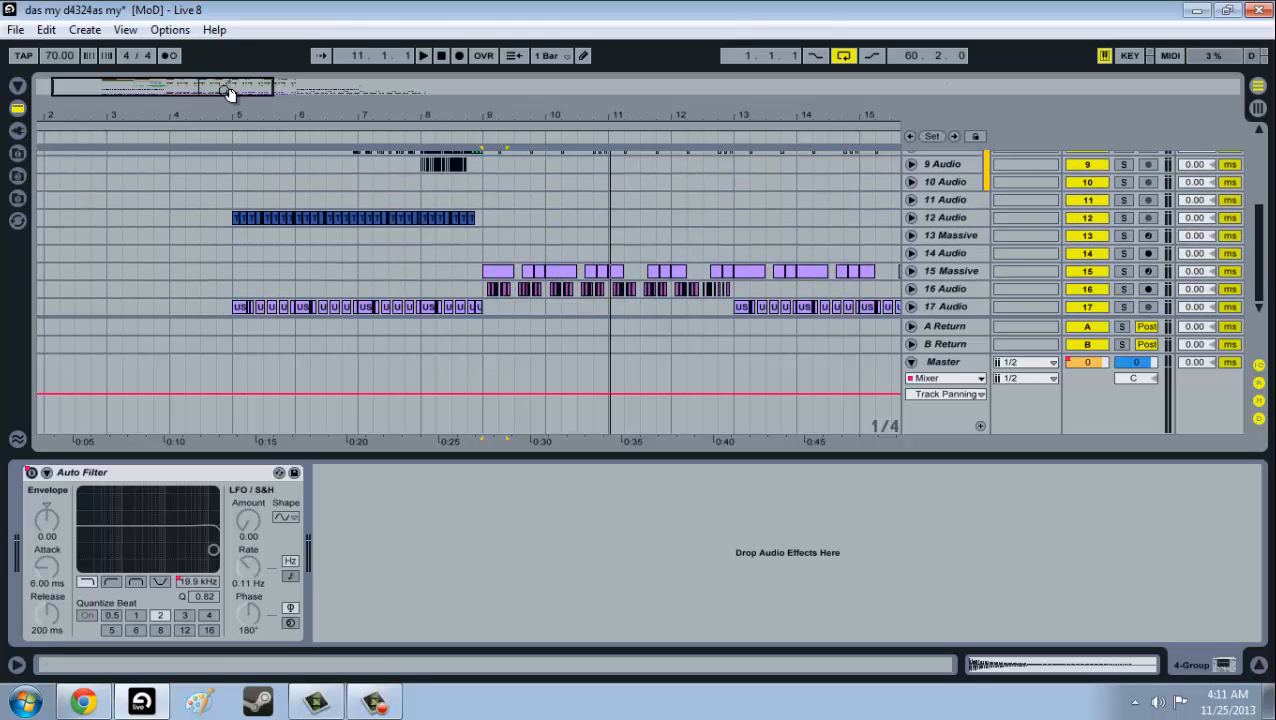
pyautogui.moveTo(229, 92); pyautogui.dragTo(215, 95)
pyautogui.scroll(4, 401, 250)
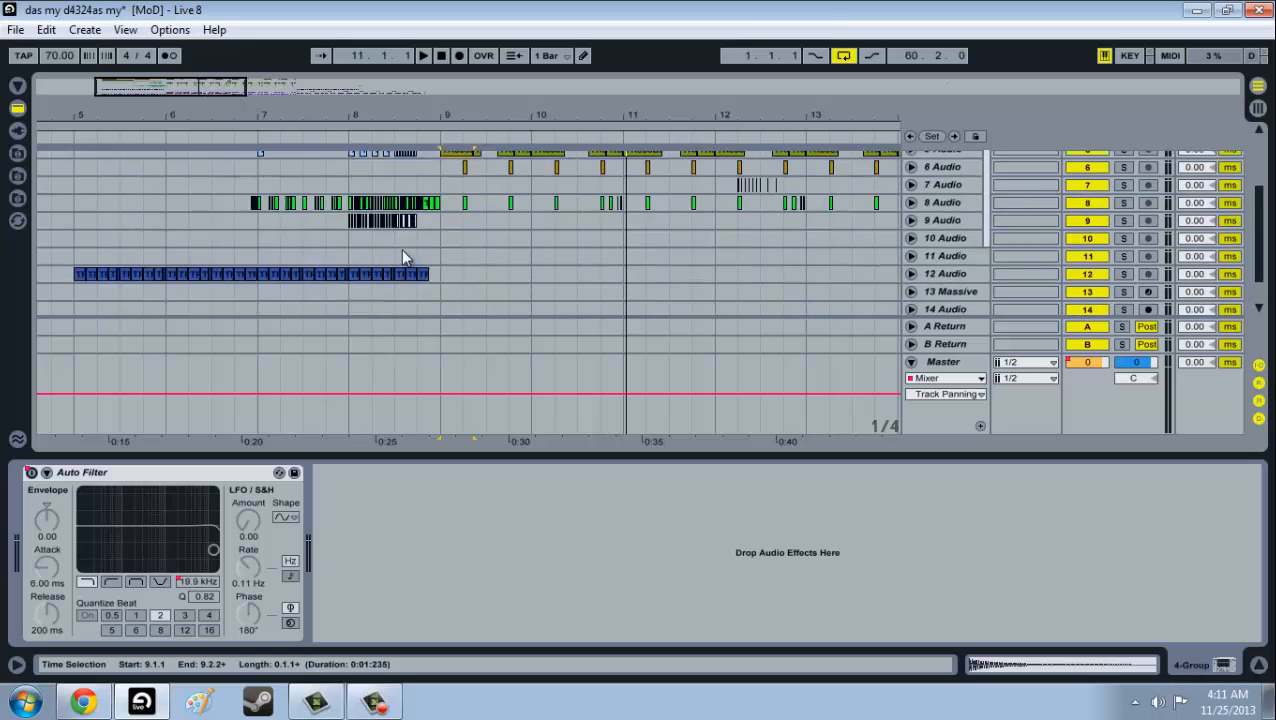
pyautogui.scroll(-4, 444, 269)
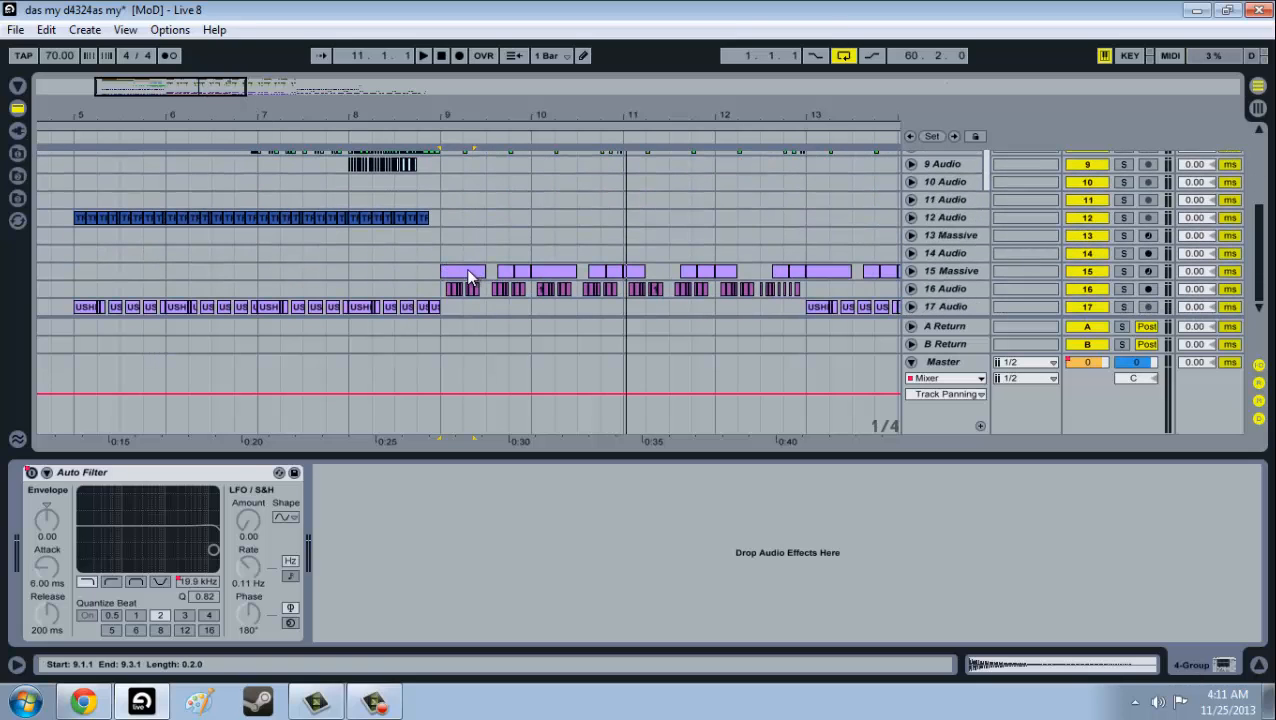
pyautogui.click(955, 273)
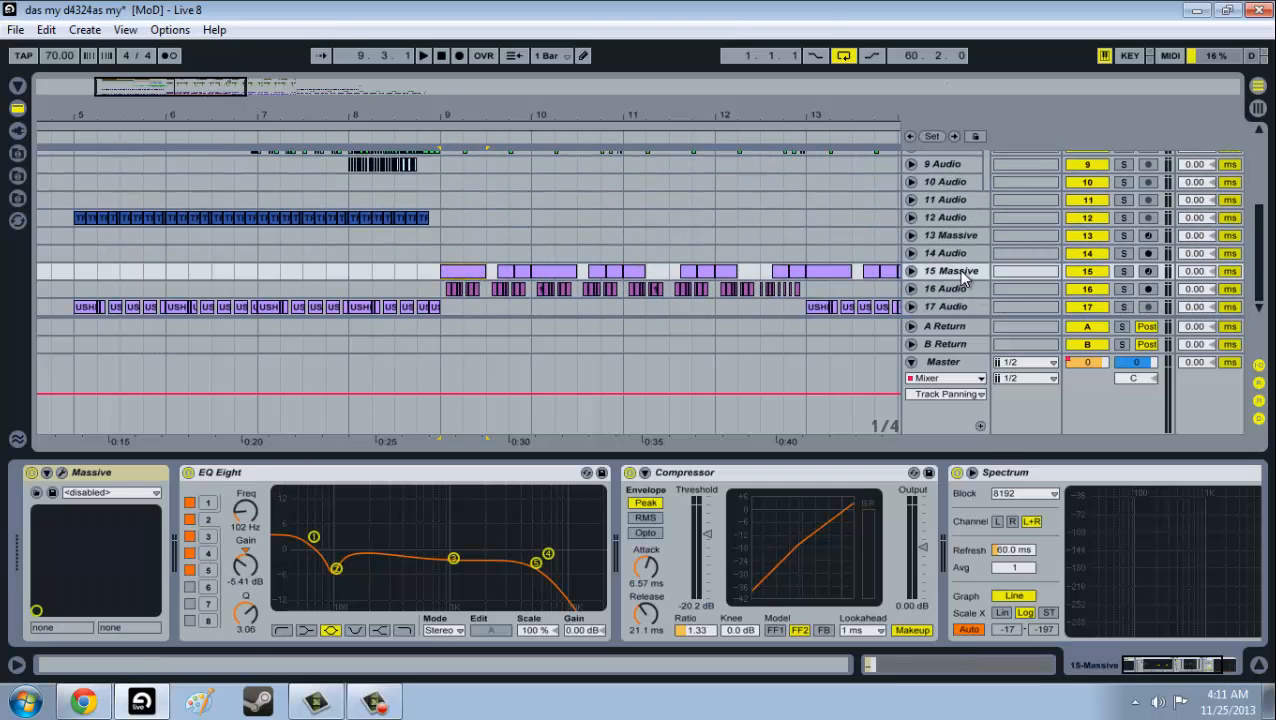
# Select the CY7525 clip at 9.1.1 on 1 Audio and examine its Reverb, EQ Eight and Limiter.
pyautogui.scroll(6, 962, 280)
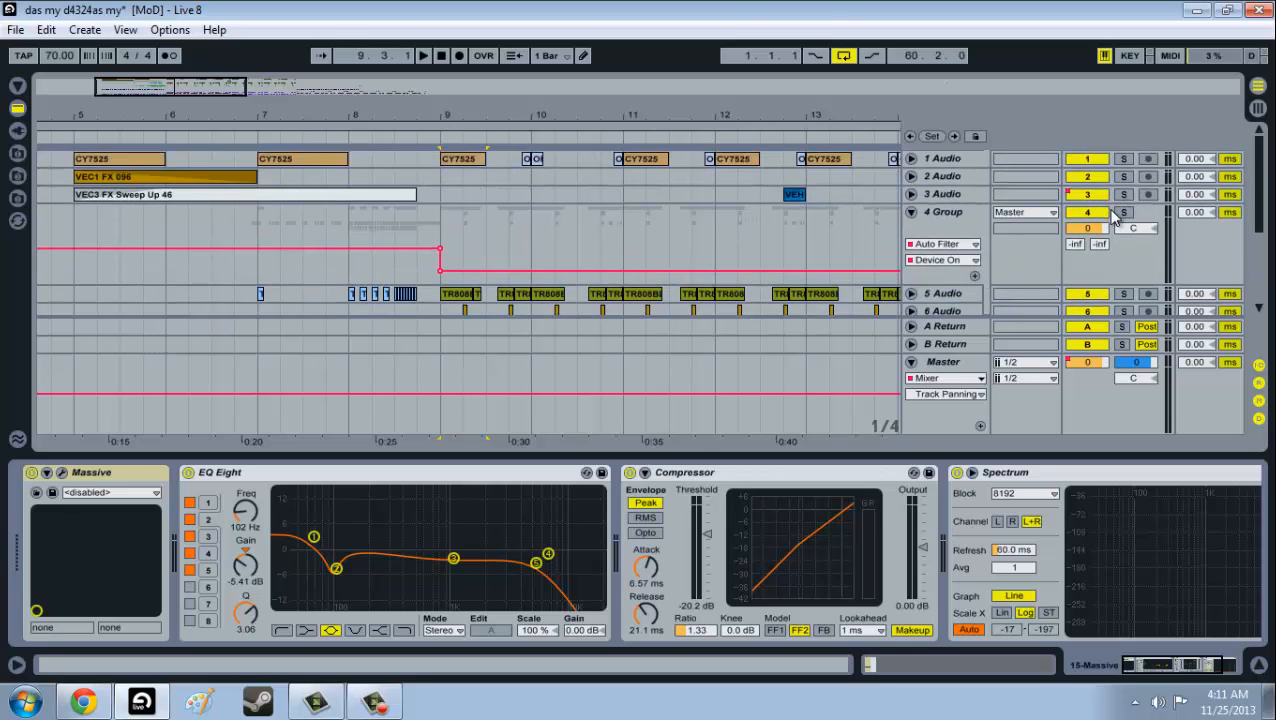
pyautogui.click(470, 165)
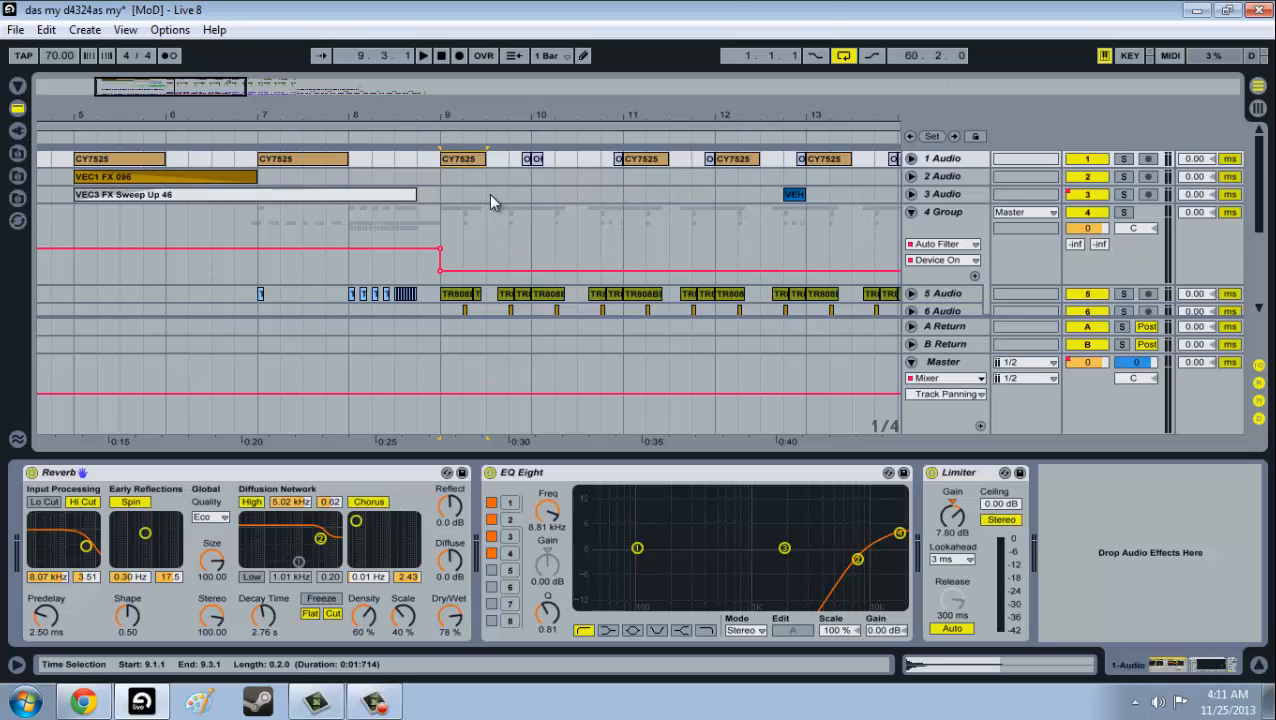
pyautogui.moveTo(439, 160); pyautogui.dragTo(508, 159)
pyautogui.click(464, 168)
pyautogui.scroll(-10, 450, 240)
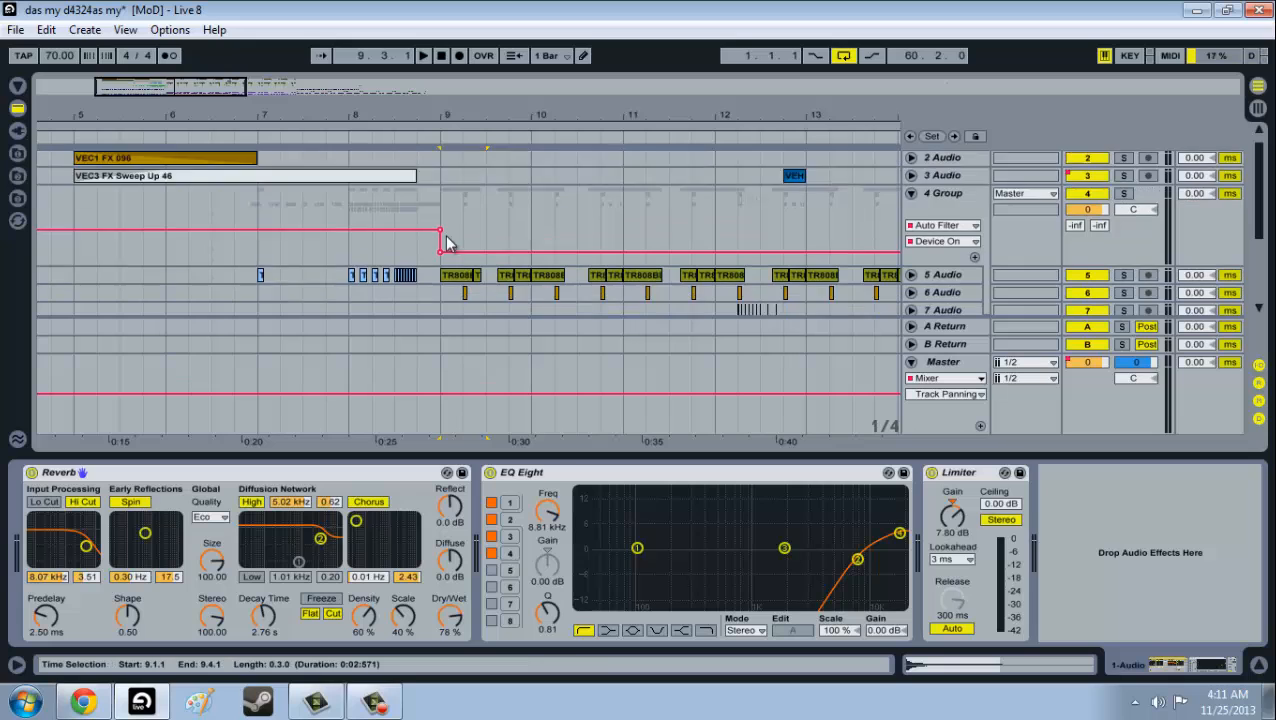
pyautogui.scroll(10, 455, 252)
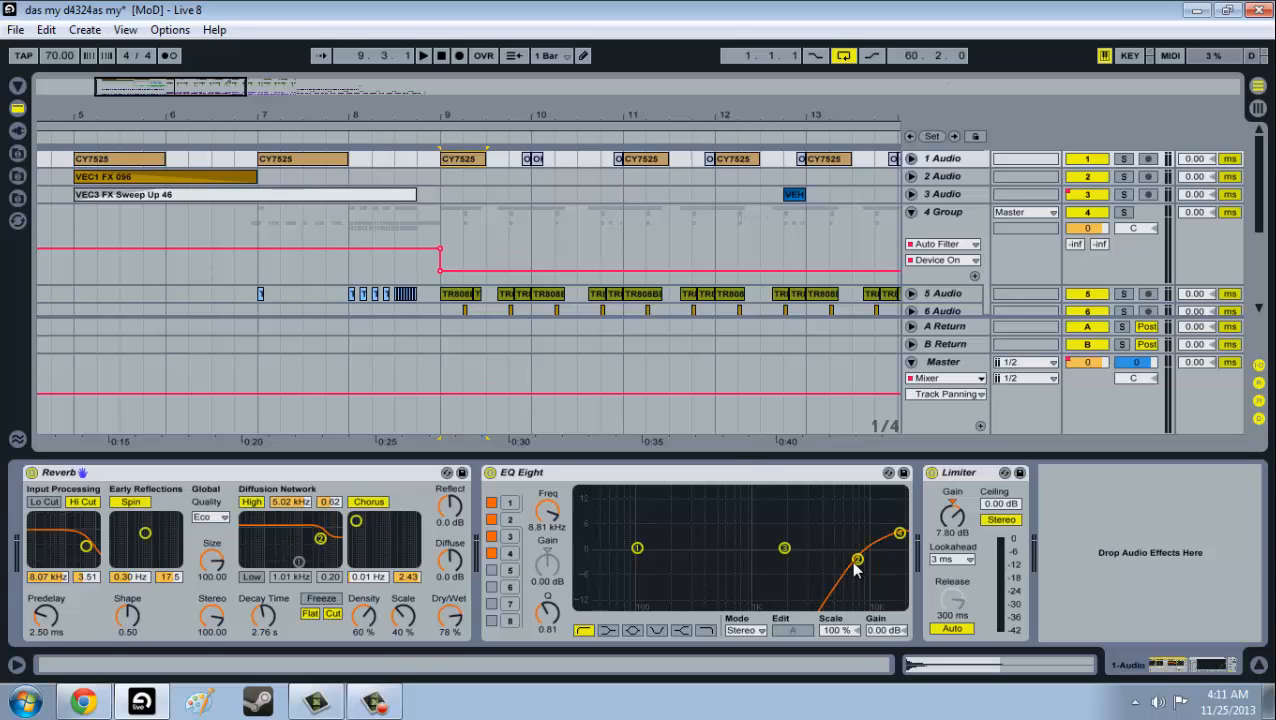
# Set the low-cut band of 1 Audio's EQ Eight to 8.64 kHz with a Q of 0.77.
pyautogui.moveTo(855, 568); pyautogui.dragTo(853, 571)
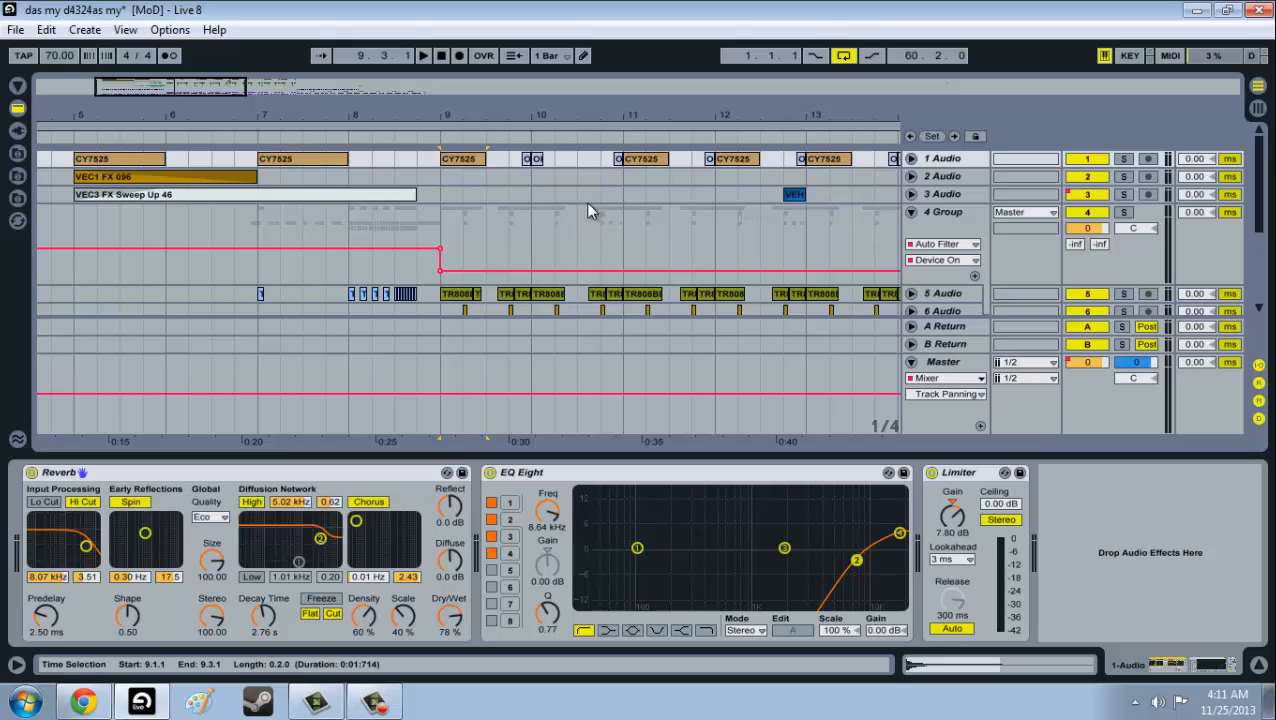
pyautogui.scroll(-1, 588, 203)
pyautogui.scroll(1, 588, 203)
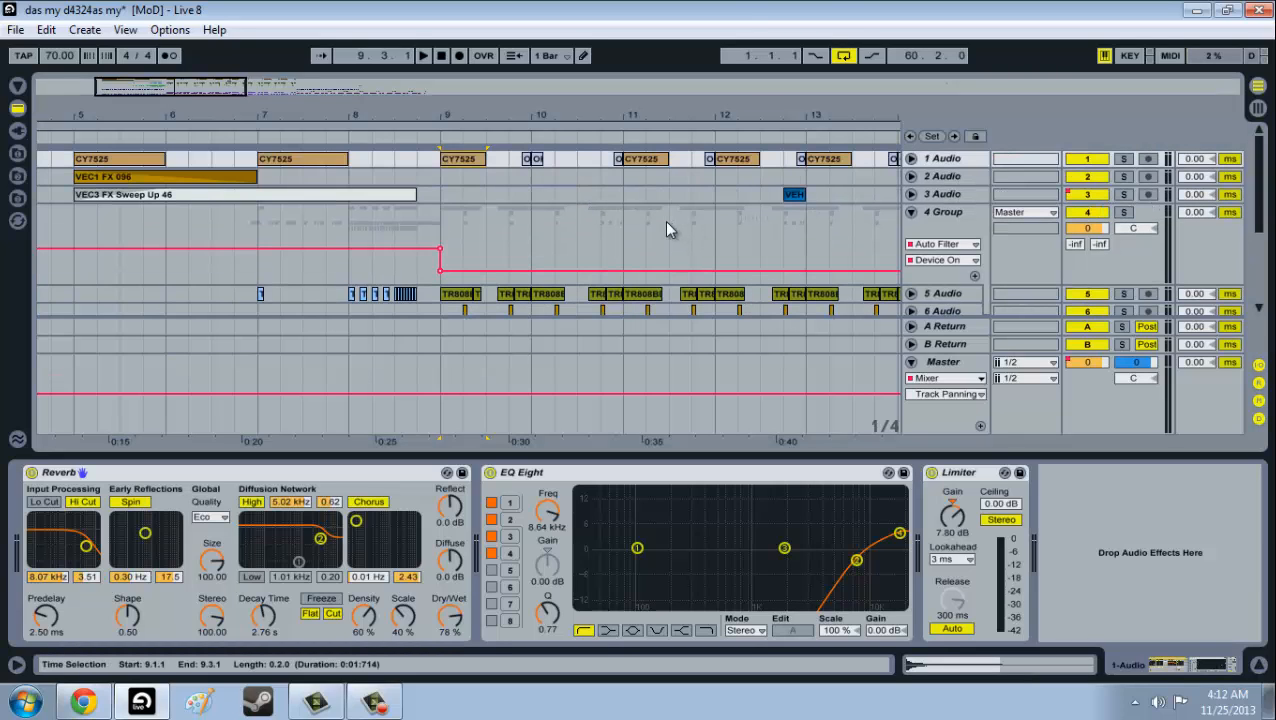
# Solo 1 Audio and audition the CY7525 clip from 9.1.1.
pyautogui.click(1127, 165)
pyautogui.press('space')
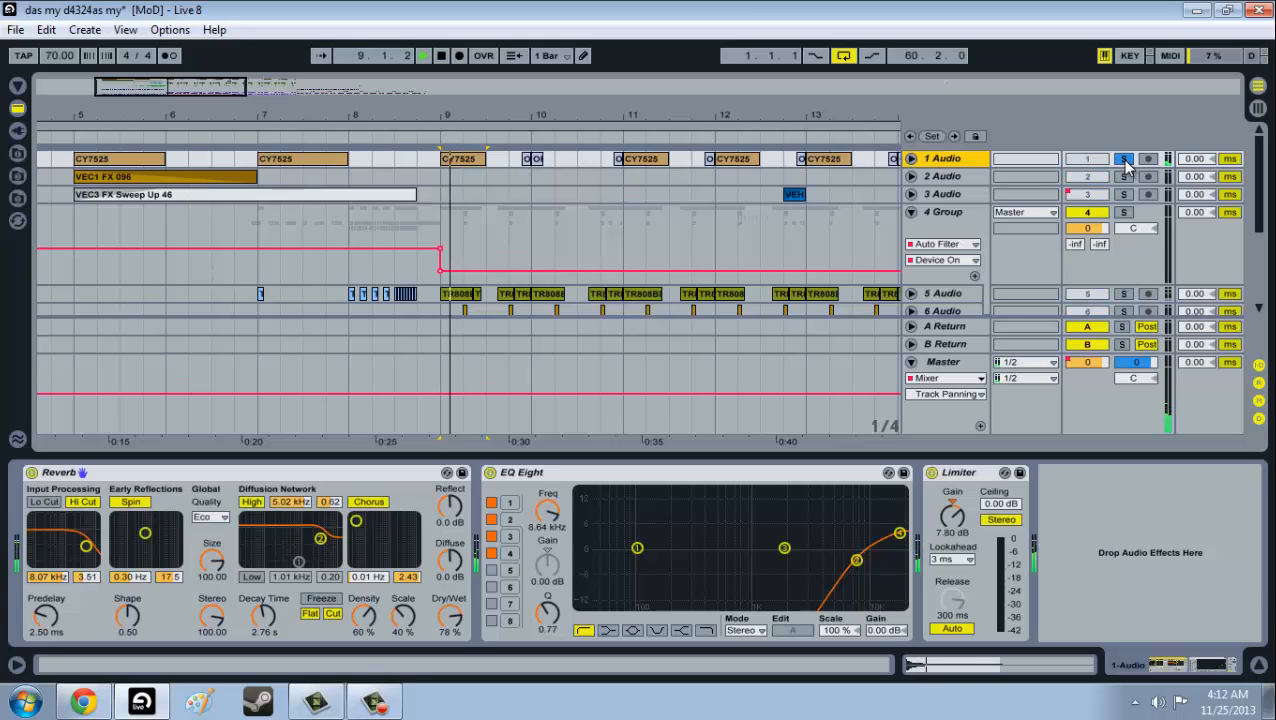
pyautogui.click(1125, 162)
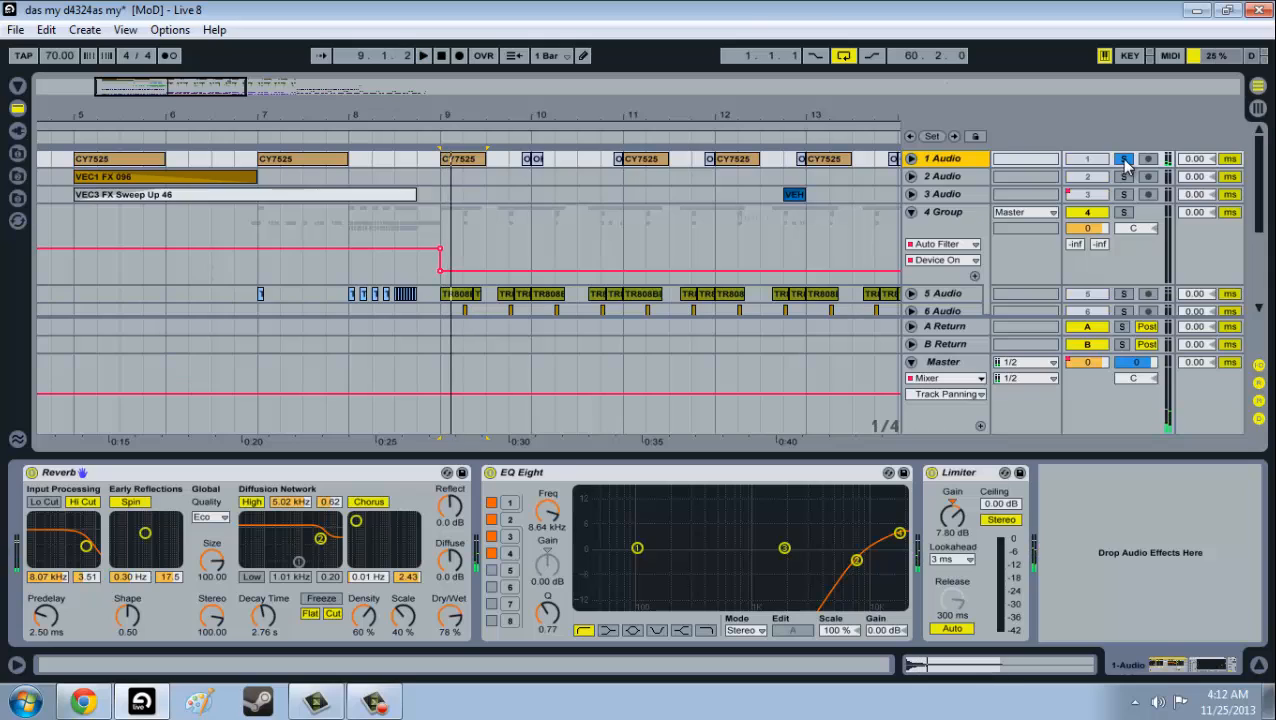
# Solo 5 Audio and 6 Audio in turn and play from 9.1.1 for comparison.
pyautogui.scroll(-2, 1068, 213)
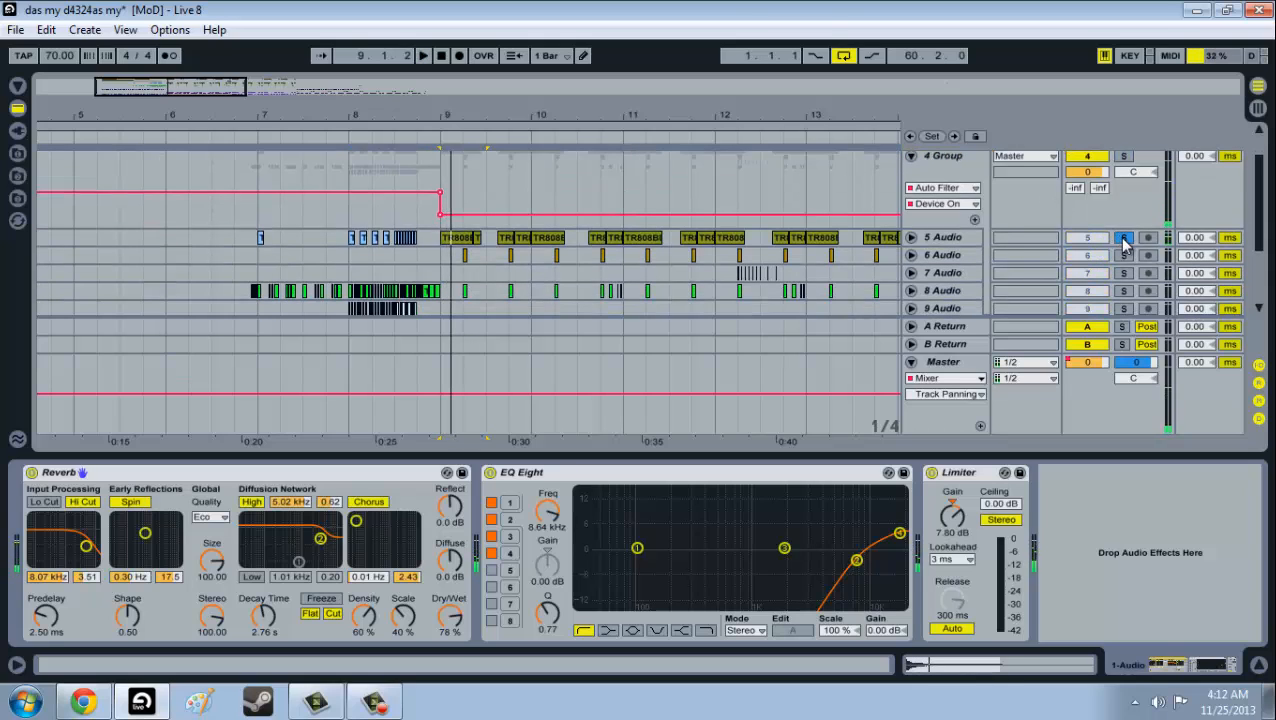
pyautogui.scroll(-1, 1122, 242)
pyautogui.click(1124, 238)
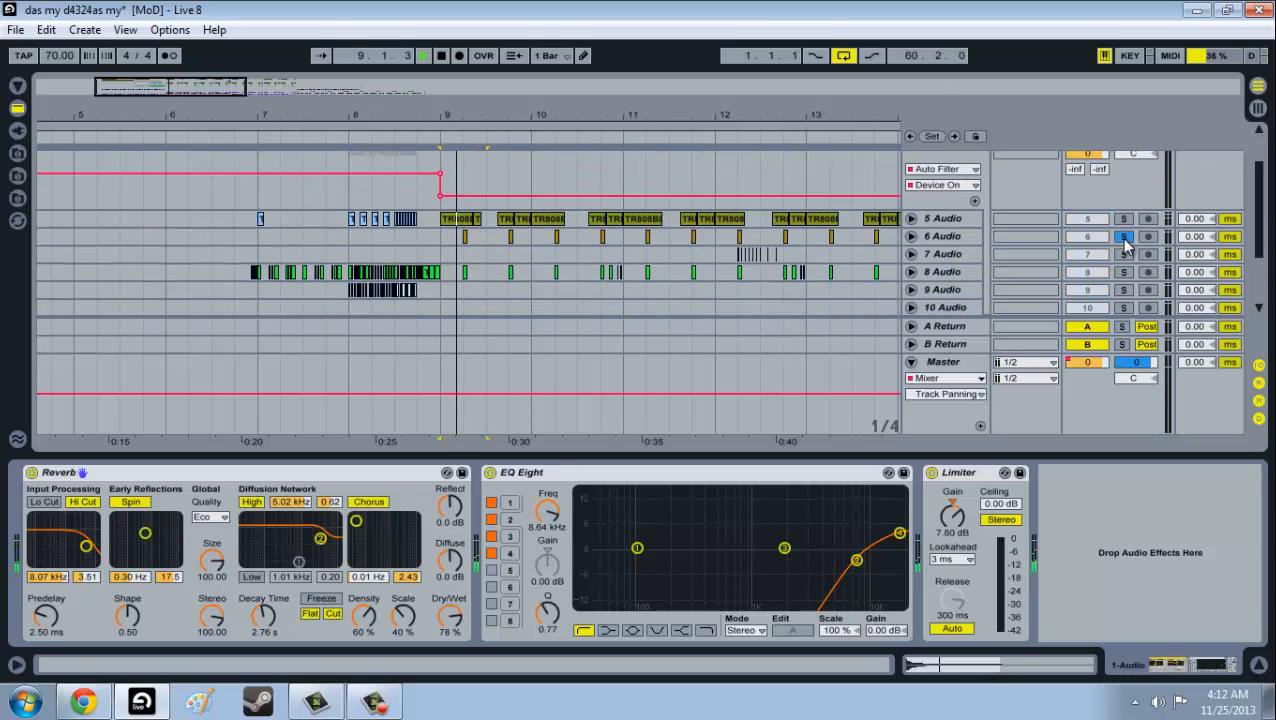
# Solo 8 Audio and 15 Massive in turn, audition each from 9.1.1, and clear the solo.
pyautogui.scroll(-1, 1122, 240)
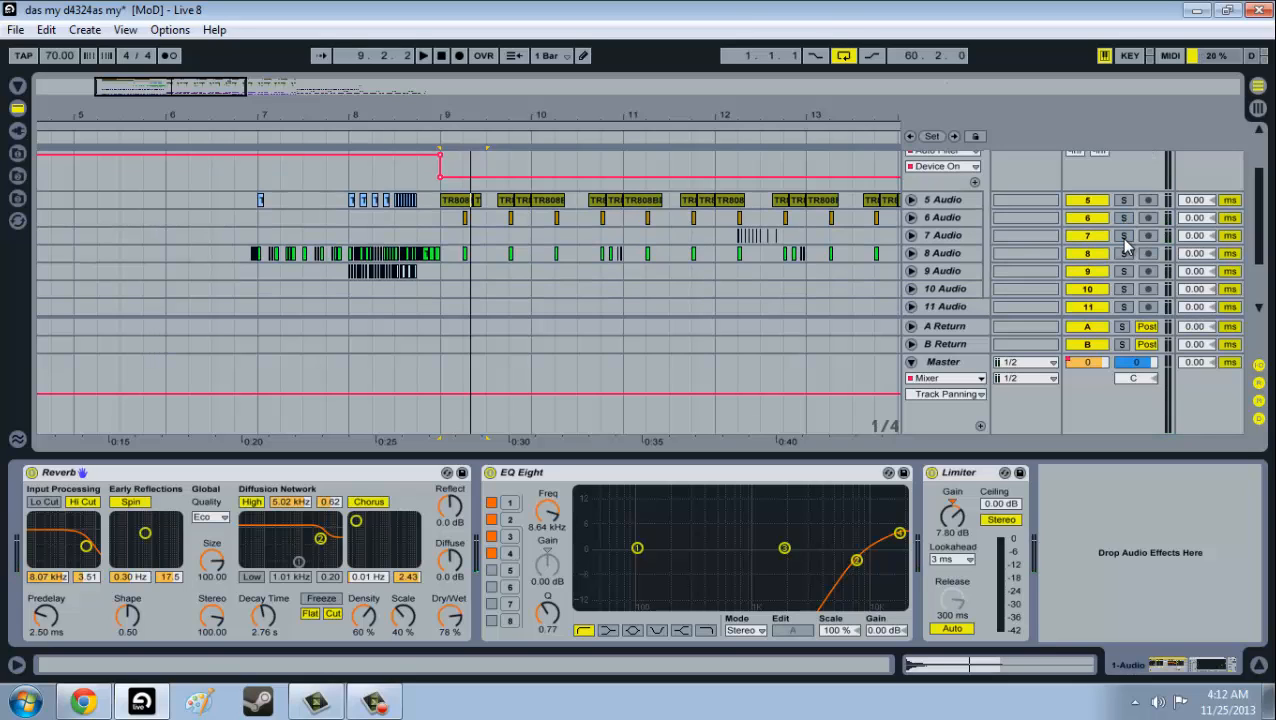
pyautogui.click(1122, 252)
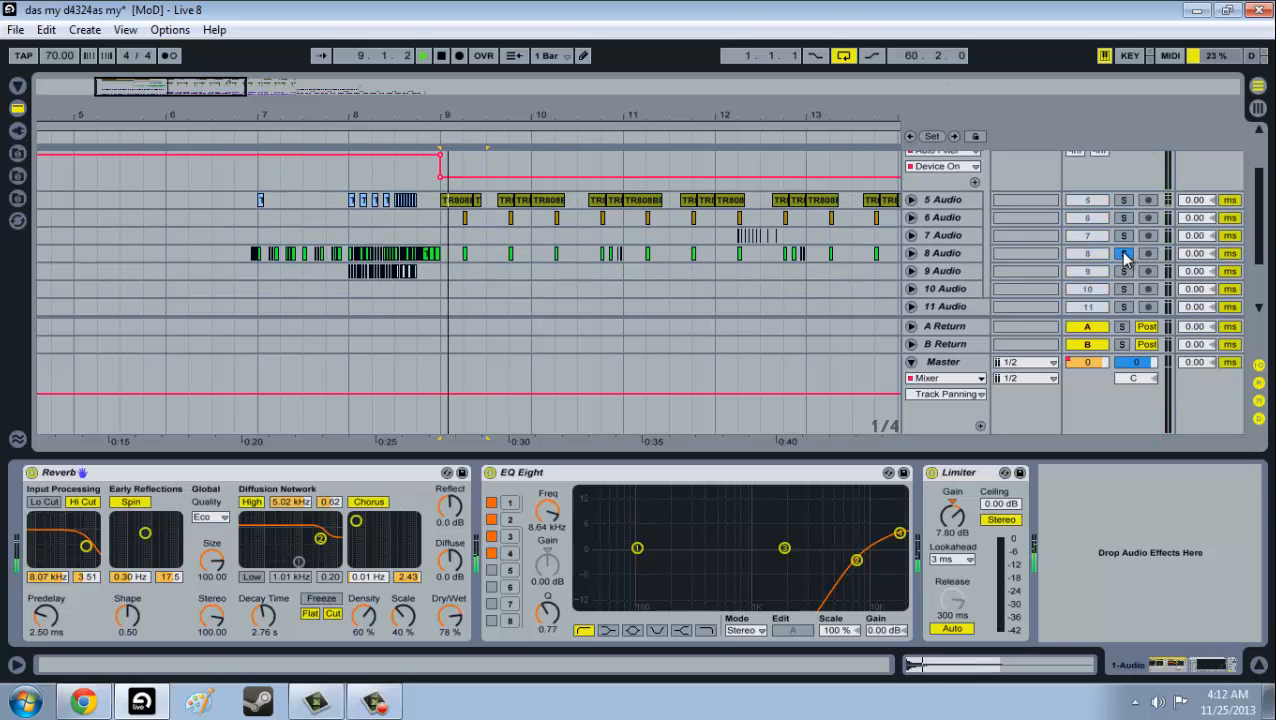
pyautogui.scroll(-1, 474, 294)
pyautogui.scroll(-5, 474, 293)
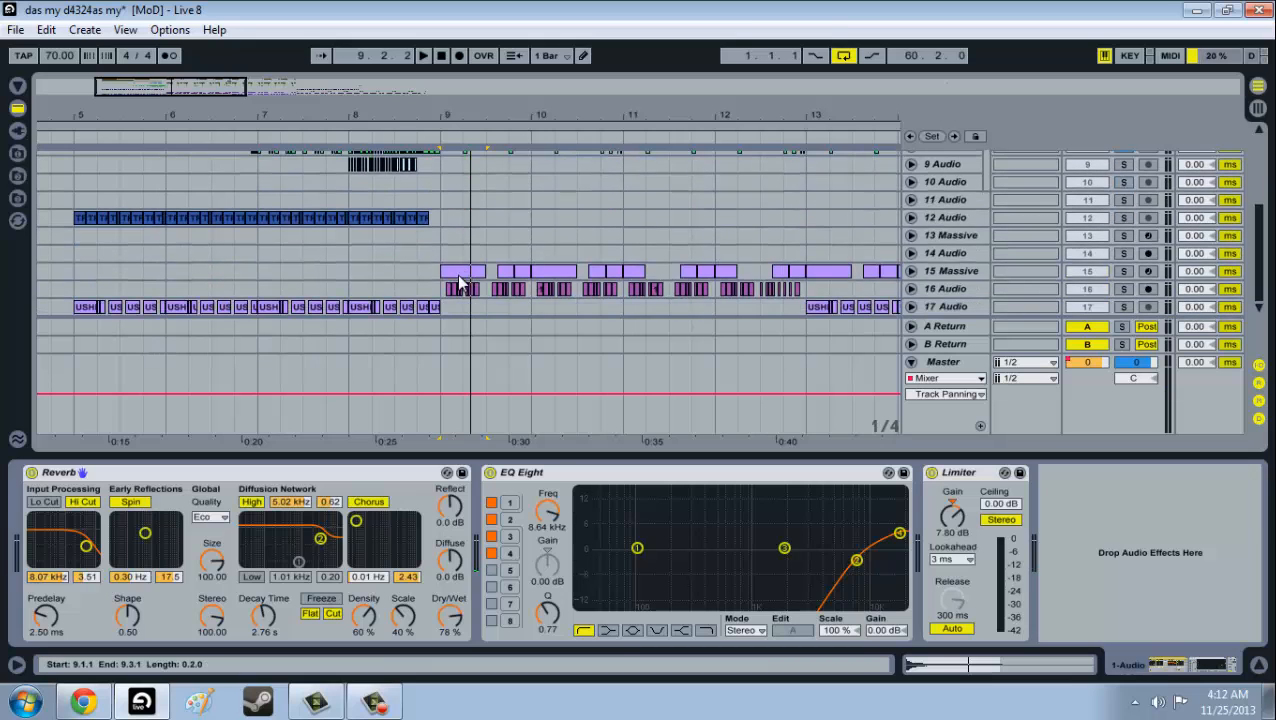
pyautogui.click(458, 272)
pyautogui.click(1125, 272)
pyautogui.press('space')
pyautogui.press('space')
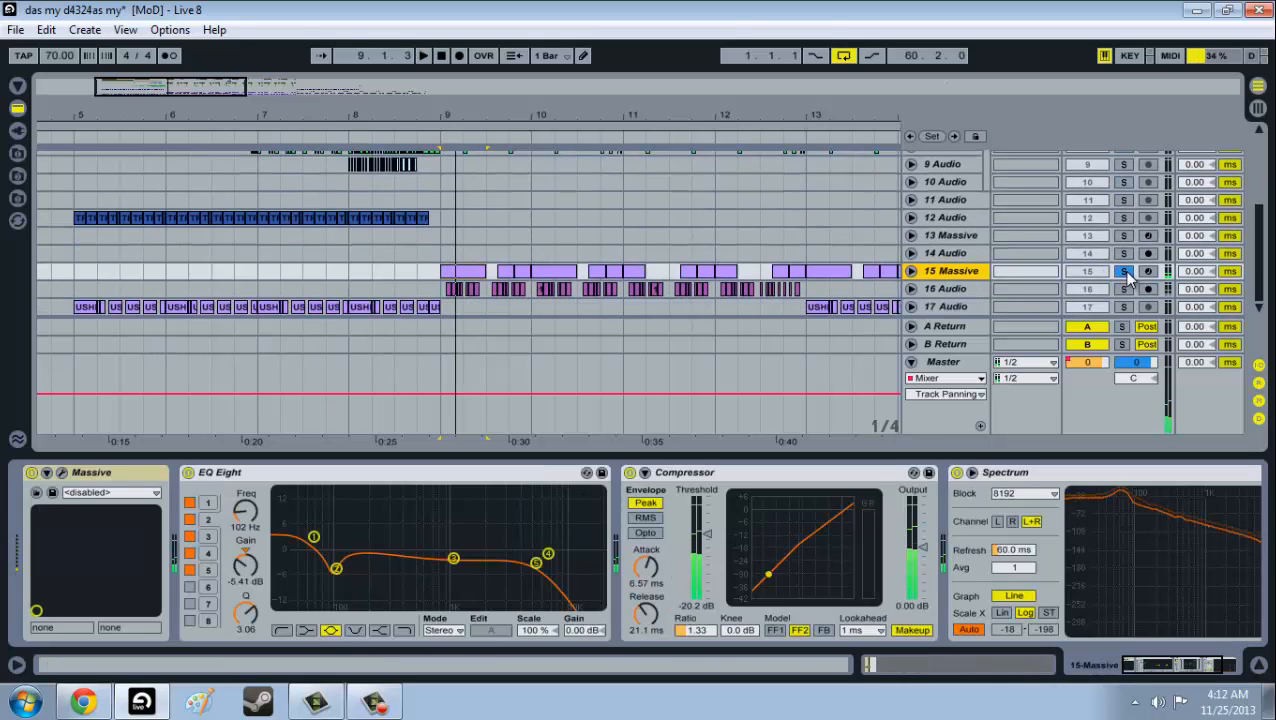
pyautogui.click(1127, 273)
# Set the start position at 8.1.1 on 7 Audio and play the full mix through the transition into bar 9.
pyautogui.scroll(9, 873, 236)
pyautogui.scroll(1, 873, 236)
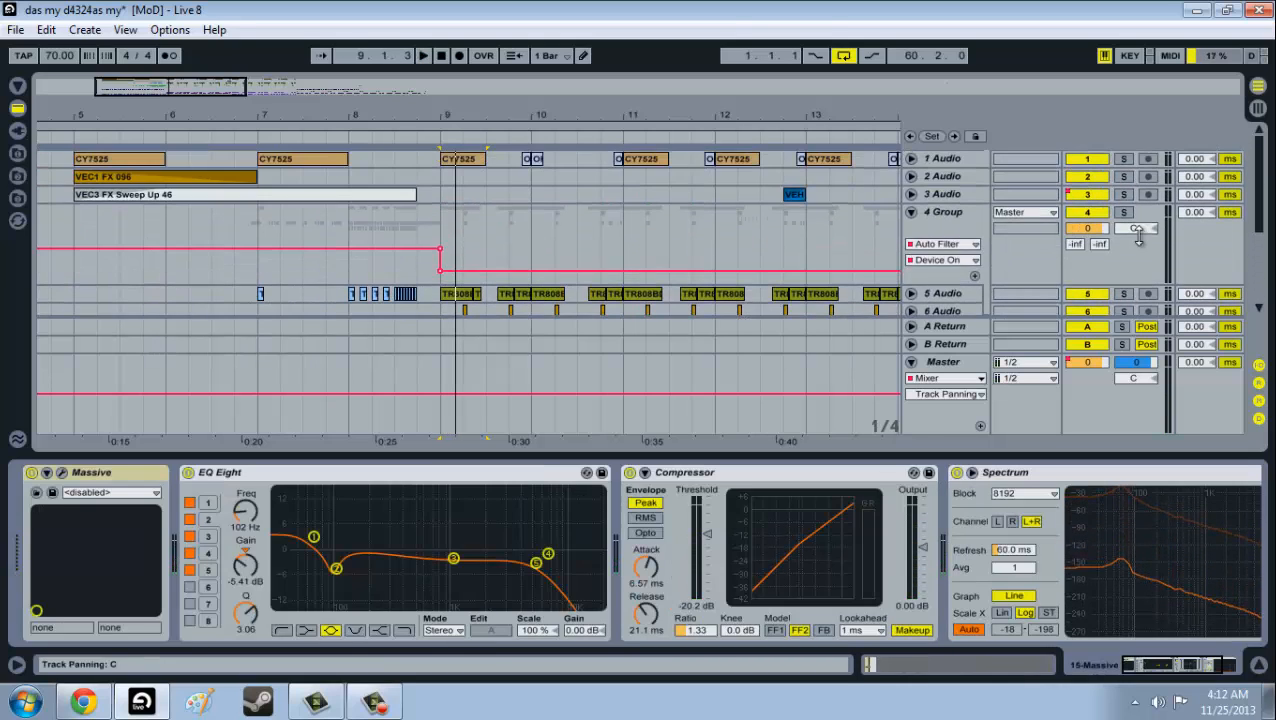
pyautogui.scroll(-5, 586, 240)
pyautogui.scroll(-2, 481, 253)
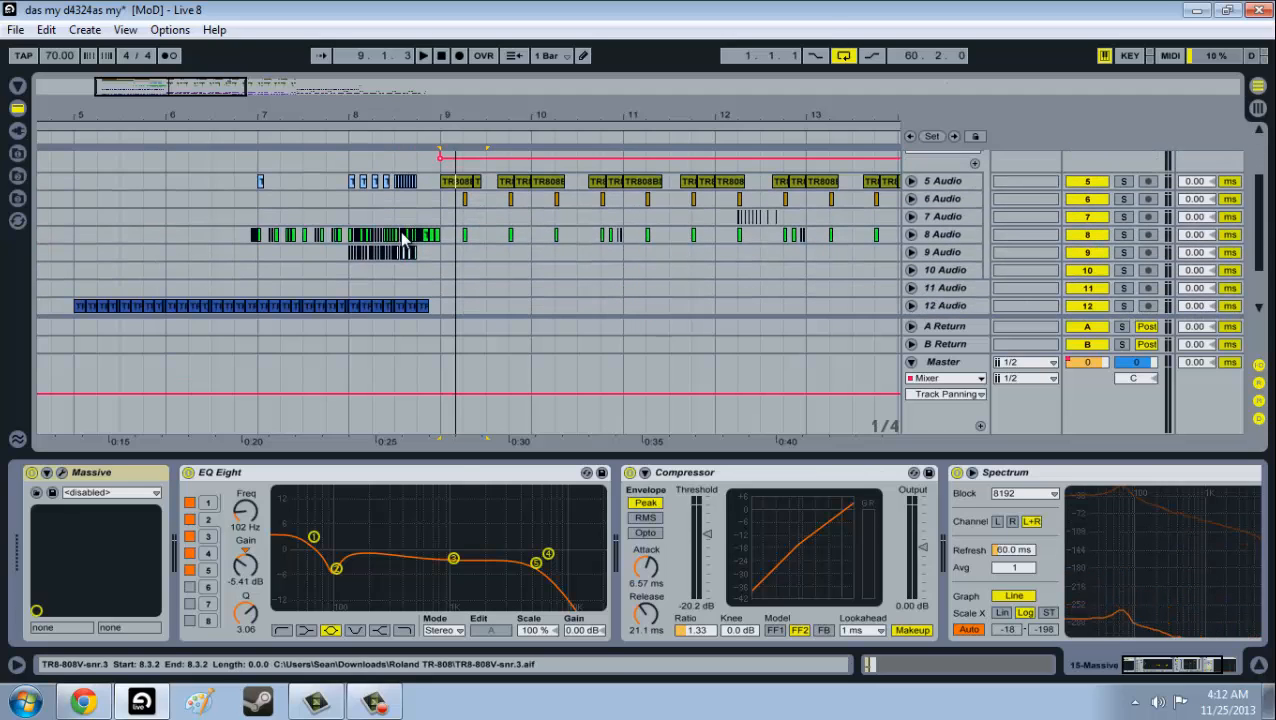
pyautogui.click(415, 216)
pyautogui.click(358, 218)
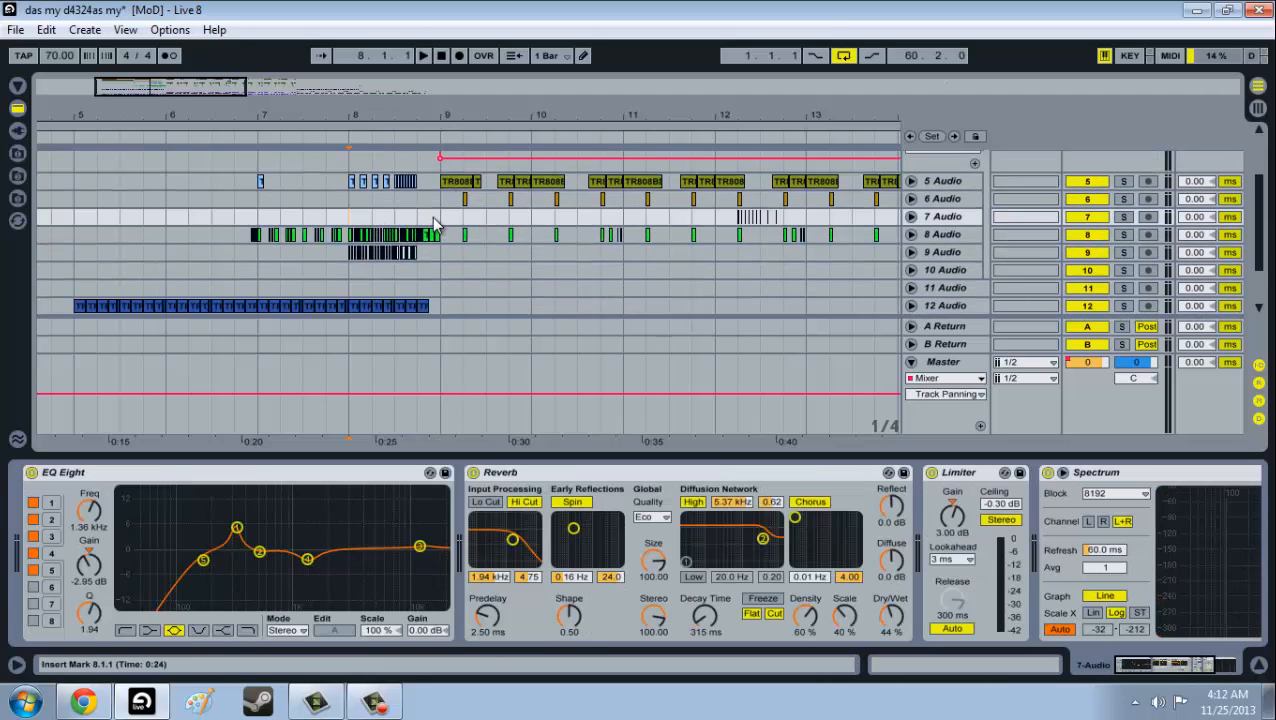
pyautogui.press('space')
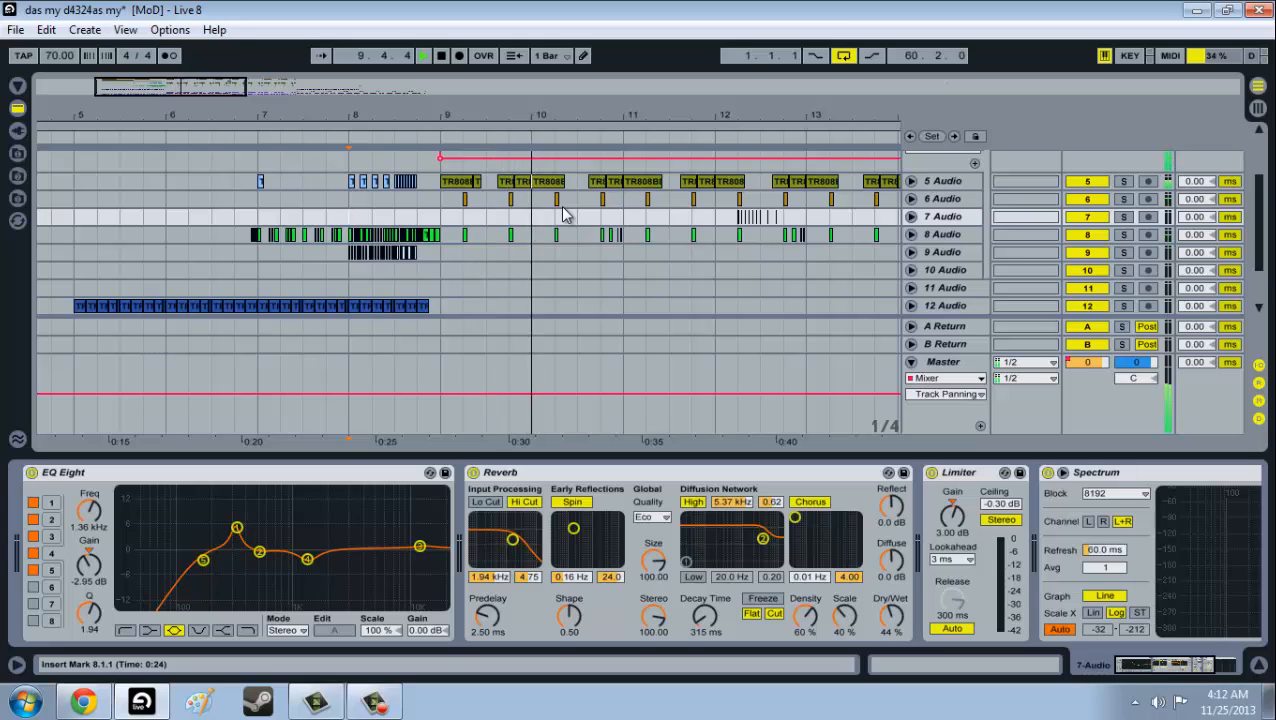
pyautogui.press('space')
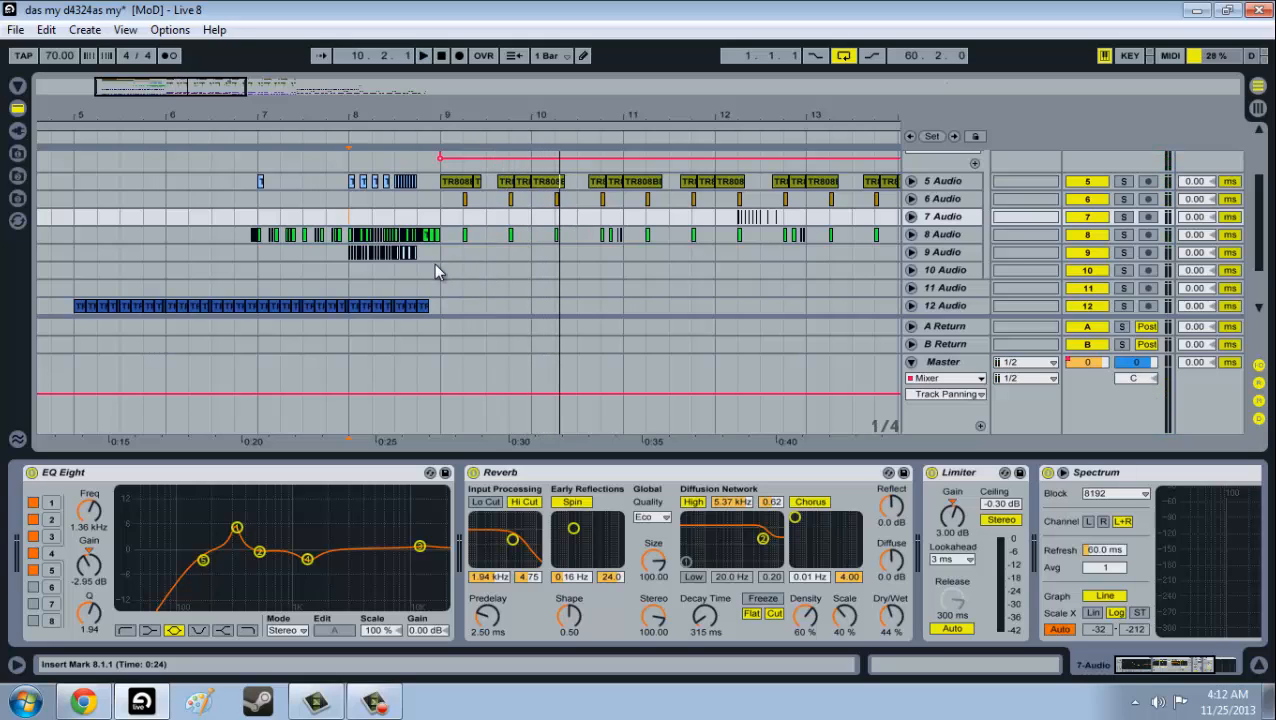
# Select the TR808BD clip at 9.1.1 on 5 Audio, review the track levels in the Session View mixer, and return to the Arrangement View.
pyautogui.scroll(3, 612, 272)
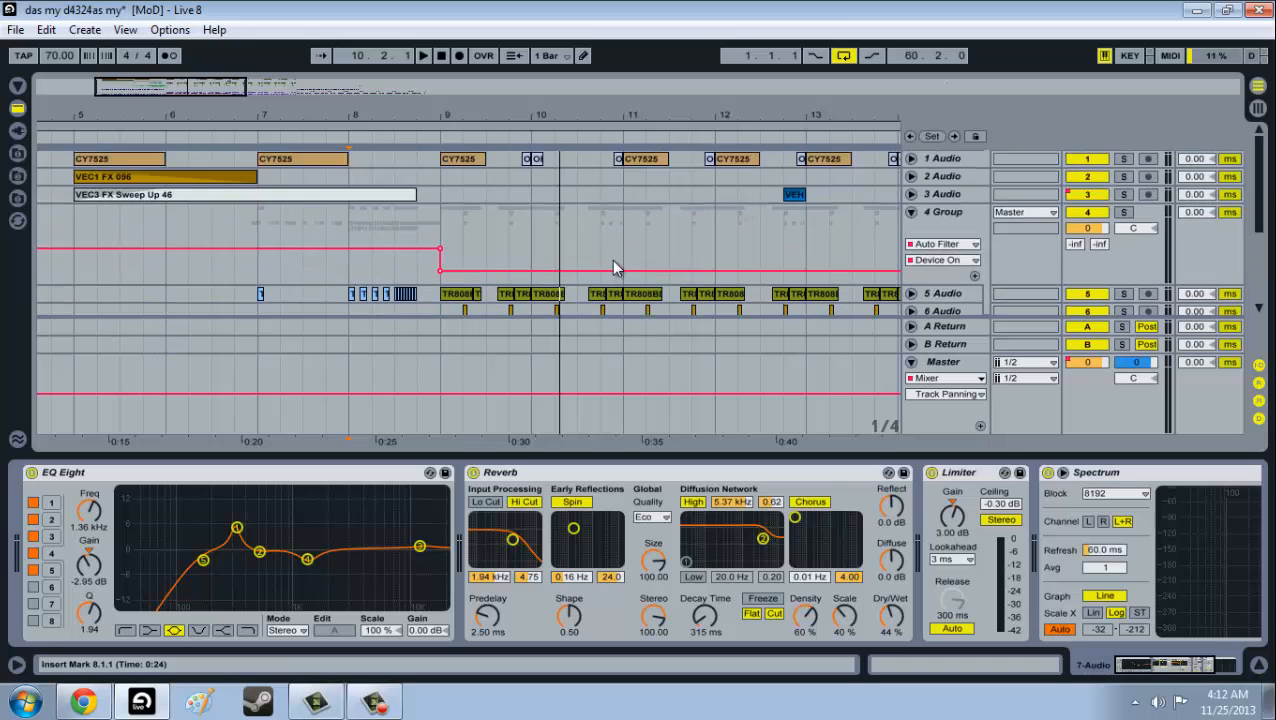
pyautogui.click(458, 293)
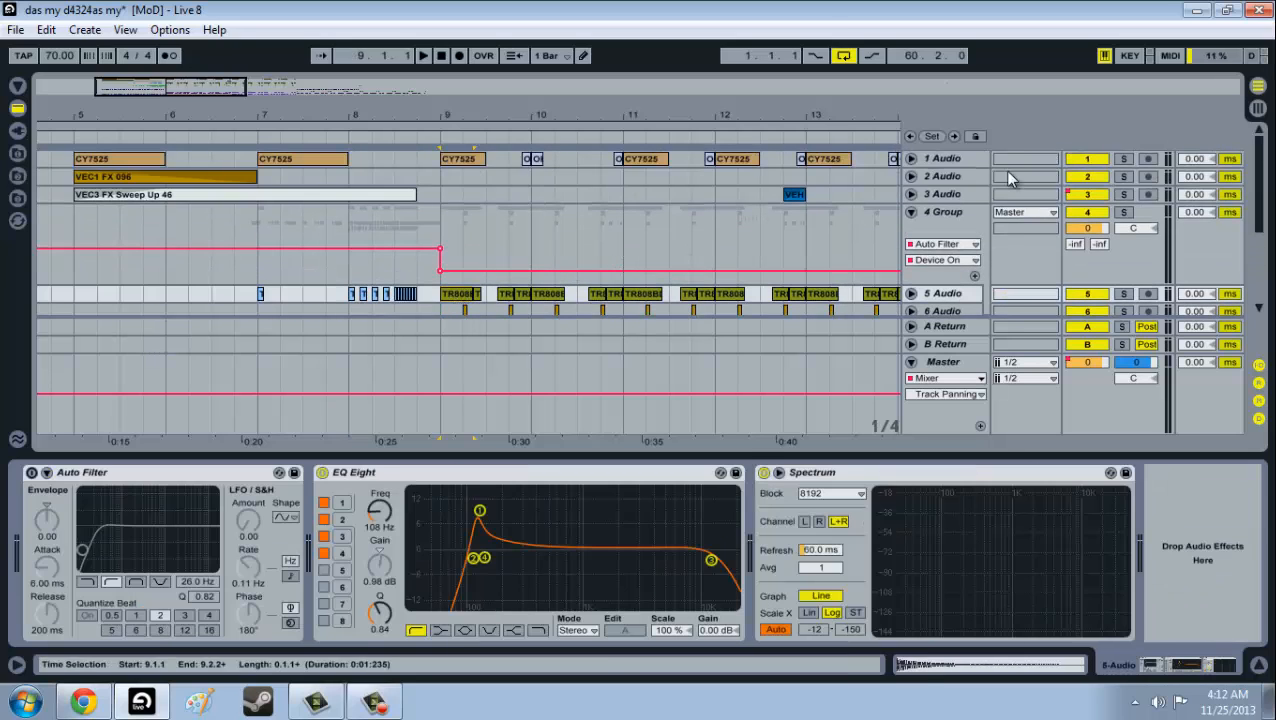
pyautogui.click(1258, 108)
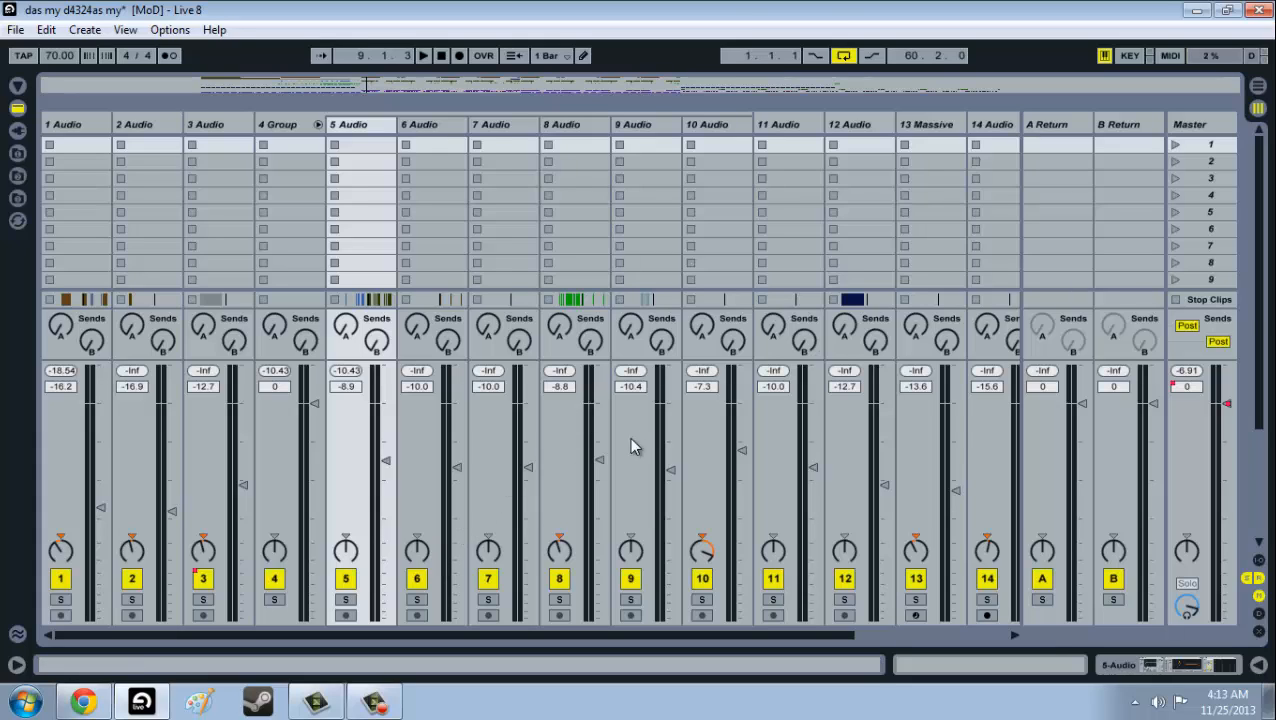
pyautogui.moveTo(513, 633); pyautogui.dragTo(411, 620)
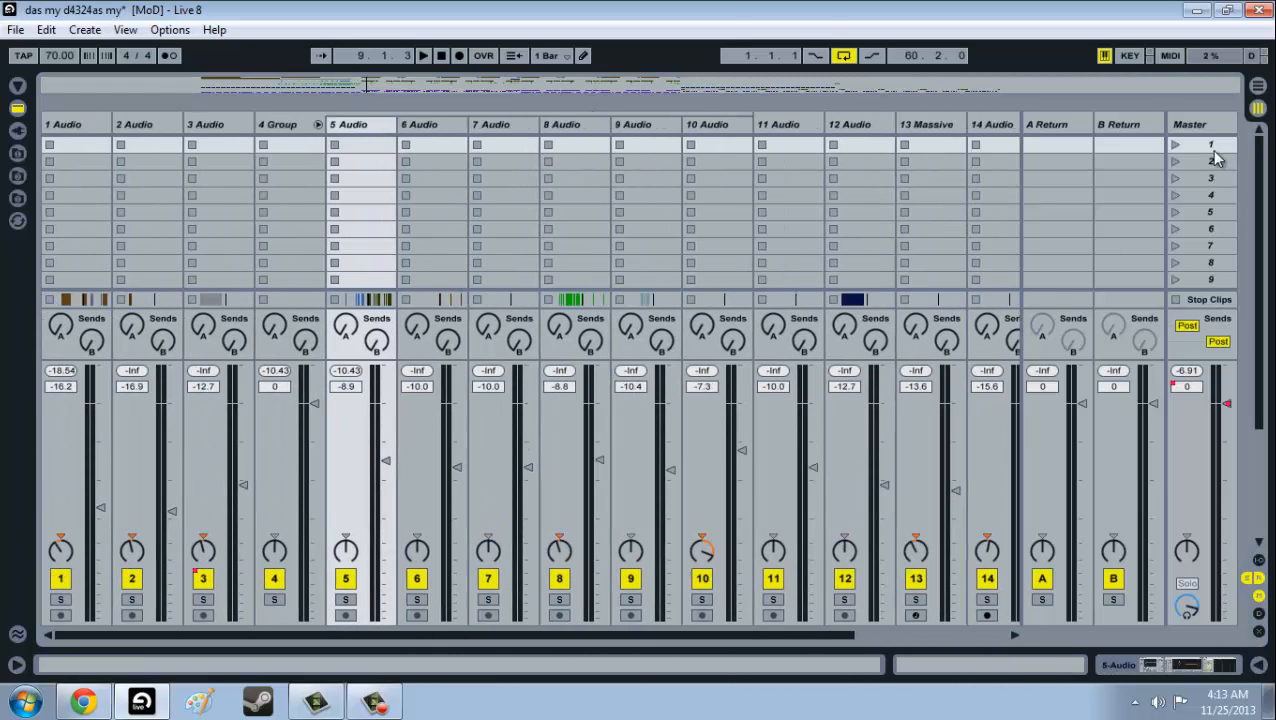
pyautogui.click(1258, 88)
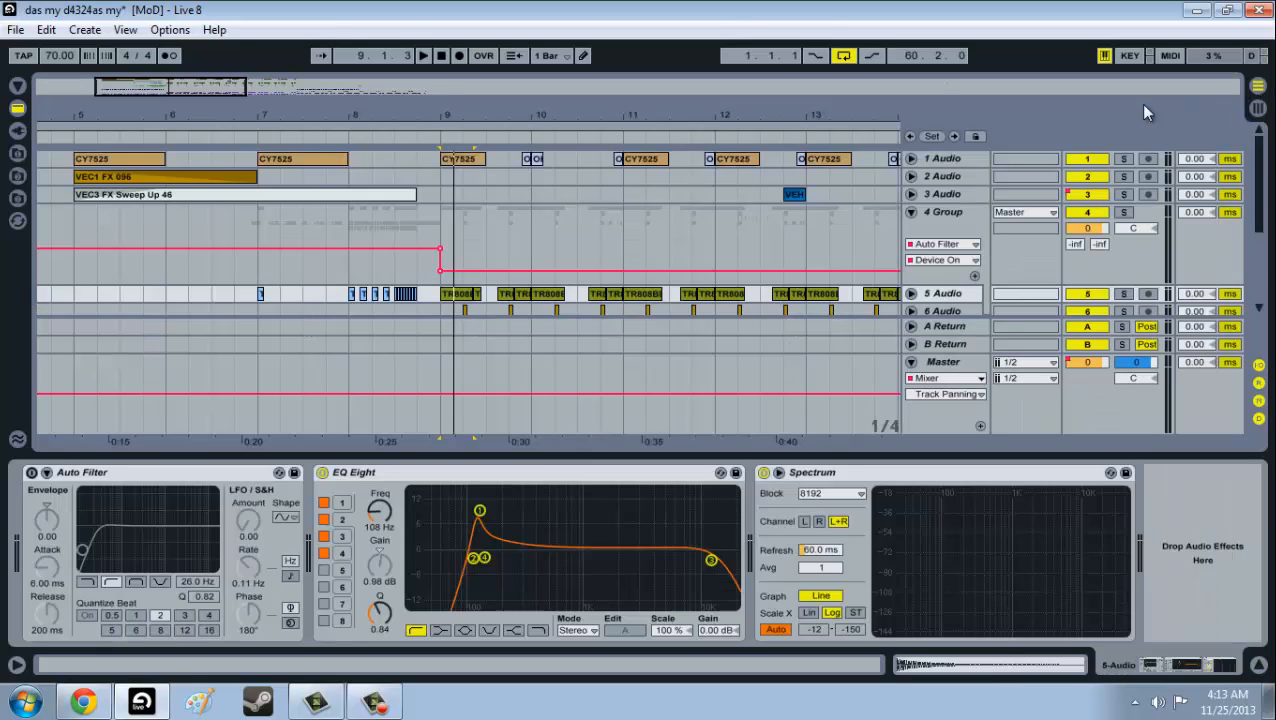
# Select the CY7525 clip at 9.1.1 on 1 Audio and look over the arrangement of the lower tracks around it.
pyautogui.click(470, 160)
pyautogui.scroll(-2, 478, 250)
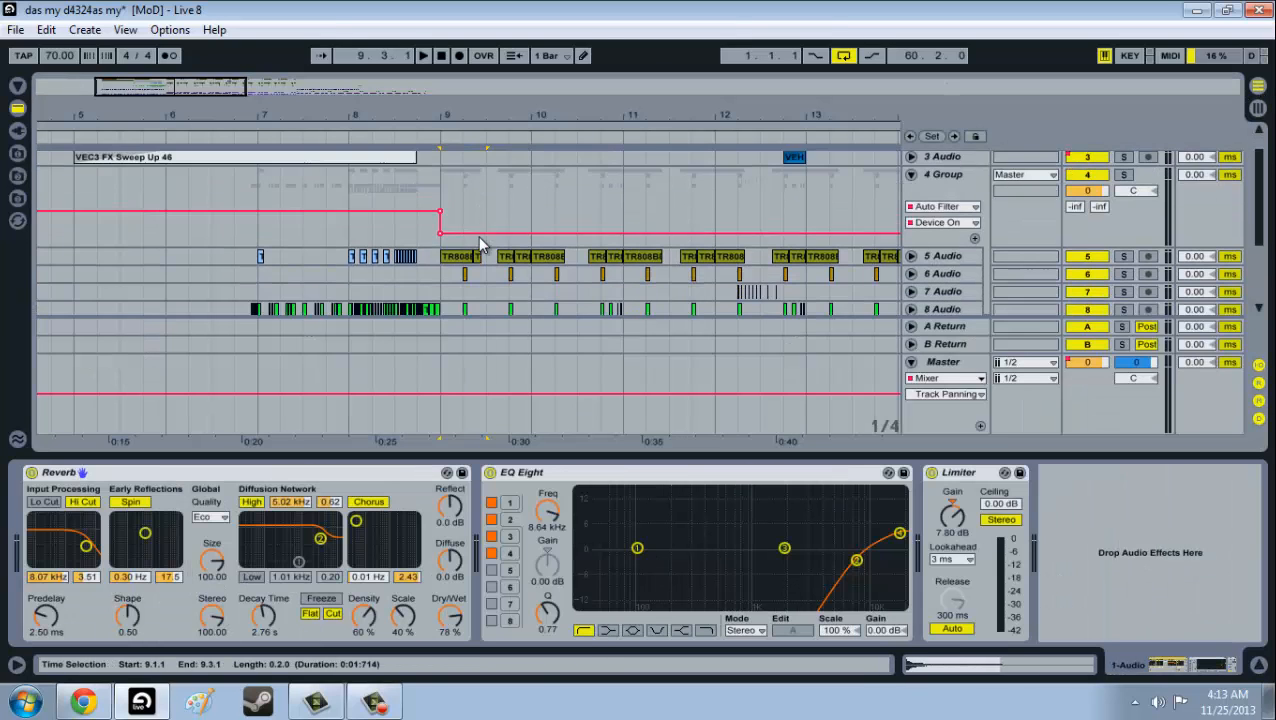
pyautogui.scroll(-5, 479, 244)
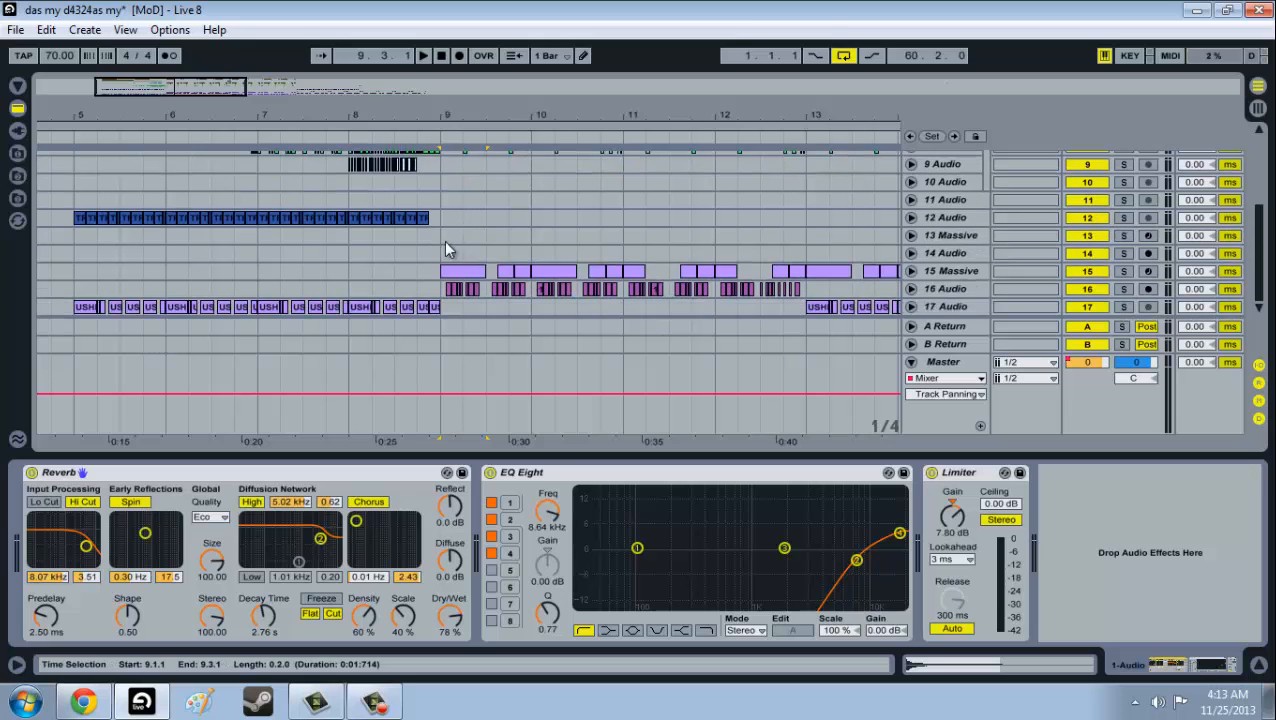
pyautogui.moveTo(198, 88); pyautogui.dragTo(191, 91)
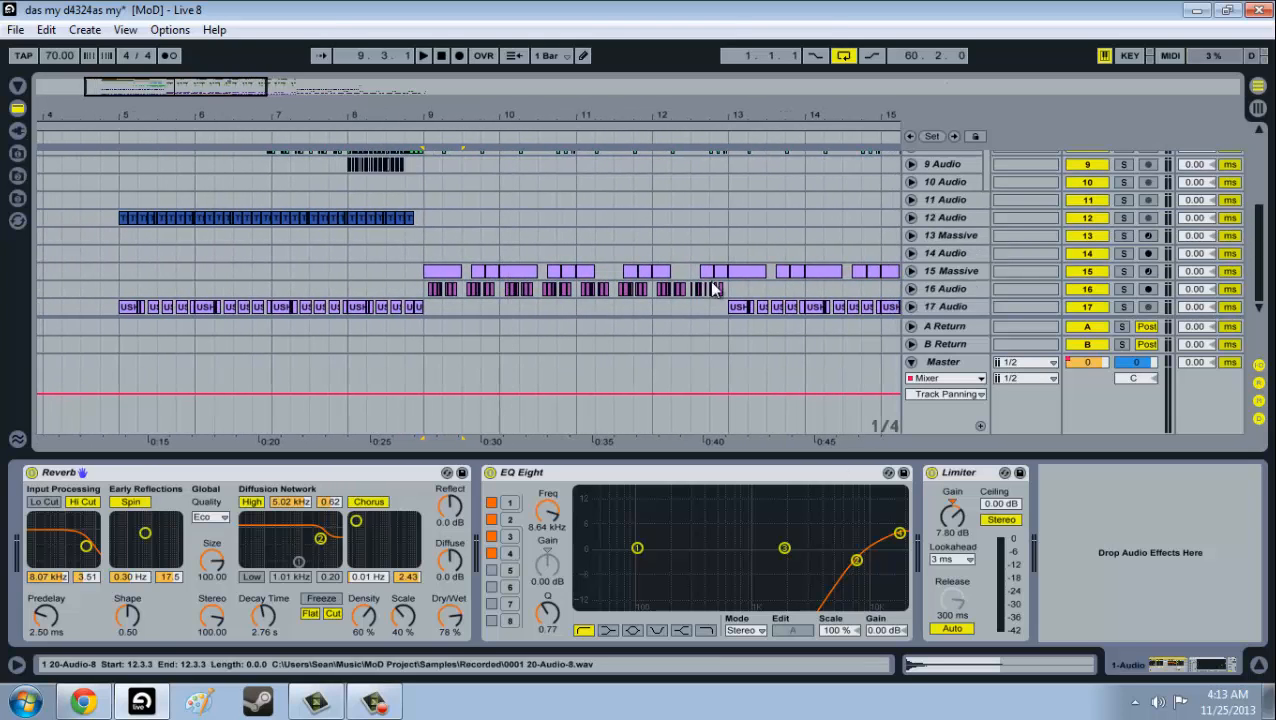
pyautogui.scroll(6, 730, 285)
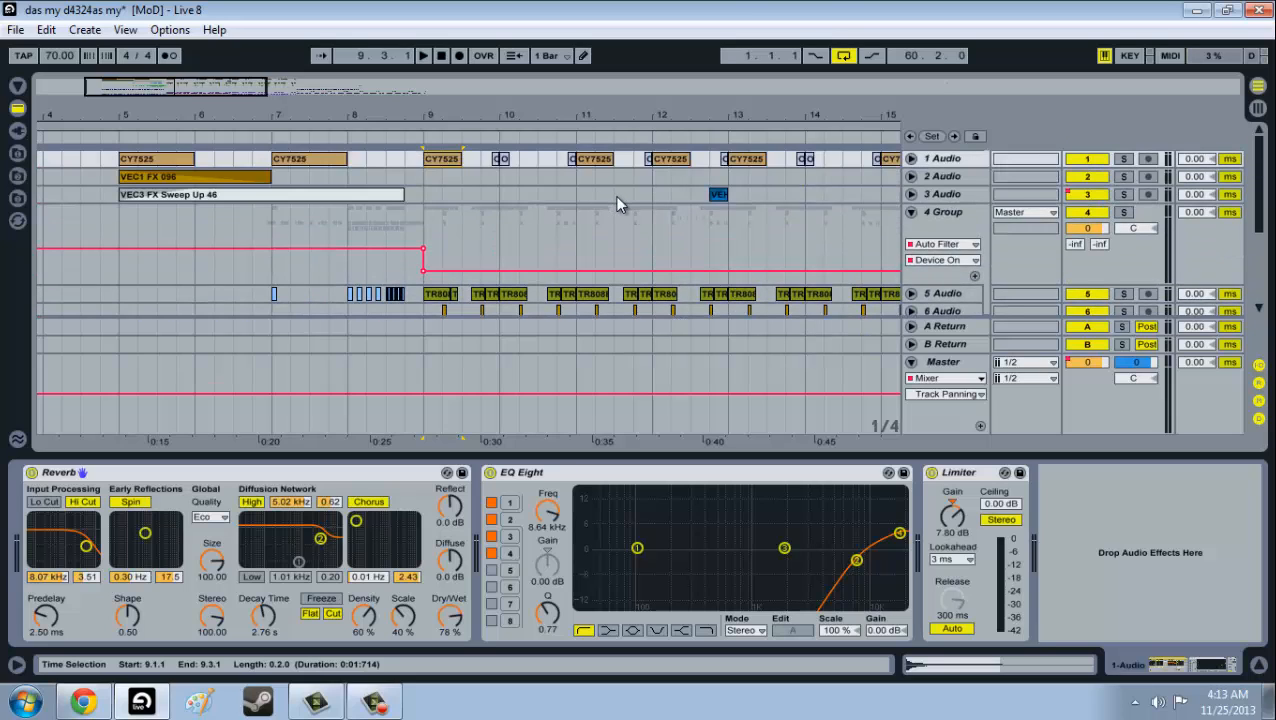
# Select the time range from 12.3.1 to 13.1.1 across 2 Audio and 3 Audio, around the VEH1 Reverse clip.
pyautogui.click(722, 196)
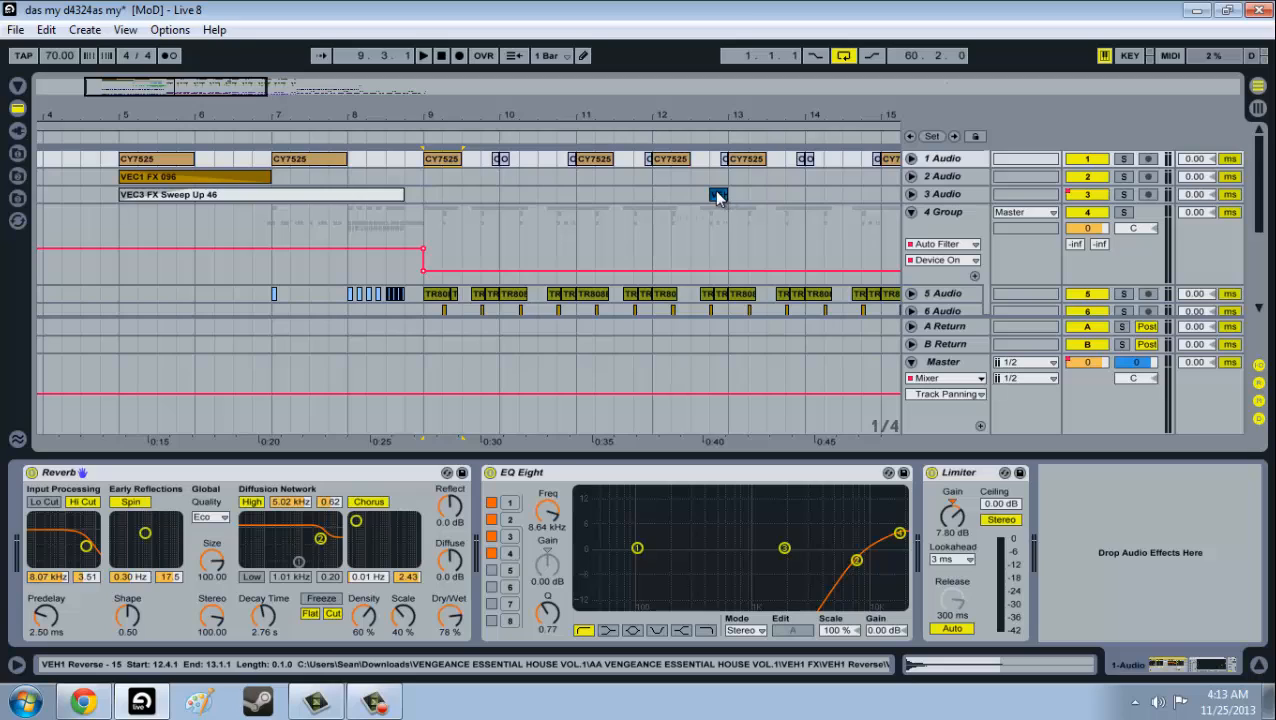
pyautogui.moveTo(709, 177); pyautogui.dragTo(730, 195)
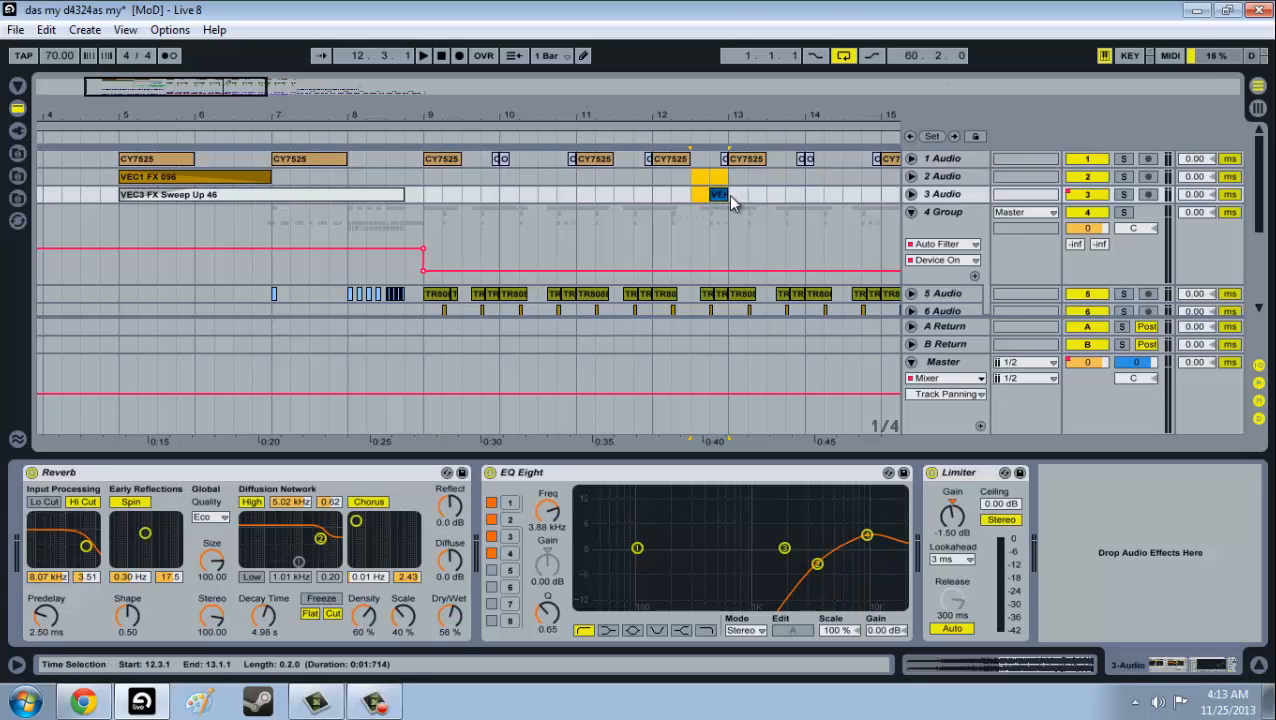
pyautogui.click(726, 195)
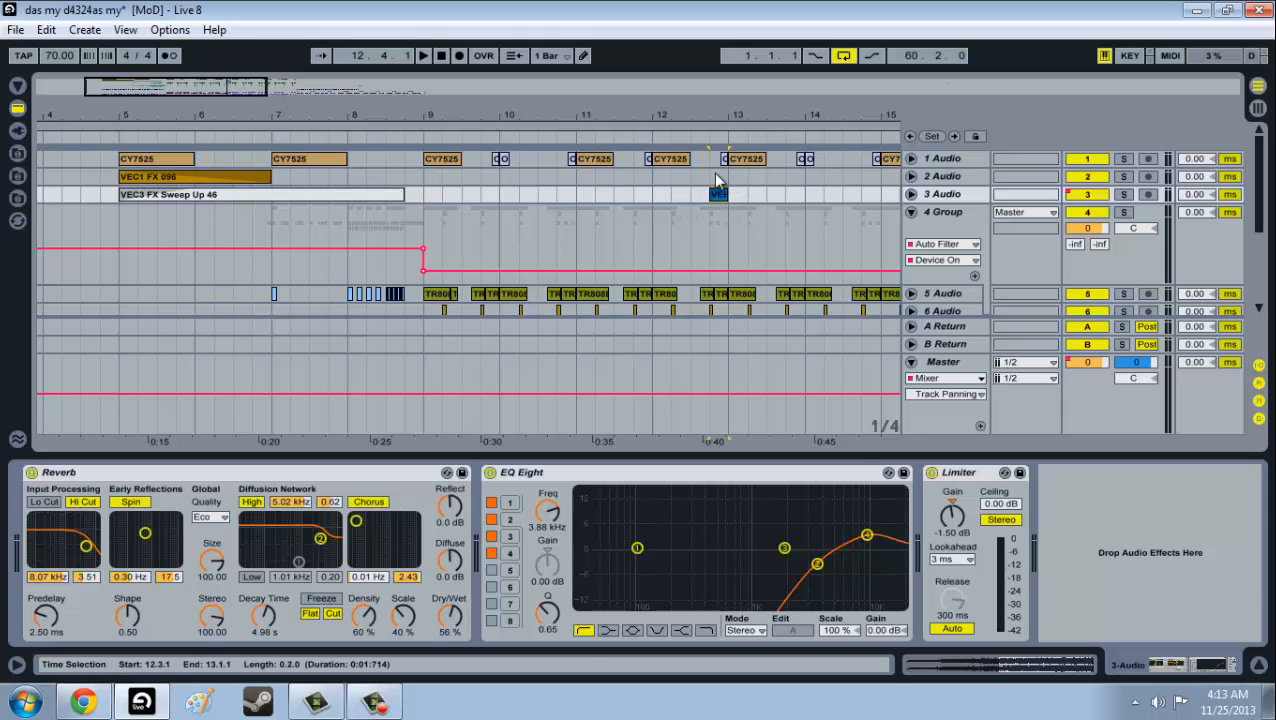
pyautogui.moveTo(690, 187); pyautogui.dragTo(726, 203)
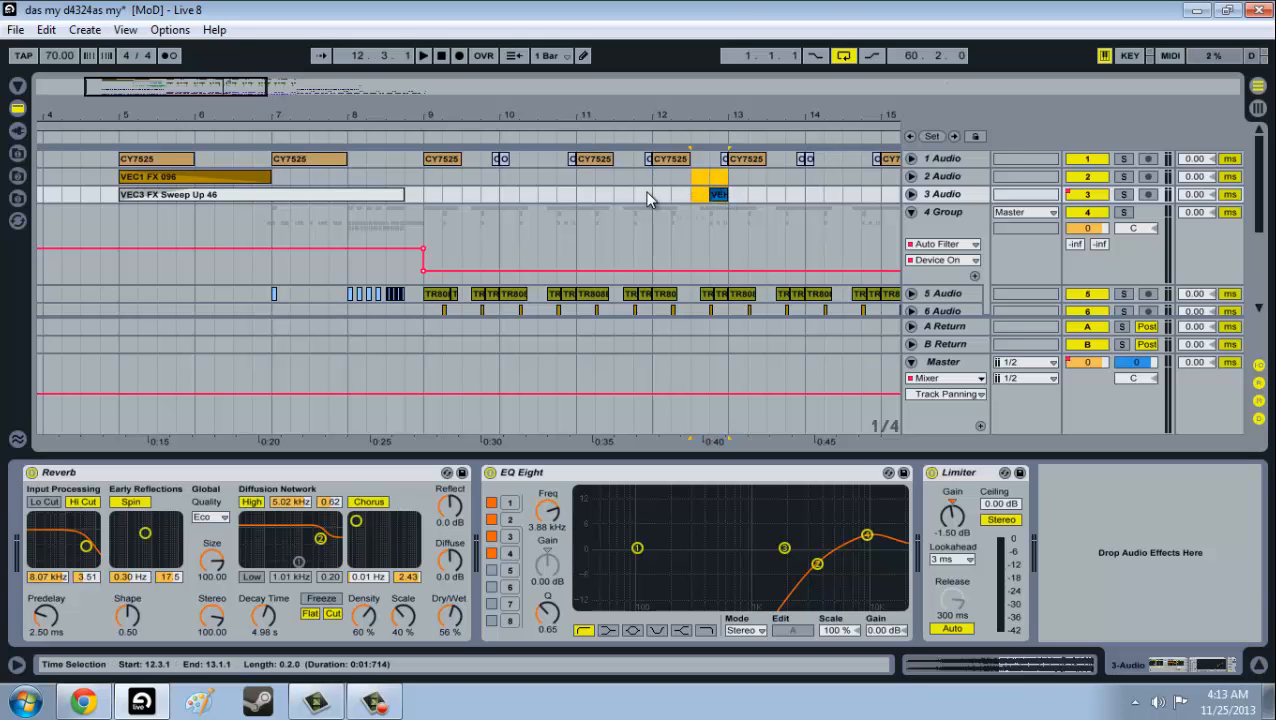
pyautogui.moveTo(692, 179); pyautogui.dragTo(730, 194)
# Select the TR808BD clip at 9.1.1 on 5 Audio and examine its Auto Filter and EQ Eight.
pyautogui.scroll(-2, 437, 262)
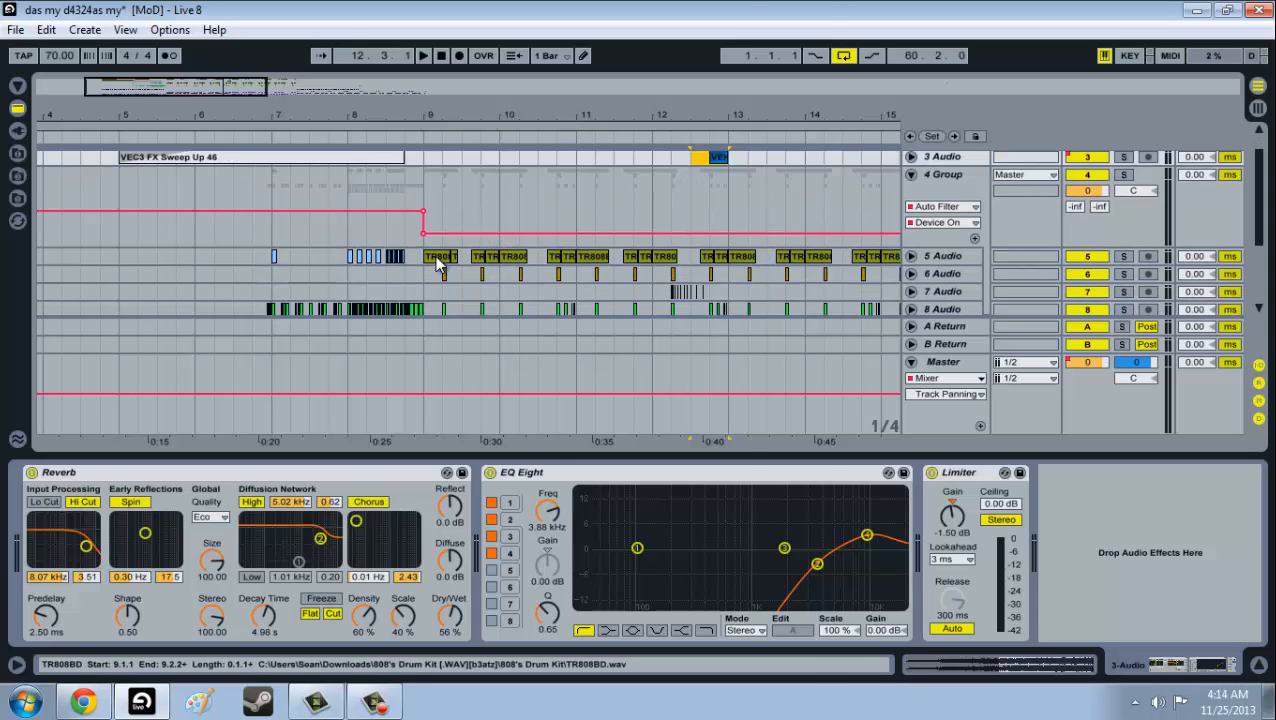
pyautogui.click(437, 262)
pyautogui.scroll(-3, 466, 259)
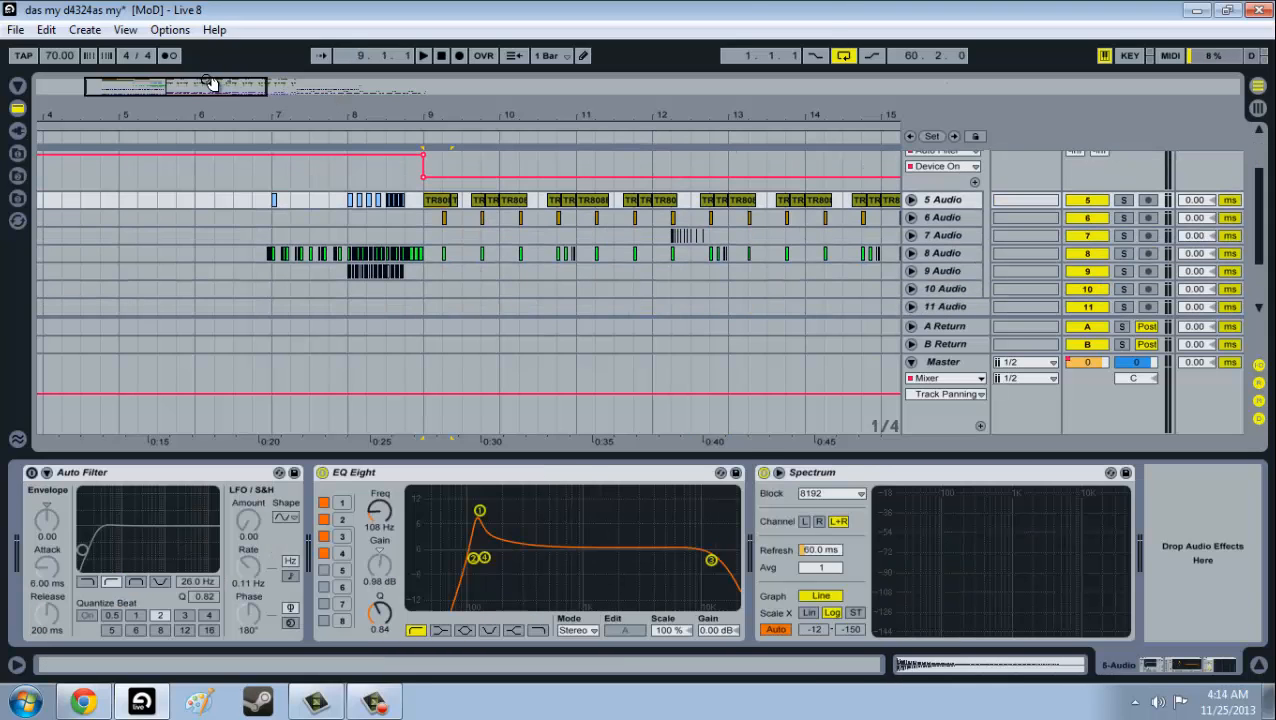
# Select the VEC1 FX 096 and VEC3 FX Sweep Up 46 clips in turn and compare their EQ Eight curves.
pyautogui.moveTo(210, 82); pyautogui.dragTo(220, 91)
pyautogui.scroll(4, 465, 225)
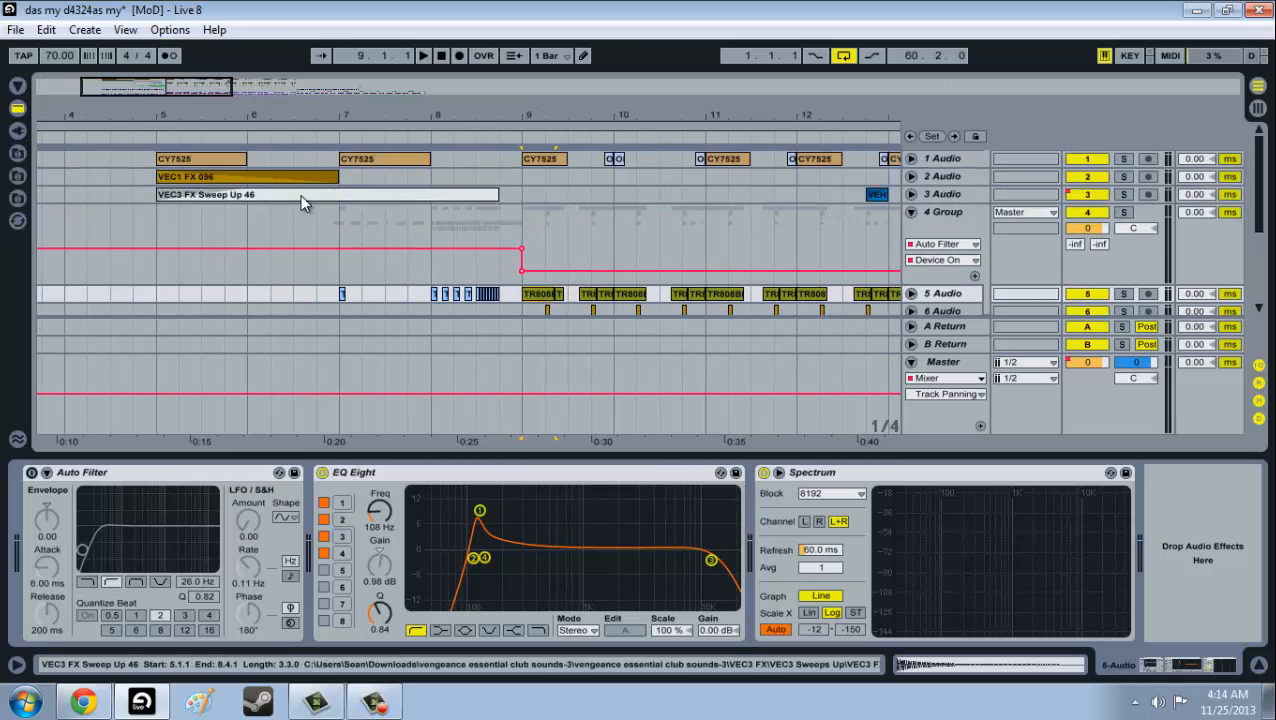
pyautogui.click(322, 177)
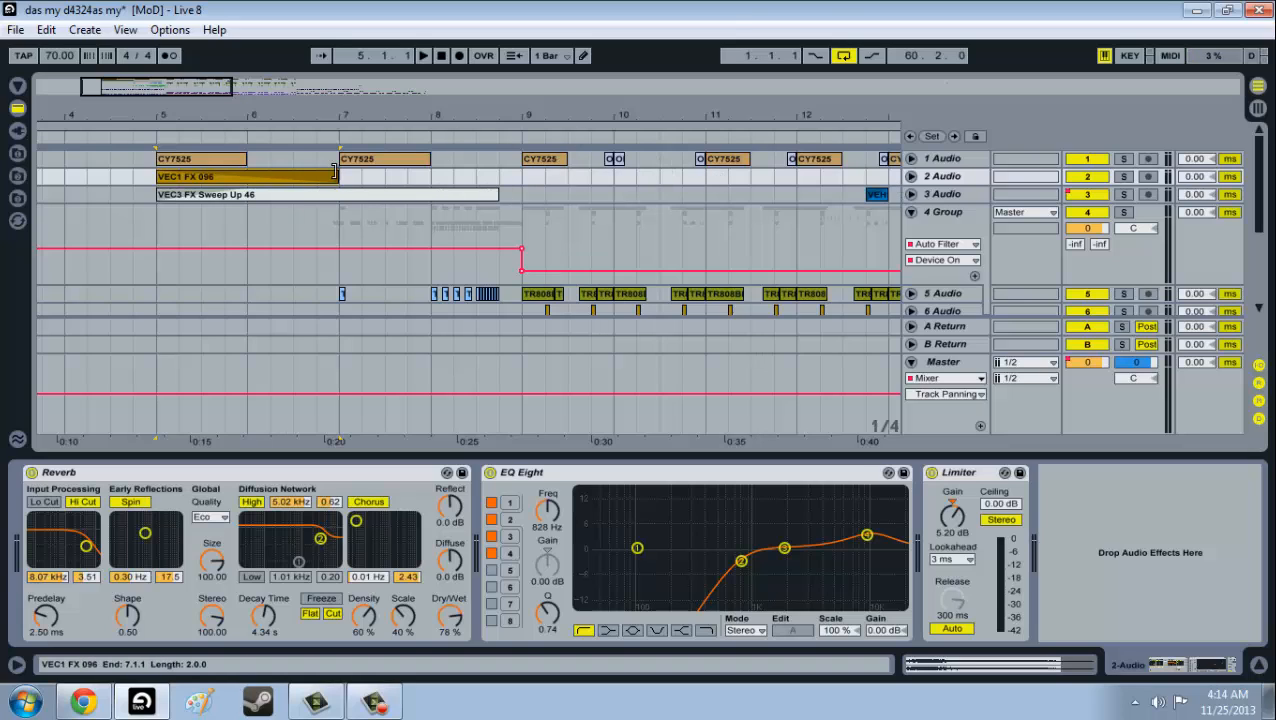
pyautogui.click(377, 196)
pyautogui.keyDown('shift'); pyautogui.click(302, 182); pyautogui.keyUp('shift')
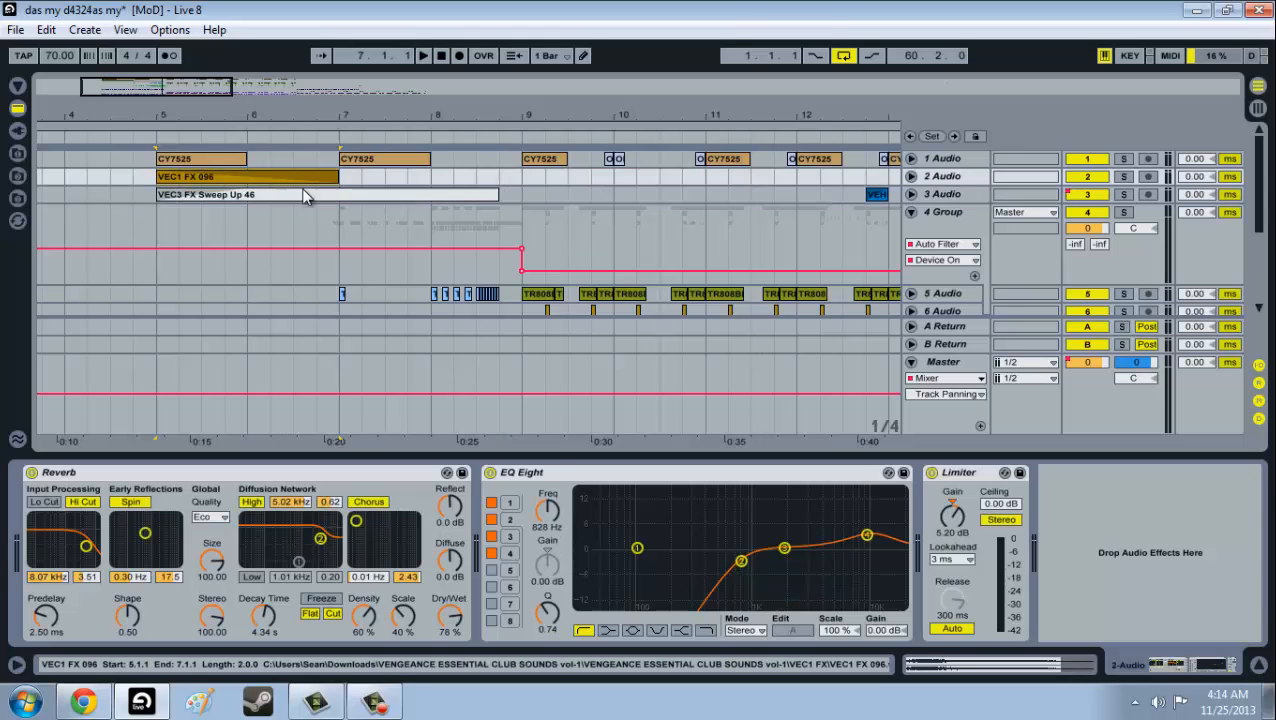
pyautogui.click(313, 200)
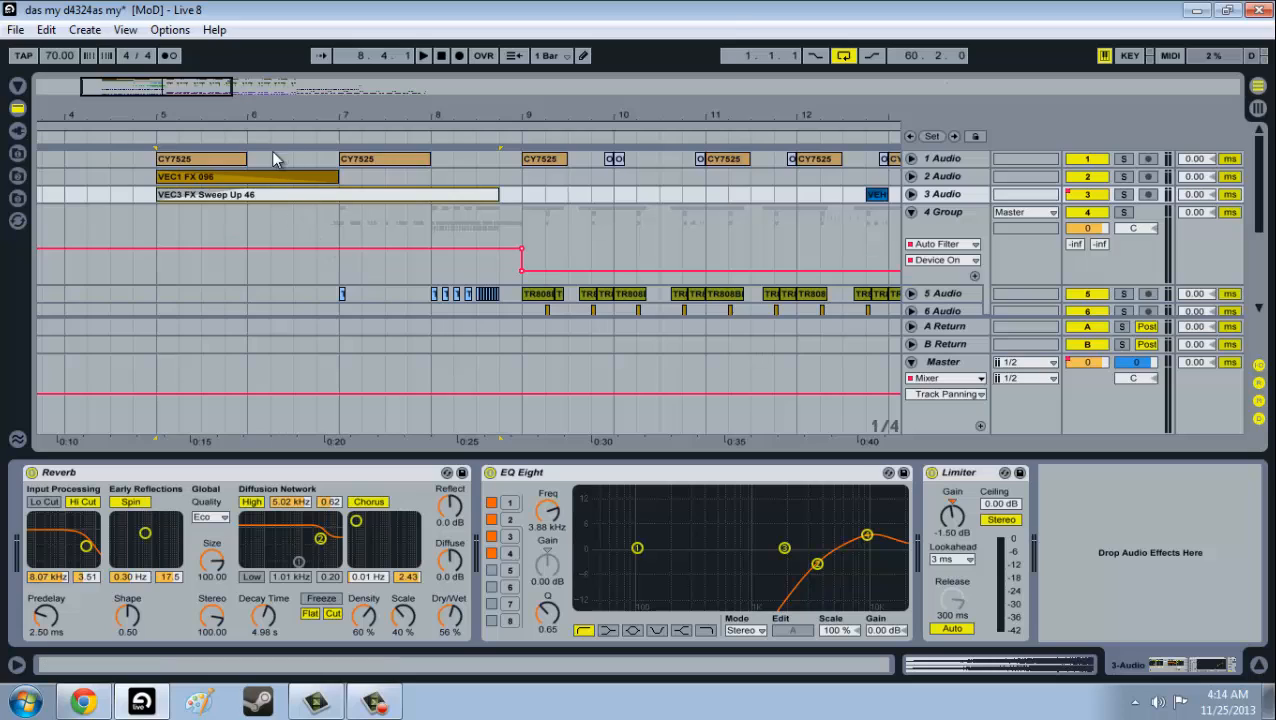
pyautogui.click(241, 181)
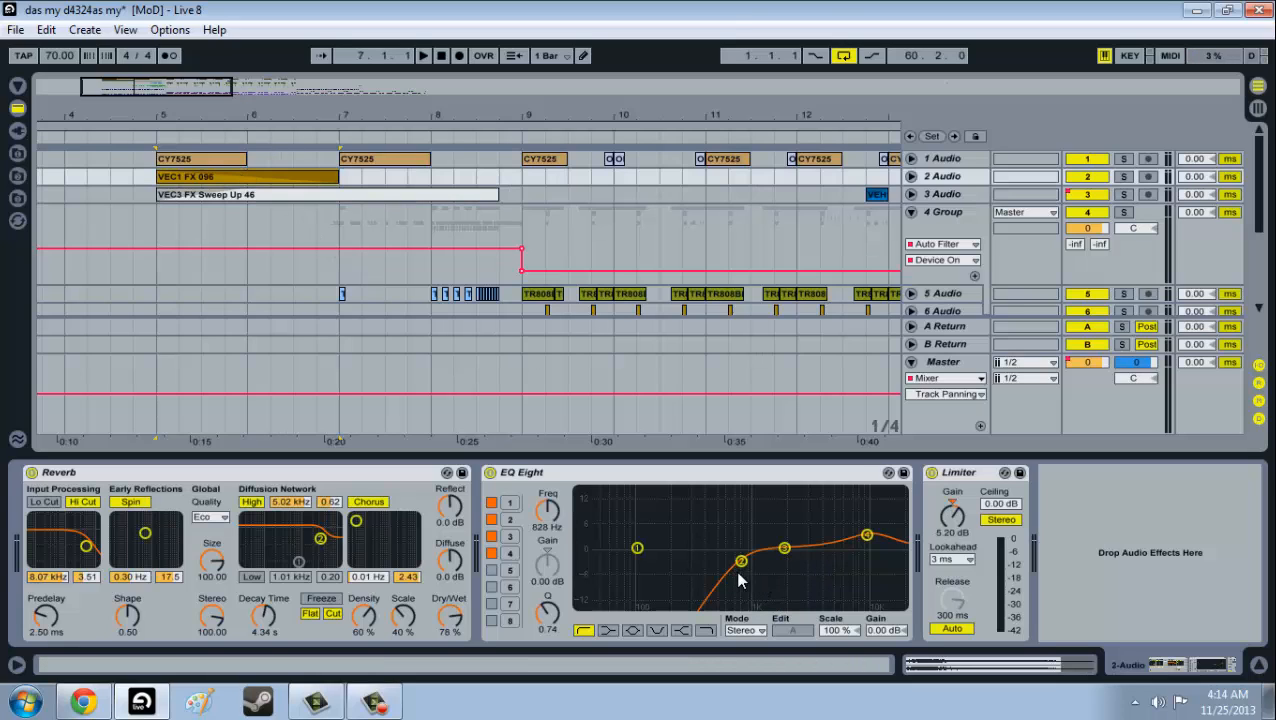
# Unfold 2 Audio and show its Fades to examine the fade-out on the VEC1 FX 096 clip.
pyautogui.click(910, 177)
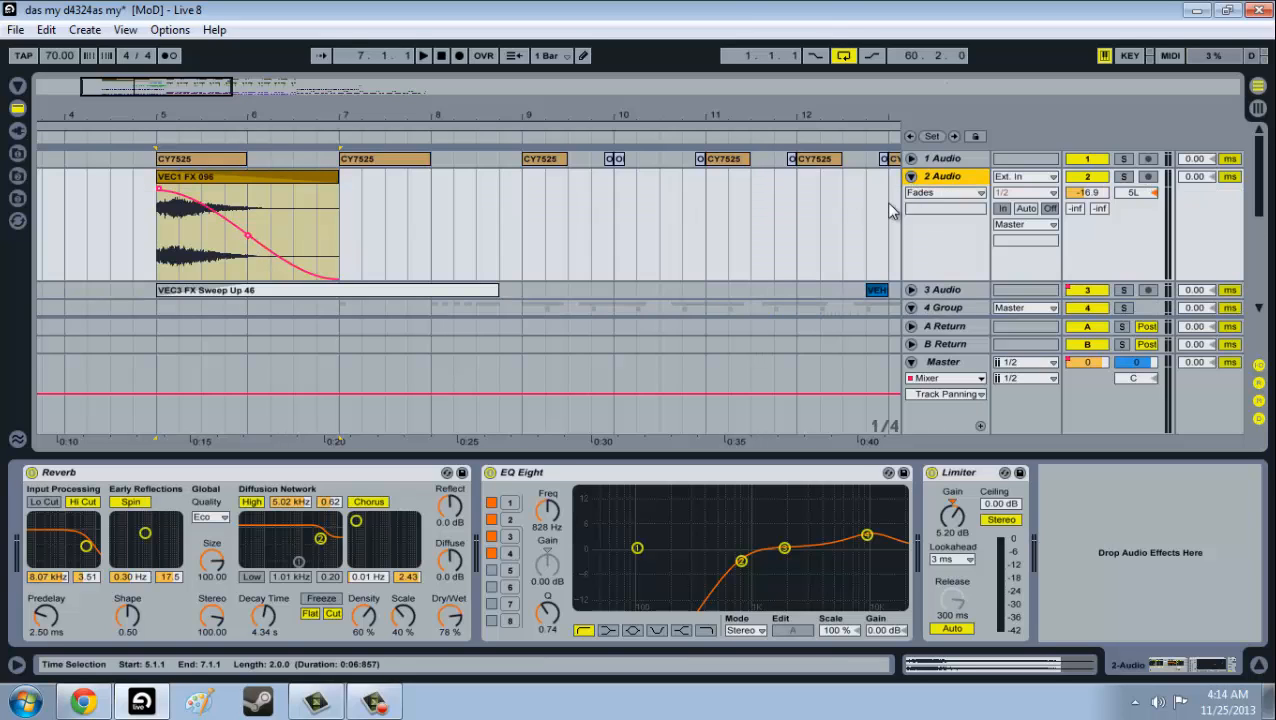
pyautogui.click(944, 193)
pyautogui.click(942, 220)
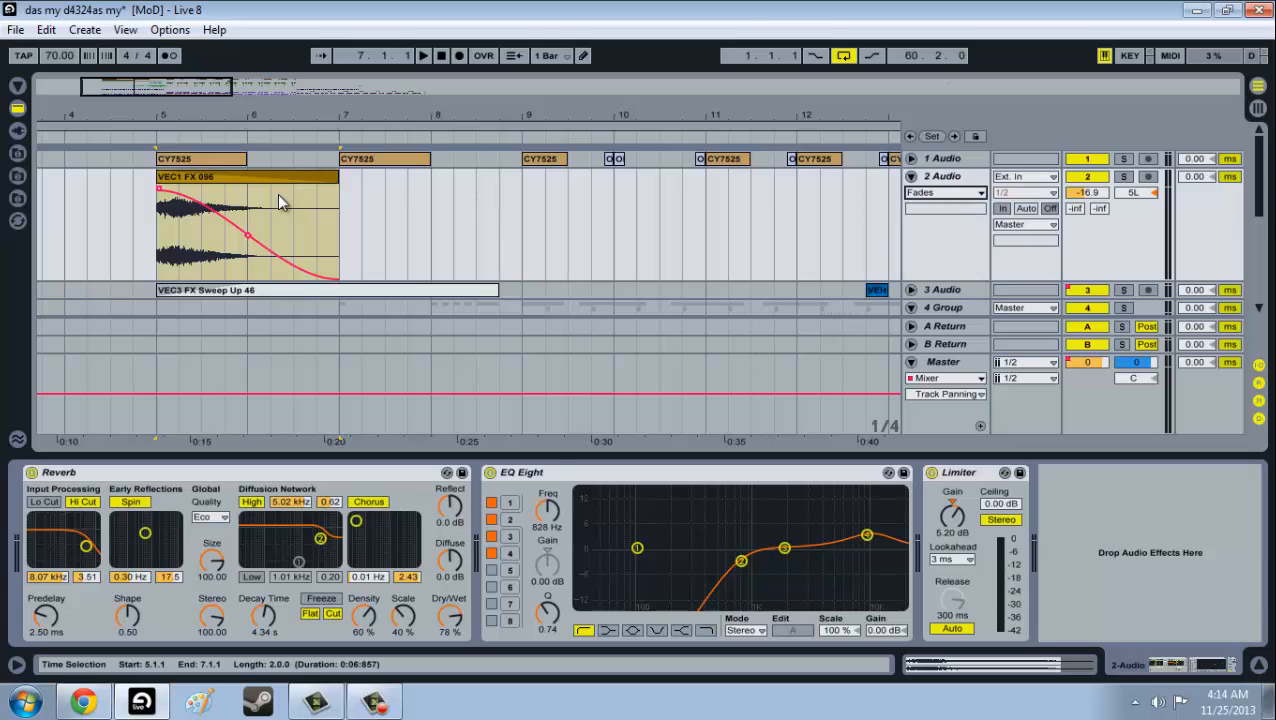
pyautogui.click(298, 181)
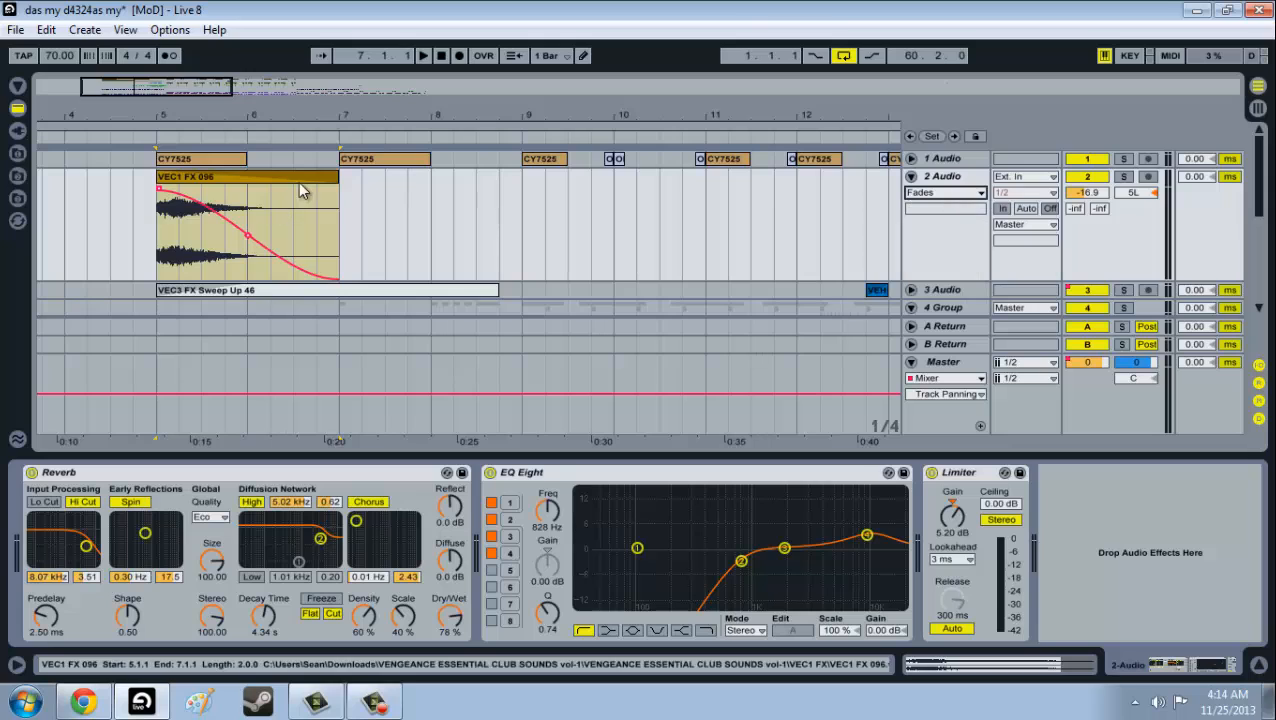
# Unfold 3 Audio and extend the fade-in of the VEC3 FX Sweep Up 46 clip to about 6.2.1.
pyautogui.click(911, 290)
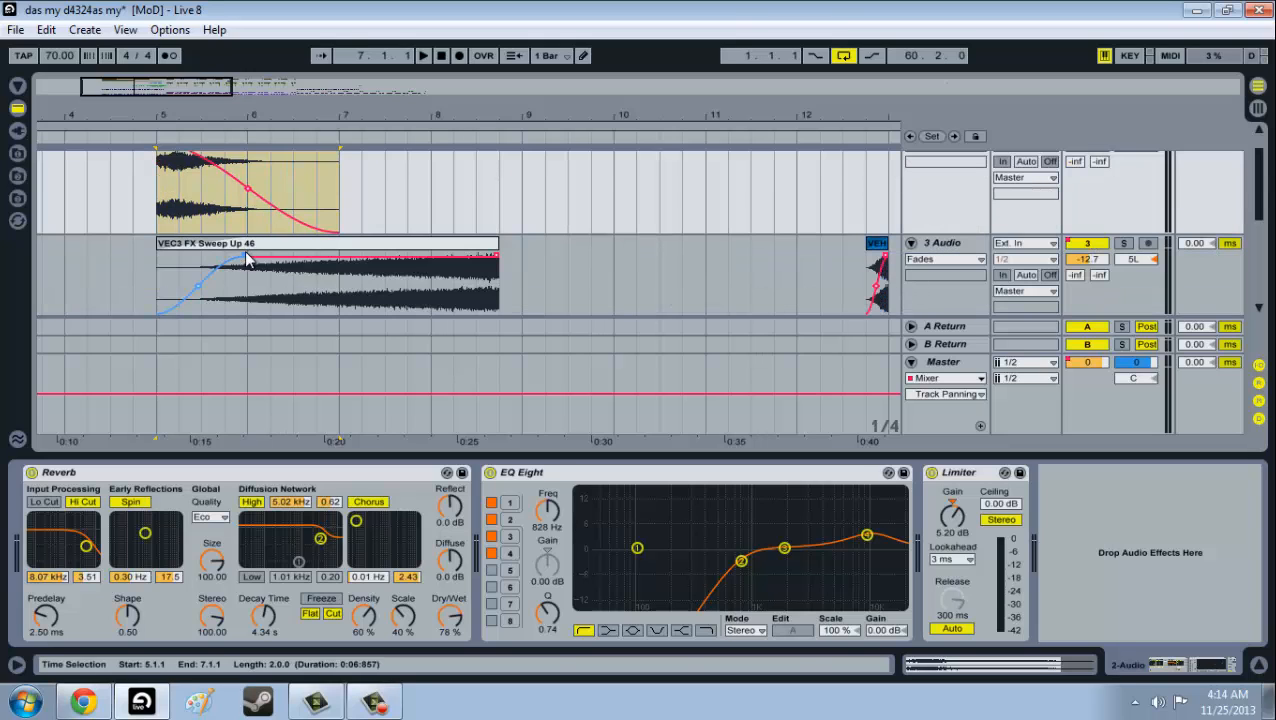
pyautogui.scroll(-1, 80, 262)
pyautogui.moveTo(159, 255); pyautogui.dragTo(272, 258)
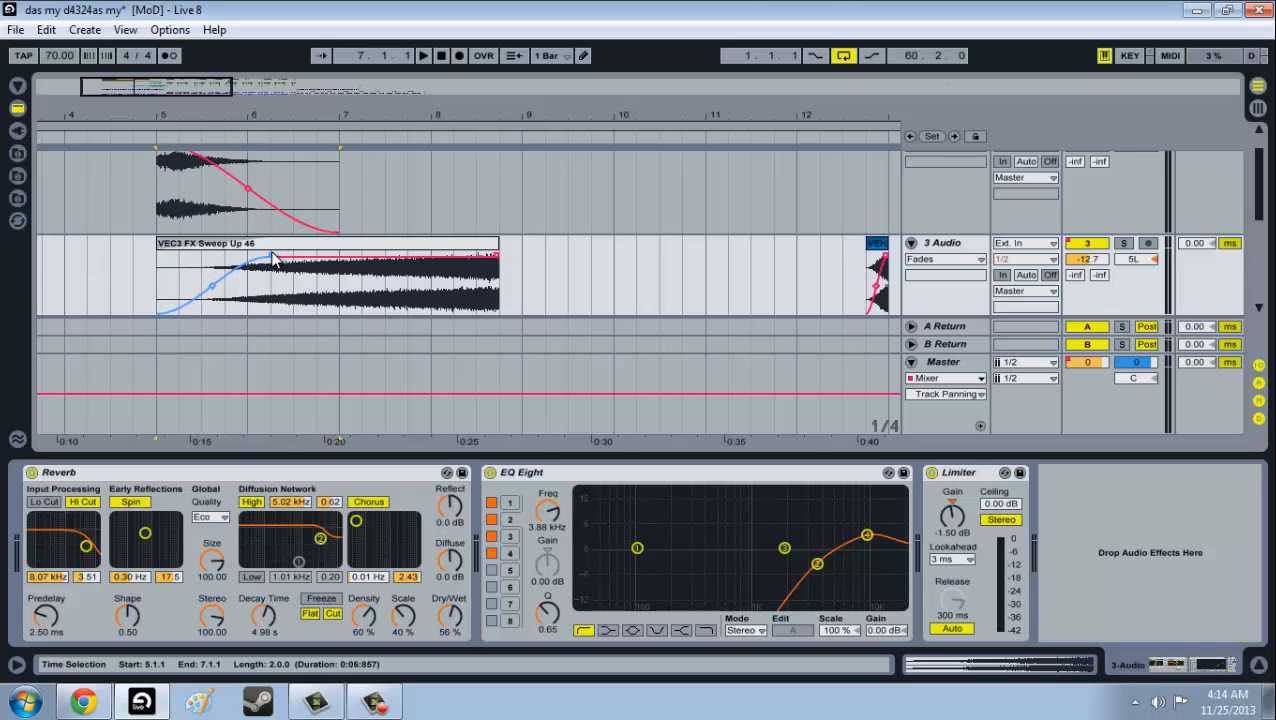
# Fold 2 Audio and 3 Audio back to their compact height.
pyautogui.scroll(1, 970, 243)
pyautogui.click(911, 167)
pyautogui.click(913, 185)
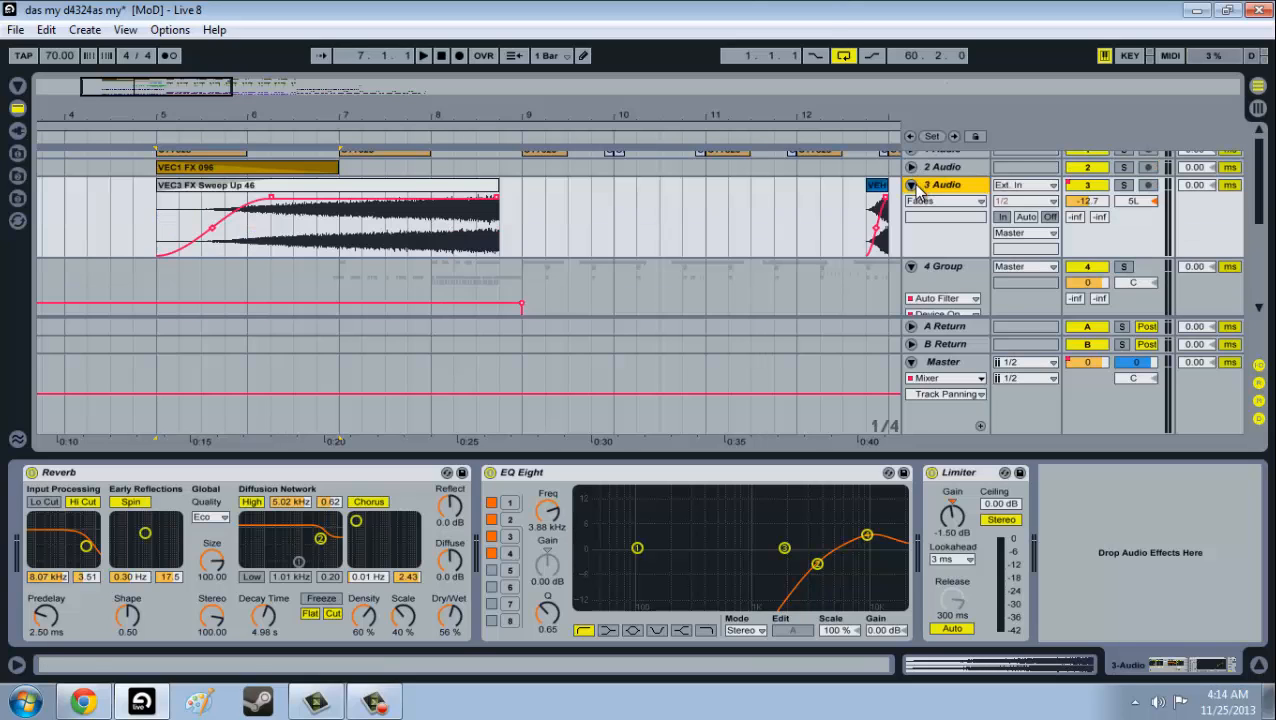
# Extend the fade-in of the VEC3 FX Sweep Up 46 clip on 3 Audio to 7.1.1.
pyautogui.click(914, 186)
pyautogui.scroll(1, 867, 202)
pyautogui.moveTo(164, 91); pyautogui.dragTo(293, 157)
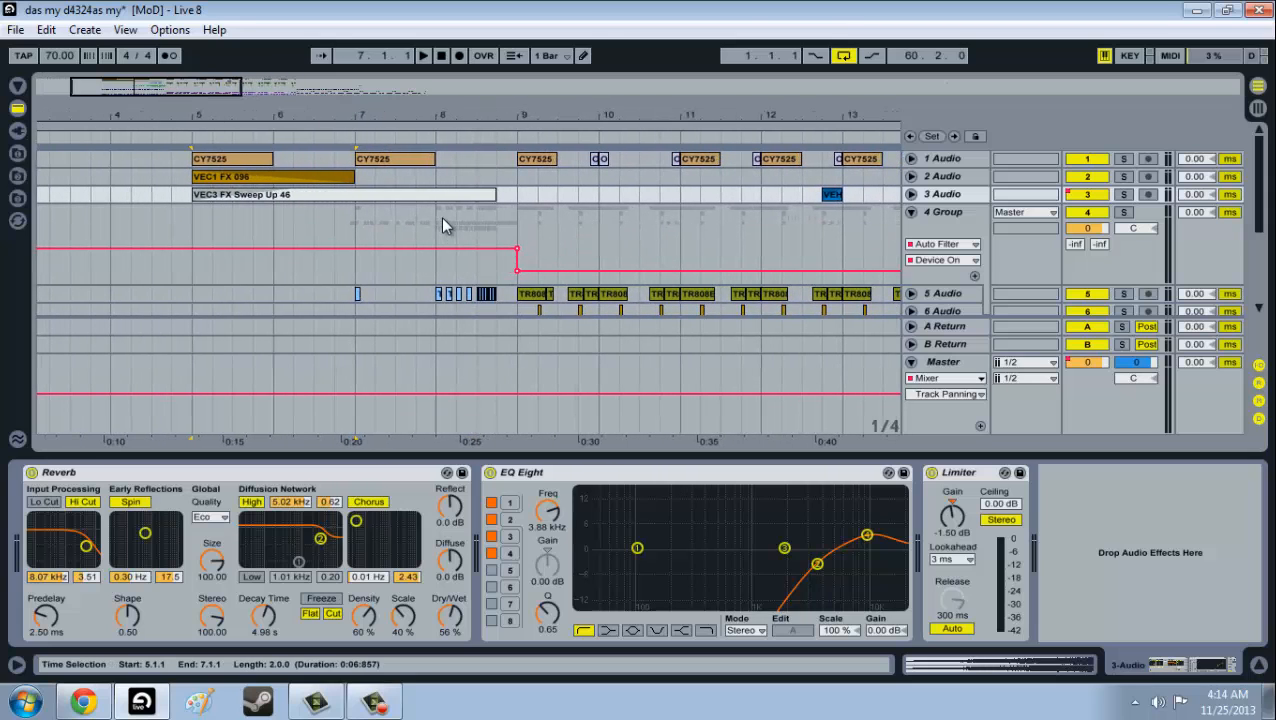
pyautogui.click(912, 194)
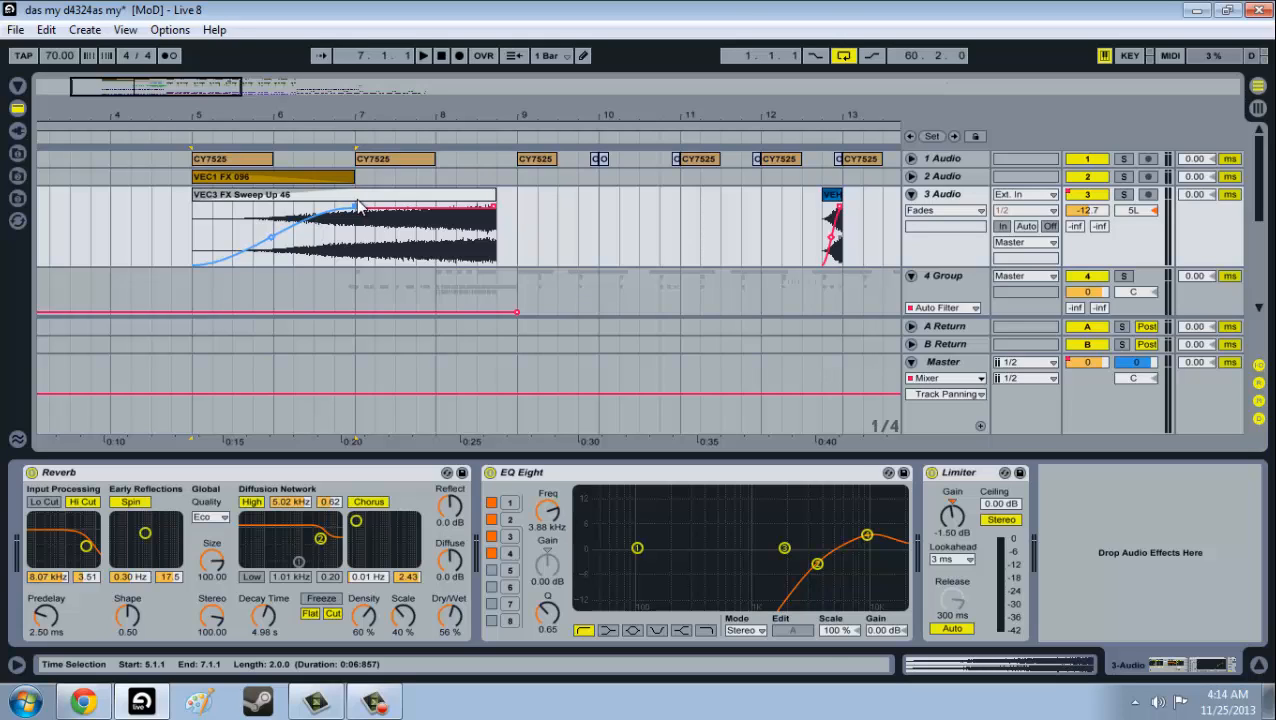
pyautogui.click(358, 206)
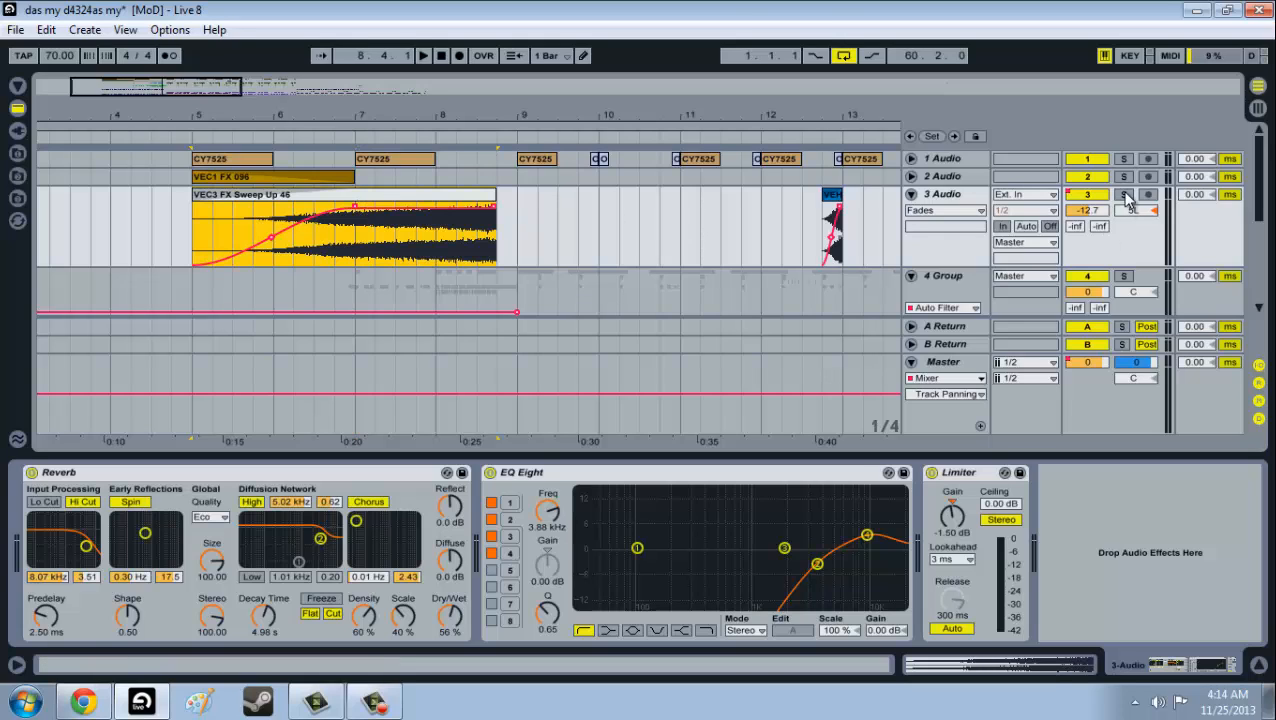
# Solo 3 Audio and compare the VEC3 FX Sweep Up 46 clip with and without its fade-in, then restore the fade-in to 7.1.1.
pyautogui.click(1124, 195)
pyautogui.press('space')
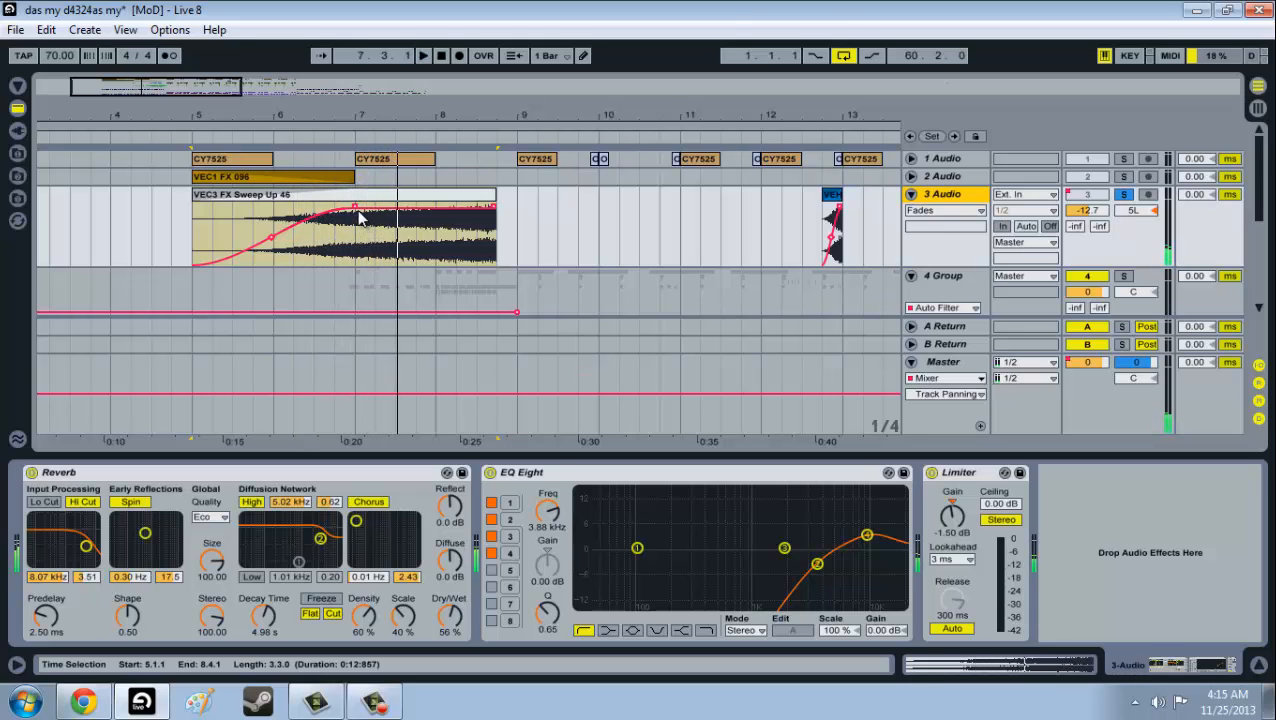
pyautogui.moveTo(356, 207); pyautogui.dragTo(127, 167)
pyautogui.press('space')
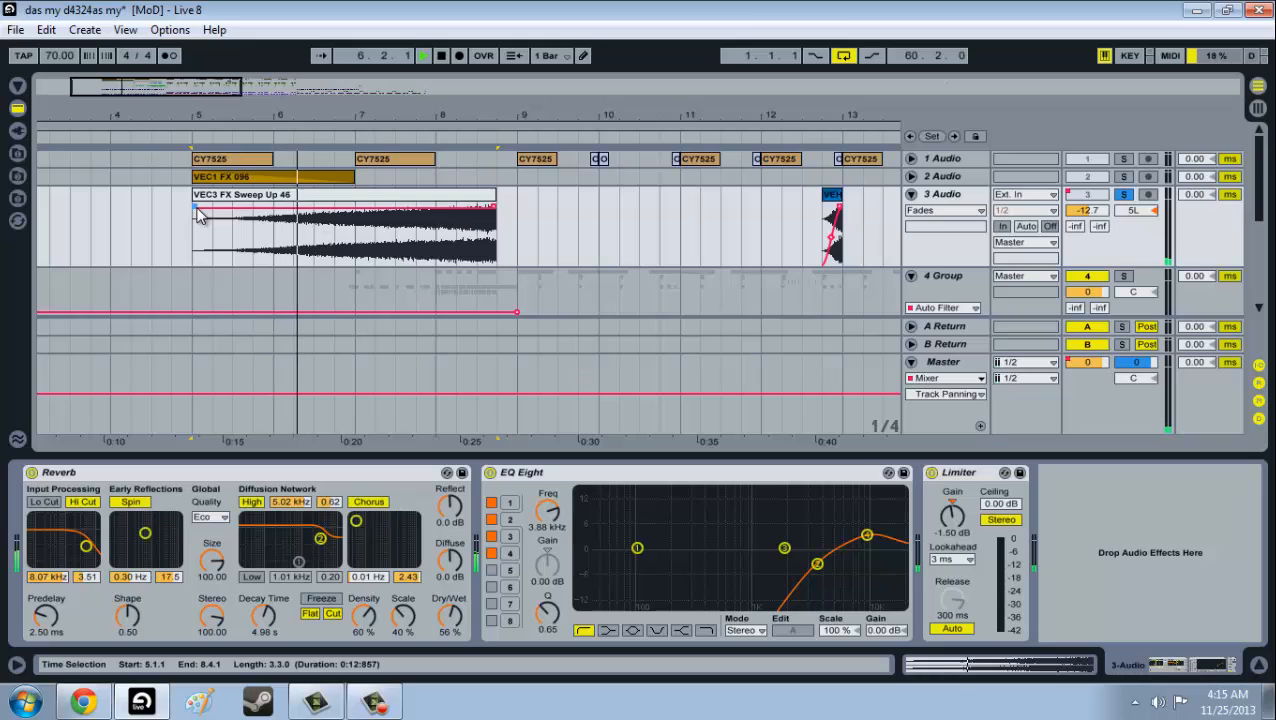
pyautogui.moveTo(196, 209); pyautogui.dragTo(358, 215)
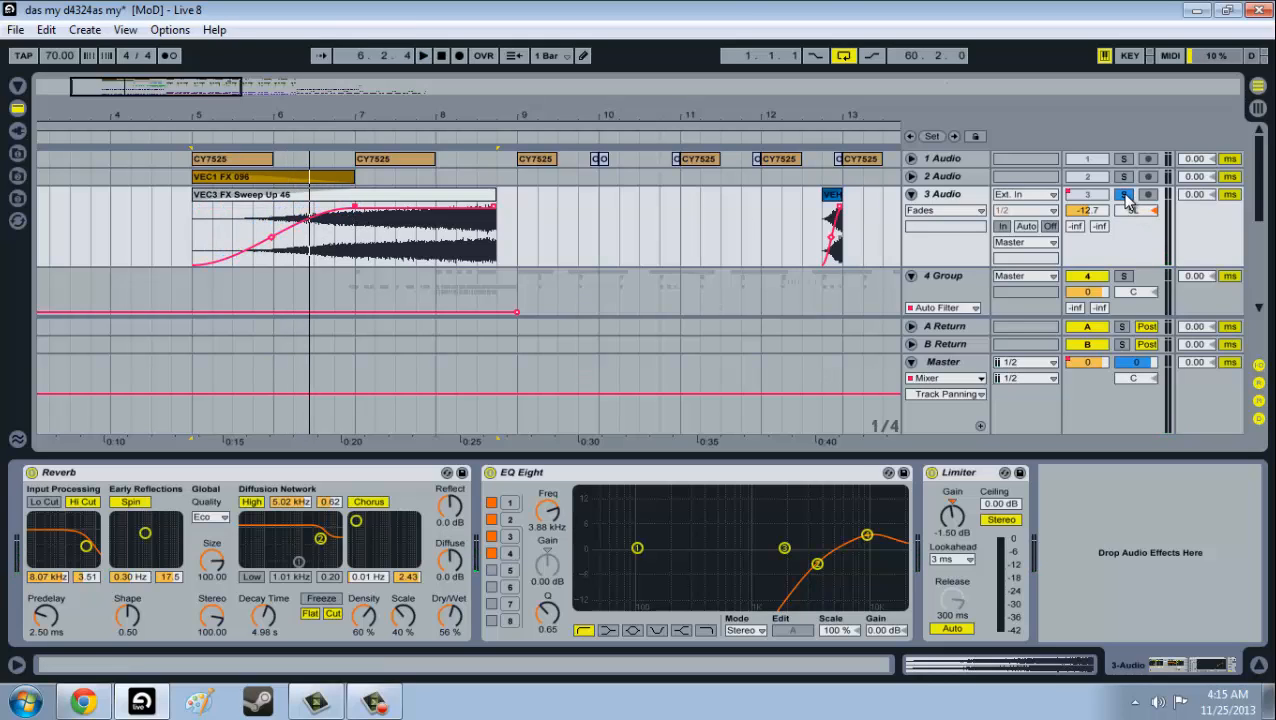
# Open the CY7525 clip at 9.1.1, unfold and enlarge 1 Audio, and show the track's Fades.
pyautogui.moveTo(208, 88); pyautogui.dragTo(241, 88)
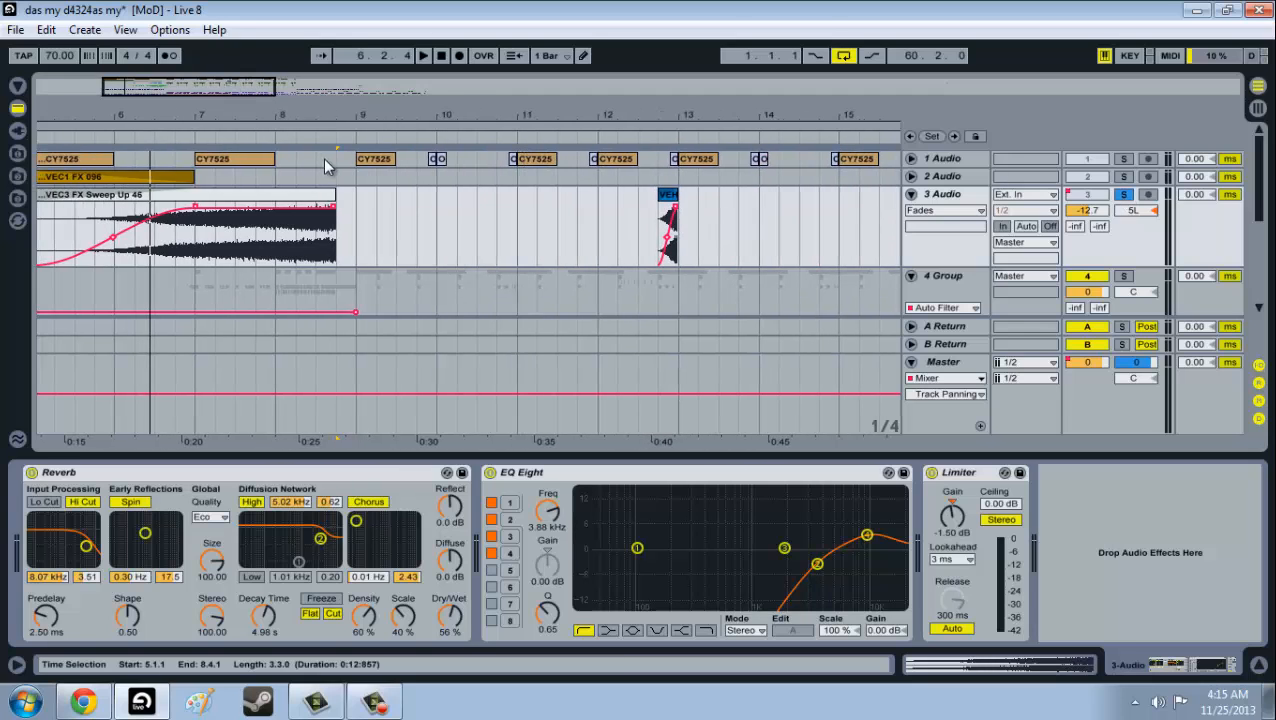
pyautogui.click(366, 160)
pyautogui.doubleClick(379, 160)
pyautogui.click(912, 160)
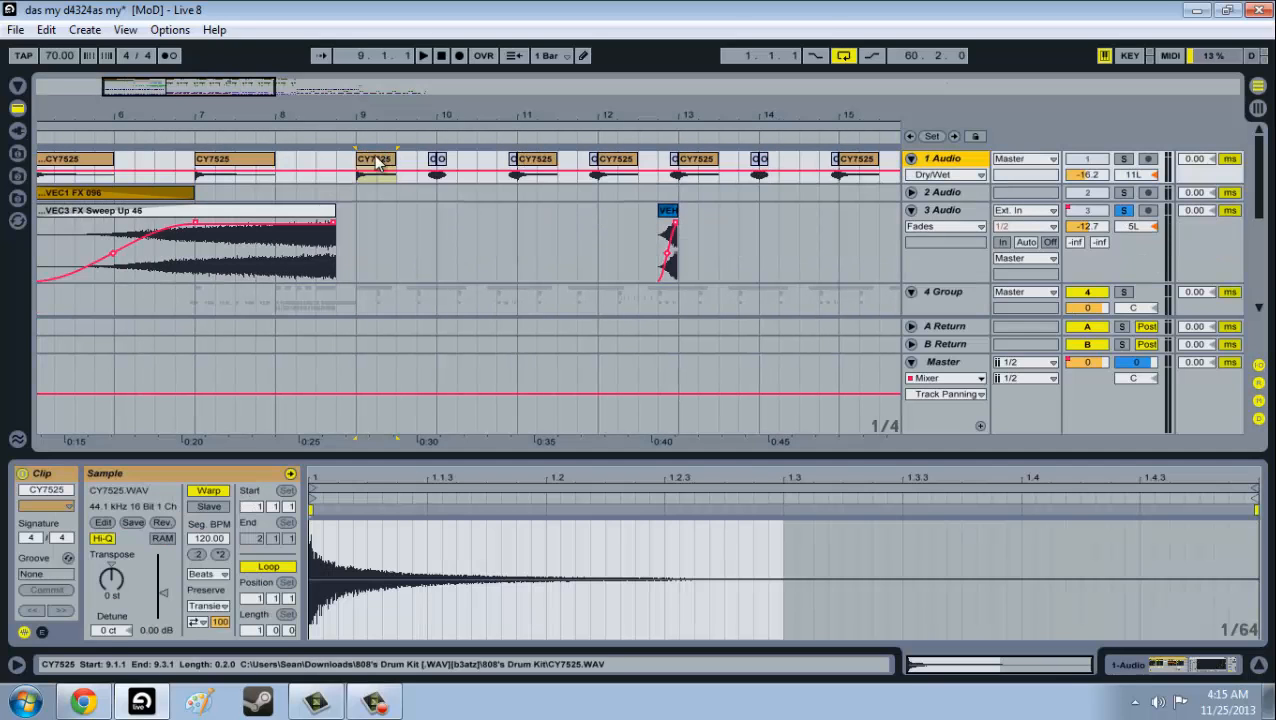
pyautogui.moveTo(938, 184); pyautogui.dragTo(938, 245)
pyautogui.click(952, 176)
pyautogui.click(922, 203)
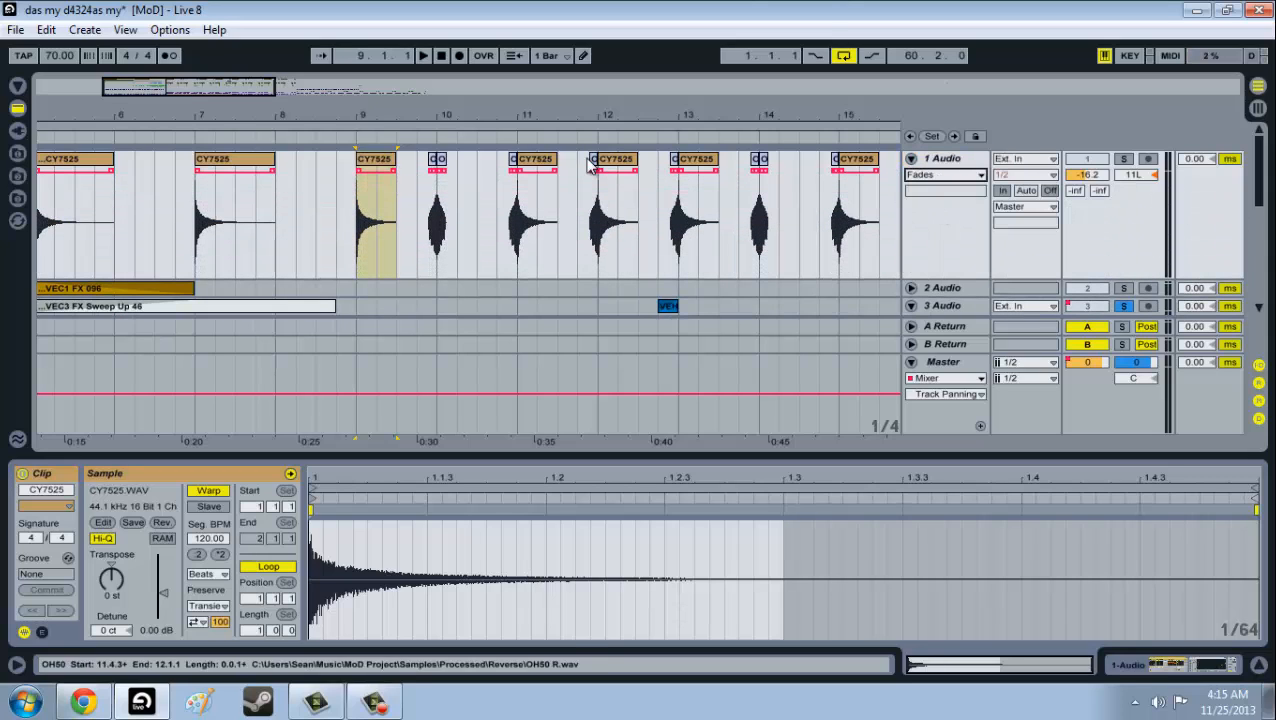
# Stretch the fade-outs of the CY7525 clips at bars 9, 11, 12, 13 and 15 across their full length.
pyautogui.moveTo(397, 171); pyautogui.dragTo(360, 171)
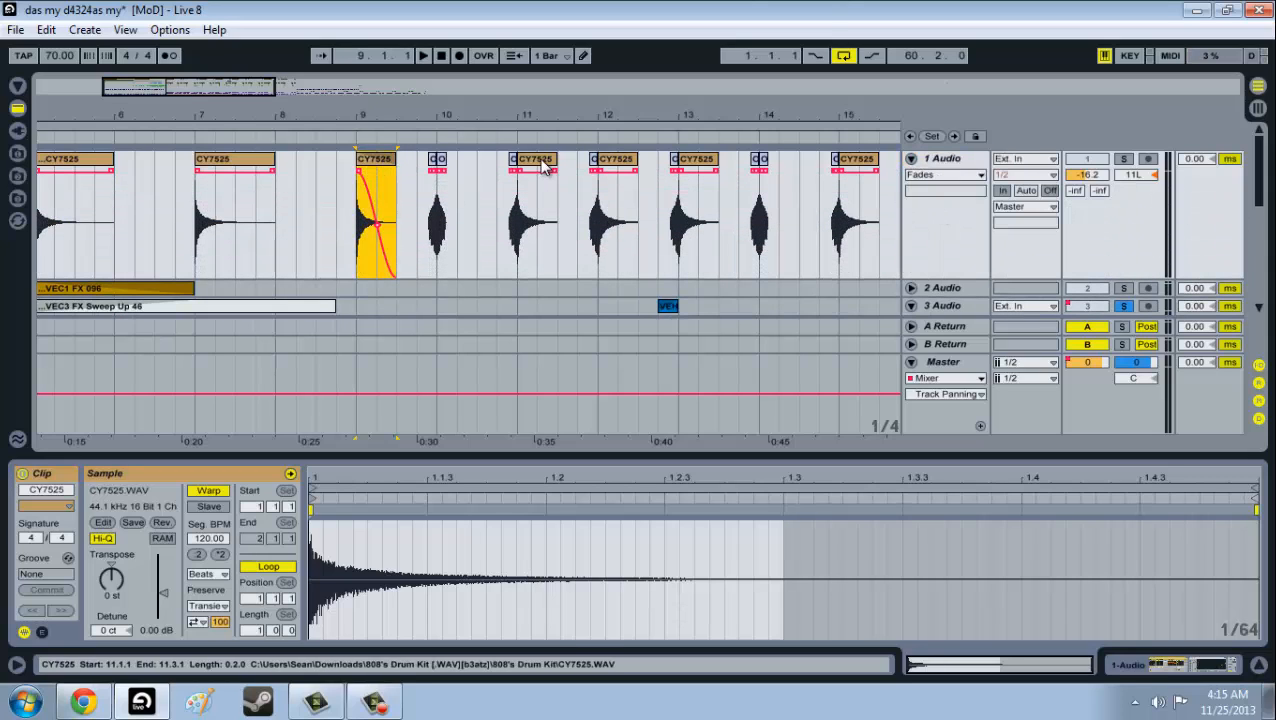
pyautogui.moveTo(556, 170); pyautogui.dragTo(518, 170)
pyautogui.moveTo(636, 170); pyautogui.dragTo(598, 170)
pyautogui.moveTo(716, 170); pyautogui.dragTo(678, 170)
pyautogui.moveTo(876, 170); pyautogui.dragTo(838, 170)
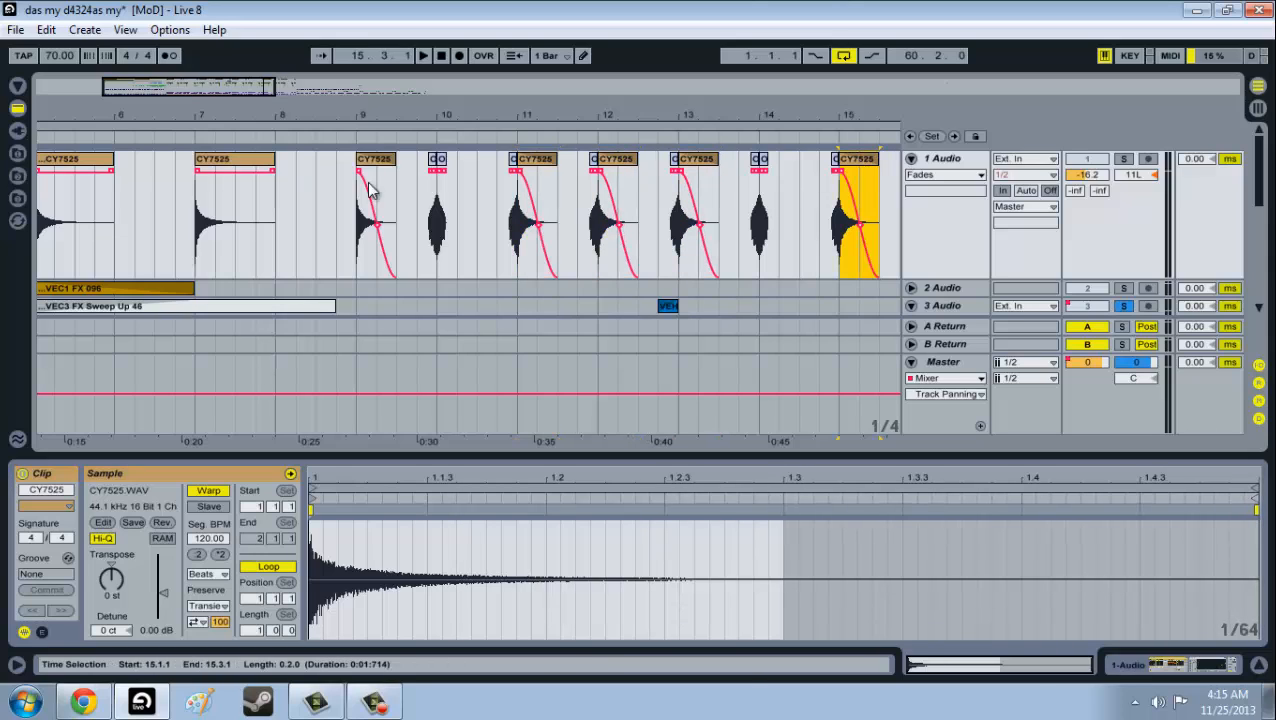
# Play 1 Audio soloed from 9.1.1 to hear the faded cymbals, then unsolo it and stop playback.
pyautogui.click(360, 160)
pyautogui.press('space')
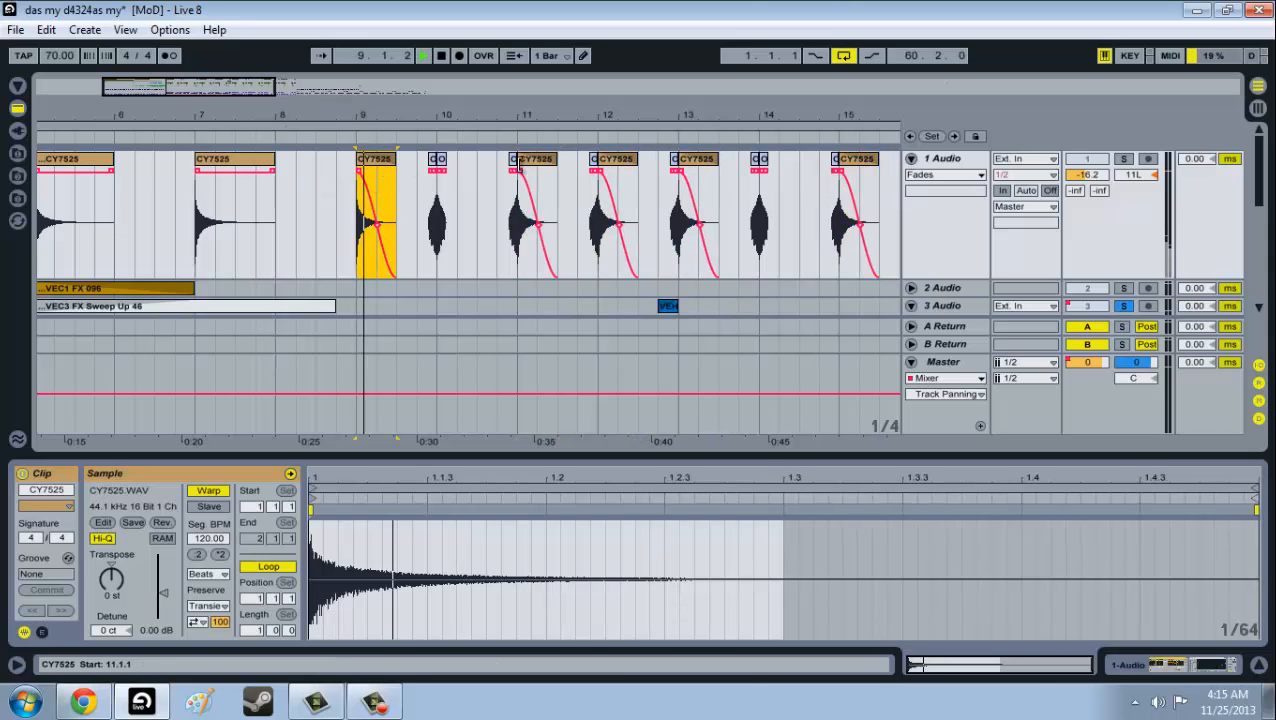
pyautogui.click(1124, 160)
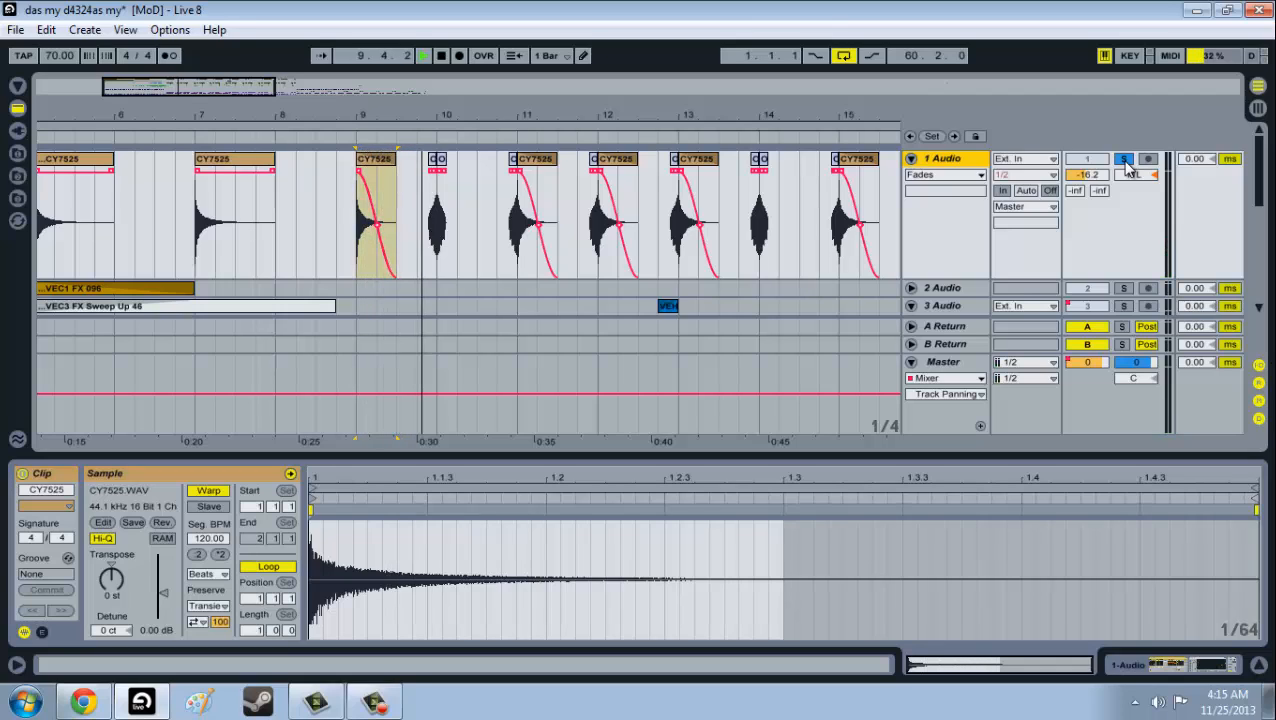
pyautogui.click(1124, 160)
pyautogui.press('space')
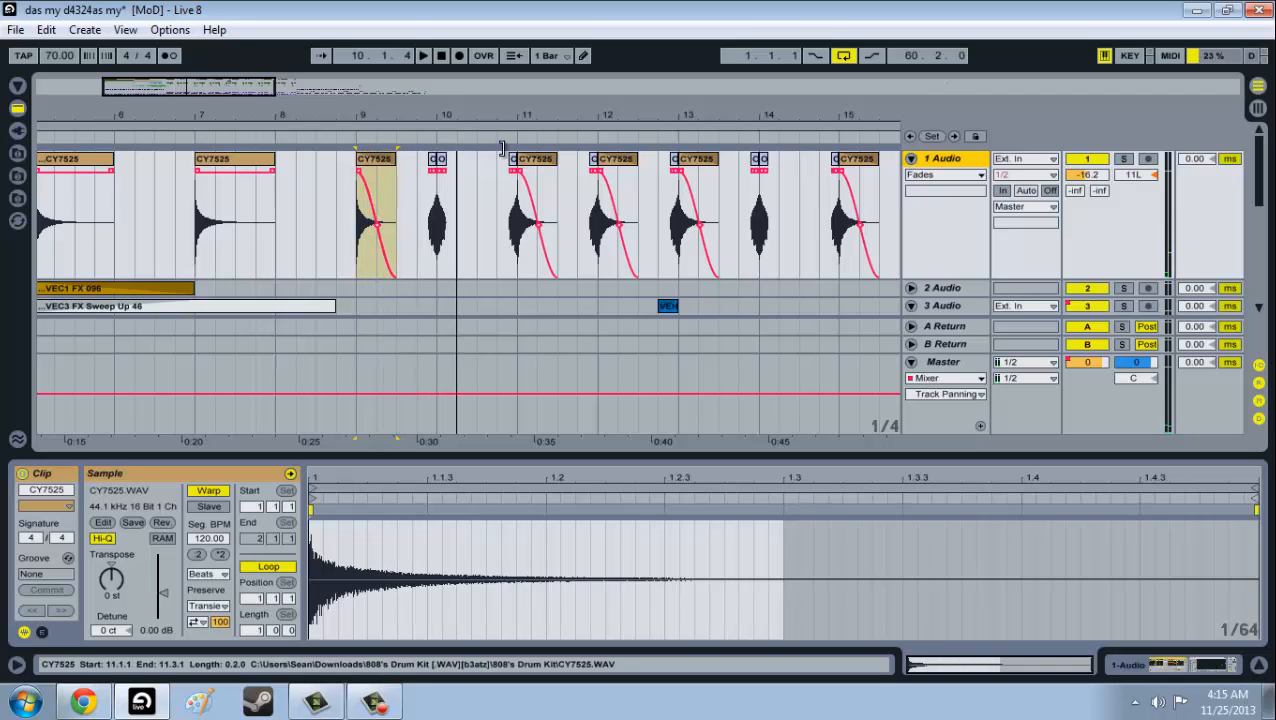
# Stretch the fade-outs of the CY7525 clips at bars 5, 7 and 16 across their full length.
pyautogui.moveTo(229, 84); pyautogui.dragTo(229, 86)
pyautogui.moveTo(313, 90); pyautogui.dragTo(296, 243)
pyautogui.moveTo(315, 171); pyautogui.dragTo(237, 171)
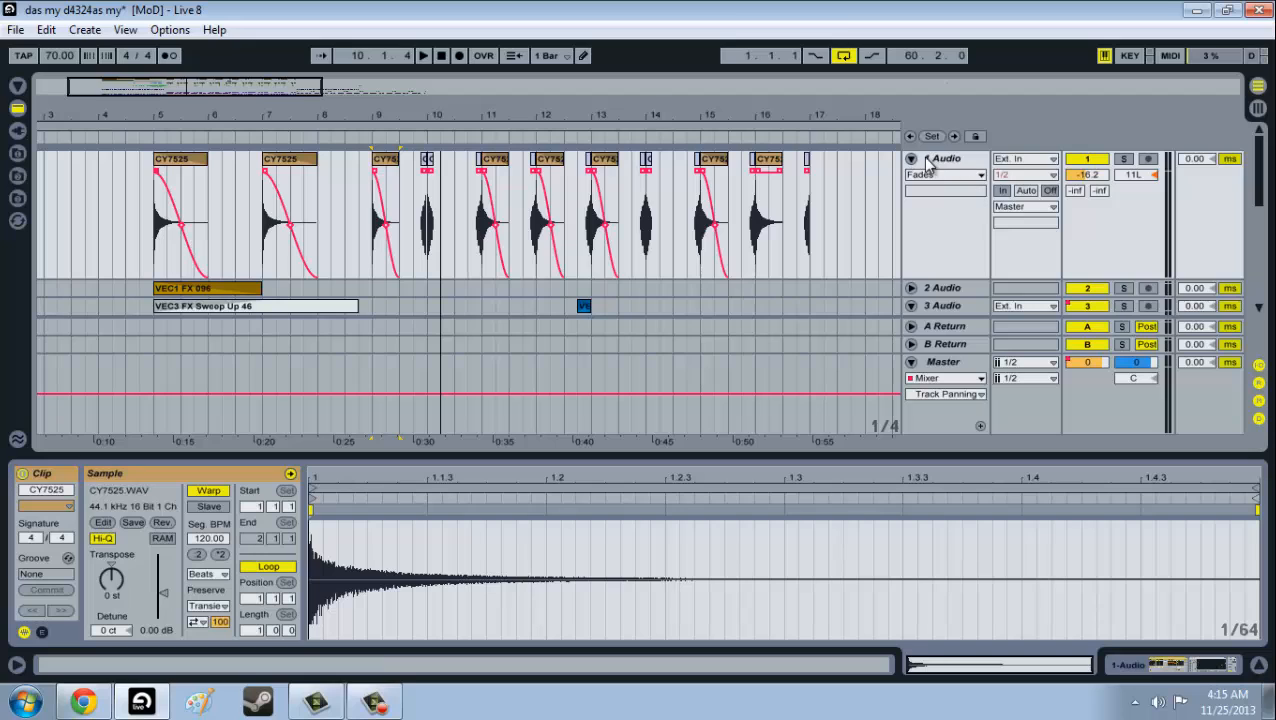
pyautogui.moveTo(785, 177); pyautogui.dragTo(753, 172)
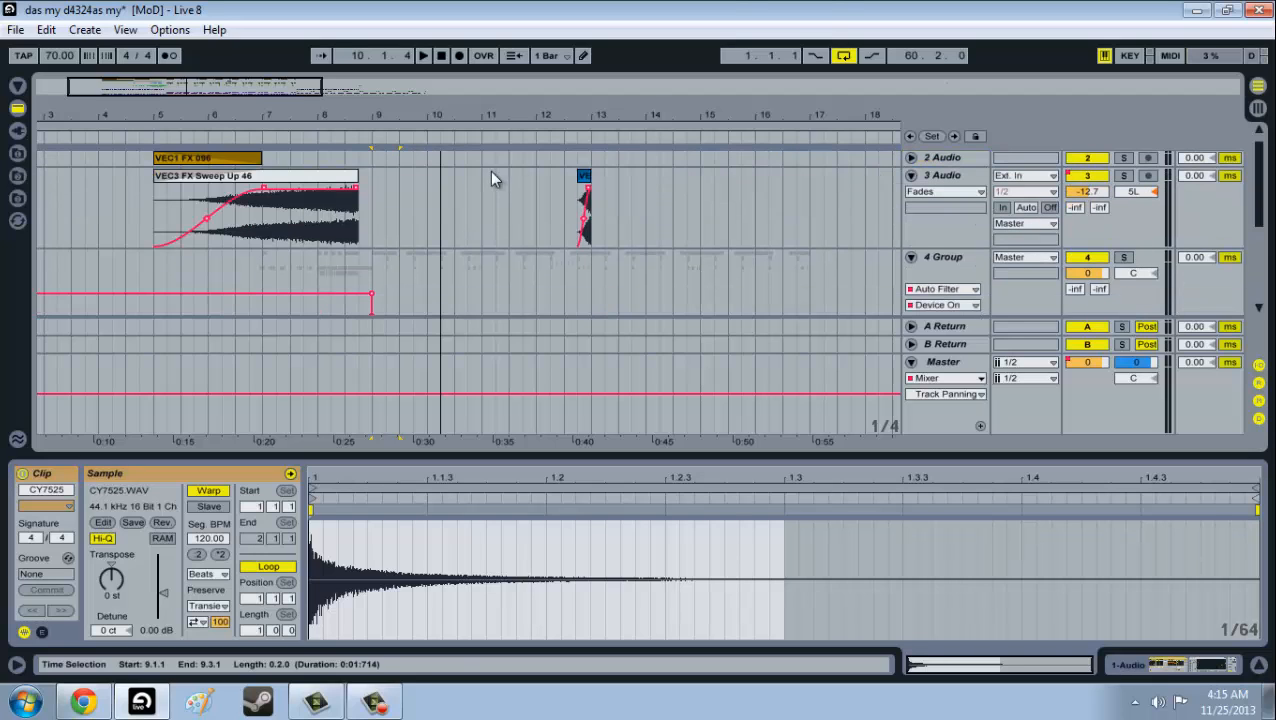
# Fold 1 Audio and 3 Audio back to their compact height.
pyautogui.hotkey('ctrl', 'z')
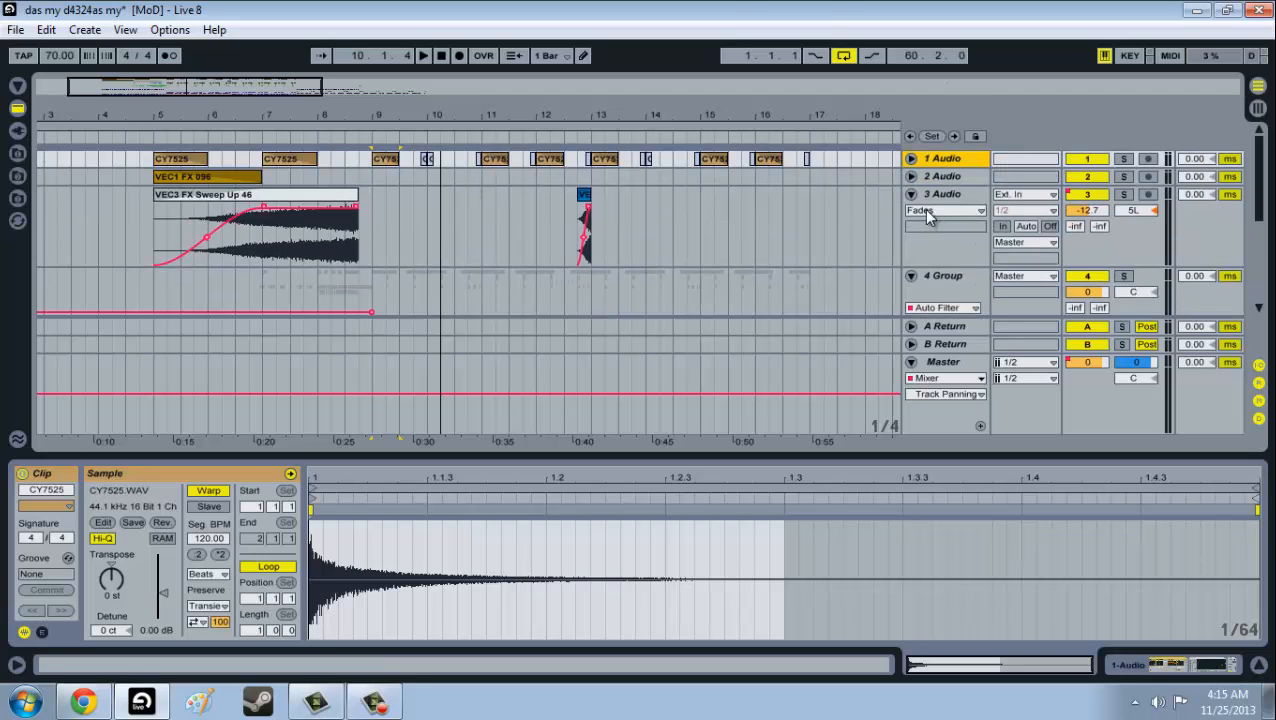
pyautogui.click(910, 194)
pyautogui.scroll(-5, 631, 227)
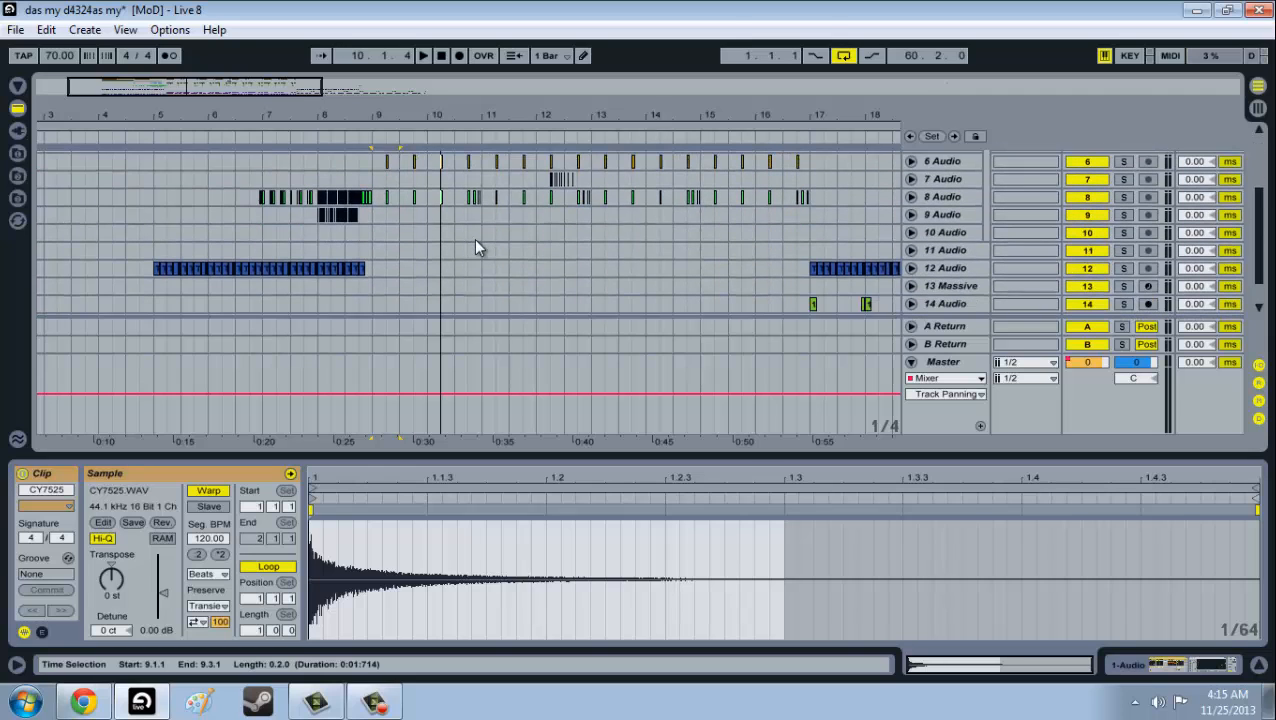
# Look over the arrangement's clip layout from 1 Audio down to 17 Audio.
pyautogui.moveTo(286, 98); pyautogui.dragTo(290, 96)
pyautogui.scroll(-3, 376, 239)
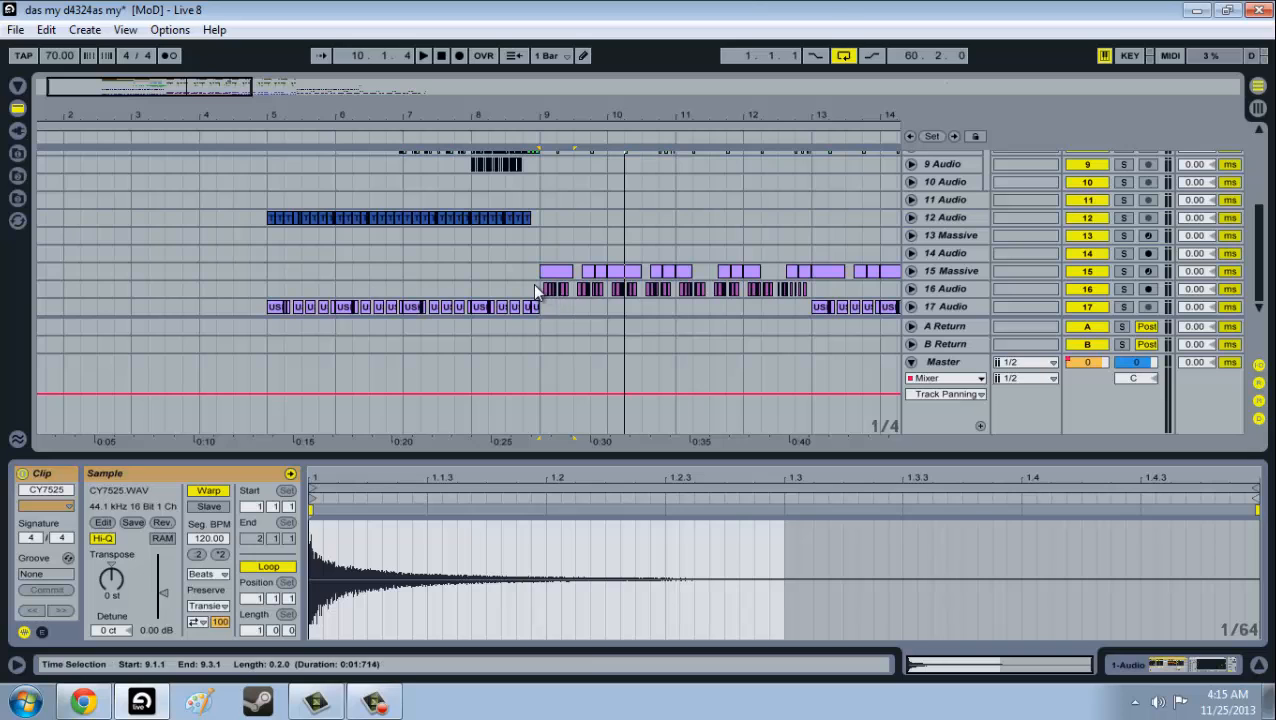
pyautogui.moveTo(230, 96)
pyautogui.mouseDown()
pyautogui.moveTo(245, 97)
pyautogui.moveTo(219, 94)
pyautogui.moveTo(230, 96)
pyautogui.mouseUp()
pyautogui.click(500, 331)
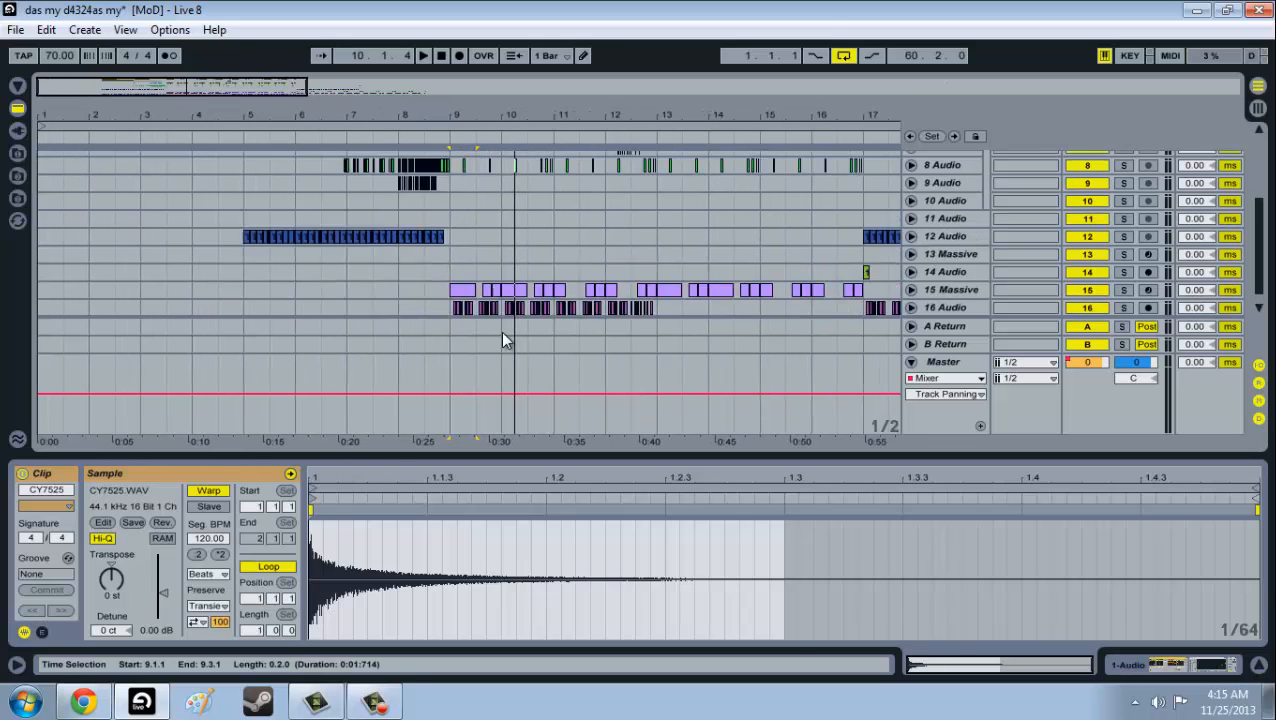
pyautogui.scroll(4, 499, 310)
pyautogui.scroll(2, 500, 304)
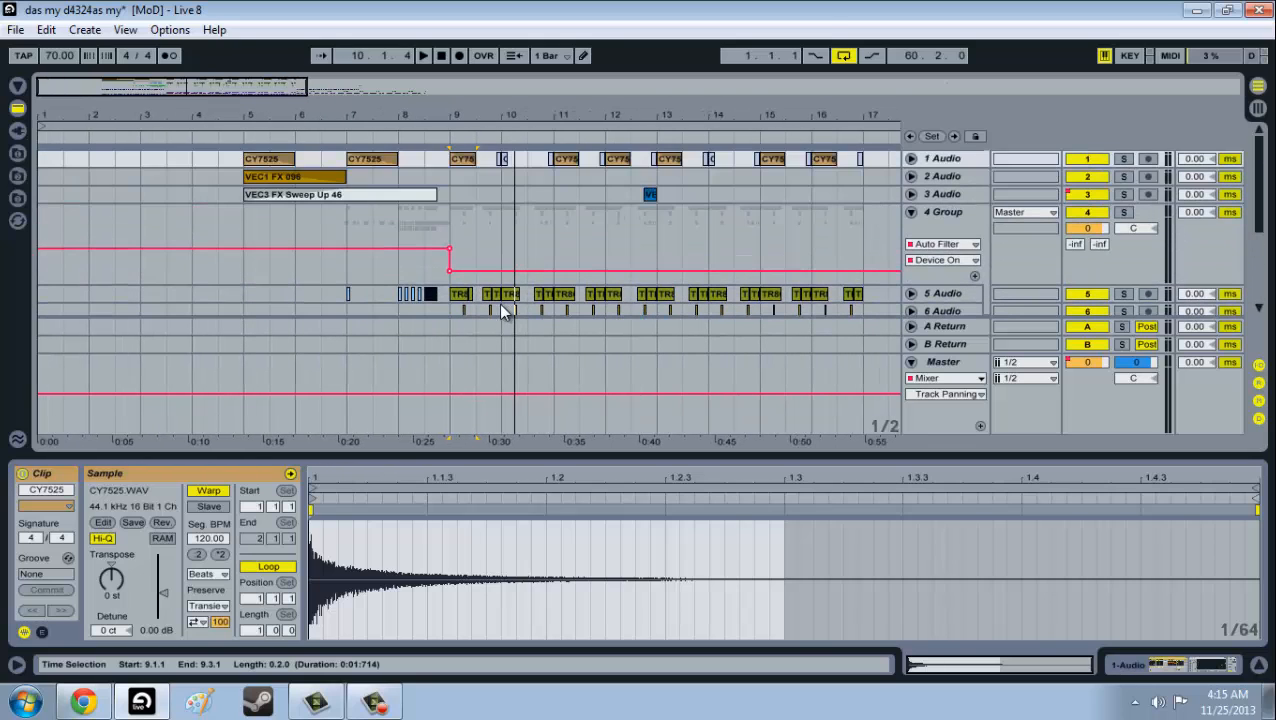
pyautogui.scroll(-10, 498, 304)
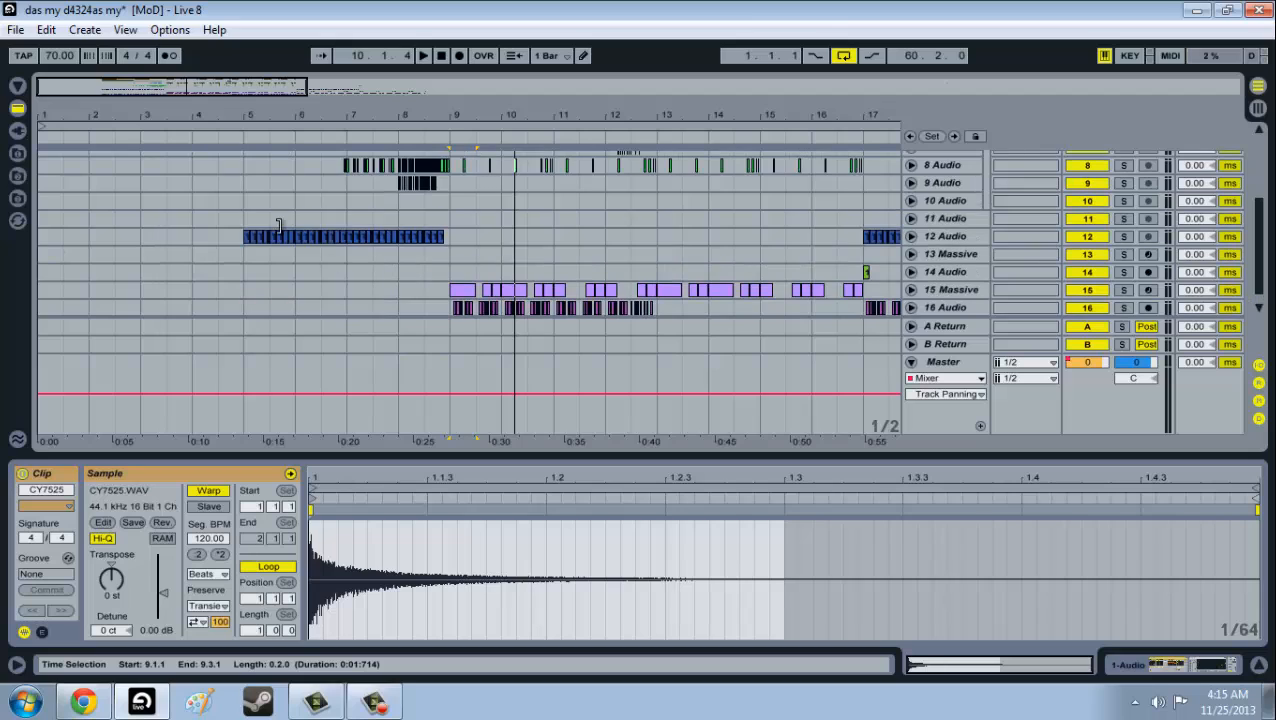
# Play the whole arrangement from 5.1.1 and stop it at about bar 7.
pyautogui.click(248, 217)
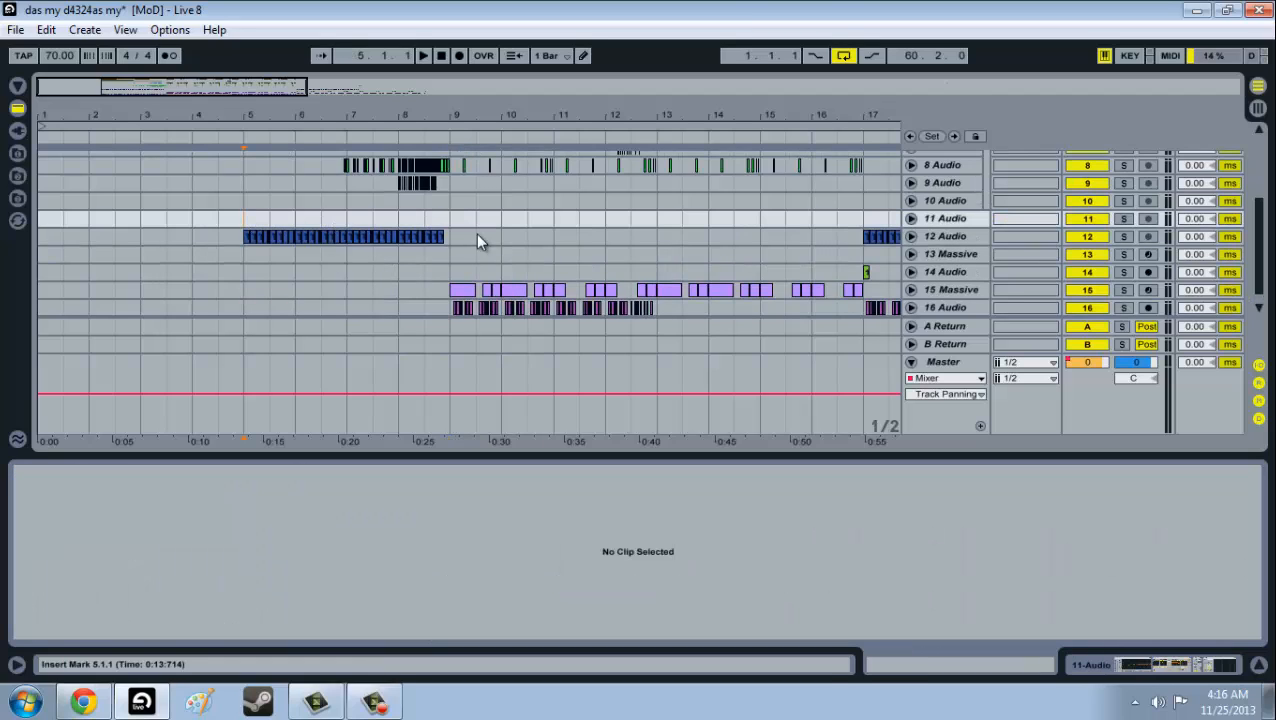
pyautogui.press('space')
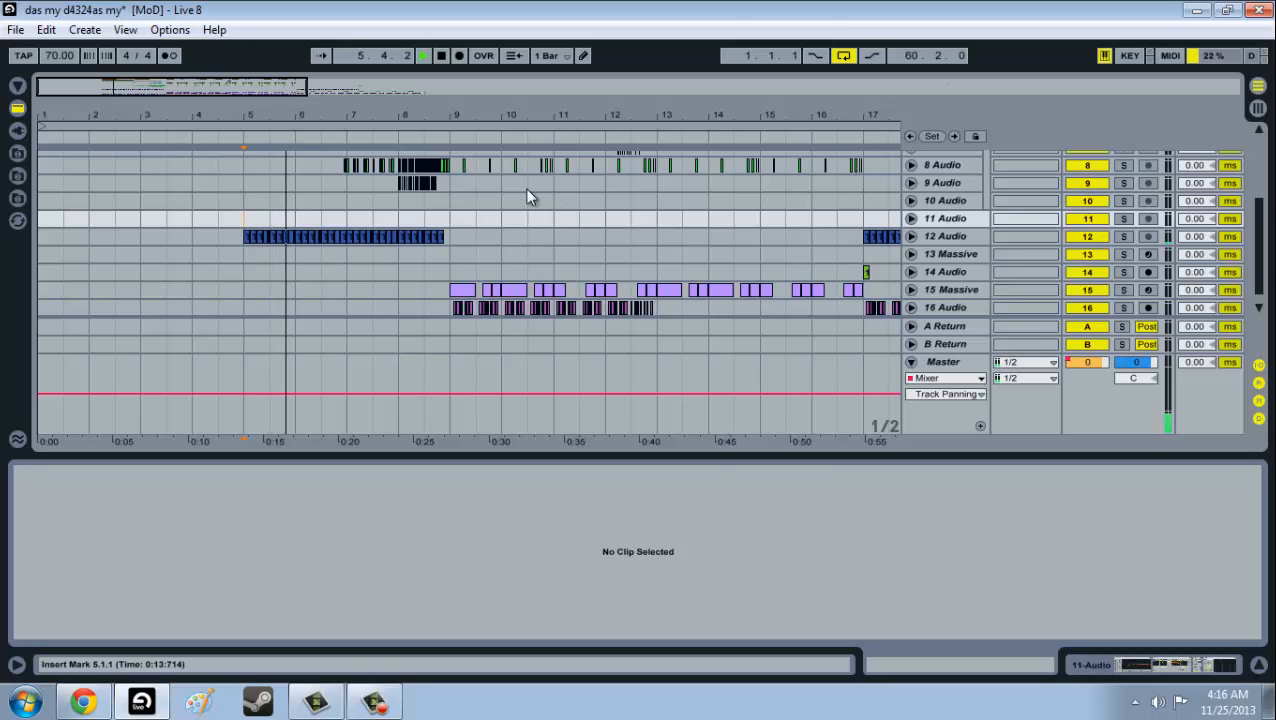
pyautogui.scroll(3, 450, 205)
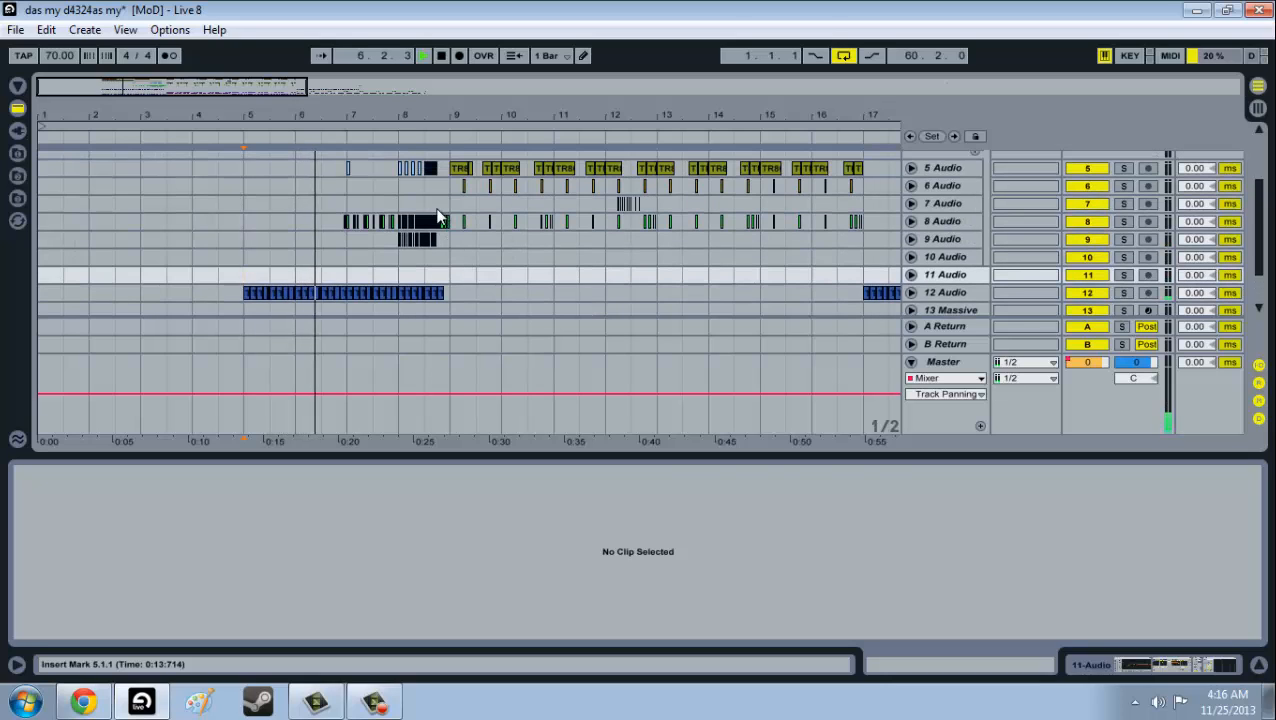
pyautogui.scroll(1, 437, 213)
pyautogui.scroll(1, 437, 210)
pyautogui.press('space')
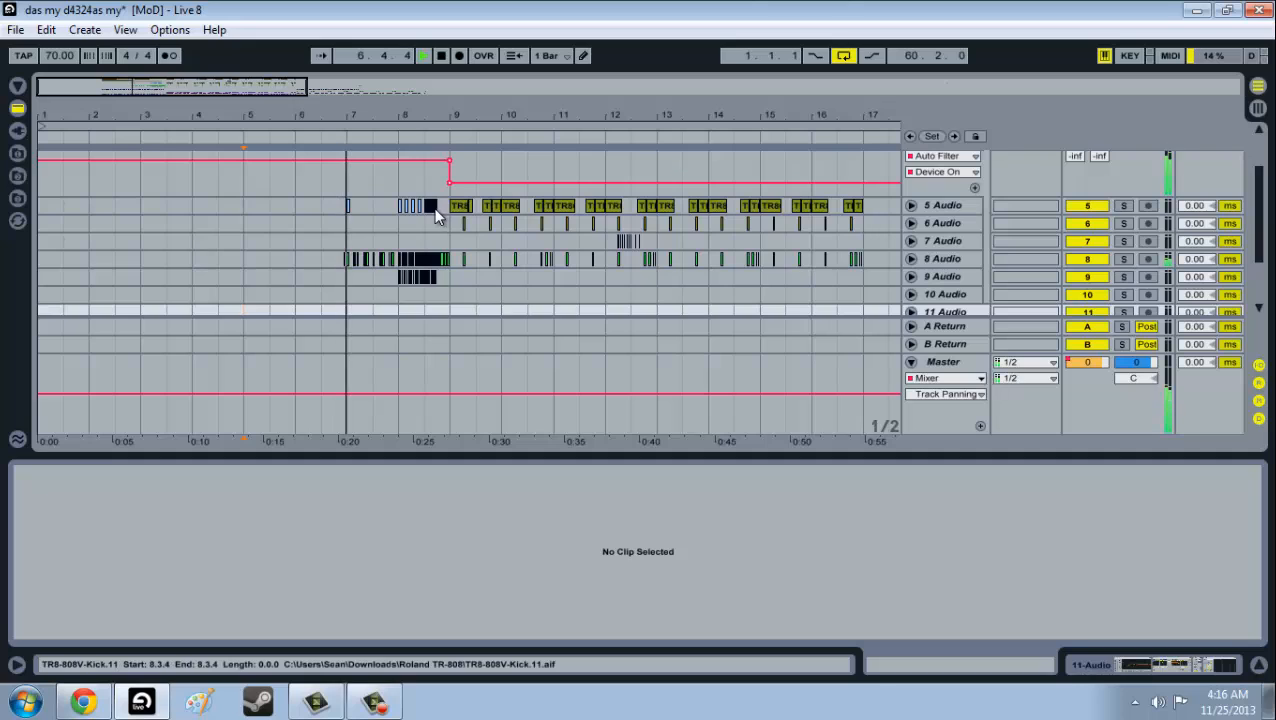
pyautogui.scroll(3, 285, 222)
pyautogui.scroll(2, 271, 230)
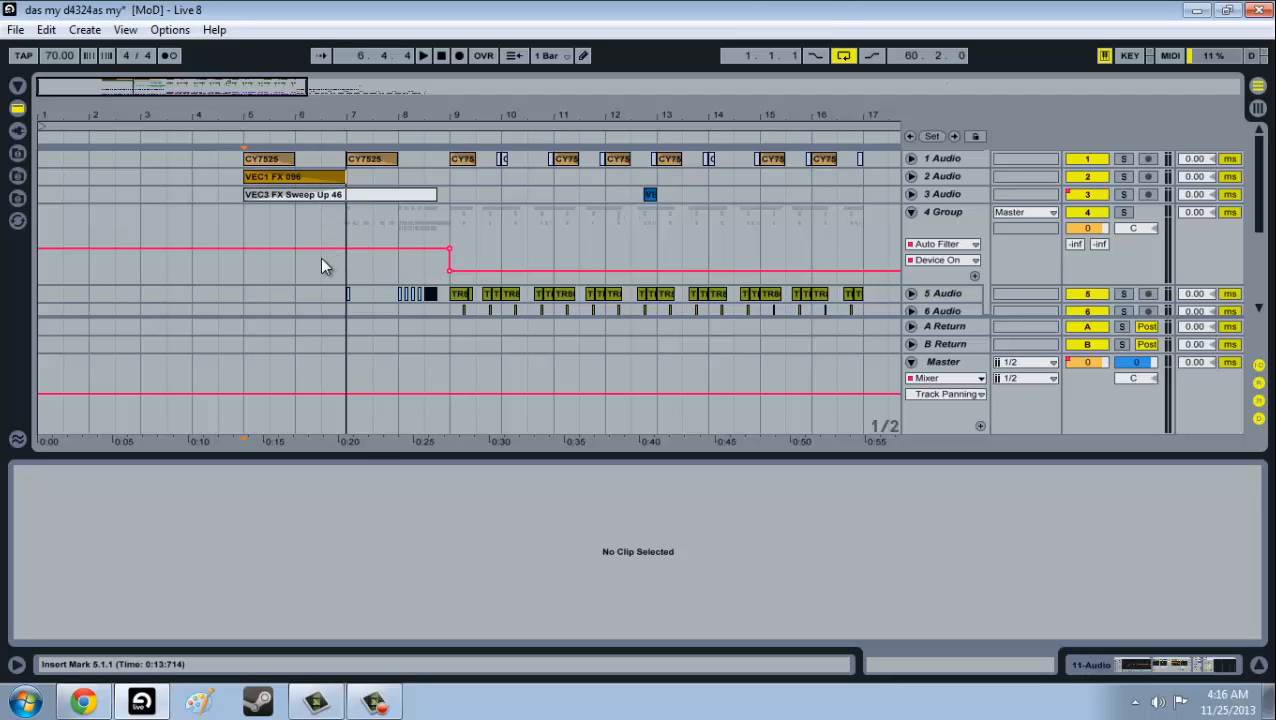
# Mark the stretch from 5.1.1 to 8.4.3 across 10 Audio to 12 Audio, then place the insert marker at 5.1.1 on 16 Audio.
pyautogui.scroll(-6, 342, 280)
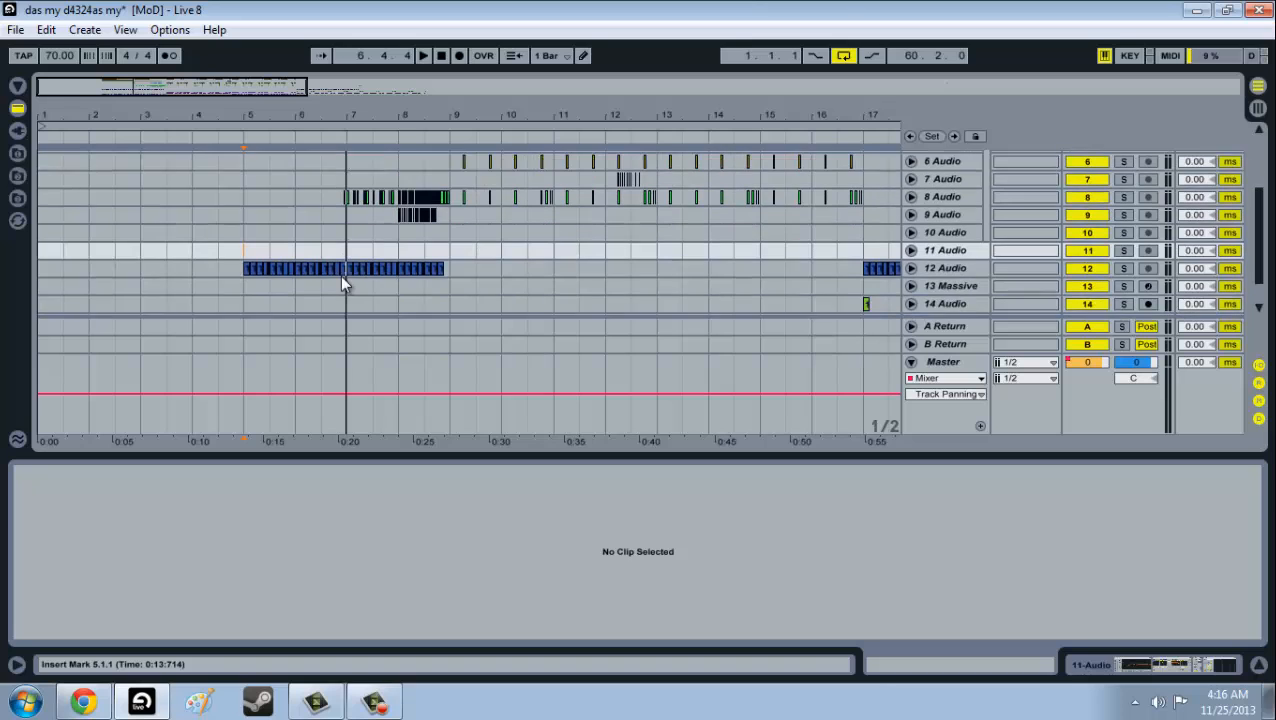
pyautogui.moveTo(249, 232); pyautogui.dragTo(447, 234)
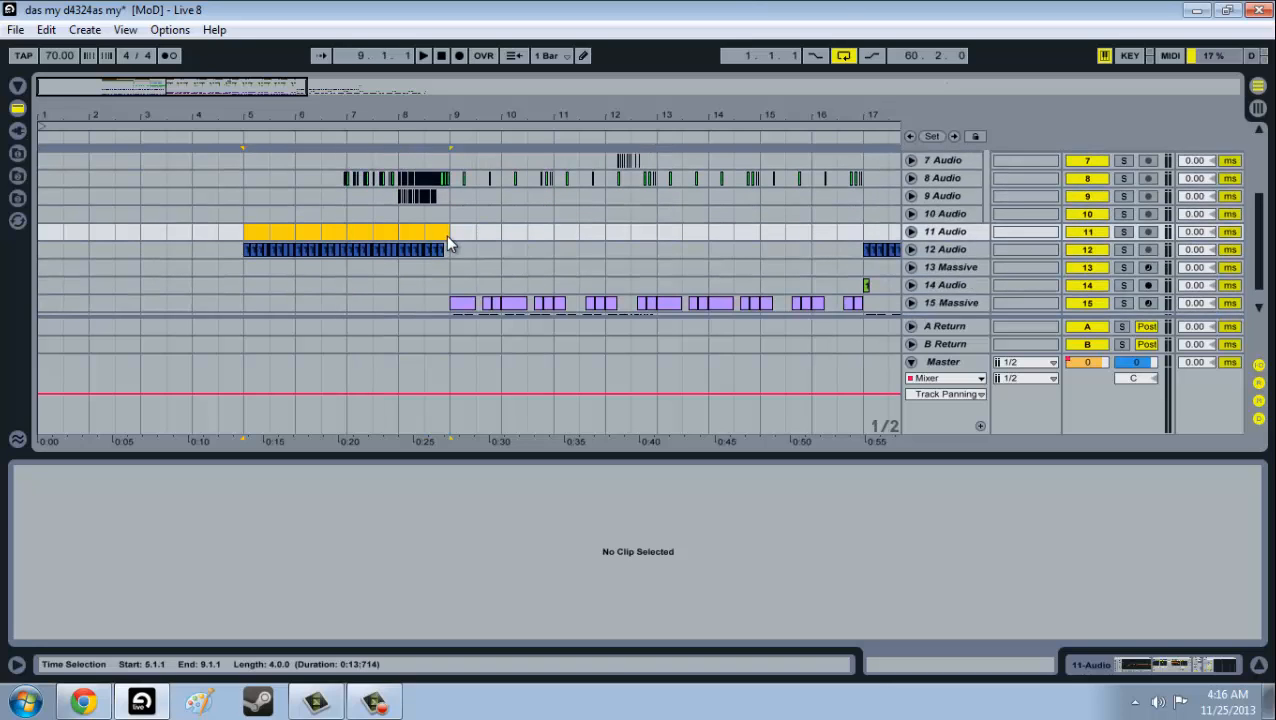
pyautogui.scroll(-2, 403, 170)
pyautogui.moveTo(385, 117); pyautogui.dragTo(314, 118)
pyautogui.moveTo(308, 199); pyautogui.dragTo(388, 185)
pyautogui.moveTo(308, 190); pyautogui.dragTo(305, 298)
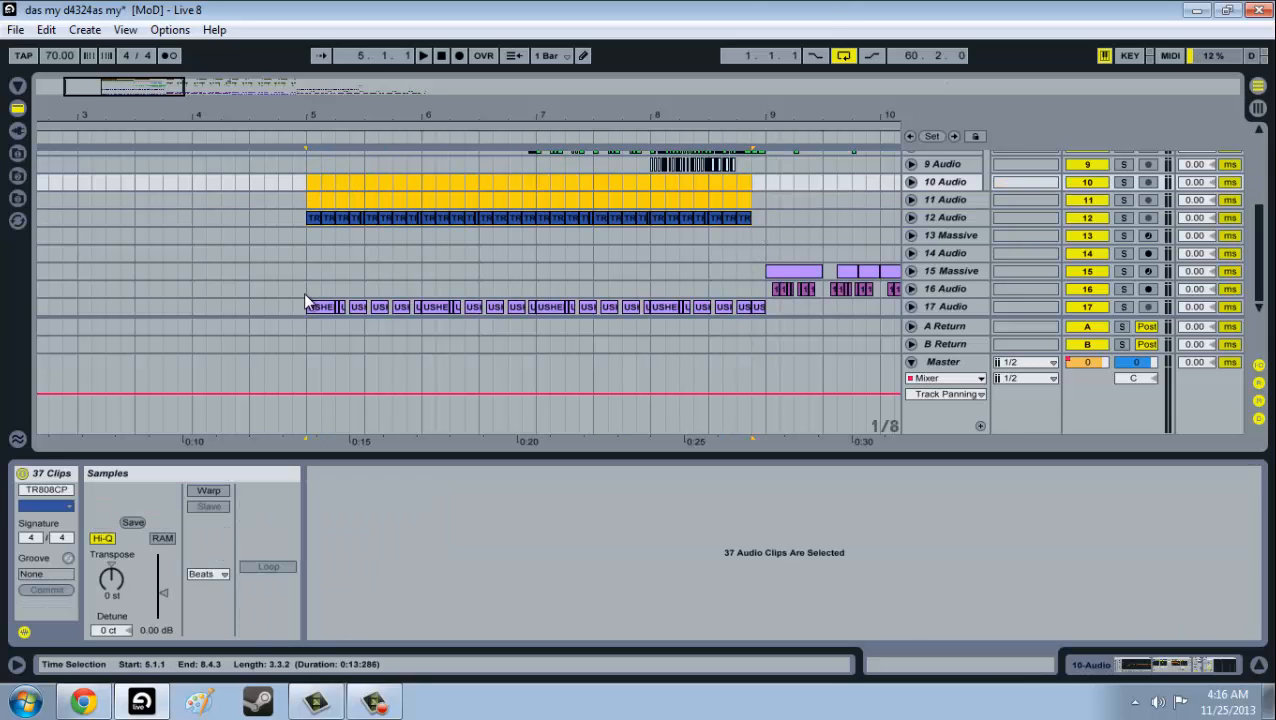
pyautogui.keyDown('shift'); pyautogui.click(305, 296); pyautogui.keyUp('shift')
pyautogui.keyDown('shift'); pyautogui.click(309, 302); pyautogui.keyUp('shift')
pyautogui.click(310, 287)
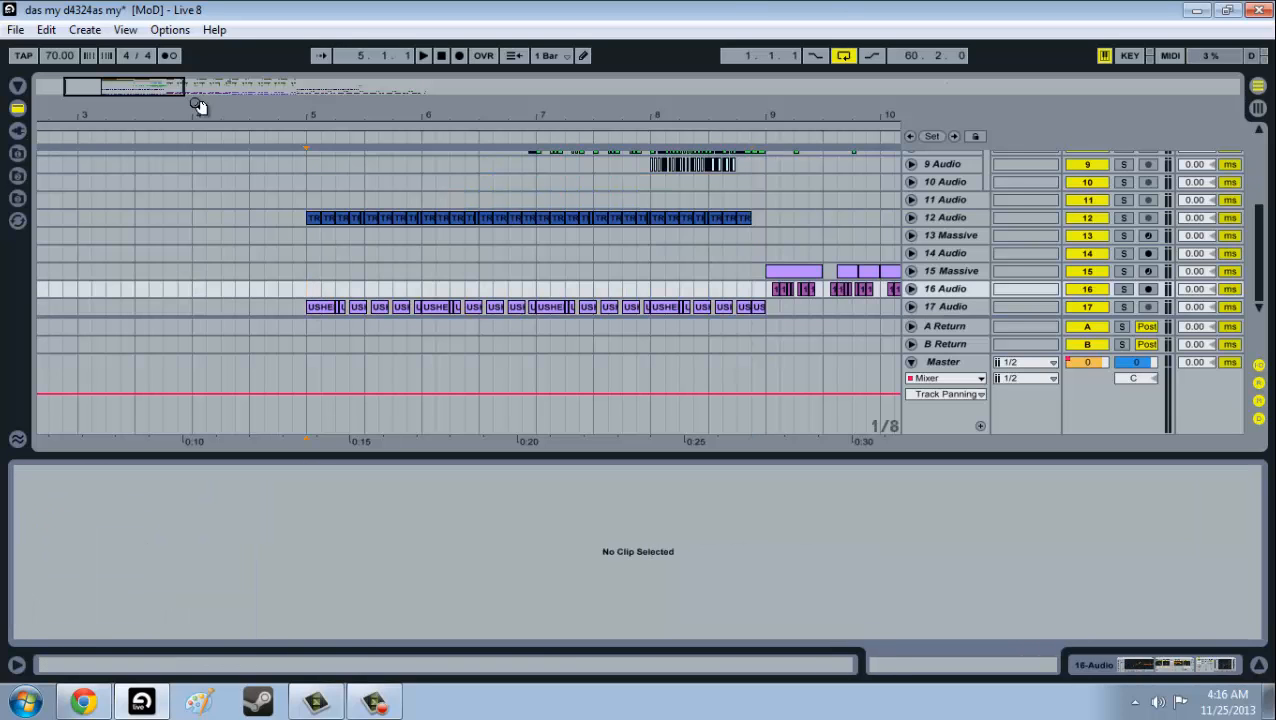
# Select the first TR808CP clip at 5.1.1 on 12 Audio to show its sample.
pyautogui.moveTo(165, 88); pyautogui.dragTo(162, 94)
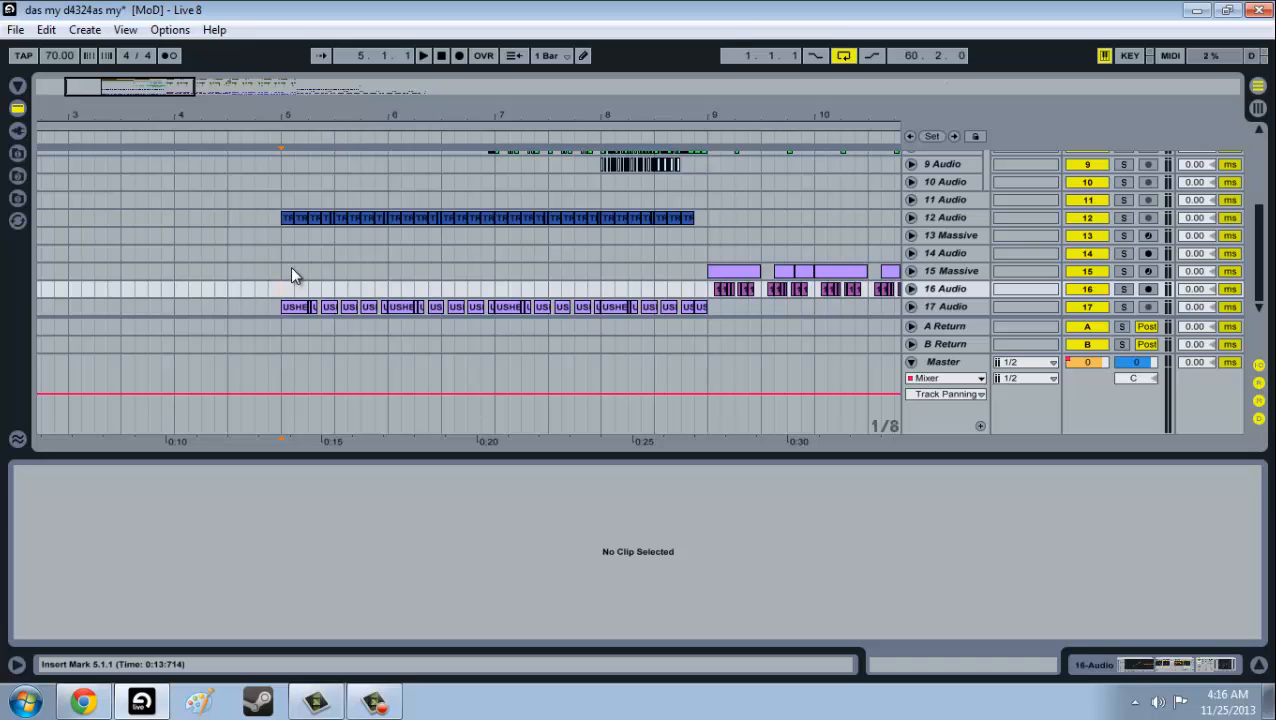
pyautogui.scroll(8, 292, 270)
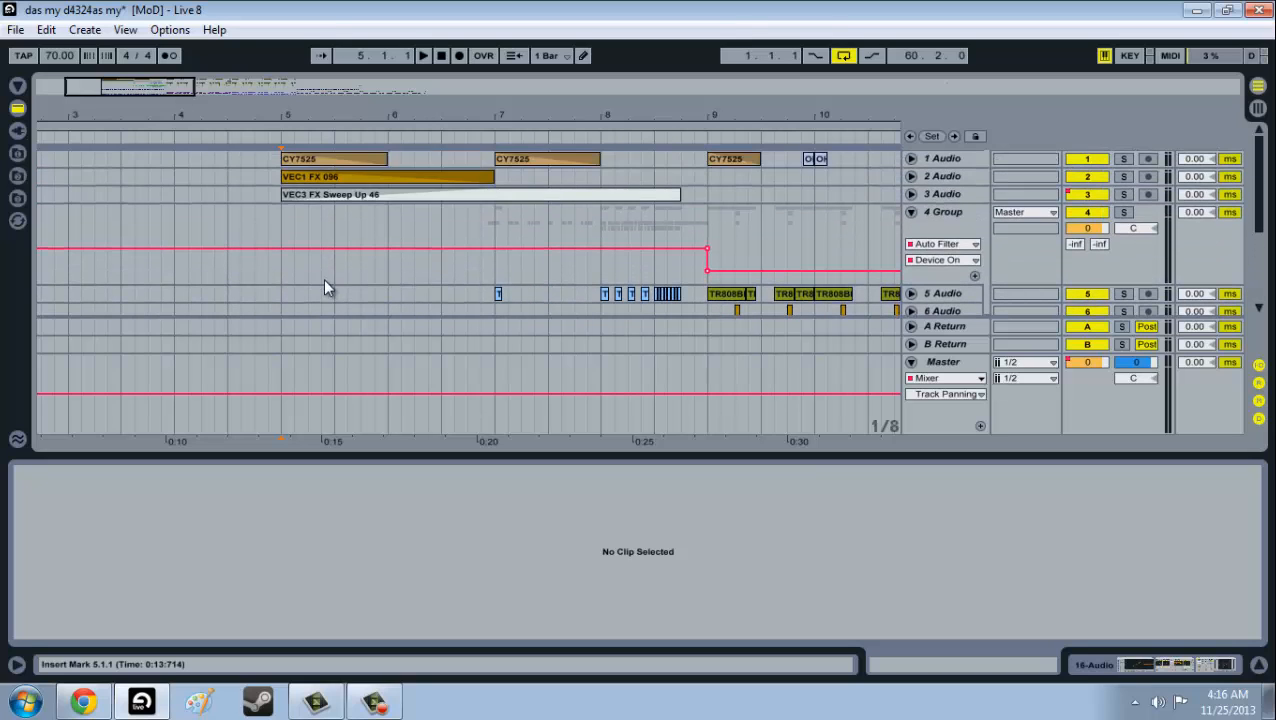
pyautogui.scroll(-3, 497, 275)
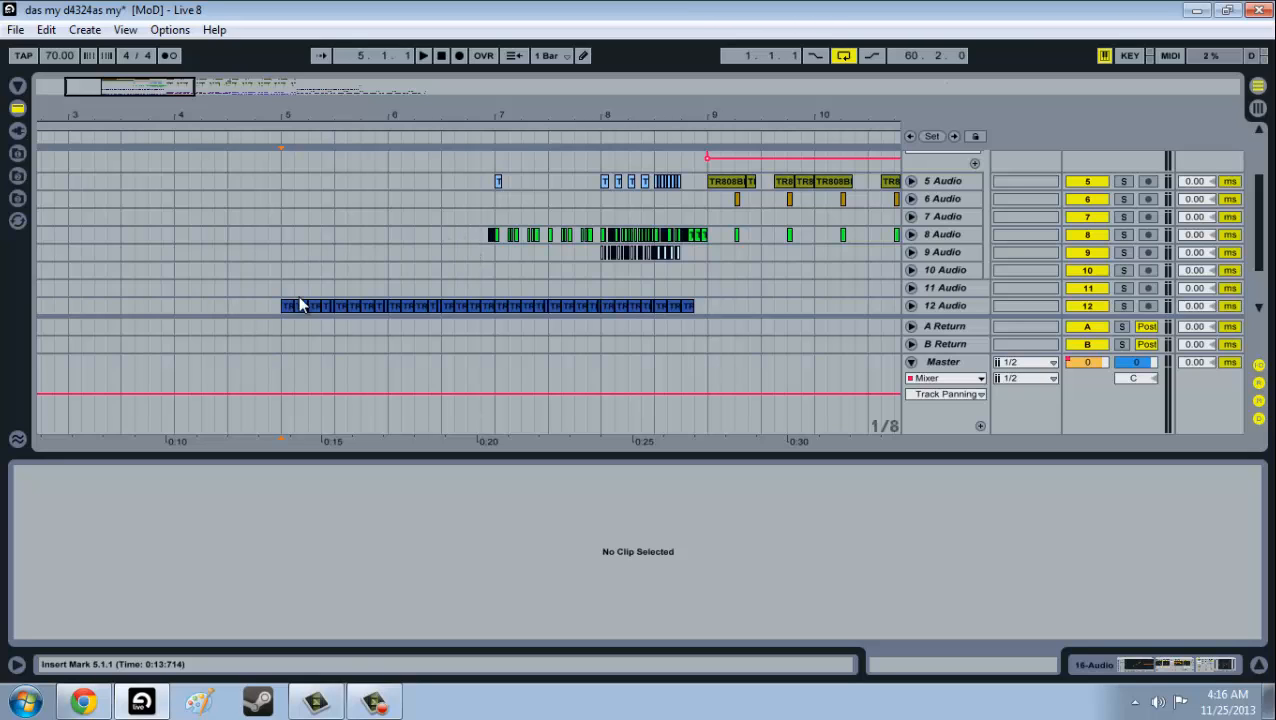
pyautogui.scroll(-2, 300, 305)
pyautogui.click(286, 270)
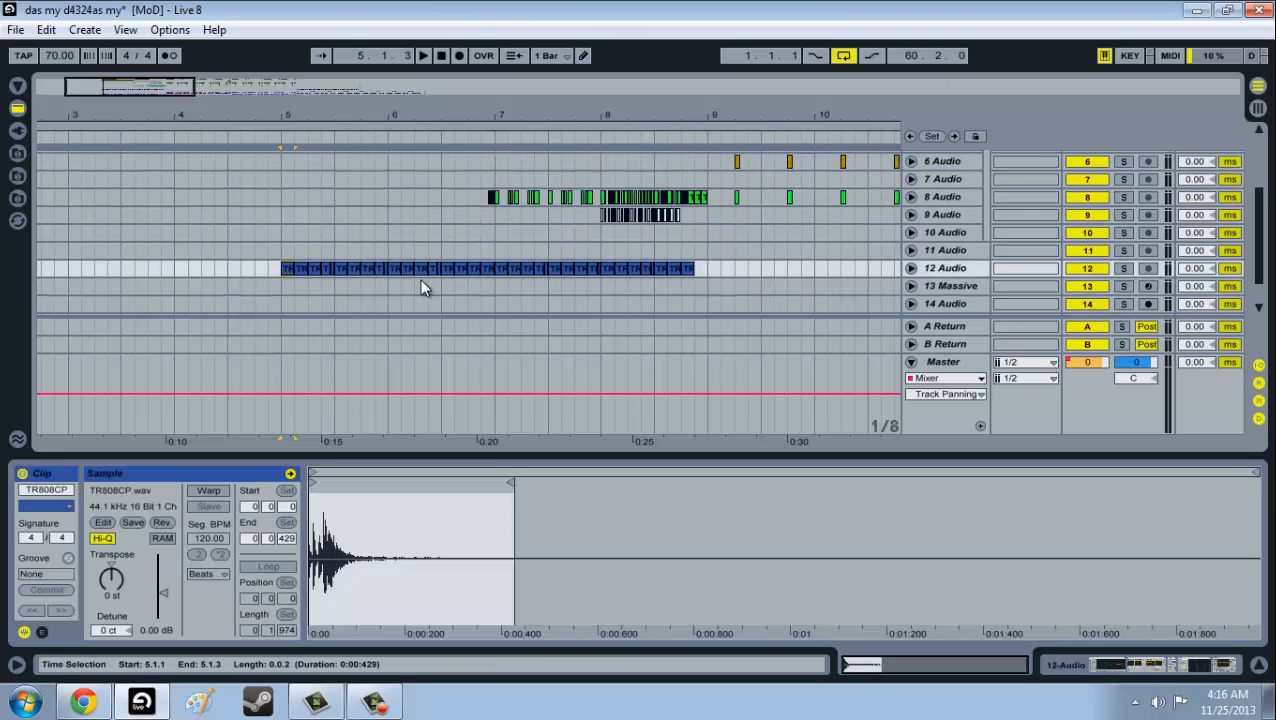
# Select the TR808CP clips on 12 Audio from 5.1.1 to 9.1.1, then reselect only the first one.
pyautogui.keyDown('shift'); pyautogui.click(700, 268); pyautogui.keyUp('shift')
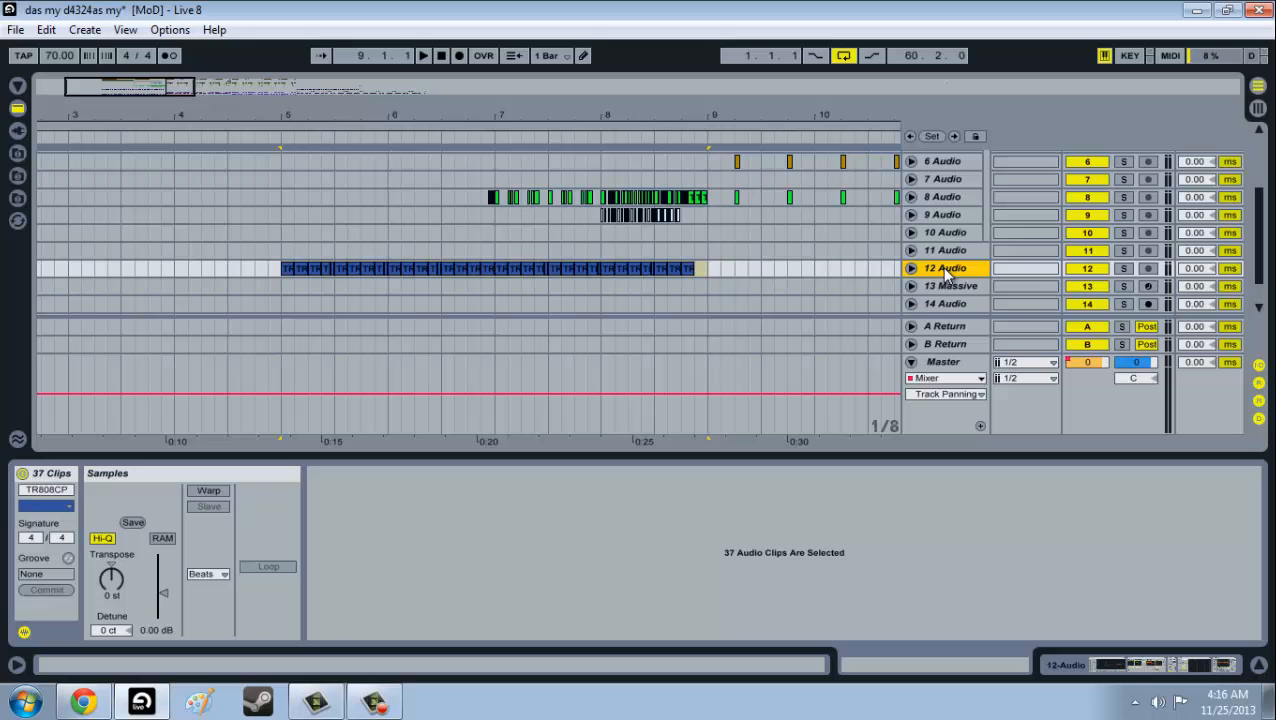
pyautogui.scroll(-1, 288, 250)
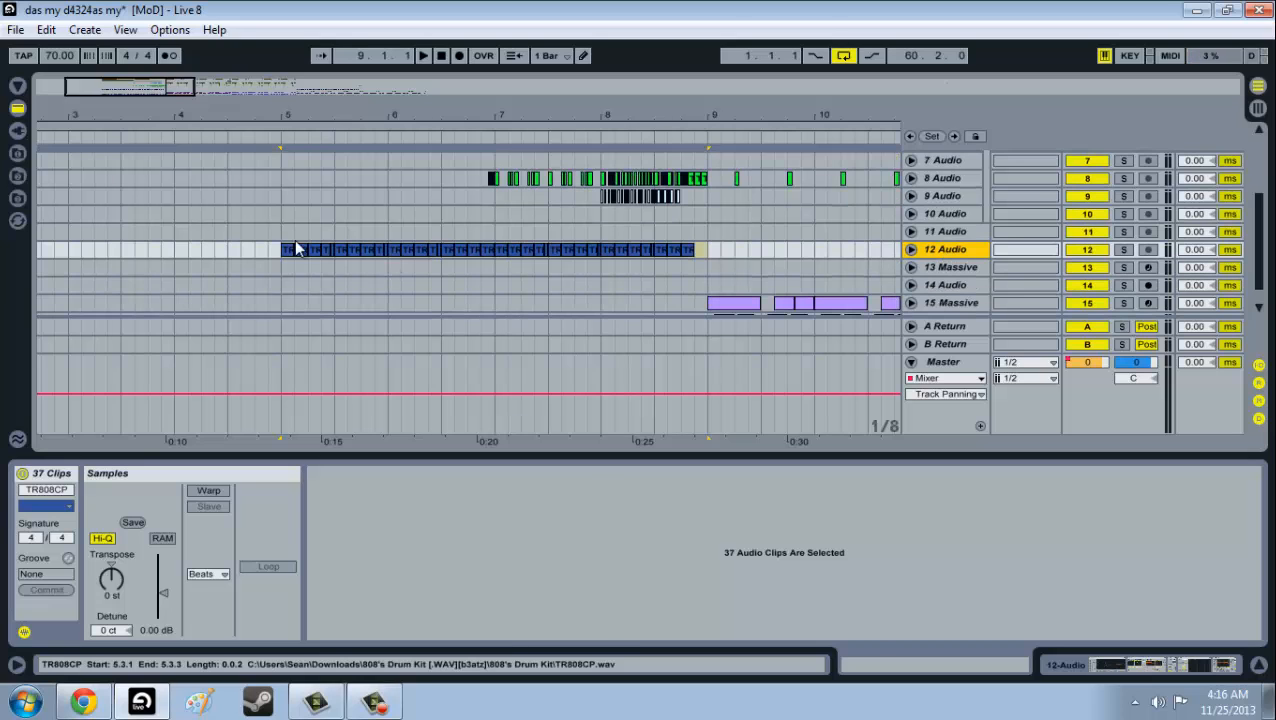
pyautogui.click(288, 250)
pyautogui.scroll(-2, 300, 252)
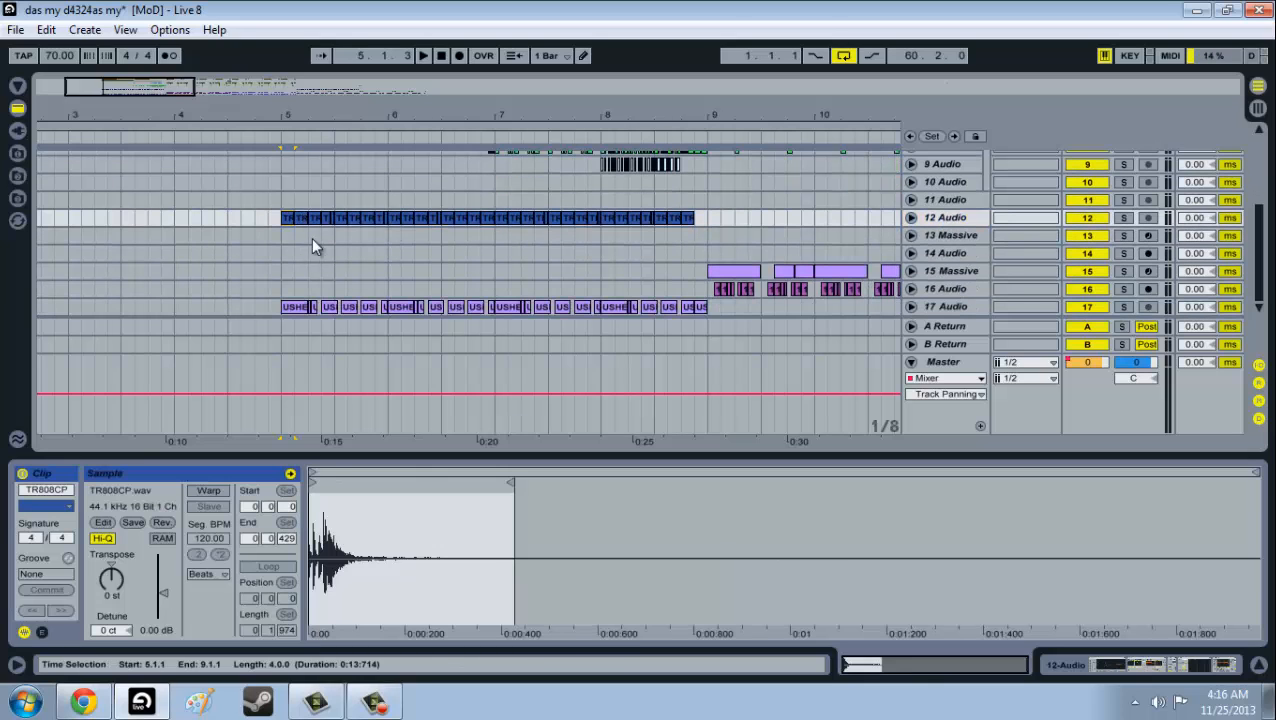
# Unfold 12 Audio to show its Auto Filter frequency automation and display the track's effect chain.
pyautogui.click(942, 220)
pyautogui.moveTo(940, 238); pyautogui.dragTo(940, 303)
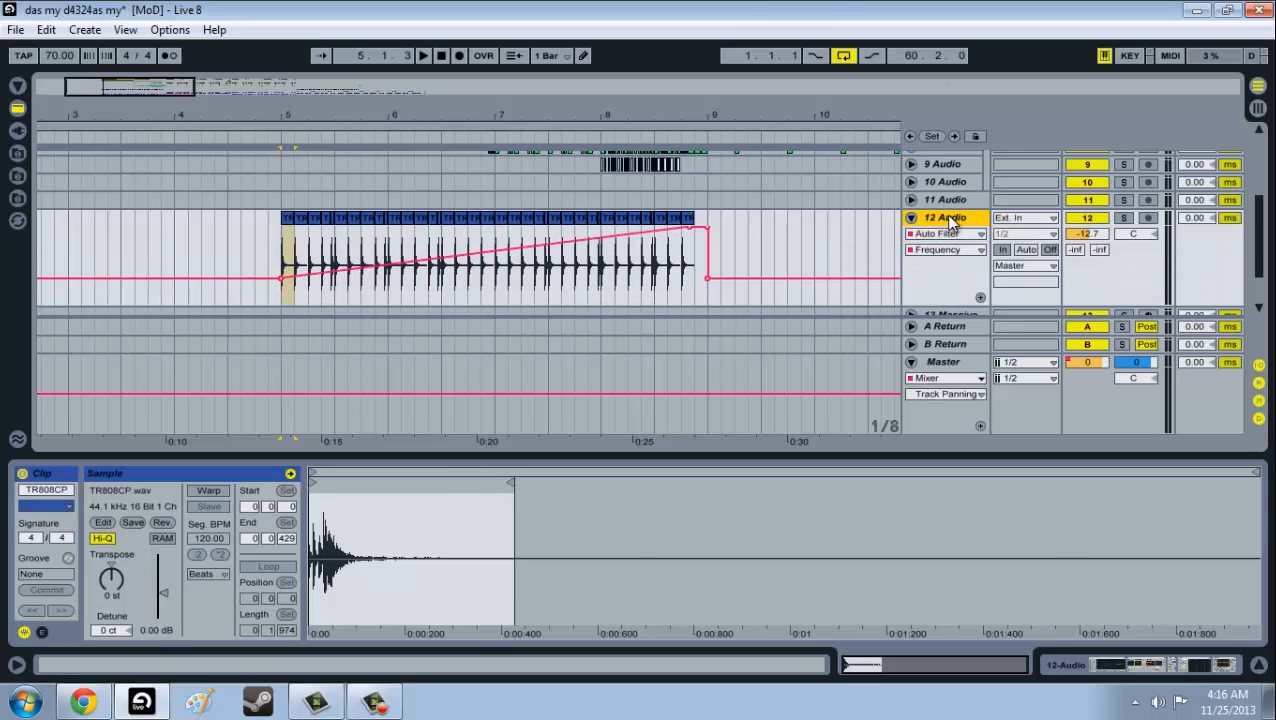
pyautogui.click(915, 397)
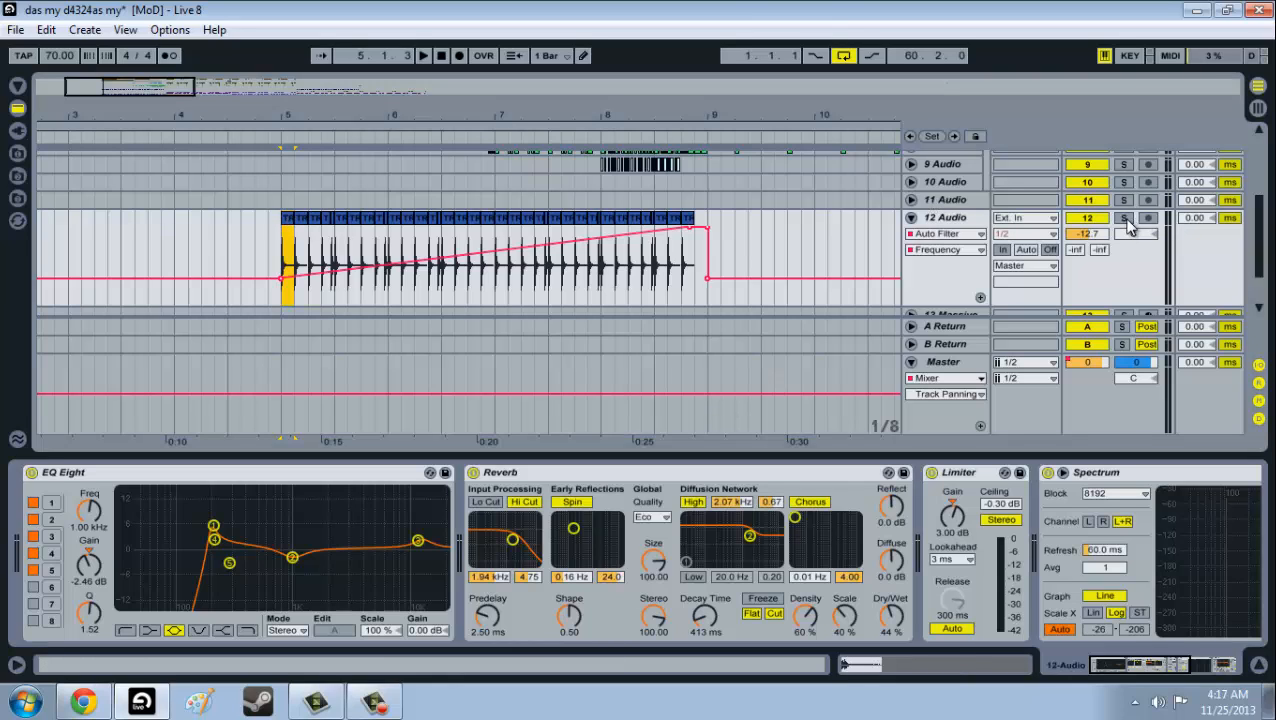
# Solo 12 Audio, play it from 5.1.1 to about bar 7, and take the solo off again.
pyautogui.click(1126, 220)
pyautogui.press('space')
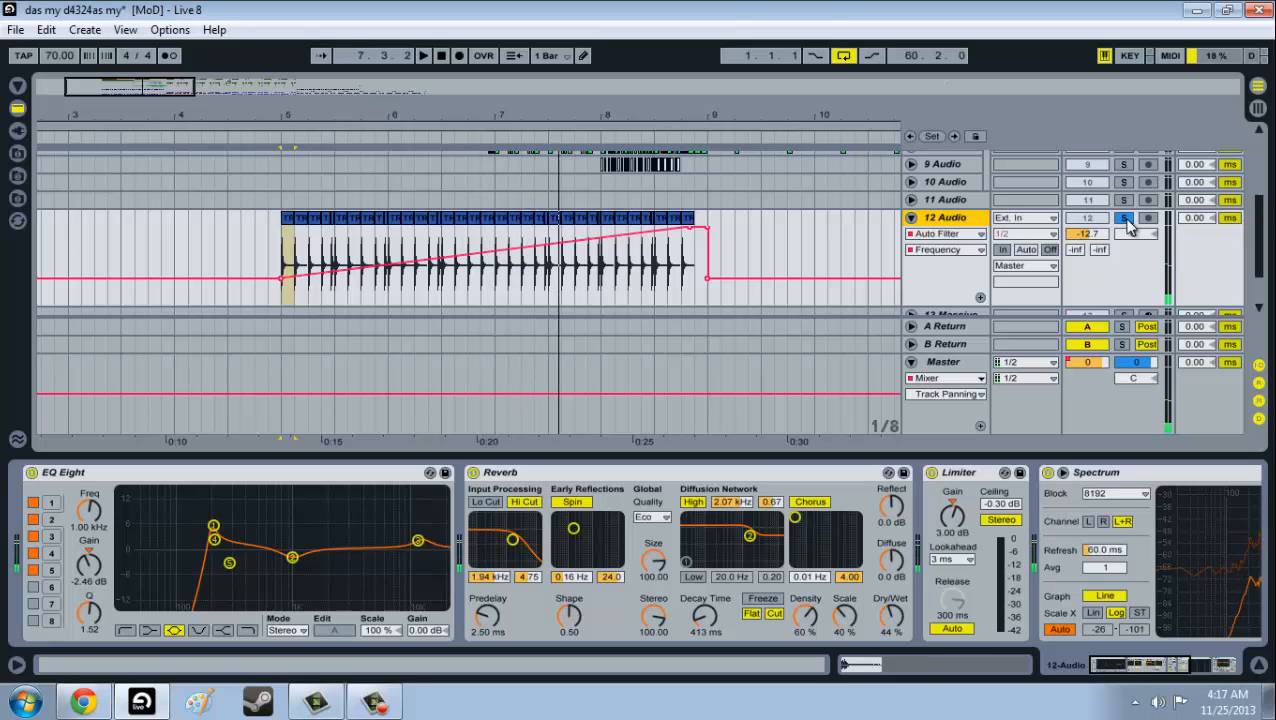
pyautogui.click(378, 142)
pyautogui.press('space')
pyautogui.moveTo(142, 86); pyautogui.dragTo(140, 76)
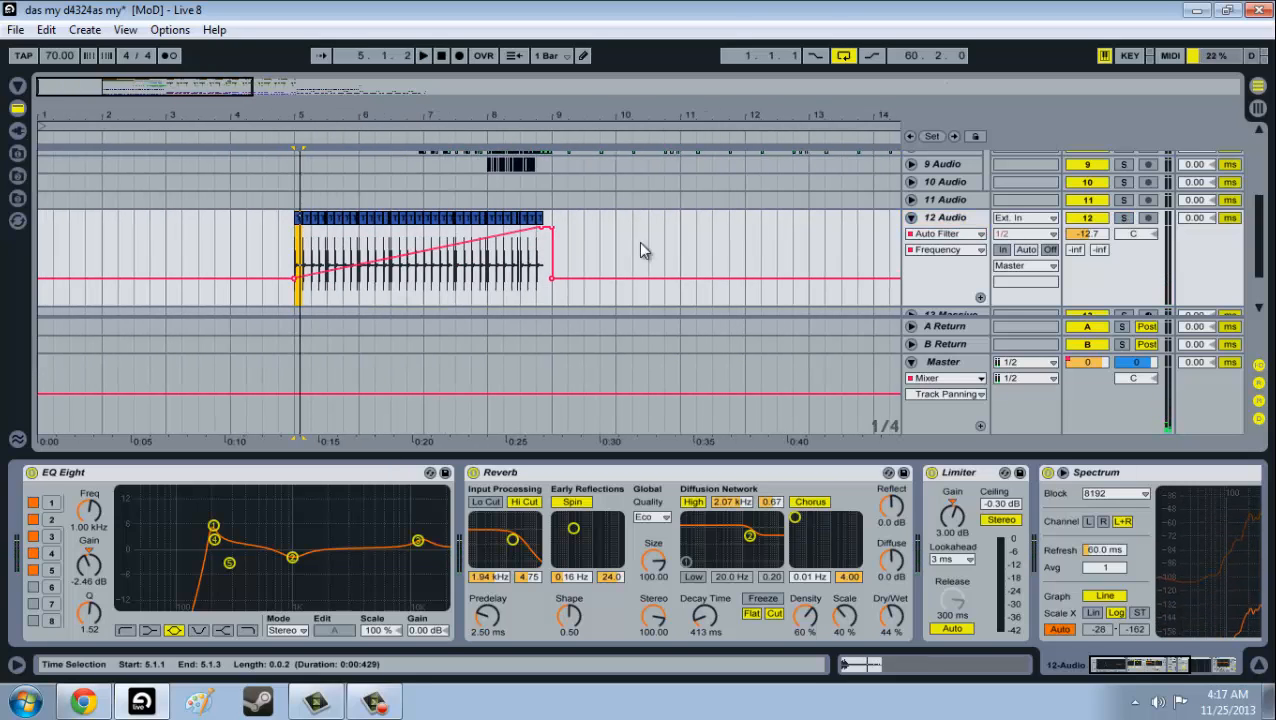
# Fold 12 Audio, then show the effects of 17 Audio and the sample of its first USHER clip at 5.1.1.
pyautogui.click(910, 218)
pyautogui.click(309, 312)
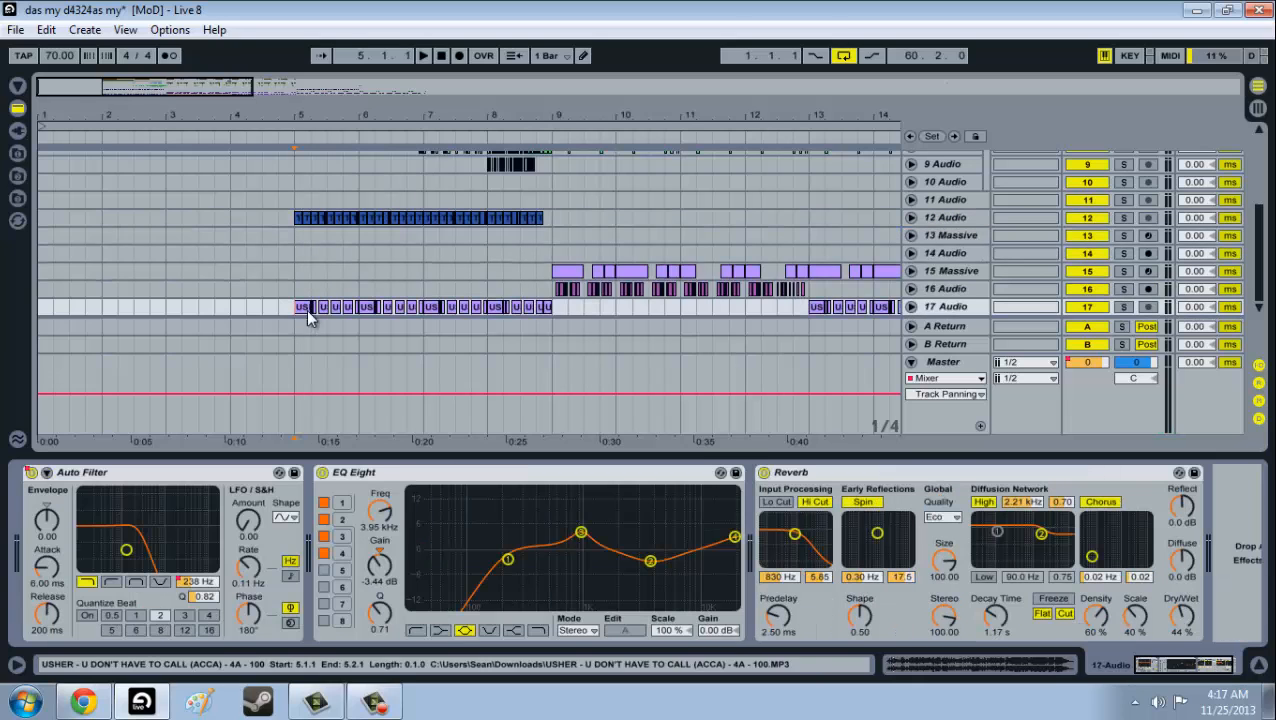
pyautogui.click(303, 308)
pyautogui.click(968, 309)
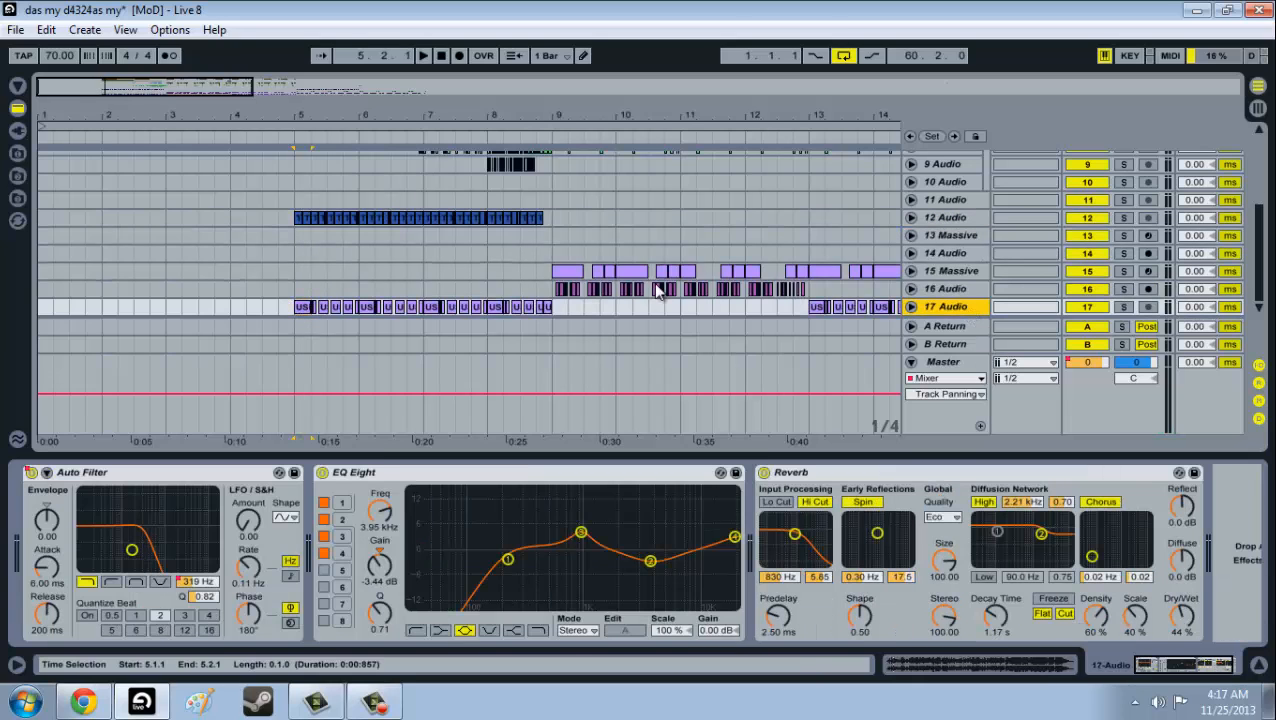
pyautogui.doubleClick(305, 309)
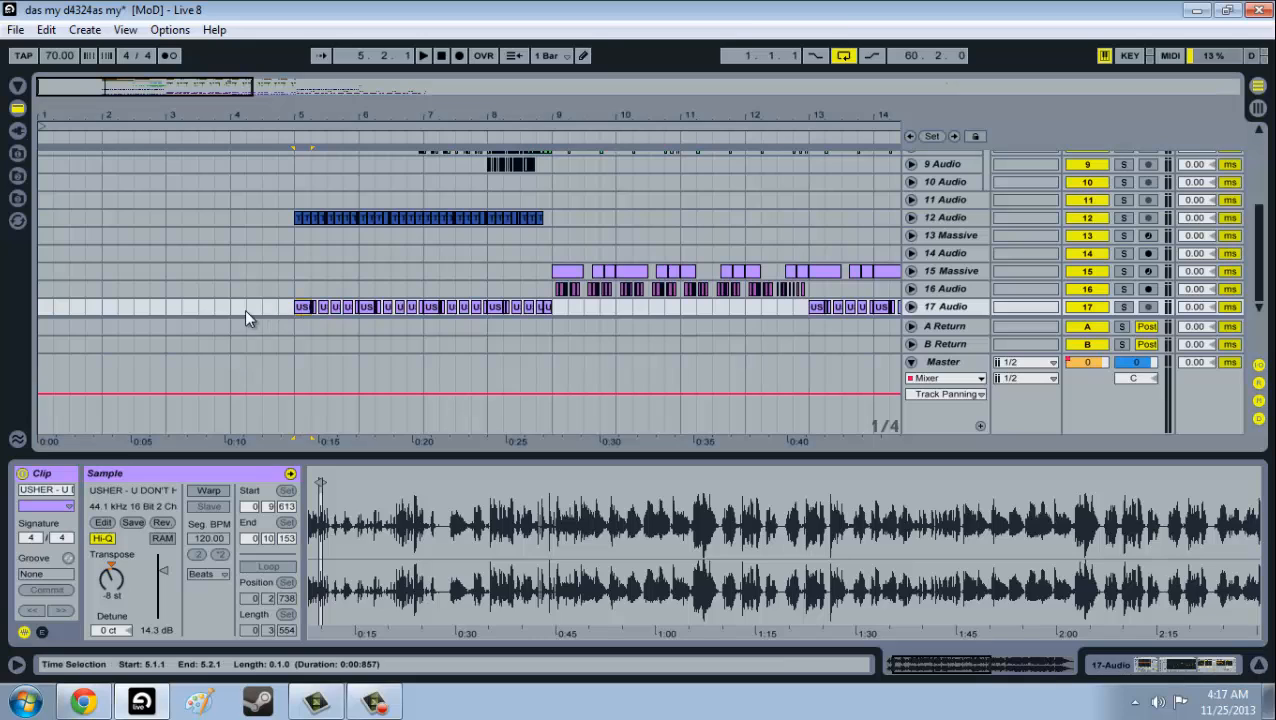
# Unfold 17 Audio to show its Auto Filter frequency automation rising from bar 5 to bar 9.
pyautogui.moveTo(206, 83); pyautogui.dragTo(202, 87)
pyautogui.scroll(8, 353, 253)
pyautogui.scroll(-8, 441, 269)
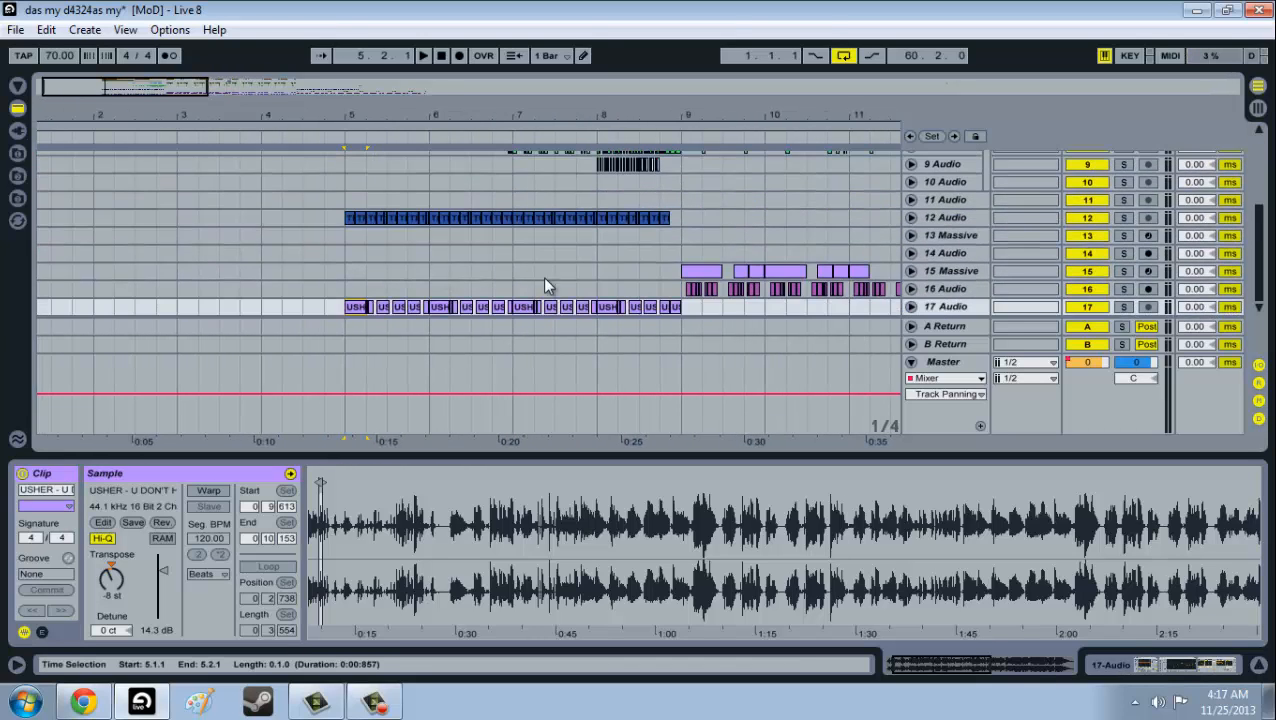
pyautogui.click(911, 306)
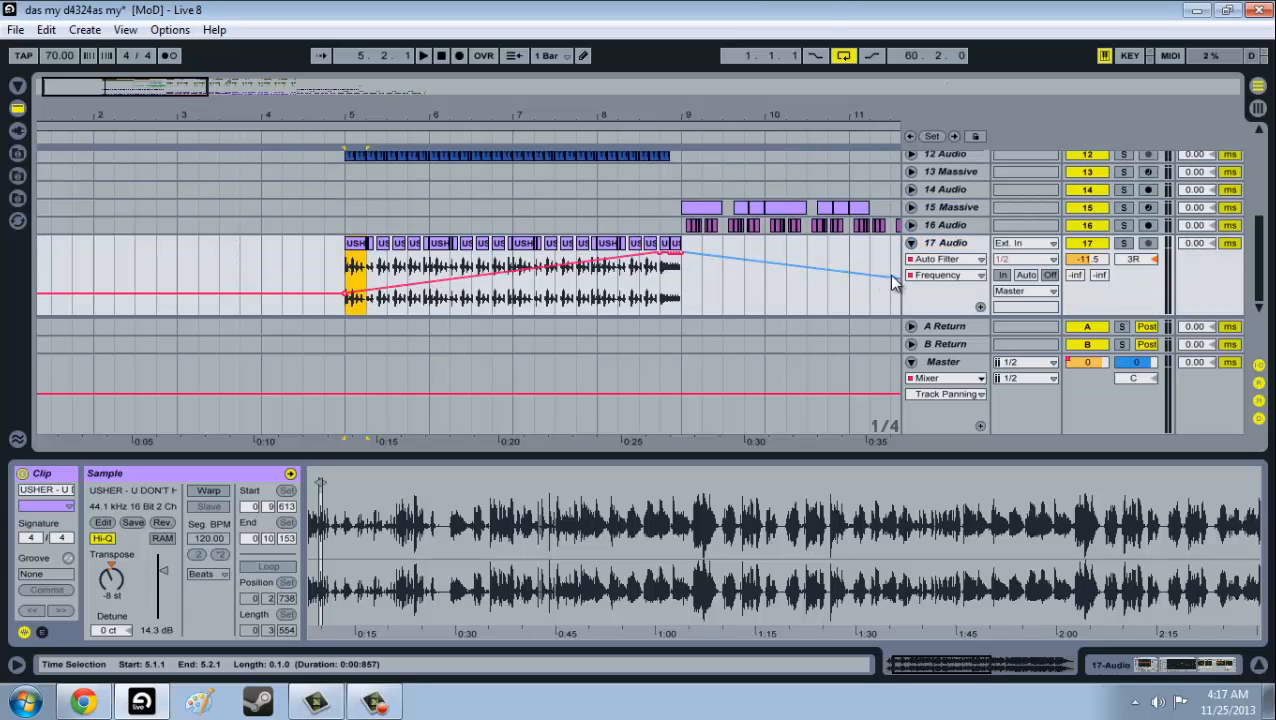
# Select the VEC1 FX 096 clip at 5.1.1 on 2 Audio to show its sample.
pyautogui.scroll(6, 660, 271)
pyautogui.scroll(4, 472, 251)
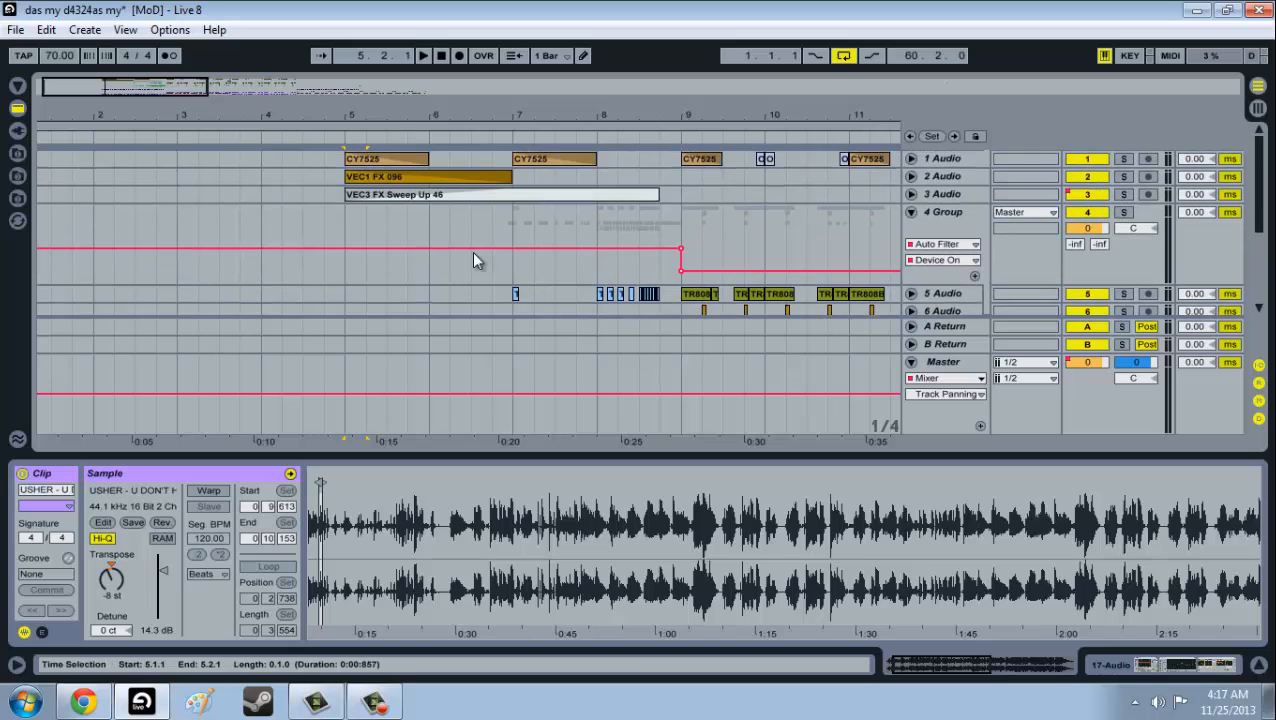
pyautogui.click(472, 170)
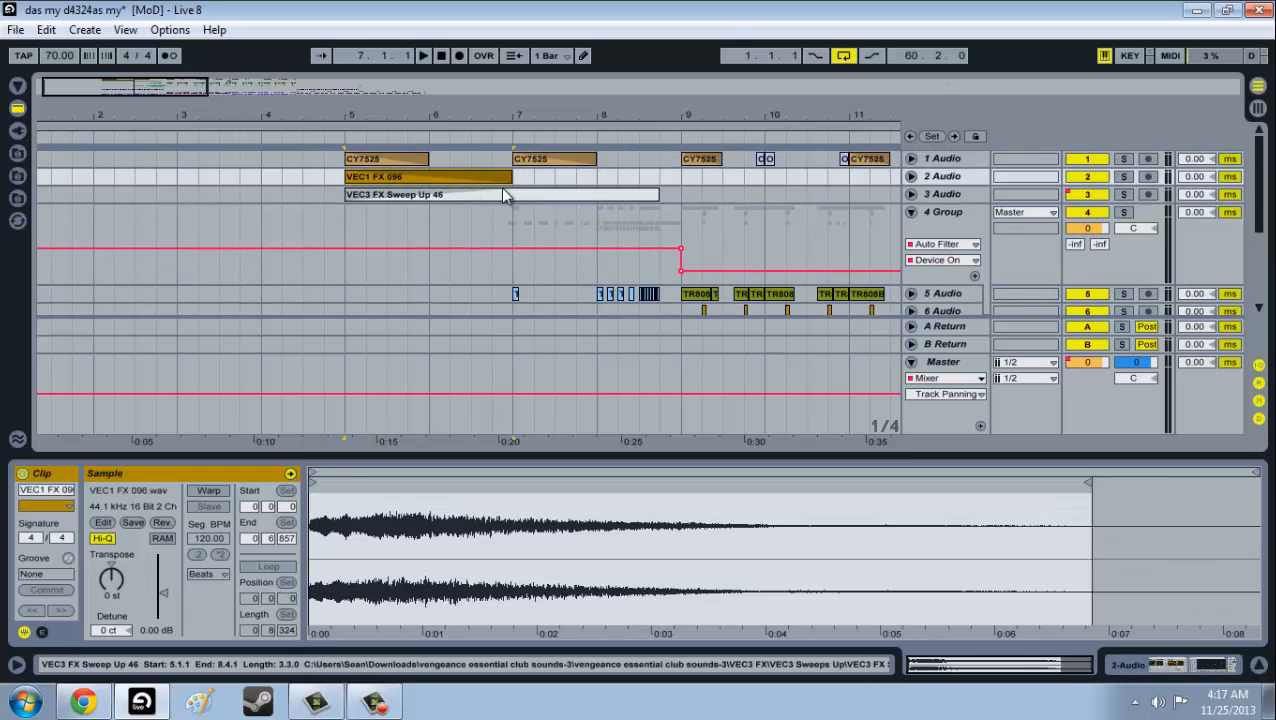
pyautogui.click(395, 160)
pyautogui.click(415, 180)
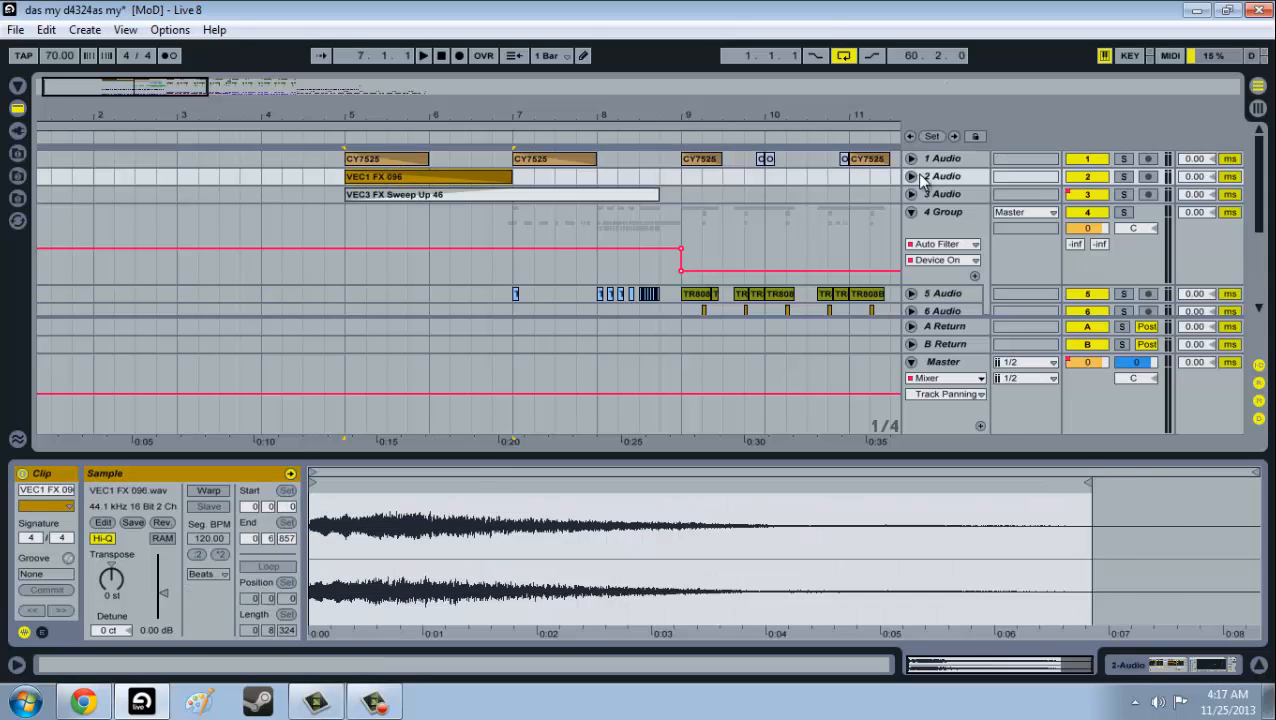
# Compare the Reverb, EQ Eight and Limiter settings of 1 Audio, 2 Audio and 3 Audio.
pyautogui.click(940, 178)
pyautogui.click(947, 180)
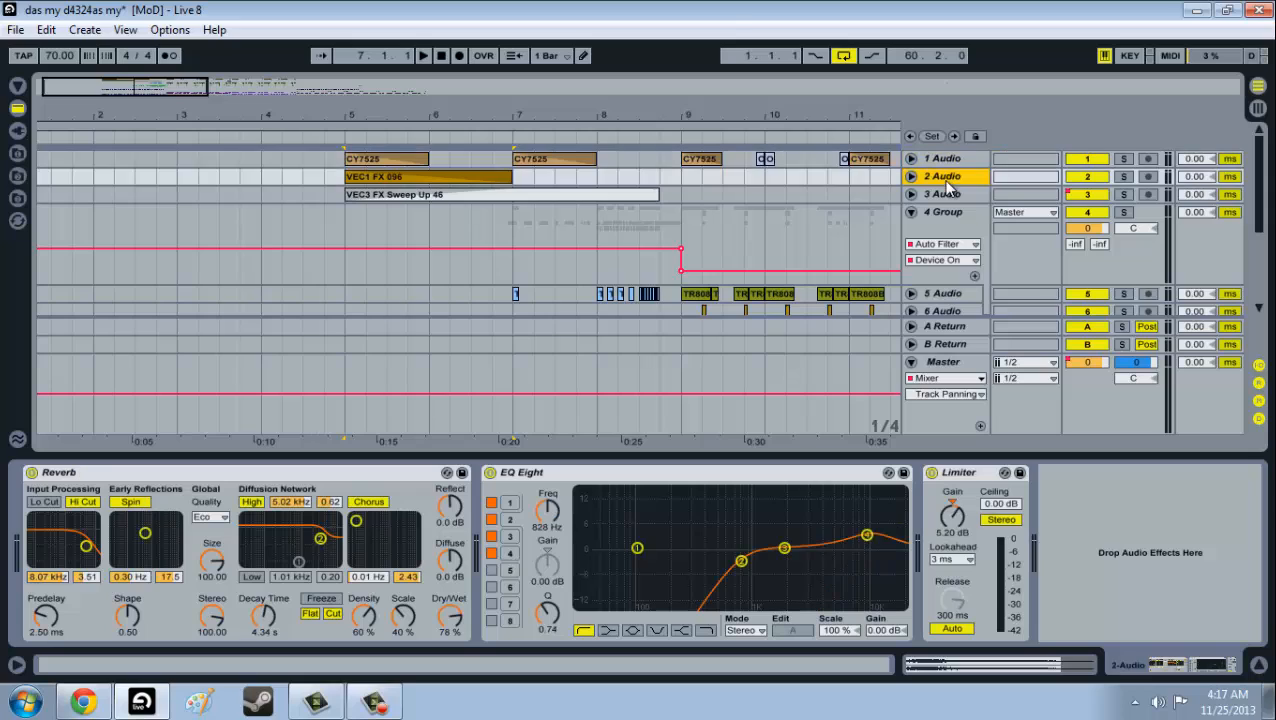
pyautogui.click(952, 162)
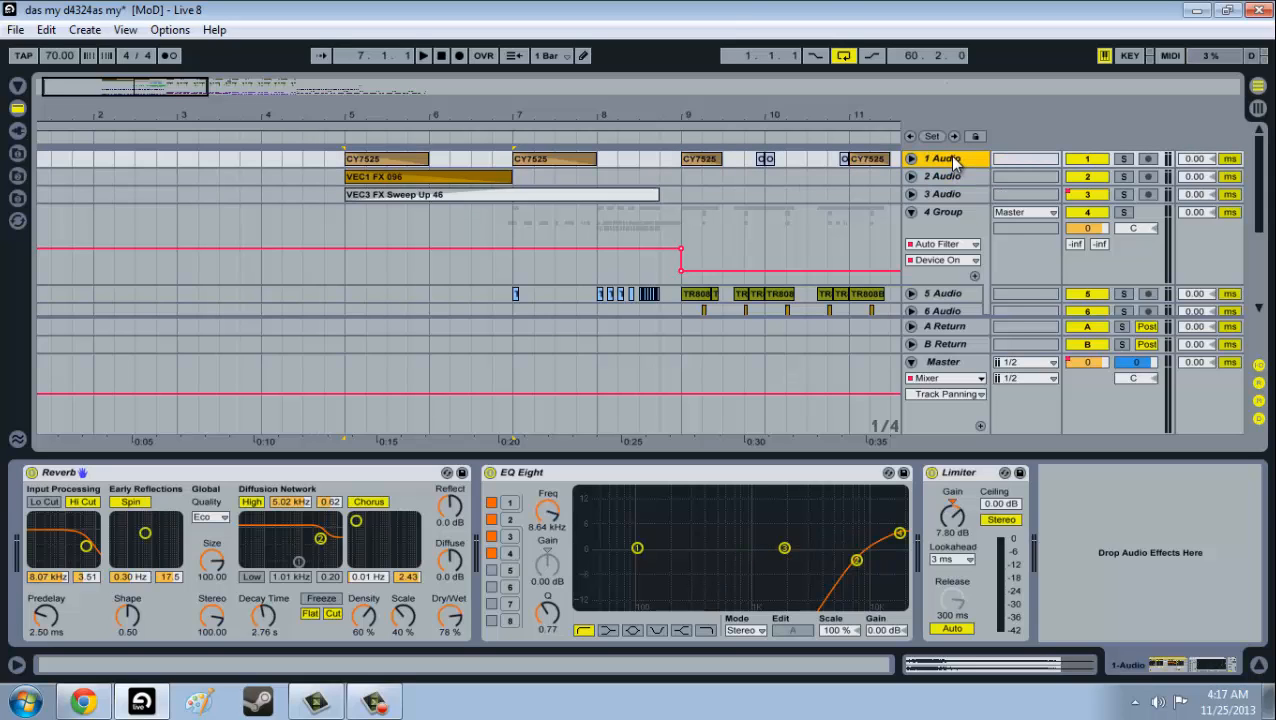
pyautogui.click(951, 178)
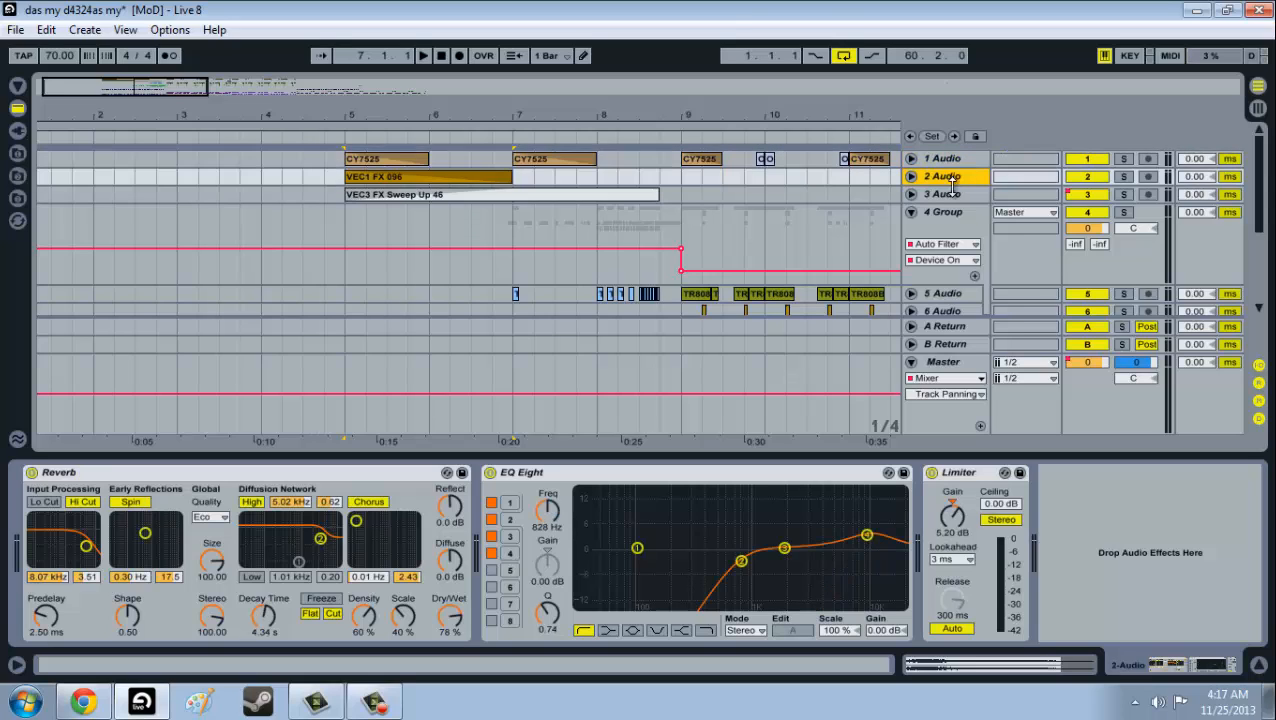
pyautogui.click(950, 194)
pyautogui.click(955, 176)
pyautogui.click(955, 195)
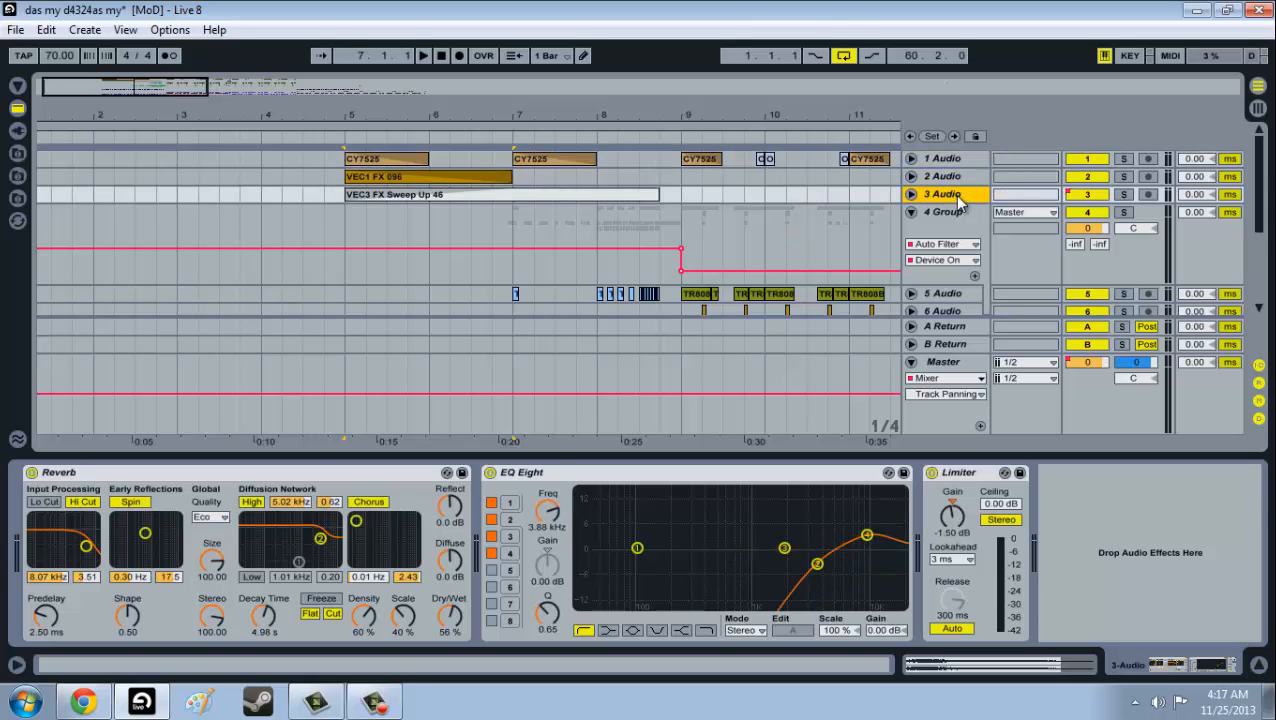
# Select the VEC3 FX Sweep Up 46 clip, play from 5.1.1 with 2 Audio soloed, then unsolo it and stop at about bar 7.
pyautogui.click(382, 195)
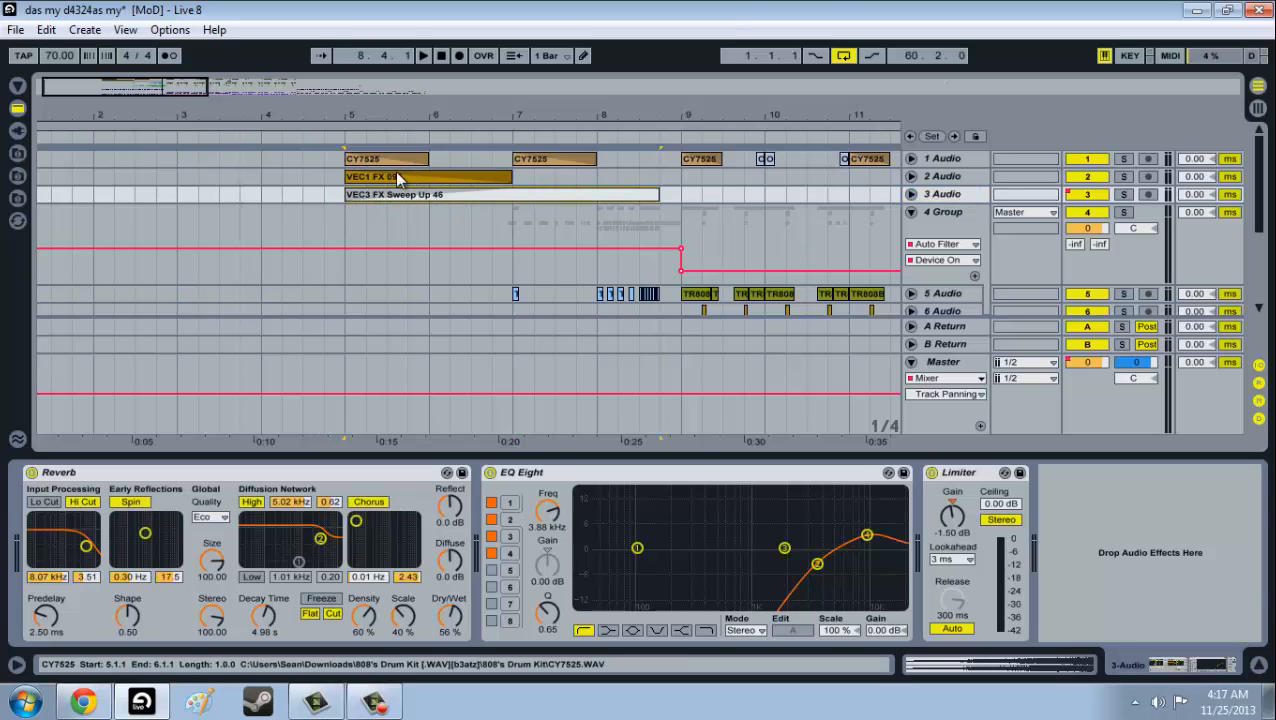
pyautogui.click(946, 176)
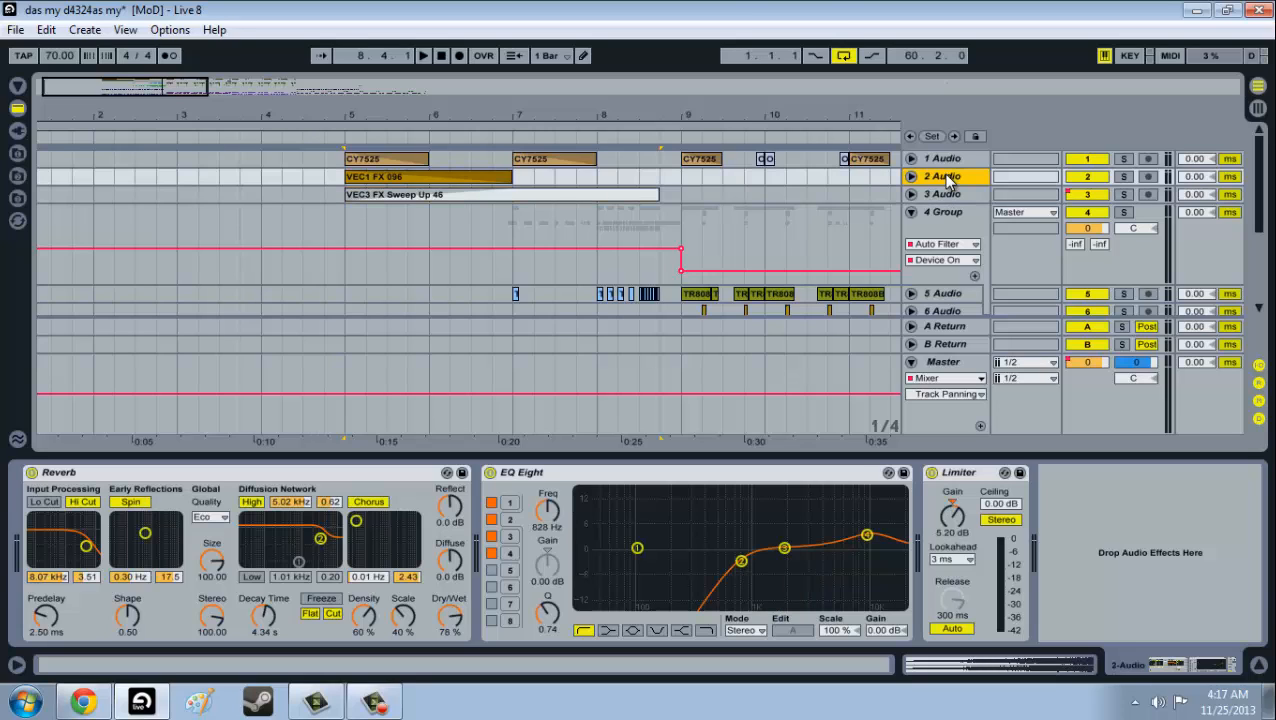
pyautogui.click(1125, 177)
pyautogui.press('space')
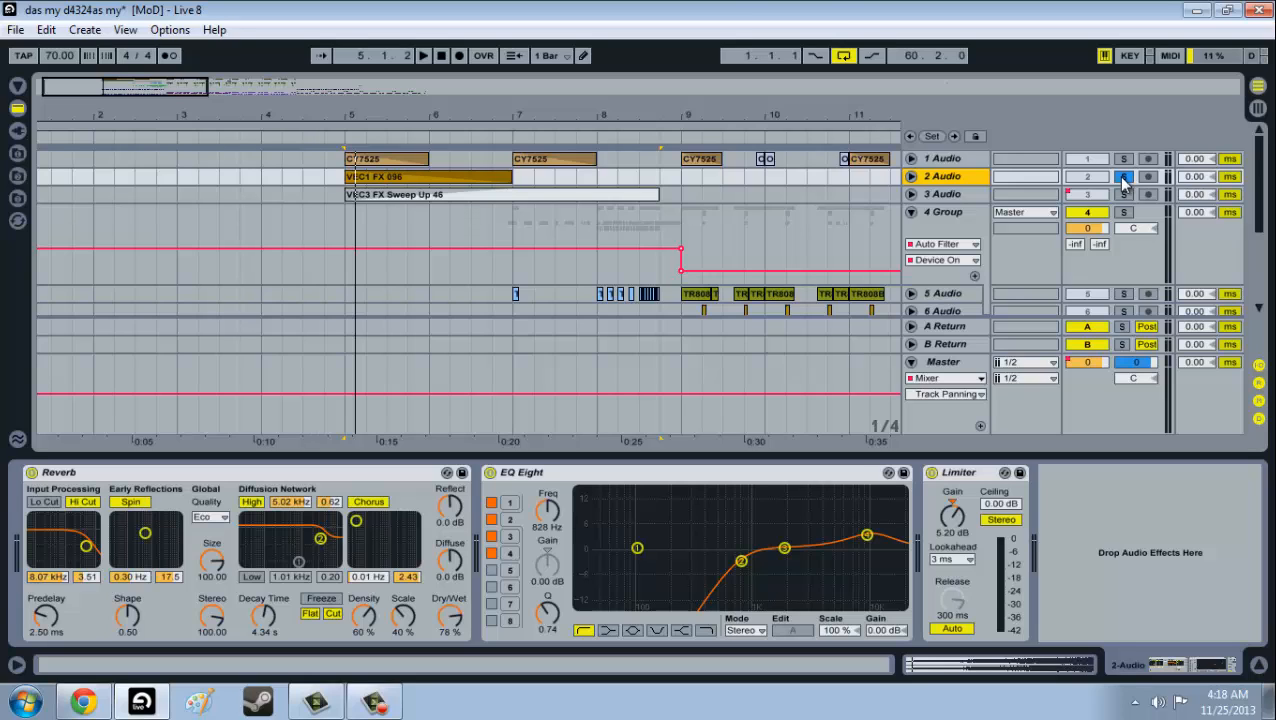
pyautogui.click(1124, 177)
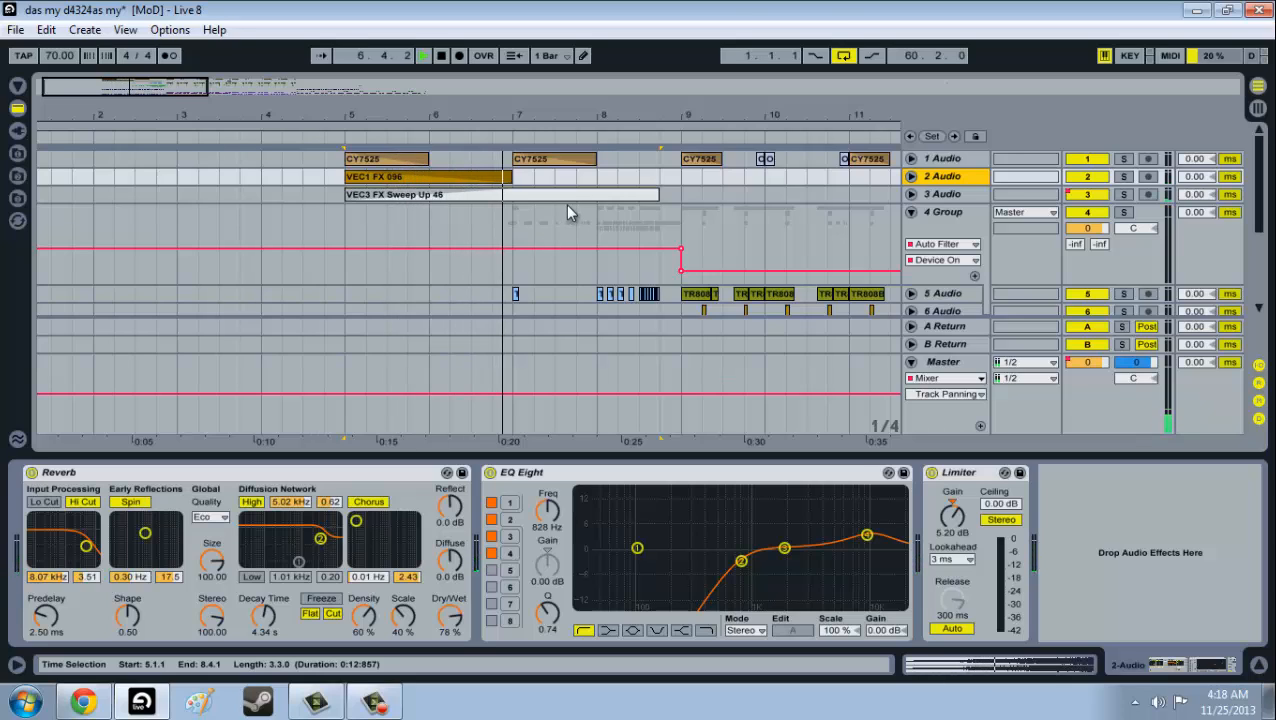
pyautogui.press('space')
# Mark the stretch from 5.2.1 to 7.1.1 on 11 Audio.
pyautogui.scroll(-1, 498, 240)
pyautogui.scroll(-6, 498, 240)
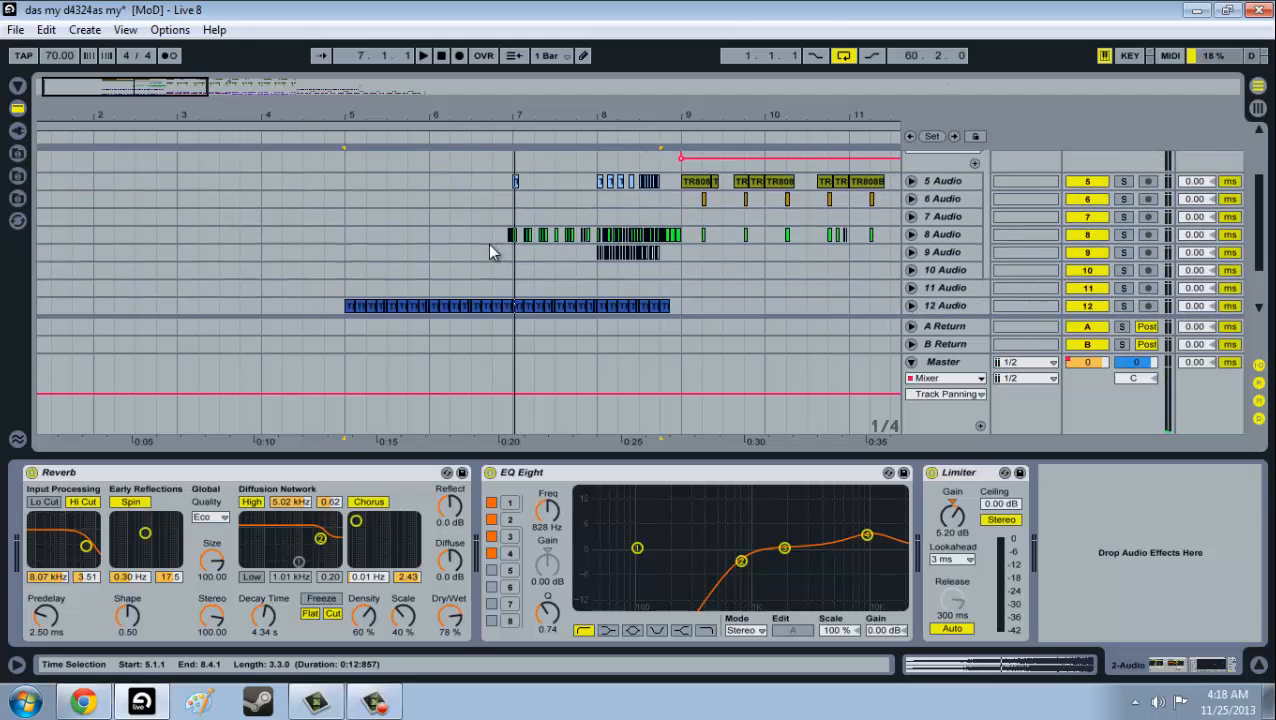
pyautogui.scroll(1, 487, 250)
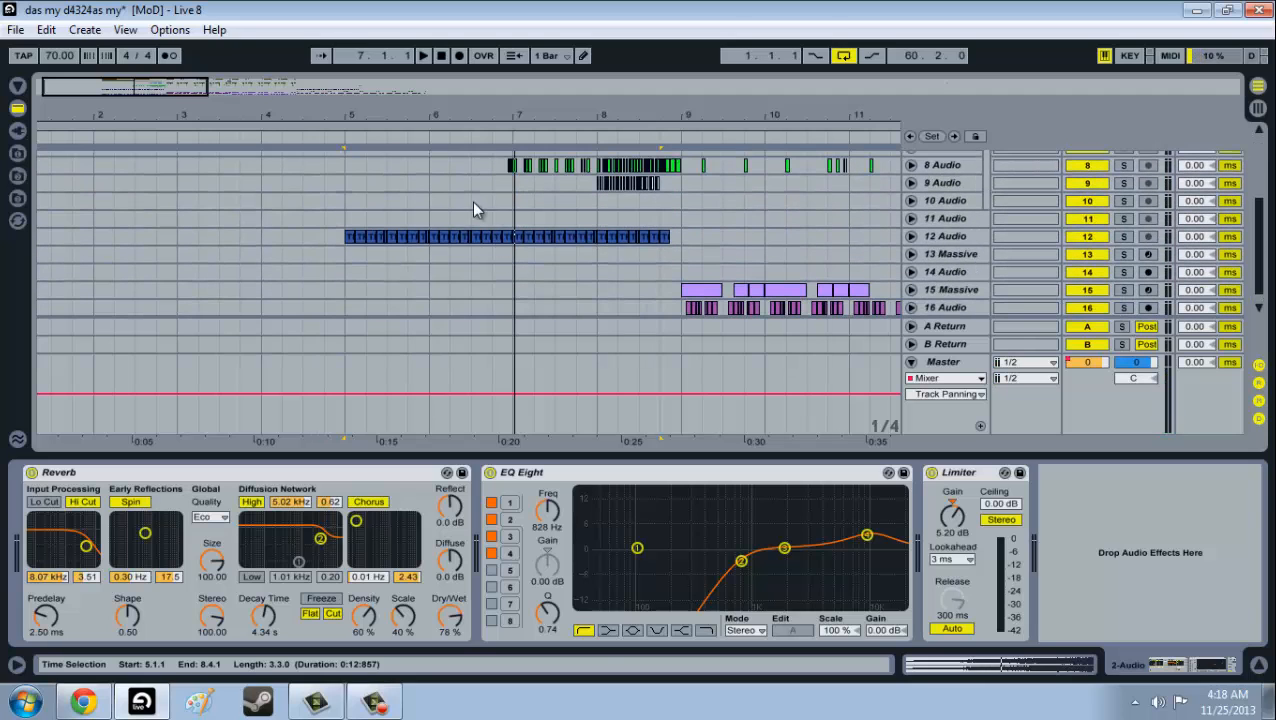
pyautogui.moveTo(507, 215)
pyautogui.mouseDown()
pyautogui.moveTo(348, 208)
pyautogui.moveTo(504, 214)
pyautogui.mouseUp()
pyautogui.scroll(2, 505, 213)
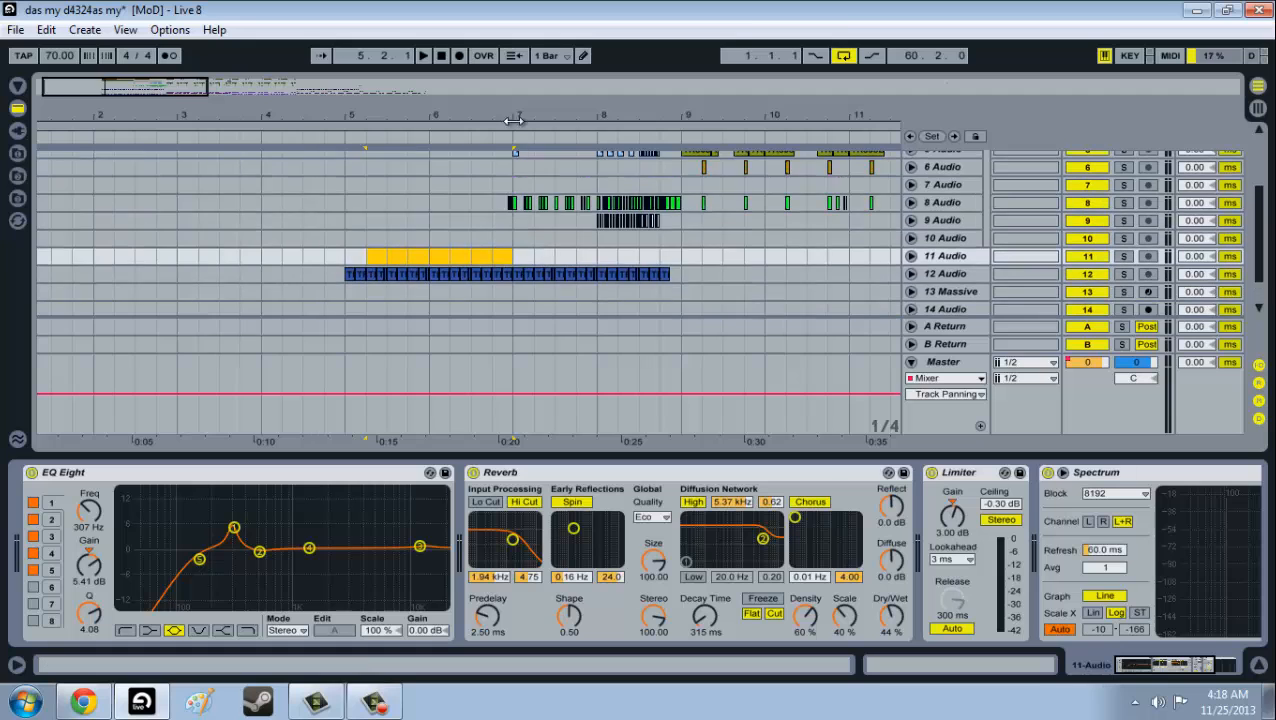
# Examine the short TR8-808V-snr clips just before bar 7 on 8 Audio, then place the insert marker at 6.4.4 on 7 Audio.
pyautogui.moveTo(513, 113); pyautogui.dragTo(495, 215)
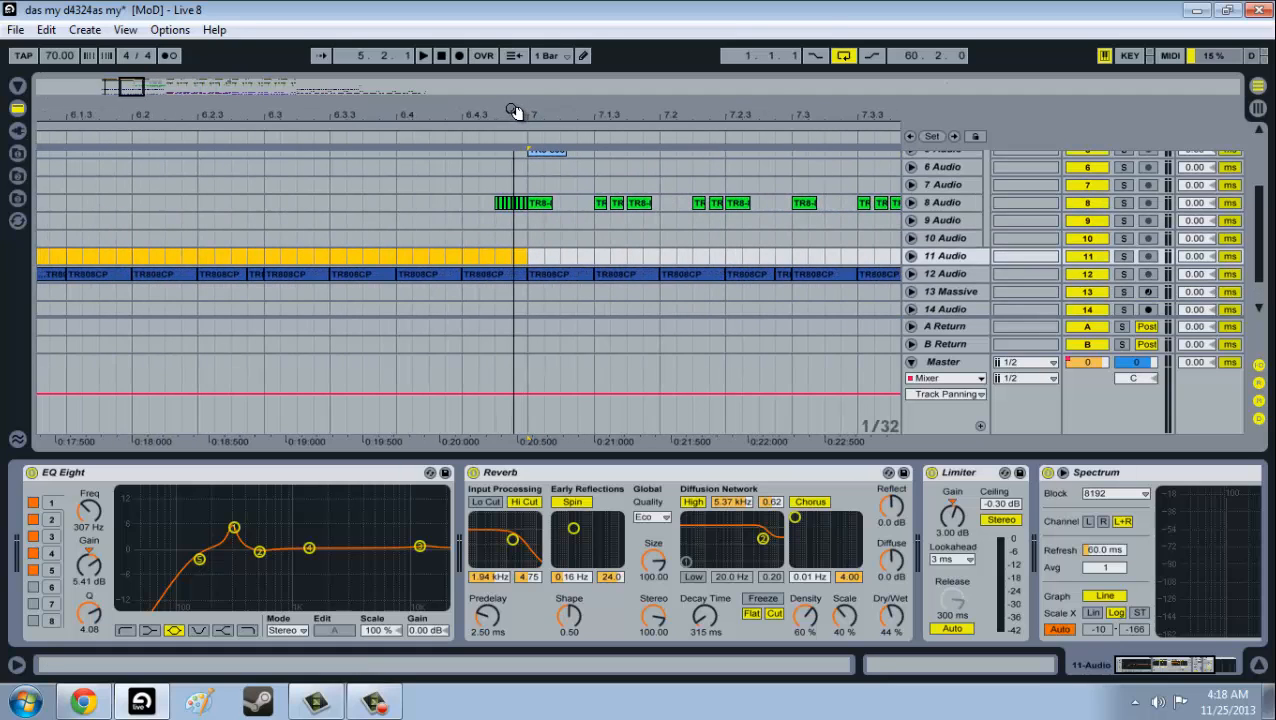
pyautogui.click(502, 207)
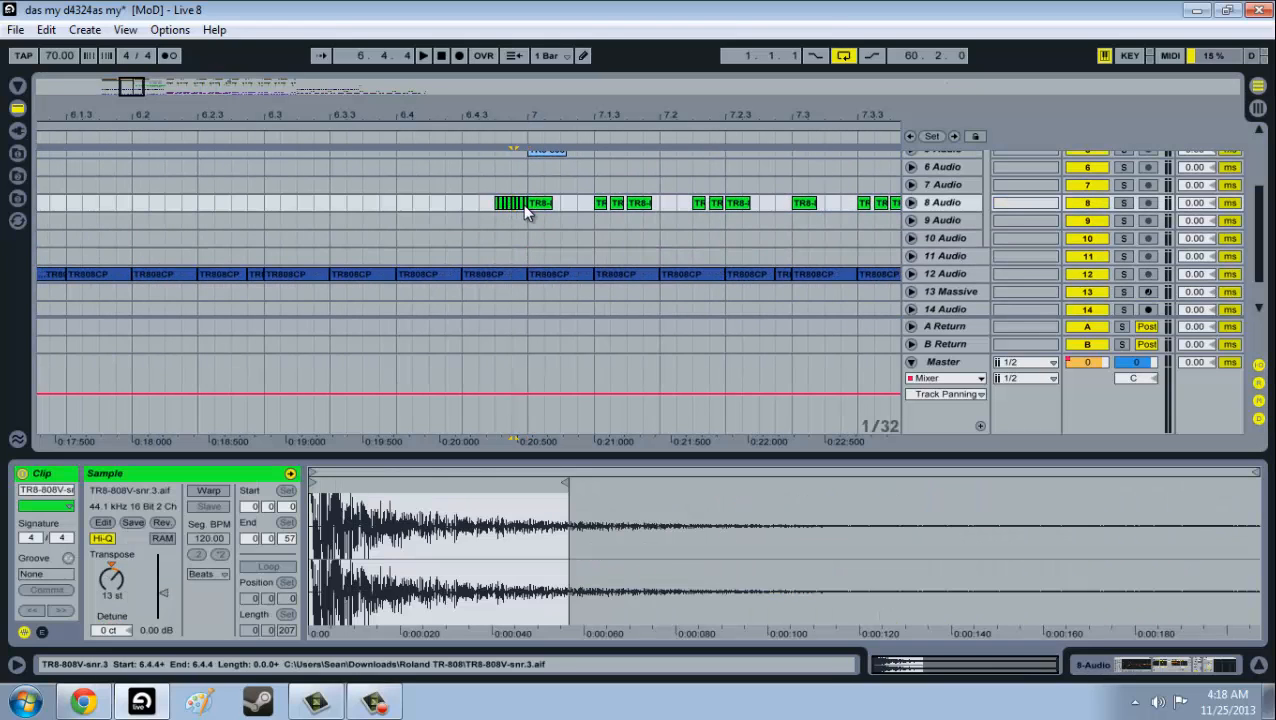
pyautogui.click(528, 203)
pyautogui.click(523, 187)
pyautogui.click(517, 203)
pyautogui.click(510, 187)
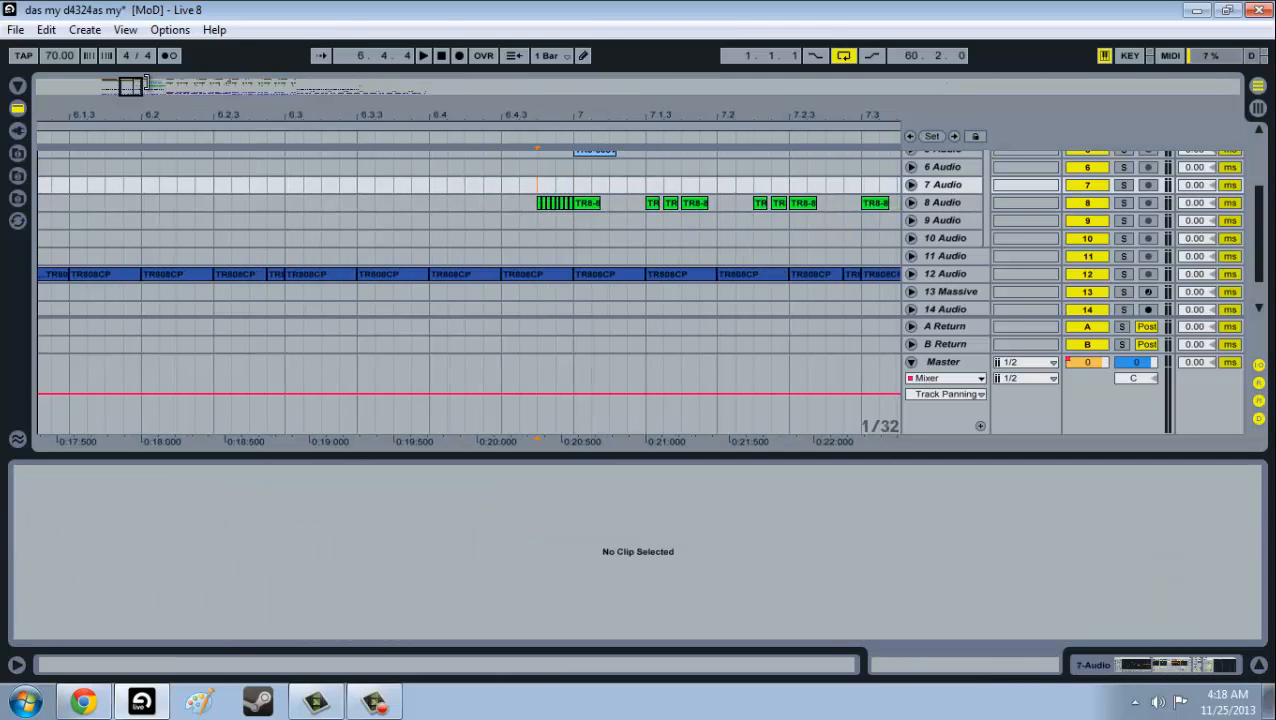
# Place the insert marker at 6.4.3 on 6 Audio, then select the kick clip at 7.1.1 on 5 Audio to show its sample.
pyautogui.moveTo(132, 86); pyautogui.dragTo(470, 197)
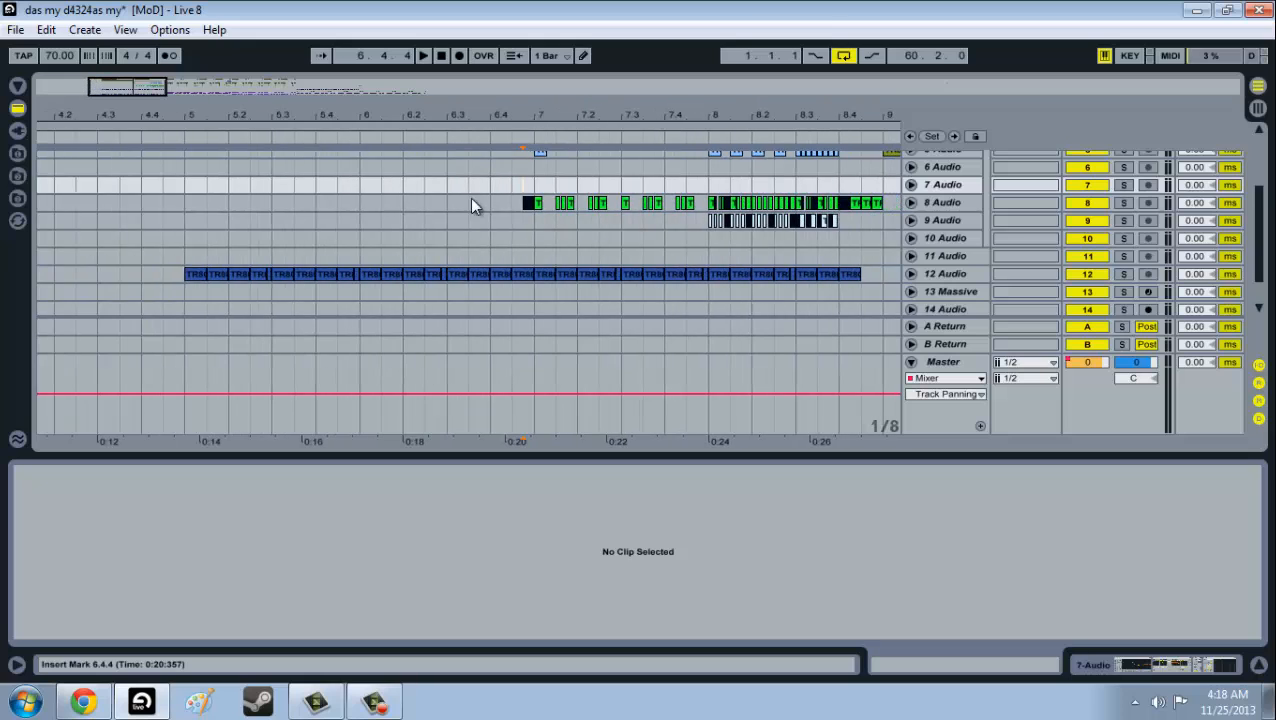
pyautogui.scroll(4, 513, 226)
pyautogui.click(510, 248)
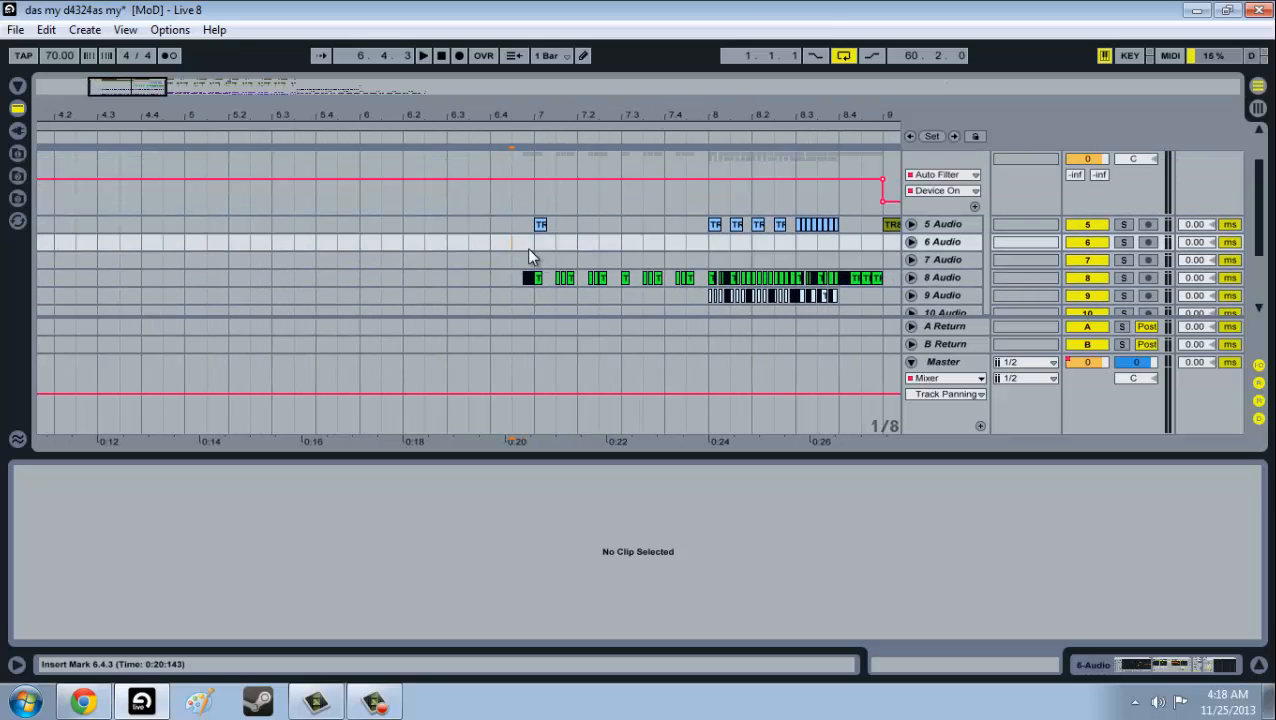
pyautogui.scroll(4, 603, 200)
pyautogui.scroll(-3, 581, 235)
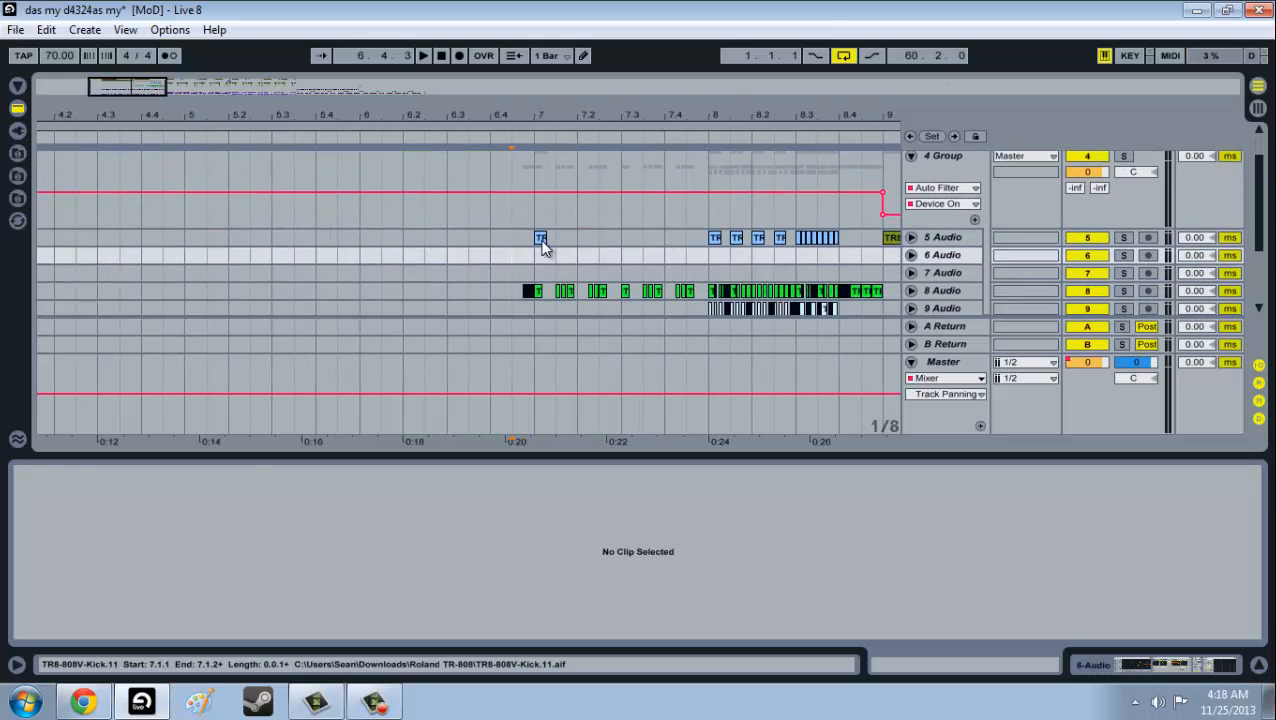
pyautogui.click(541, 241)
pyautogui.scroll(1, 747, 262)
pyautogui.scroll(1, 746, 262)
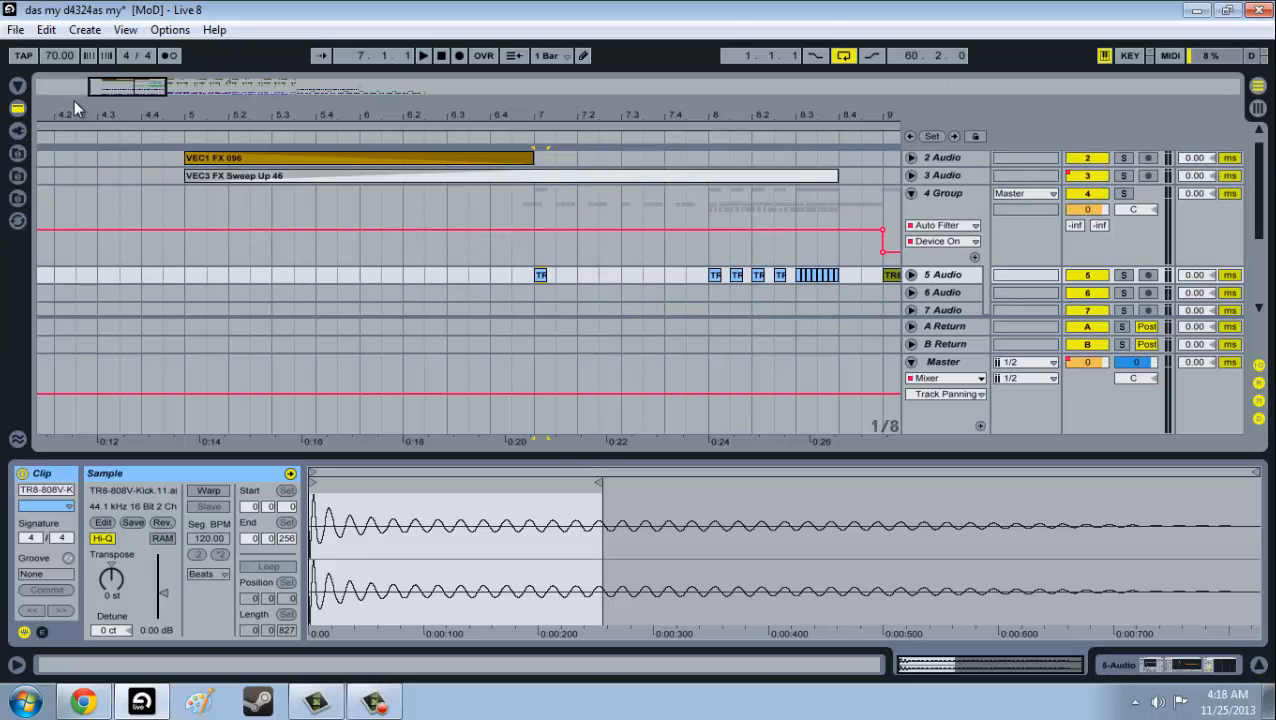
pyautogui.moveTo(128, 87); pyautogui.dragTo(143, 89)
pyautogui.scroll(-3, 497, 312)
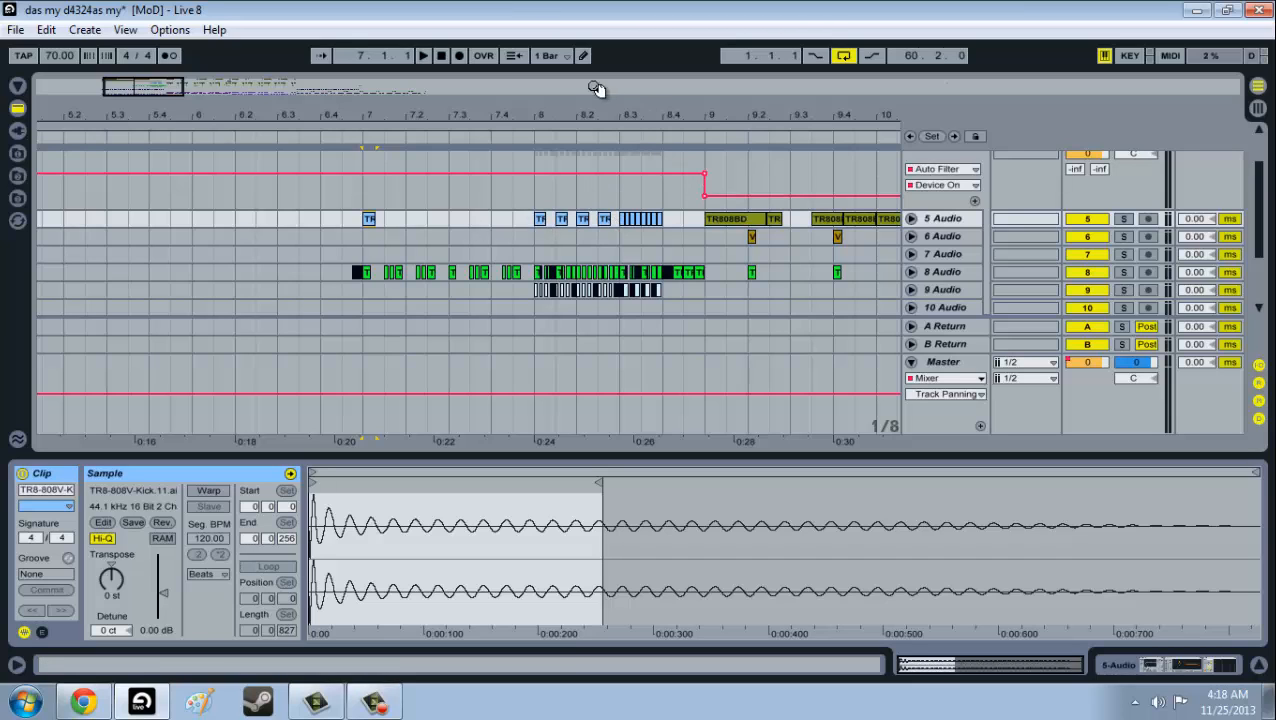
pyautogui.scroll(2, 429, 236)
pyautogui.scroll(2, 430, 236)
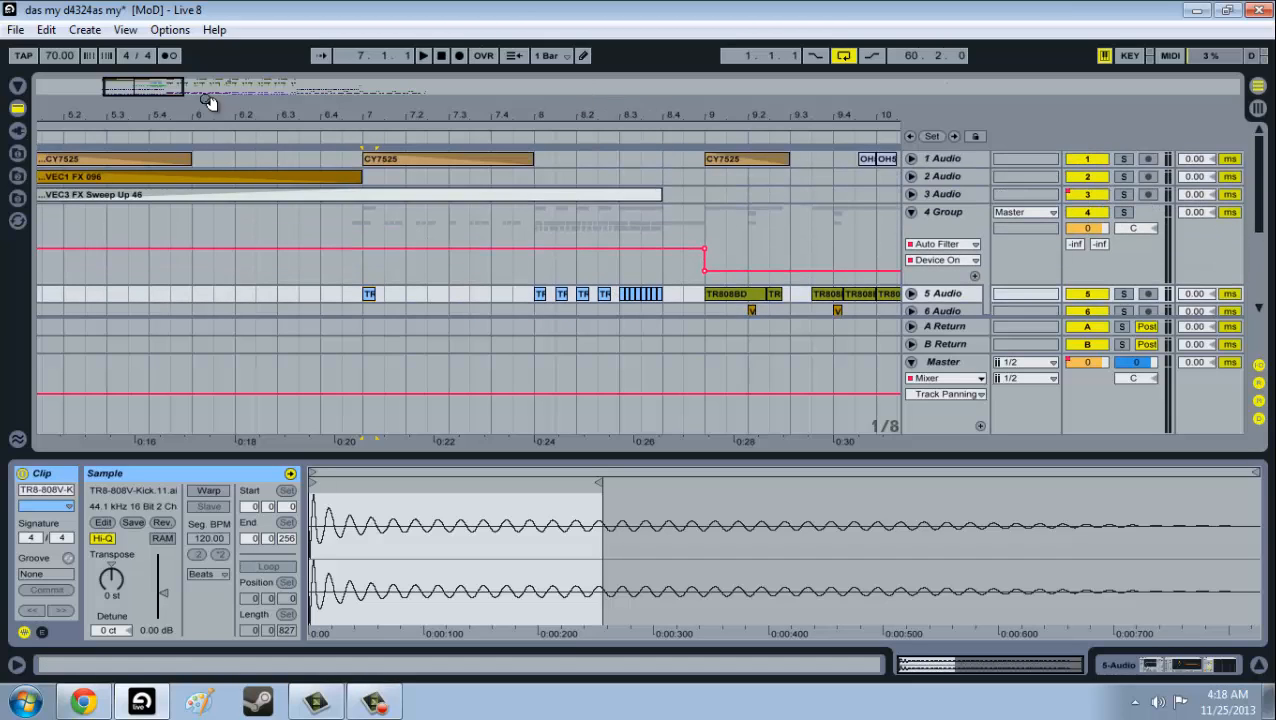
# Play from the kick clip at 7.1.1 on 5 Audio and examine the drum clips across bars 7 and 8.
pyautogui.moveTo(180, 97); pyautogui.dragTo(183, 104)
pyautogui.click(431, 293)
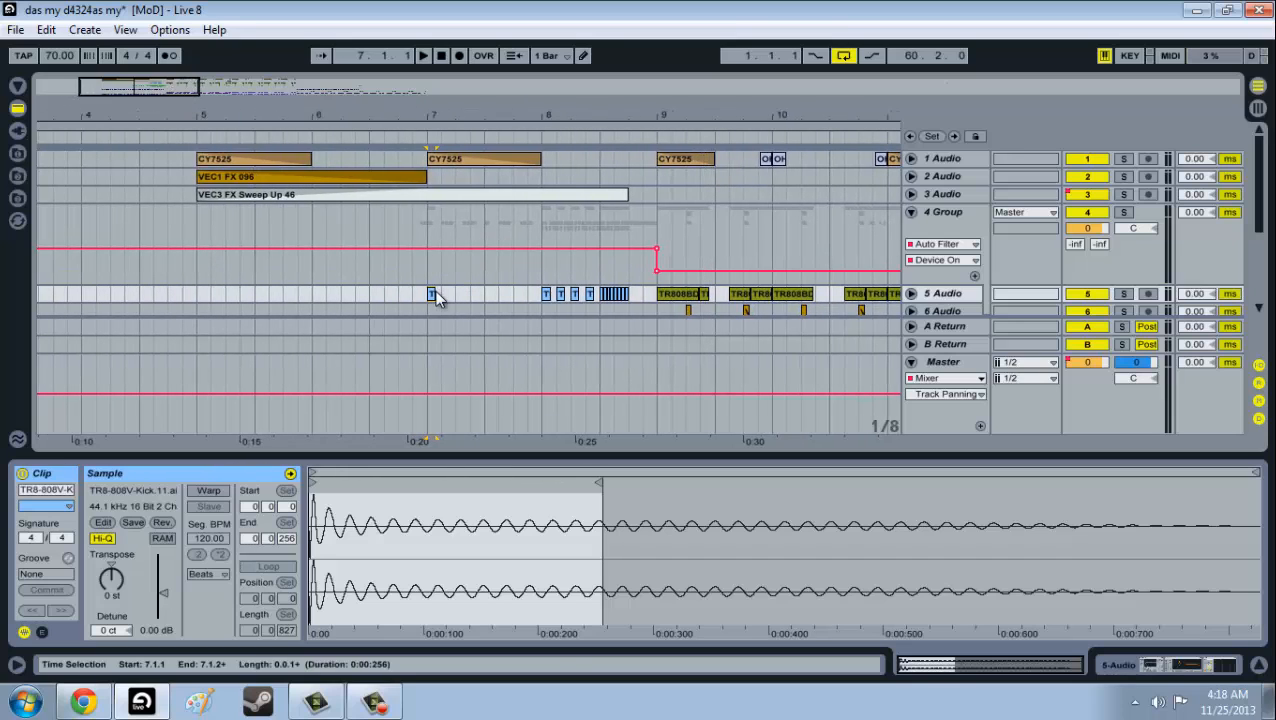
pyautogui.press('space')
pyautogui.scroll(-5, 514, 312)
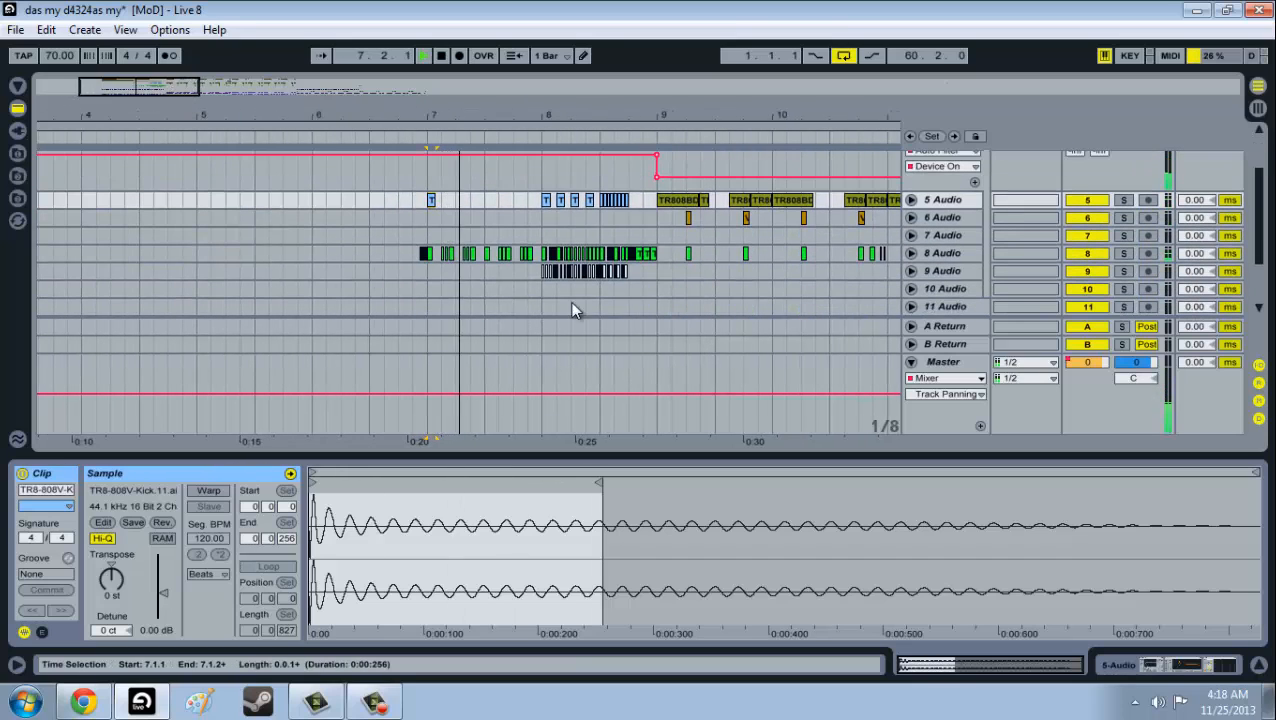
pyautogui.scroll(5, 637, 279)
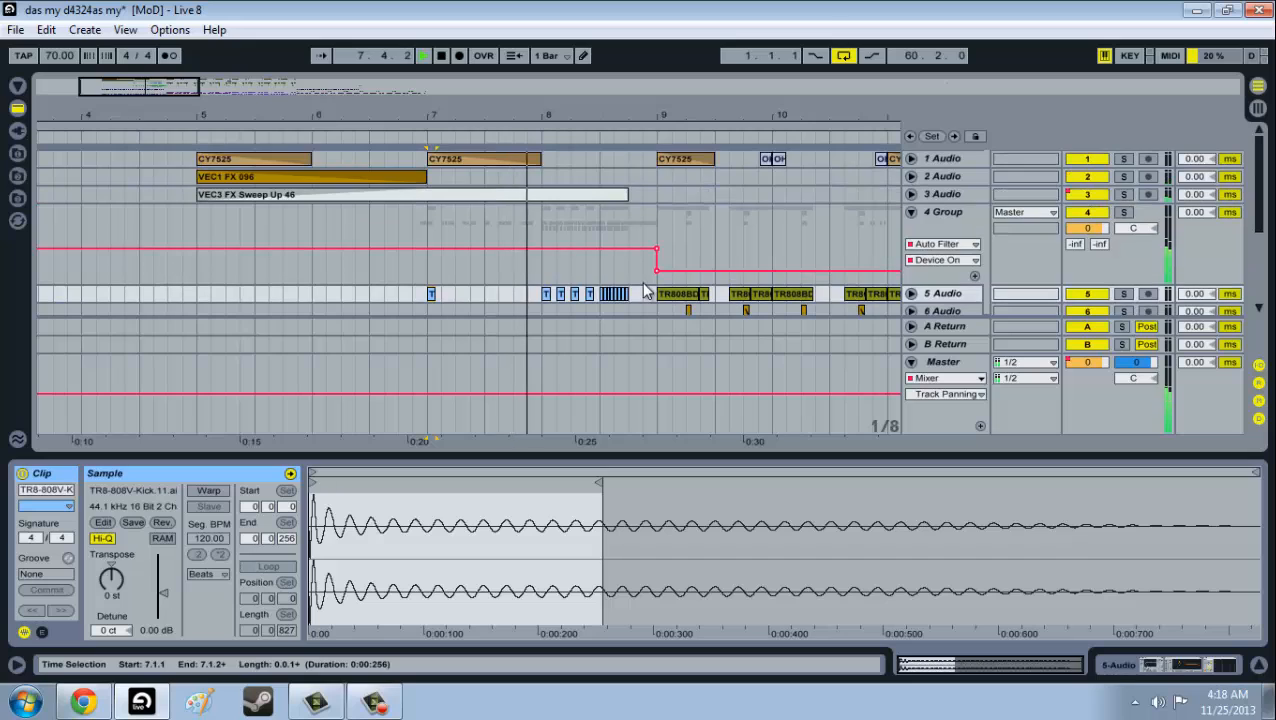
# Display the Mixer Speaker On automation of 3 Audio and draw it off from 8.4.1 to 9.1.1, after the sweep clip.
pyautogui.click(558, 195)
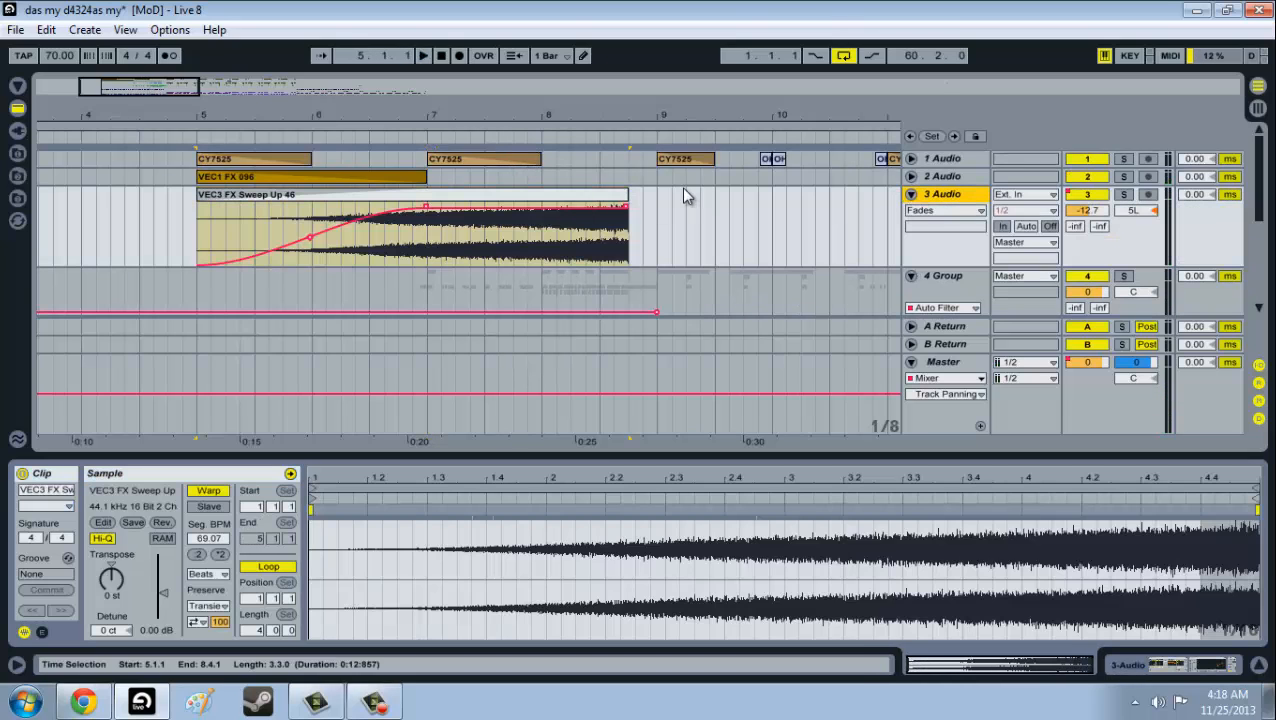
pyautogui.click(632, 232)
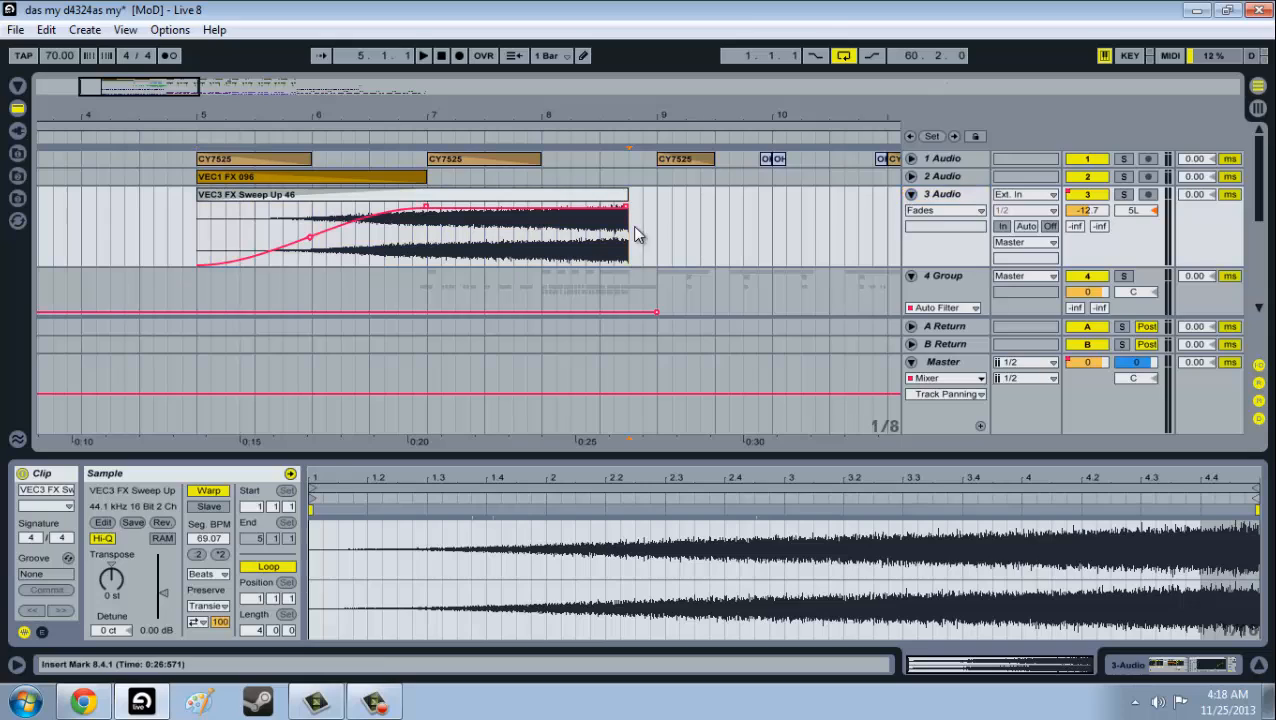
pyautogui.click(945, 210)
pyautogui.click(935, 250)
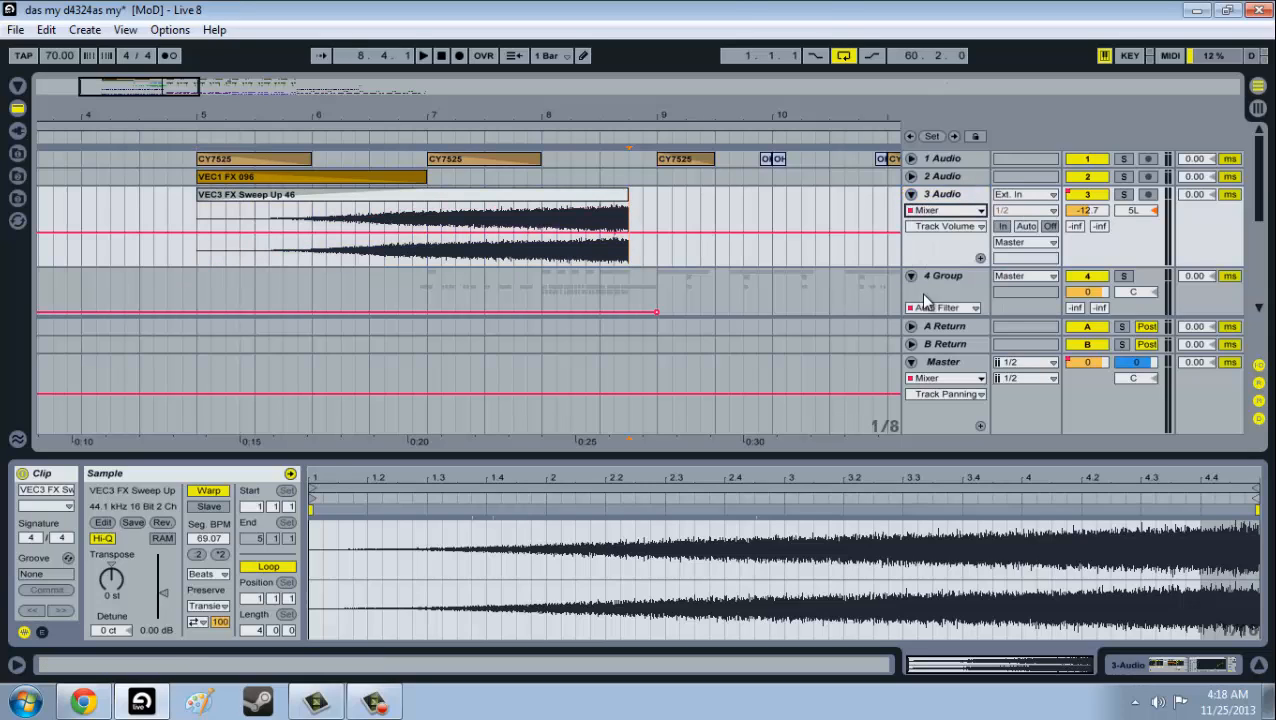
pyautogui.click(945, 226)
pyautogui.click(945, 240)
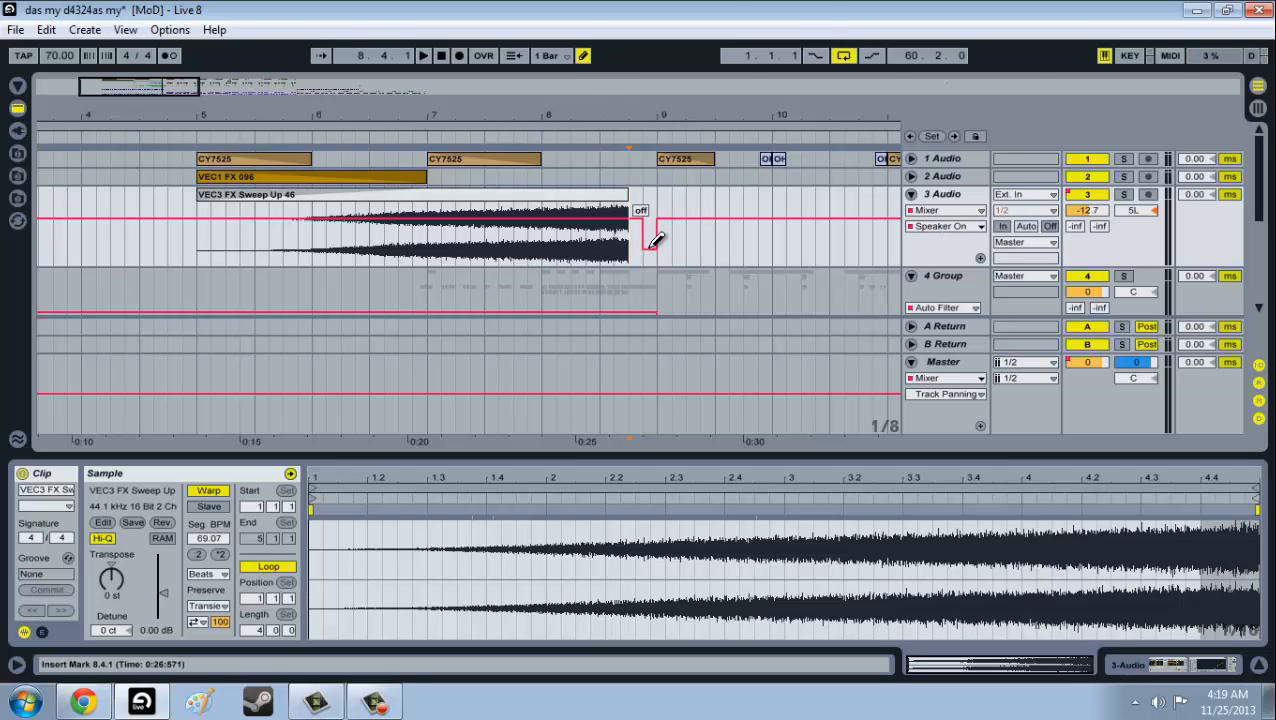
pyautogui.moveTo(651, 243); pyautogui.dragTo(645, 243)
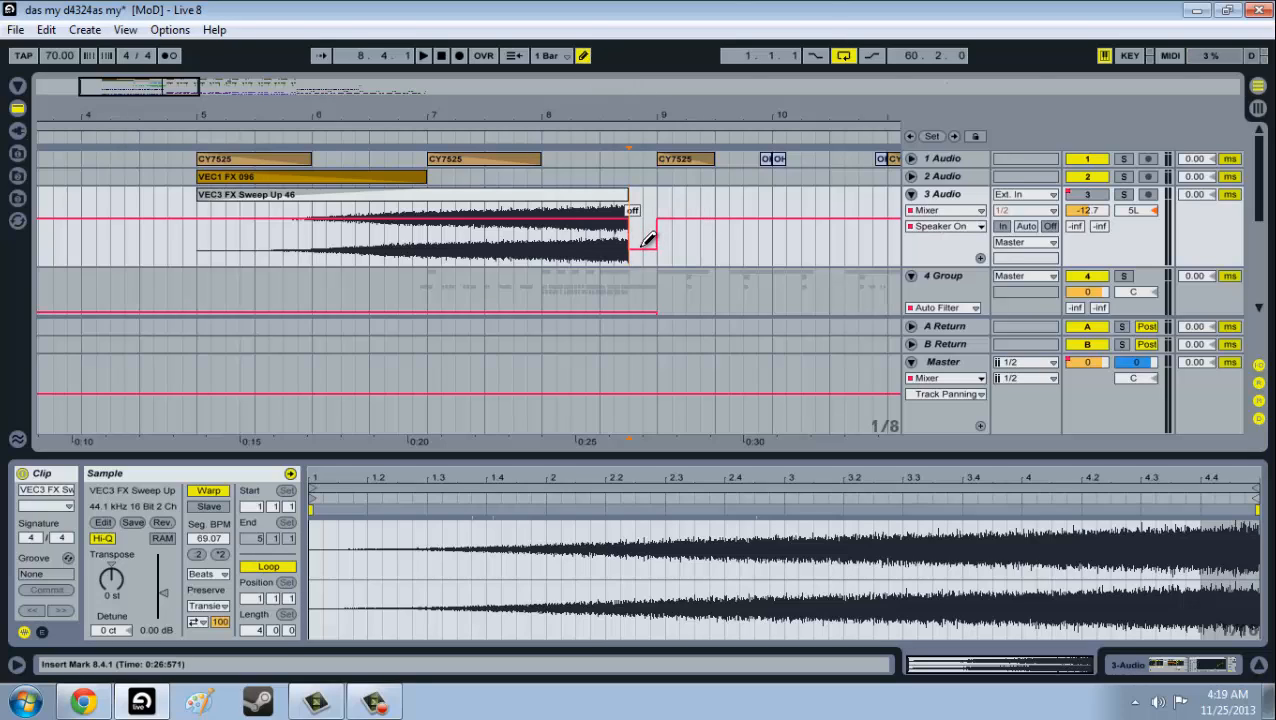
pyautogui.click(583, 56)
# Play 3 Audio soloed from 8.1.3 past bar 9, then unsolo it and stop.
pyautogui.click(622, 195)
pyautogui.click(558, 243)
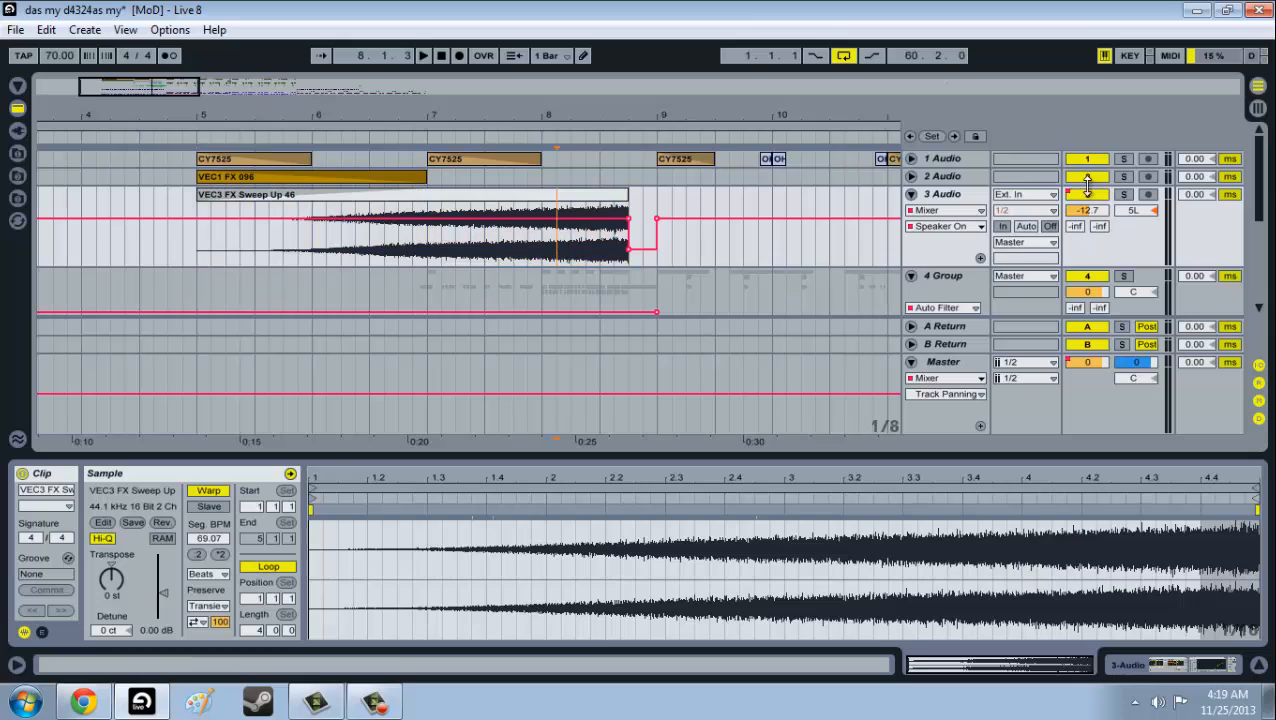
pyautogui.click(1124, 194)
pyautogui.press('space')
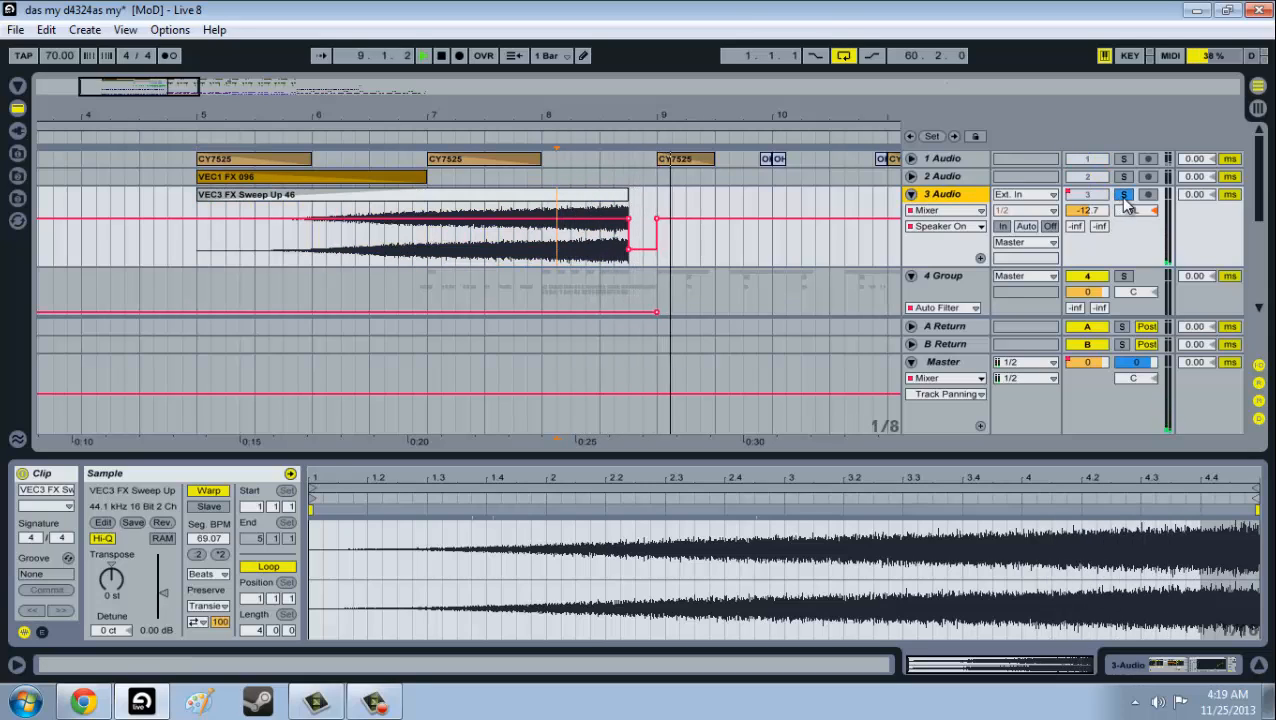
pyautogui.click(1124, 196)
pyautogui.press('space')
# Select the VEC3 FX Sweep Up 46 clip and show the effects on 3 Audio.
pyautogui.click(622, 195)
pyautogui.click(945, 194)
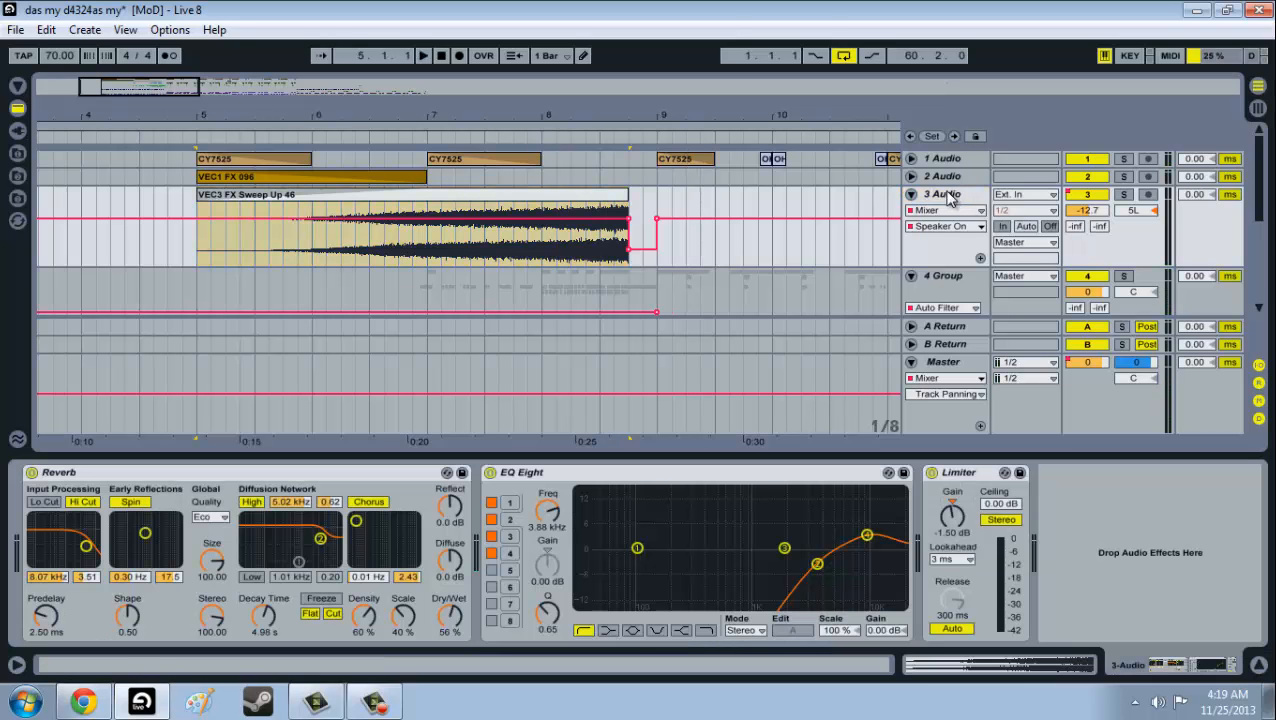
pyautogui.scroll(-4, 585, 225)
pyautogui.scroll(3, 584, 222)
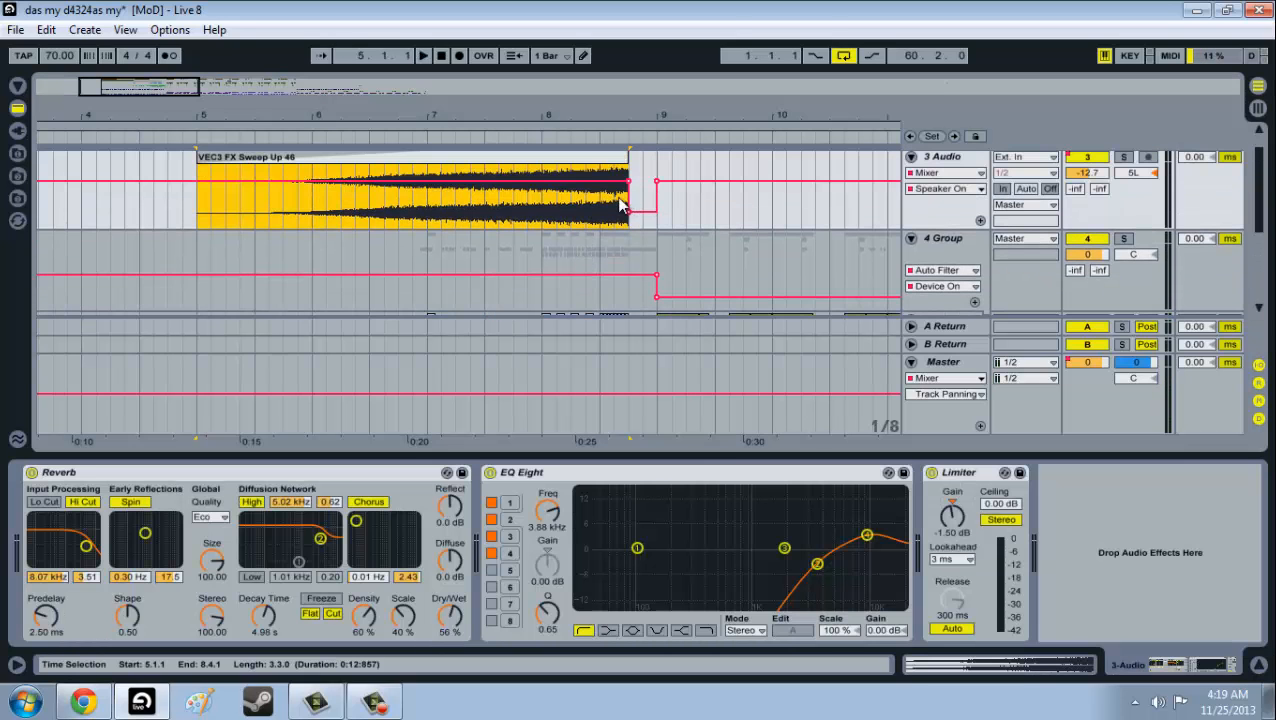
# Place the insert marker at 8.3.1 on 3 Audio, then at 8.1.1 on 4 Group and 6 Audio.
pyautogui.click(607, 212)
pyautogui.scroll(2, 607, 212)
pyautogui.scroll(-5, 609, 216)
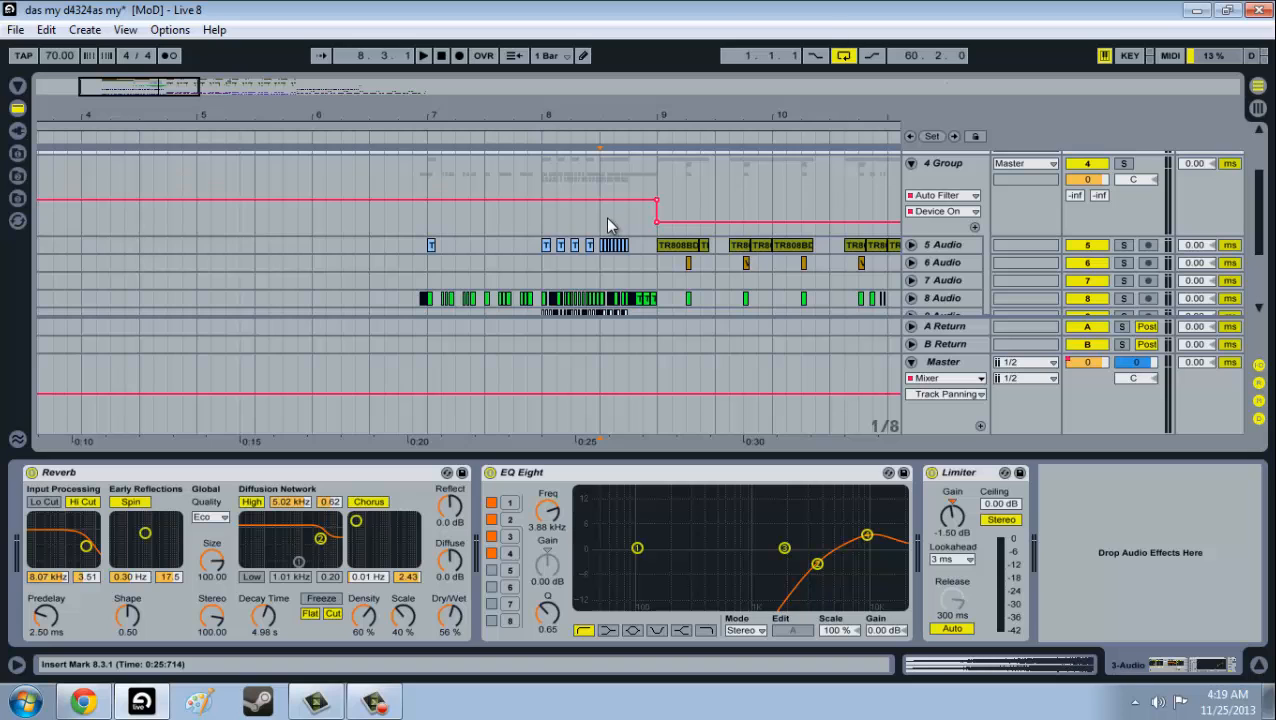
pyautogui.click(540, 232)
pyautogui.scroll(-4, 544, 233)
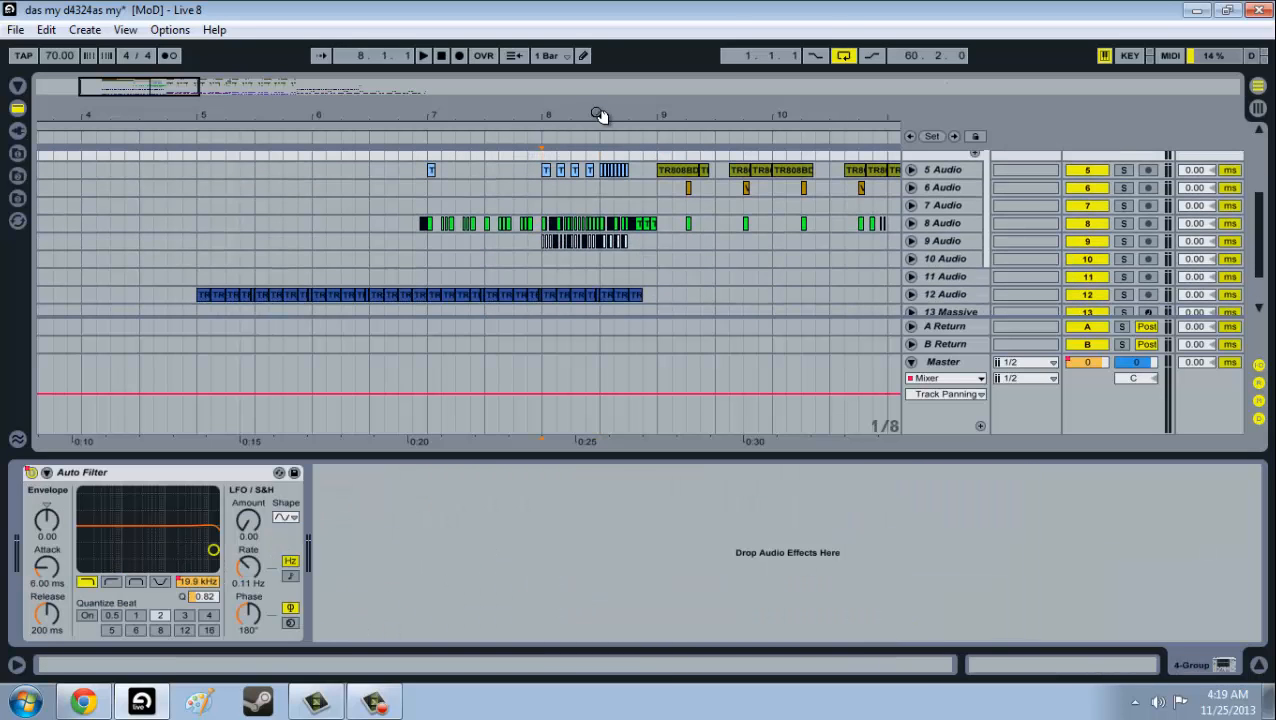
pyautogui.moveTo(598, 114); pyautogui.dragTo(600, 112)
pyautogui.click(519, 195)
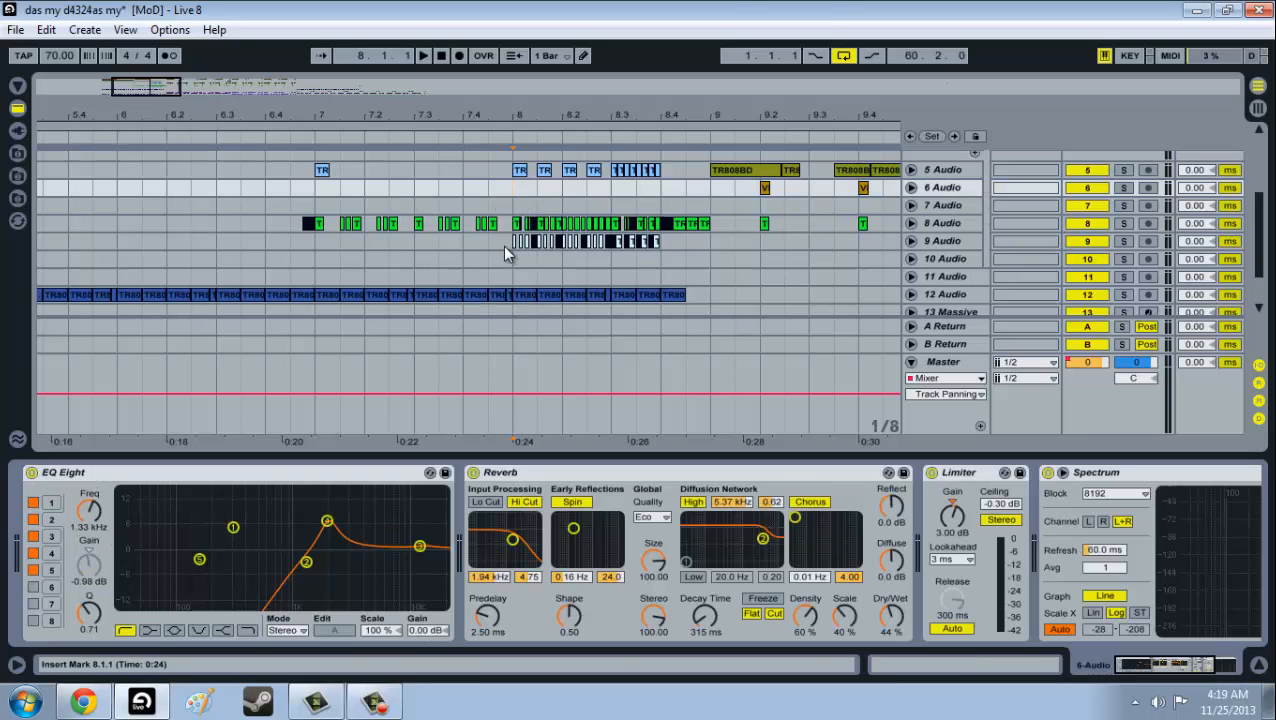
# Mark the clips from 8.1.1 to 8.4.1 on 8 Audio and 9 Audio, show 8 Audio's effects and play the stretch.
pyautogui.moveTo(502, 245); pyautogui.dragTo(654, 245)
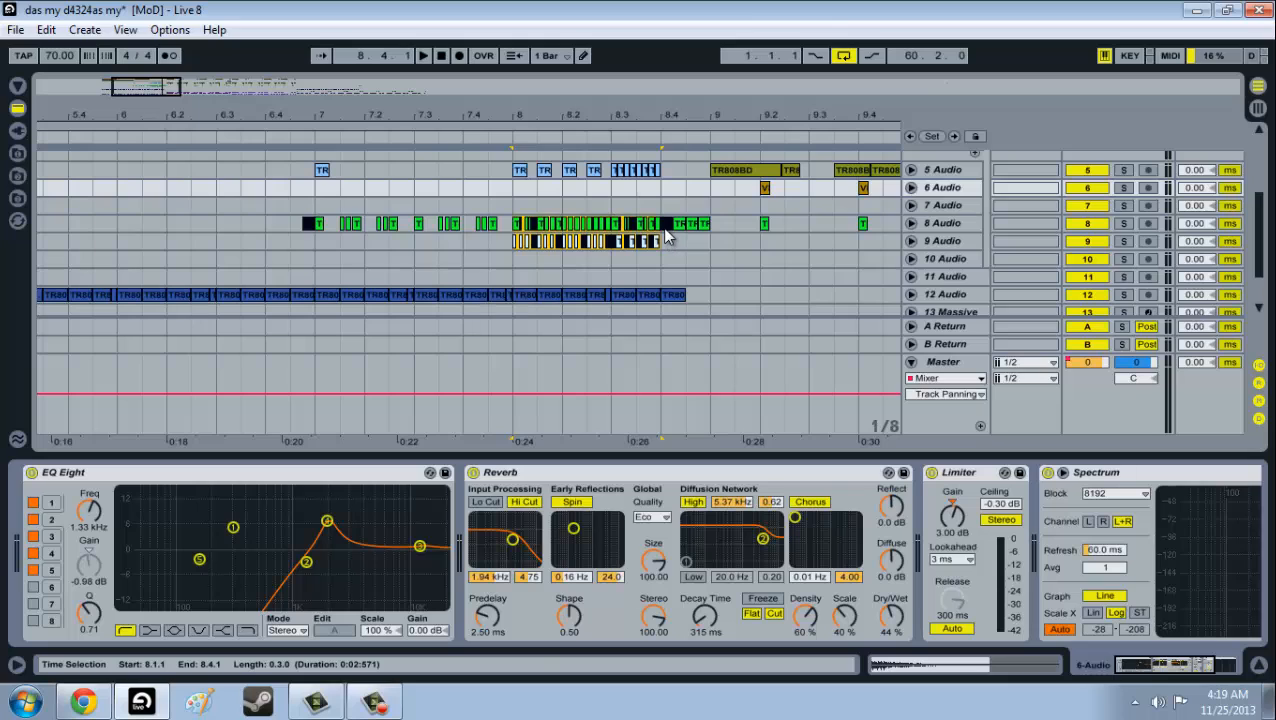
pyautogui.click(943, 223)
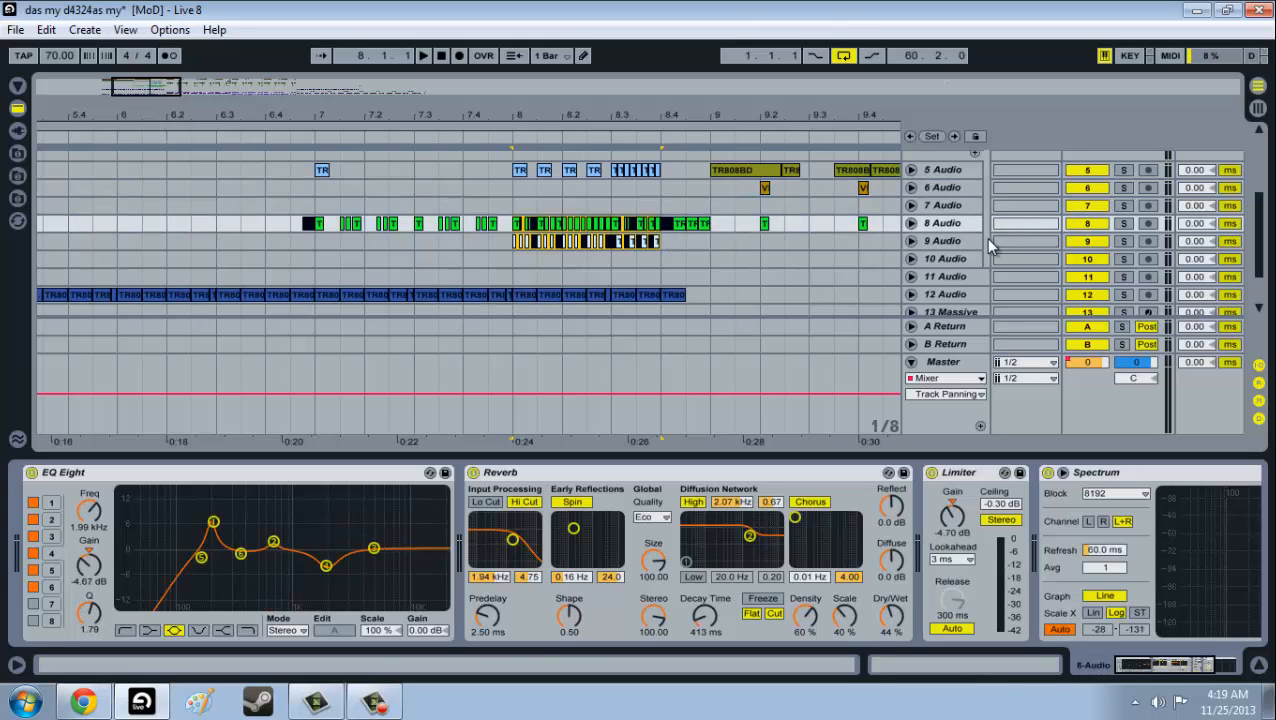
pyautogui.press('space')
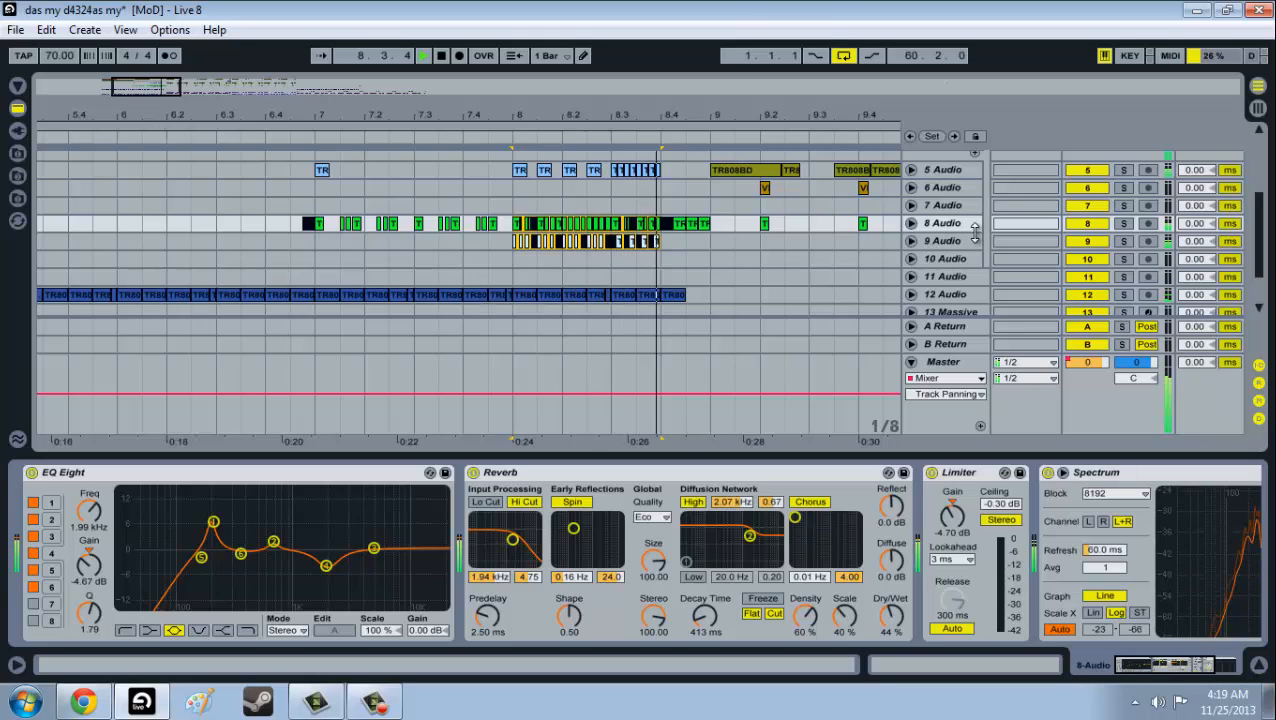
# Play from 8.4.1 with 8 Audio soloed and stop at about bar 9.
pyautogui.moveTo(517, 223); pyautogui.dragTo(663, 215)
pyautogui.click(662, 207)
pyautogui.press('space')
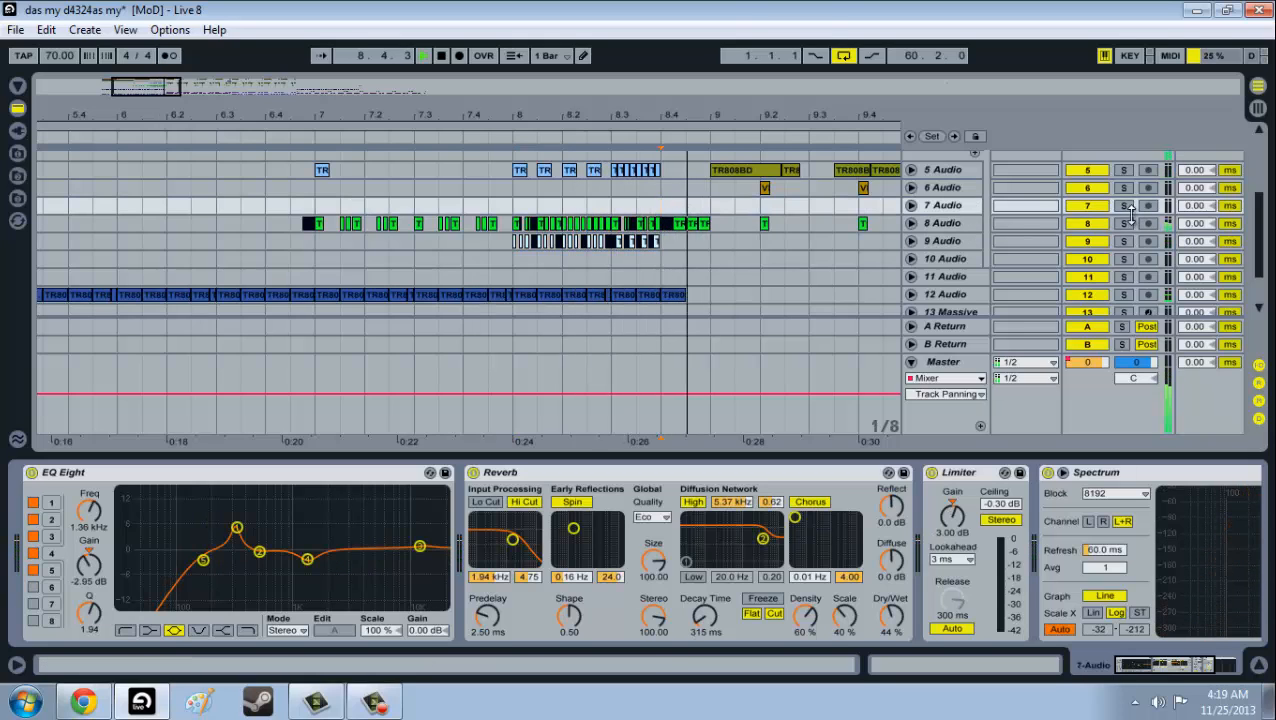
pyautogui.press('space')
pyautogui.click(1124, 225)
pyautogui.press('space')
pyautogui.press('space')
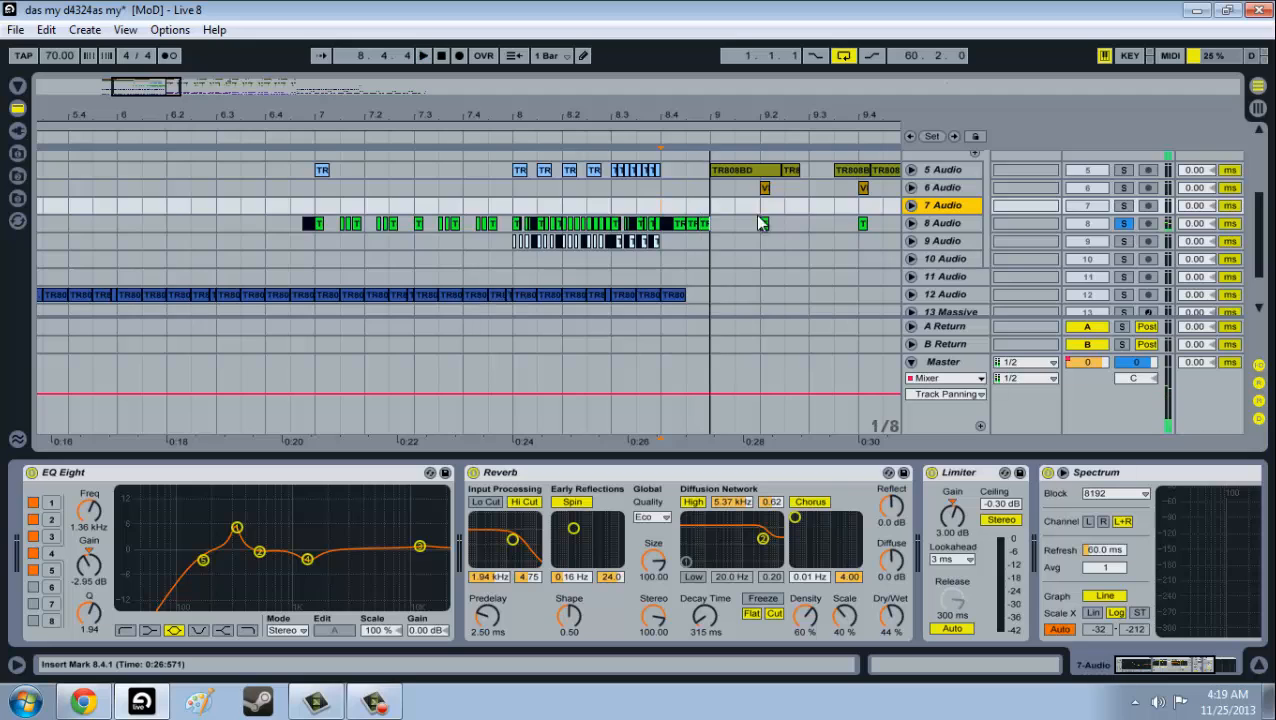
# Mark the stretch from 8.4.1 to 9.1.1 on 6 Audio and 7 Audio.
pyautogui.scroll(-4, 680, 212)
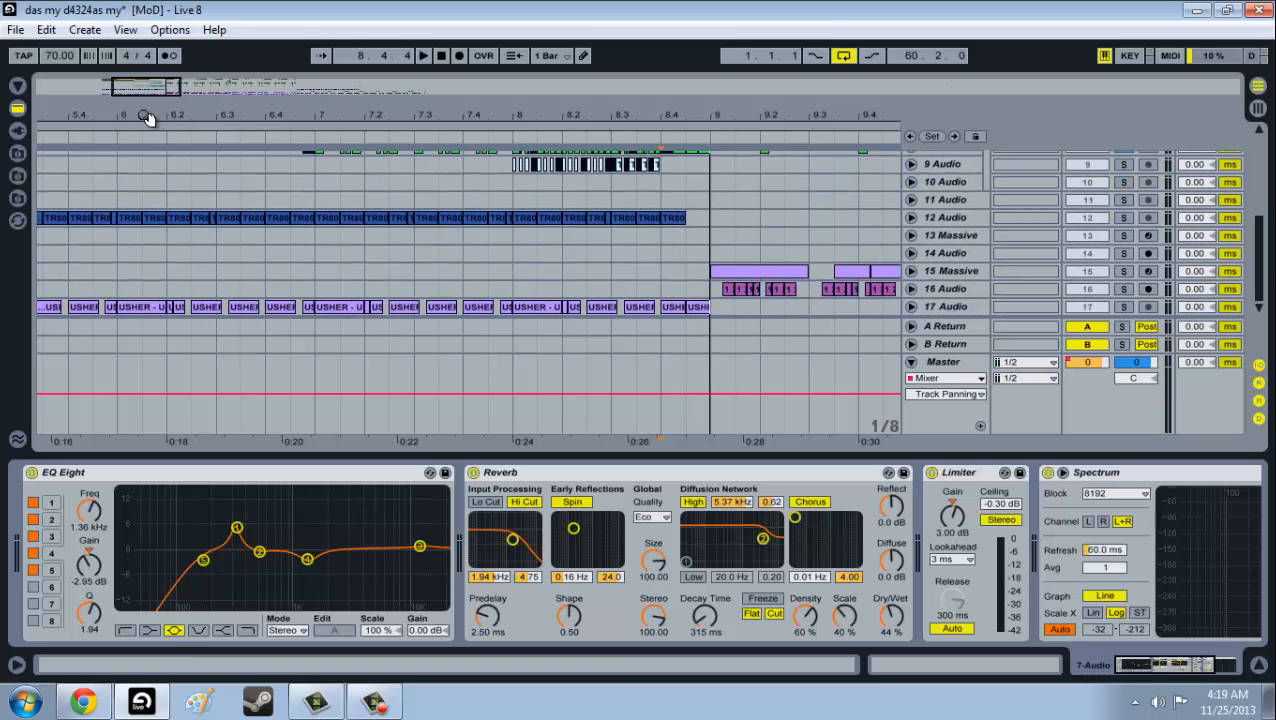
pyautogui.moveTo(149, 117); pyautogui.dragTo(144, 93)
pyautogui.scroll(2, 550, 291)
pyautogui.scroll(3, 560, 280)
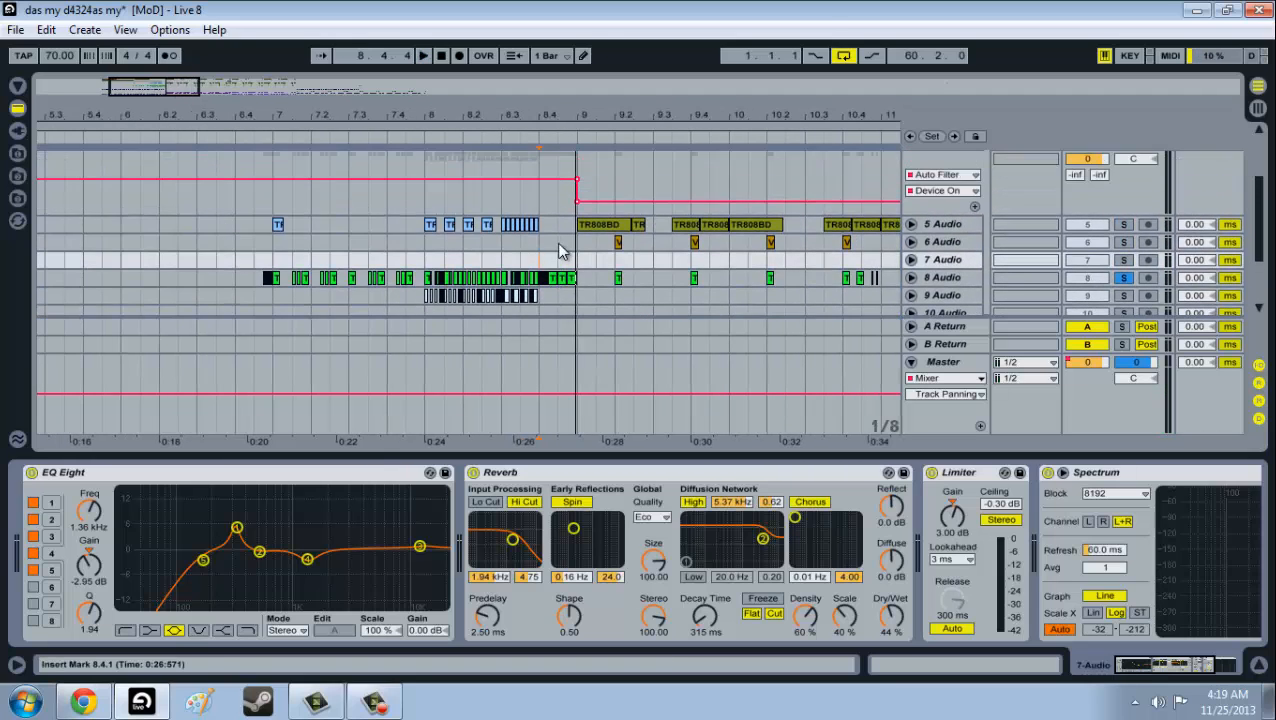
pyautogui.moveTo(561, 245); pyautogui.dragTo(578, 262)
pyautogui.moveTo(552, 107); pyautogui.dragTo(590, 106)
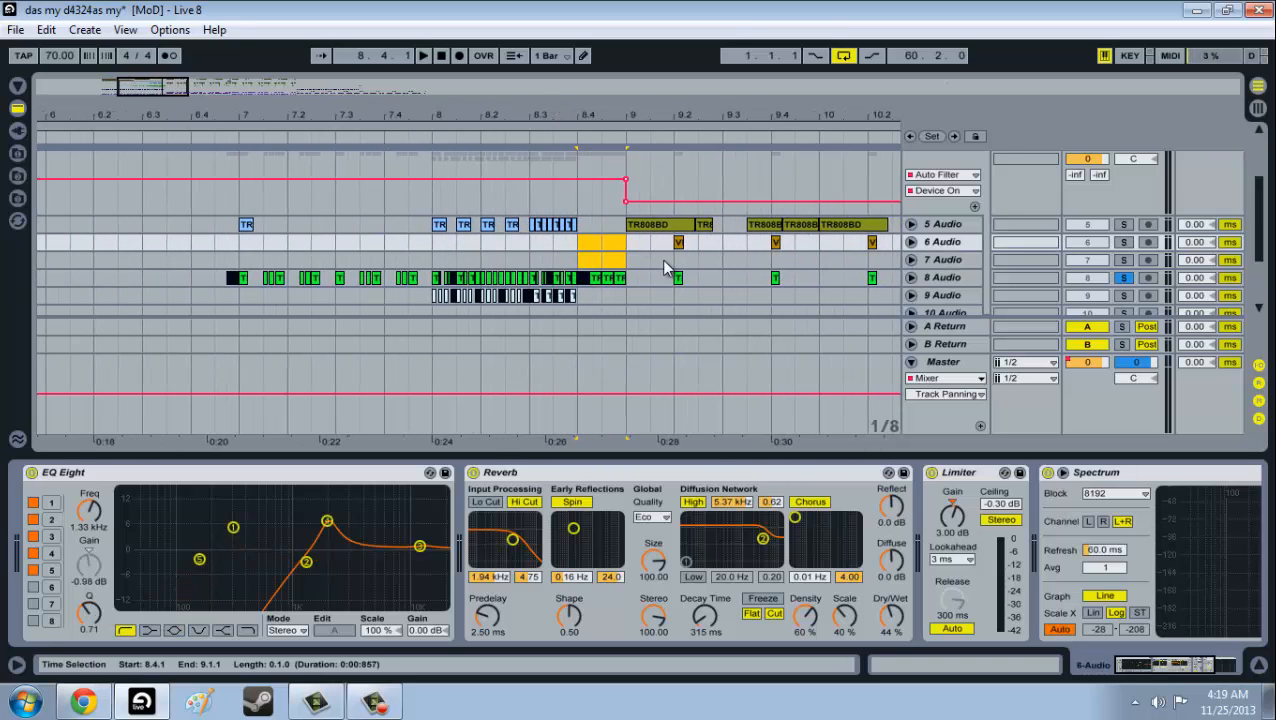
# Play briefly from 8.1.1 with 8 Audio still soloed, stop at 8.1.3 and look over the tracks below.
pyautogui.scroll(-3, 655, 260)
pyautogui.scroll(1, 472, 252)
pyautogui.click(426, 250)
pyautogui.press('space')
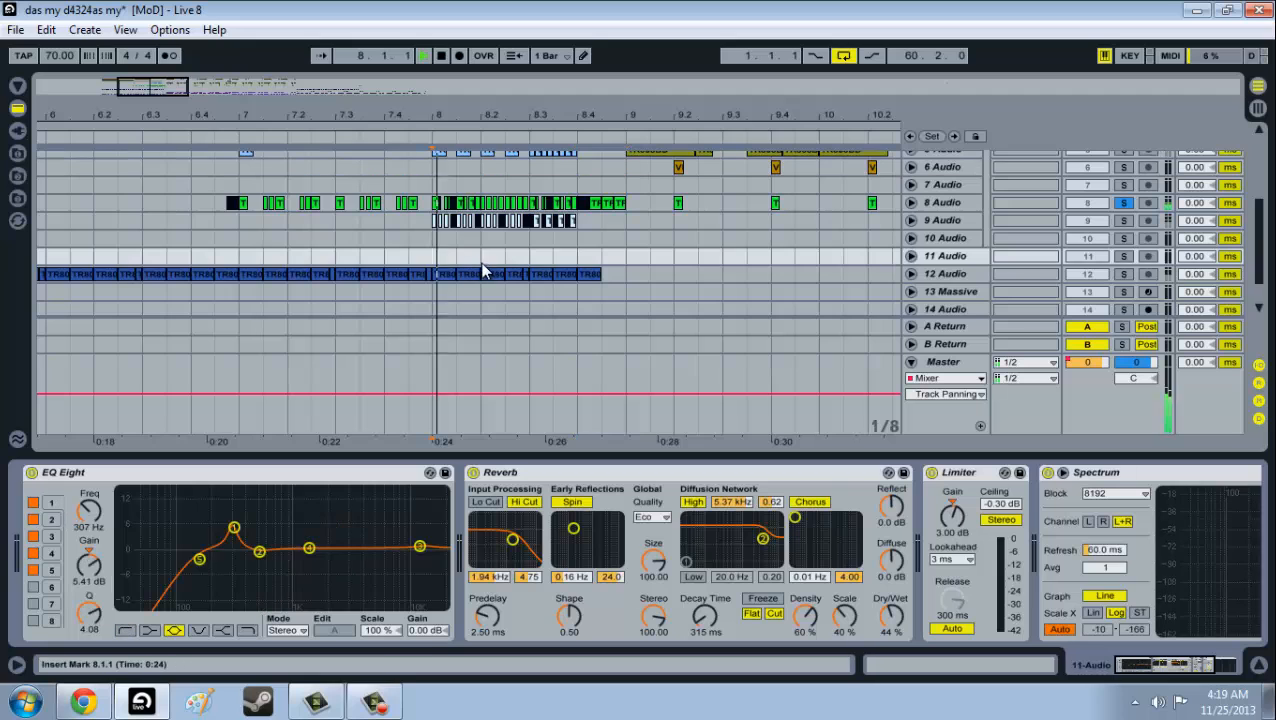
pyautogui.scroll(2, 448, 250)
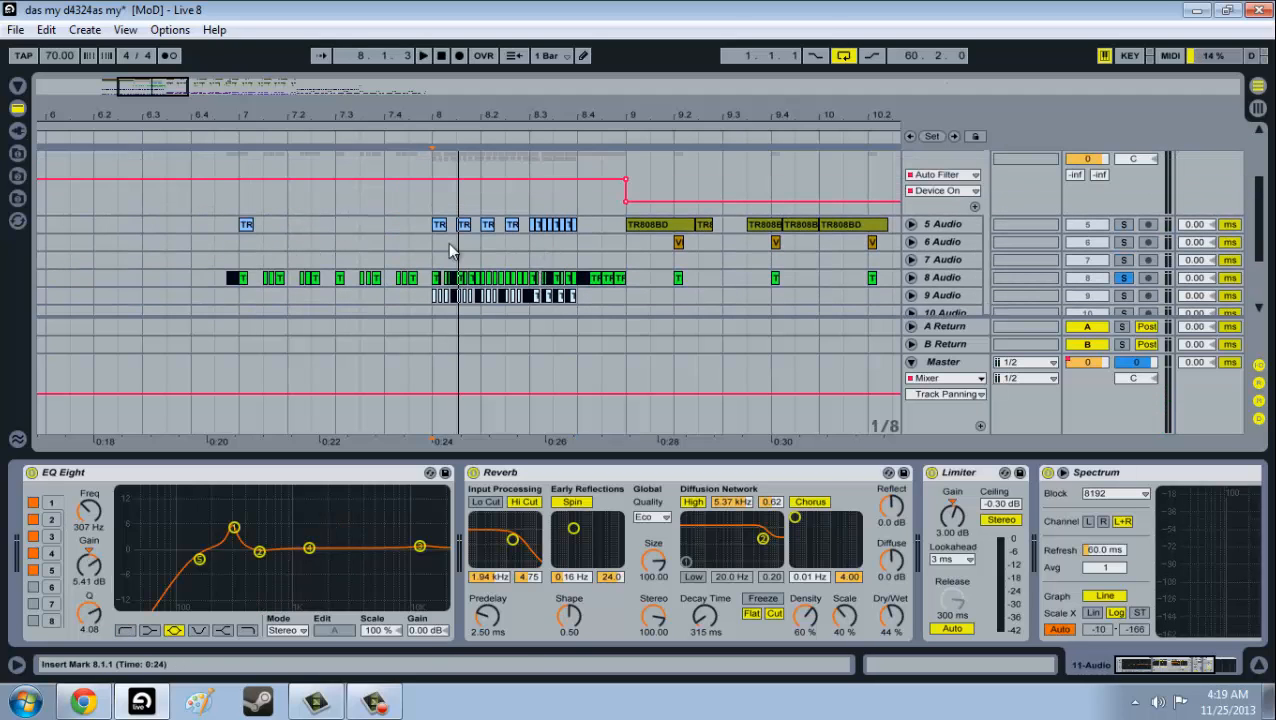
pyautogui.scroll(-5, 600, 258)
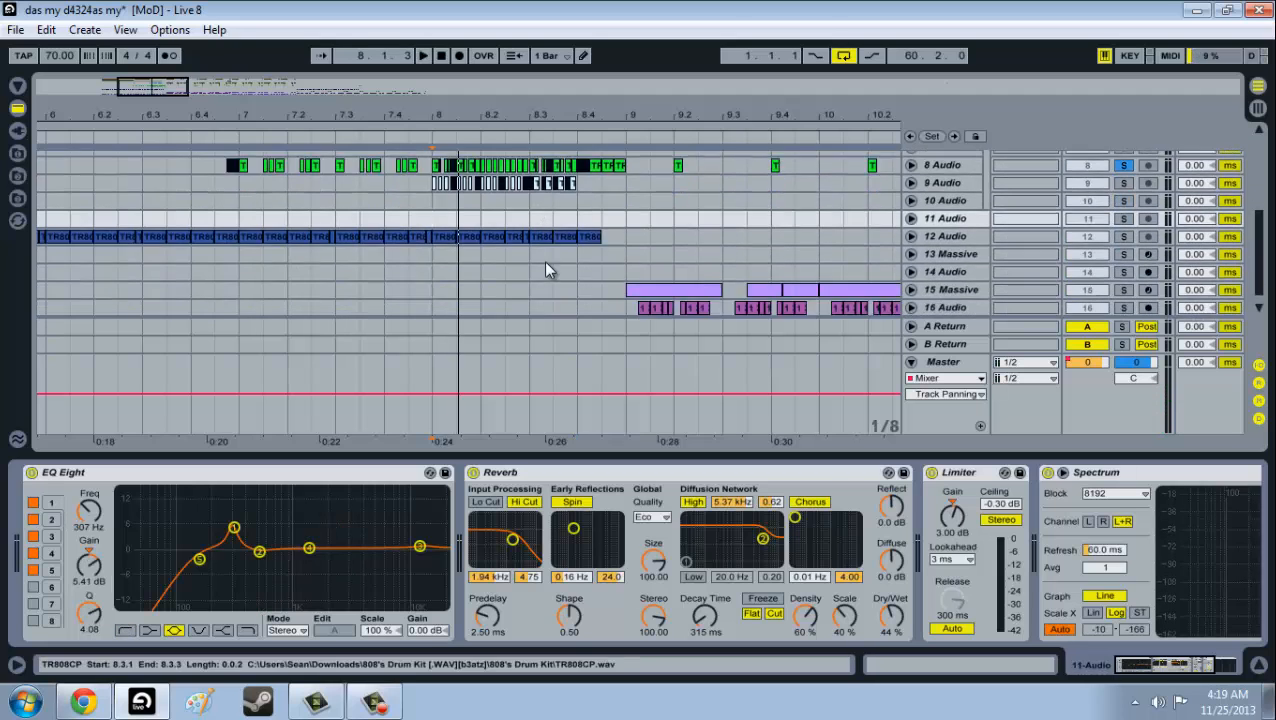
# Mark the stretch from 8.4.1 to 9.1.1 on 8 Audio and 9 Audio, then select the last clap clip on 12 Audio.
pyautogui.scroll(2, 580, 220)
pyautogui.moveTo(583, 218); pyautogui.dragTo(626, 204)
pyautogui.scroll(-3, 619, 235)
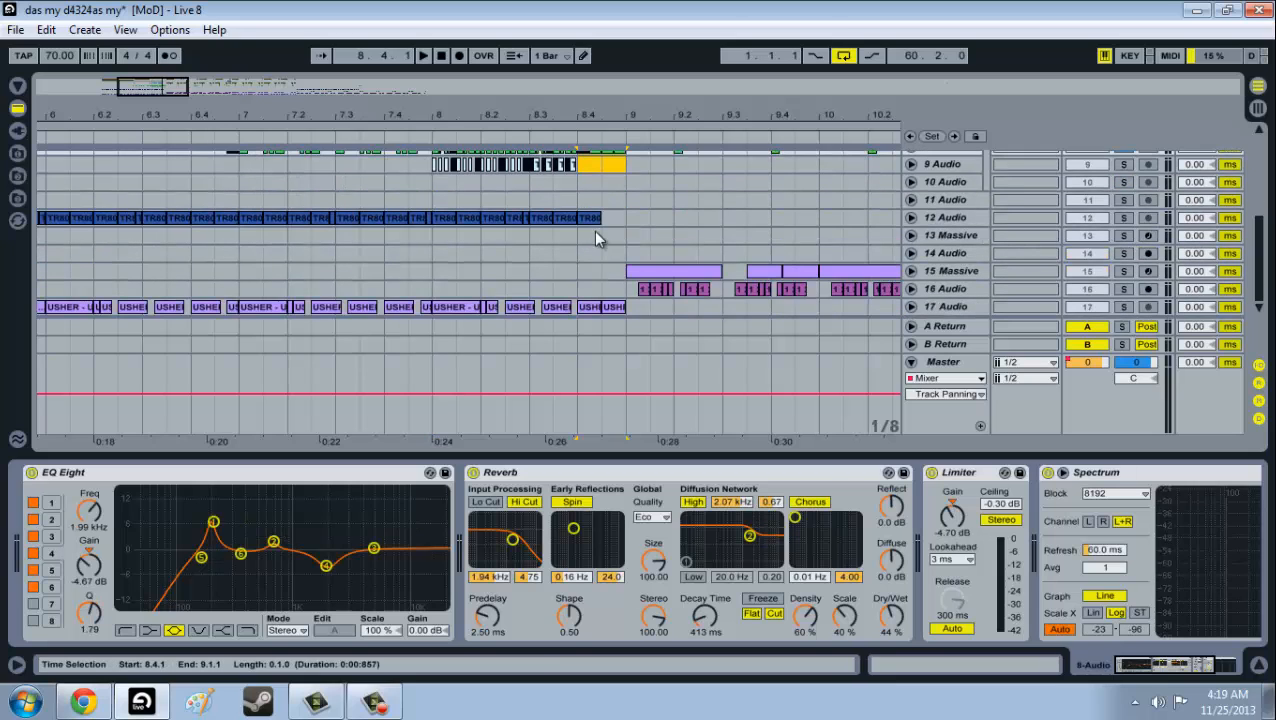
pyautogui.click(595, 219)
# Mark 8.4.1 to 9.1.1 on 16 Audio and 17 Audio, then show the samples of the two USHER vocal clips there.
pyautogui.moveTo(579, 286); pyautogui.dragTo(626, 306)
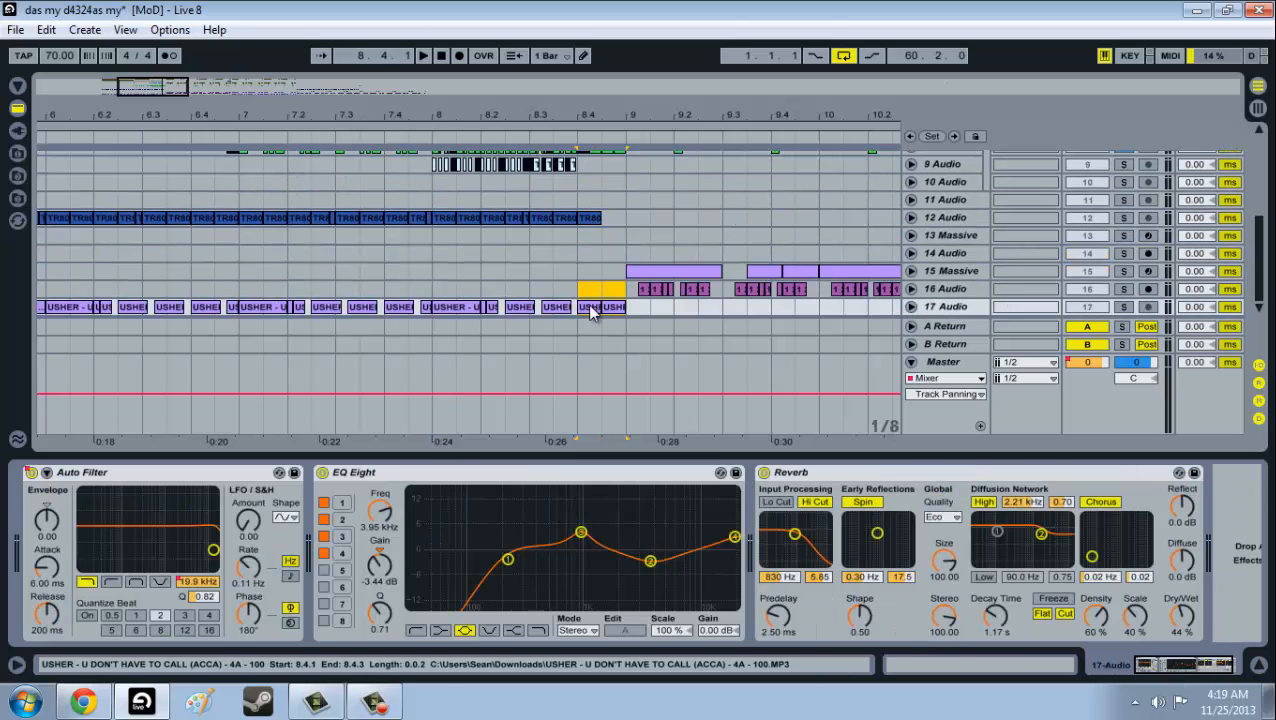
pyautogui.click(613, 305)
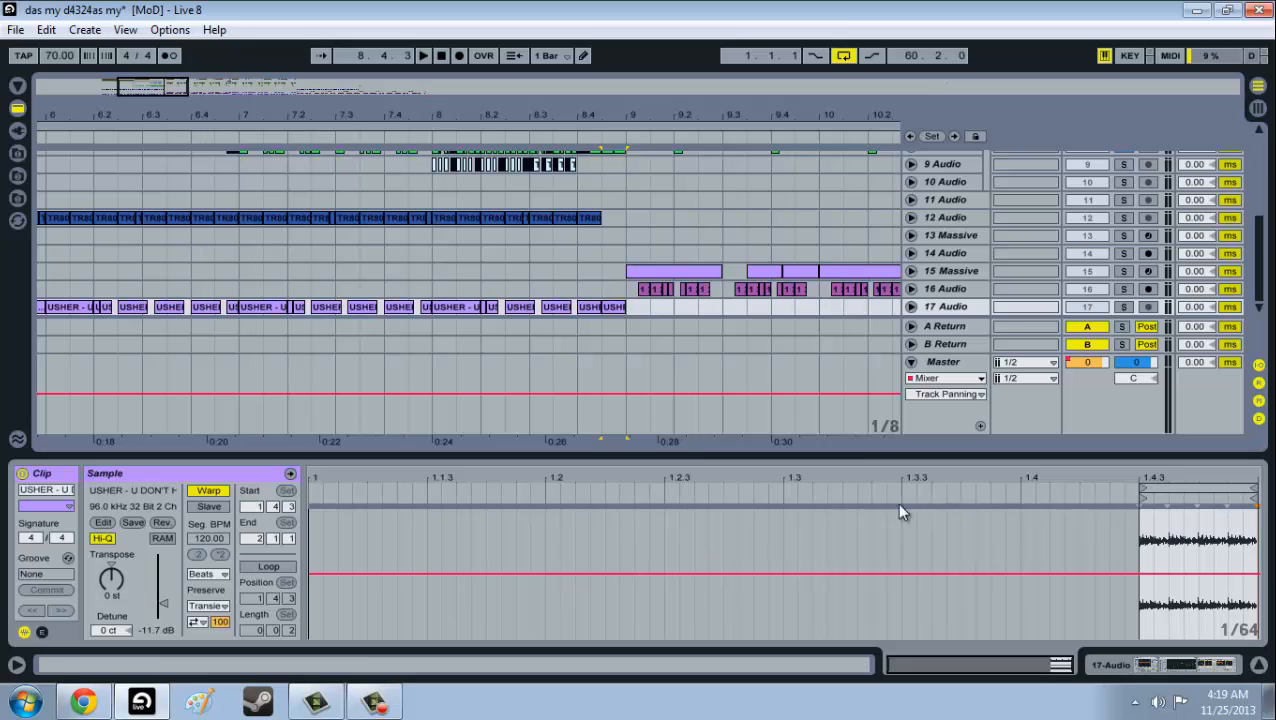
pyautogui.click(588, 307)
pyautogui.click(612, 308)
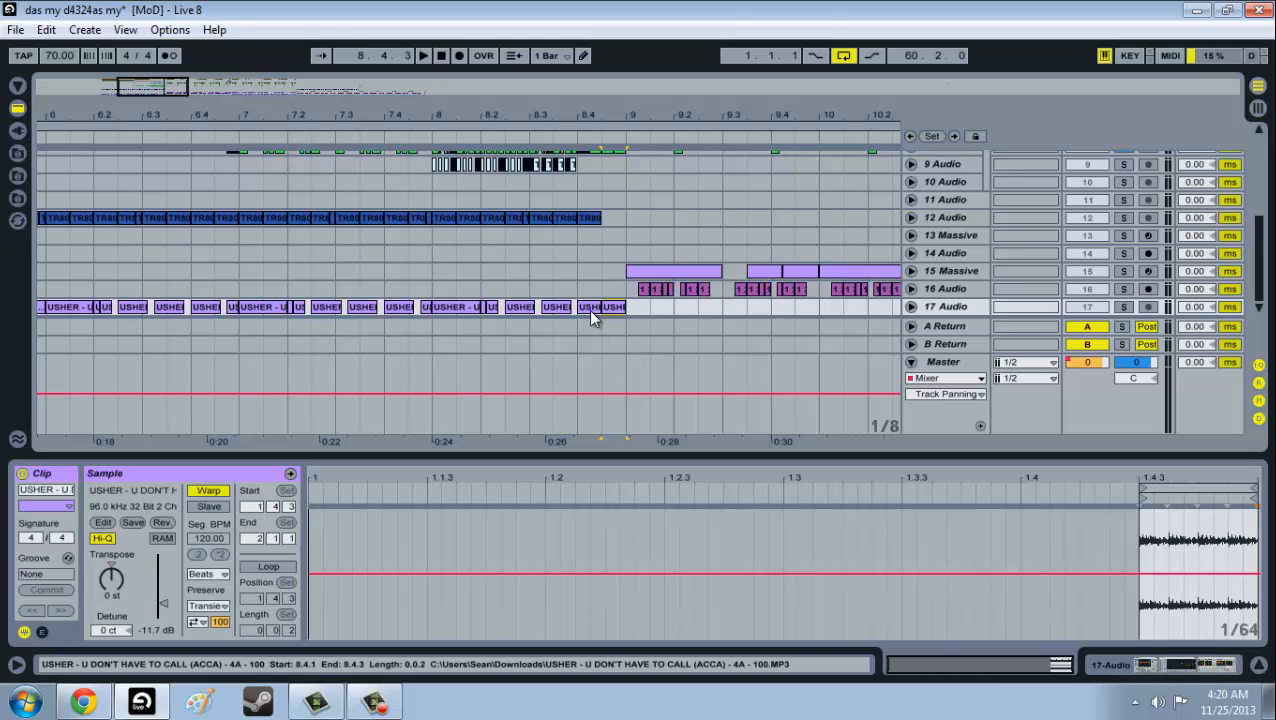
# Select the TR808CP clip at 8.4.1 on 12 Audio to show its sample.
pyautogui.scroll(2, 594, 287)
pyautogui.scroll(-1, 581, 274)
pyautogui.click(588, 240)
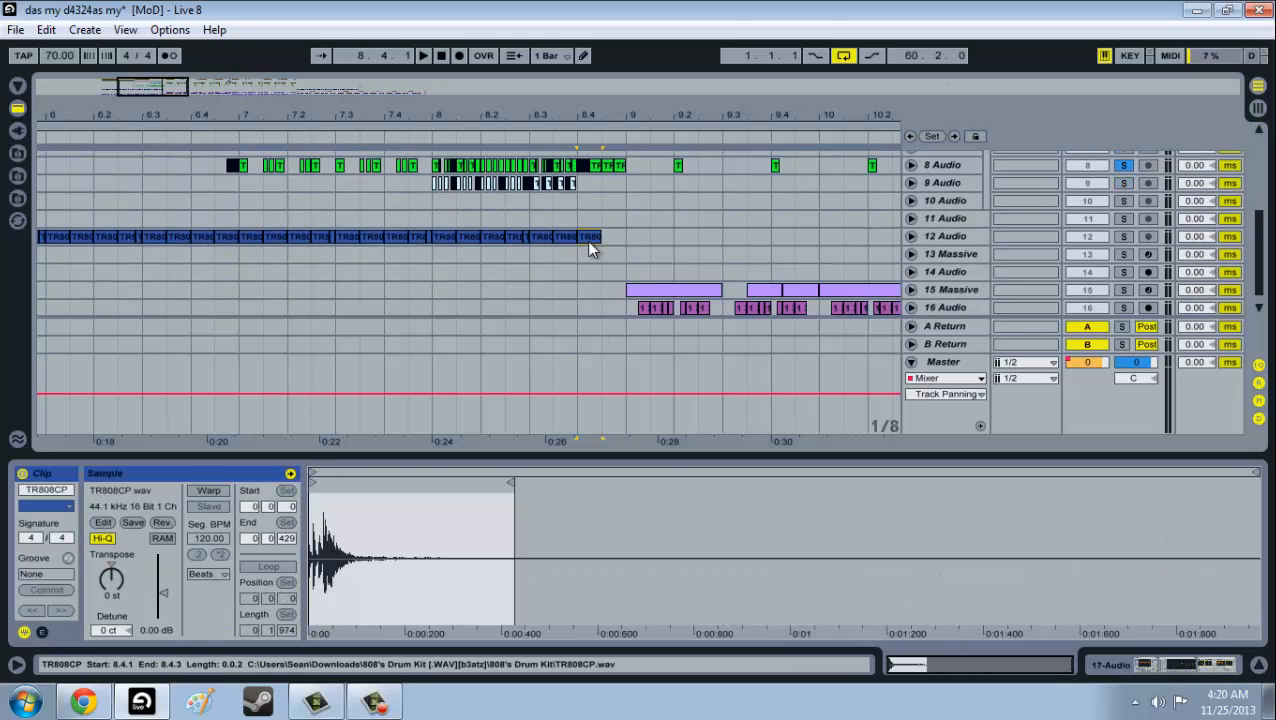
# Unsolo 8 Audio, play all tracks from 8.4.1 and stop at about 9.4.3.
pyautogui.click(554, 271)
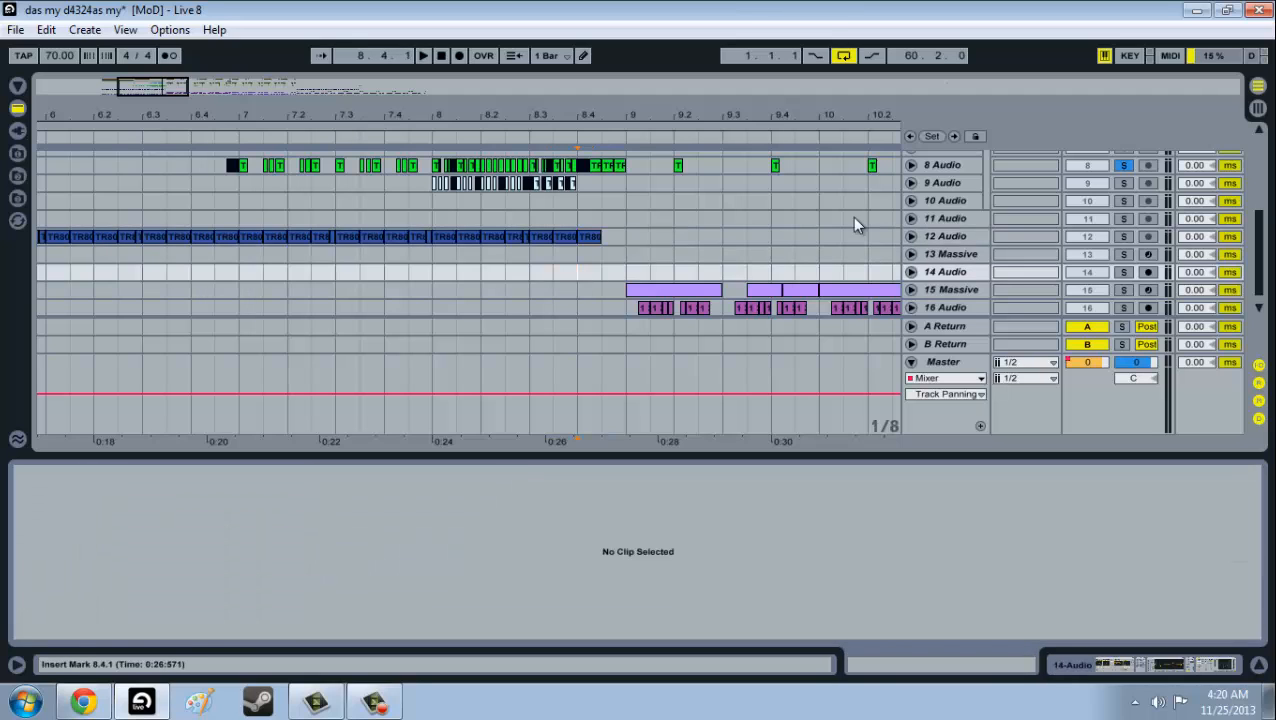
pyautogui.click(1124, 166)
pyautogui.press('space')
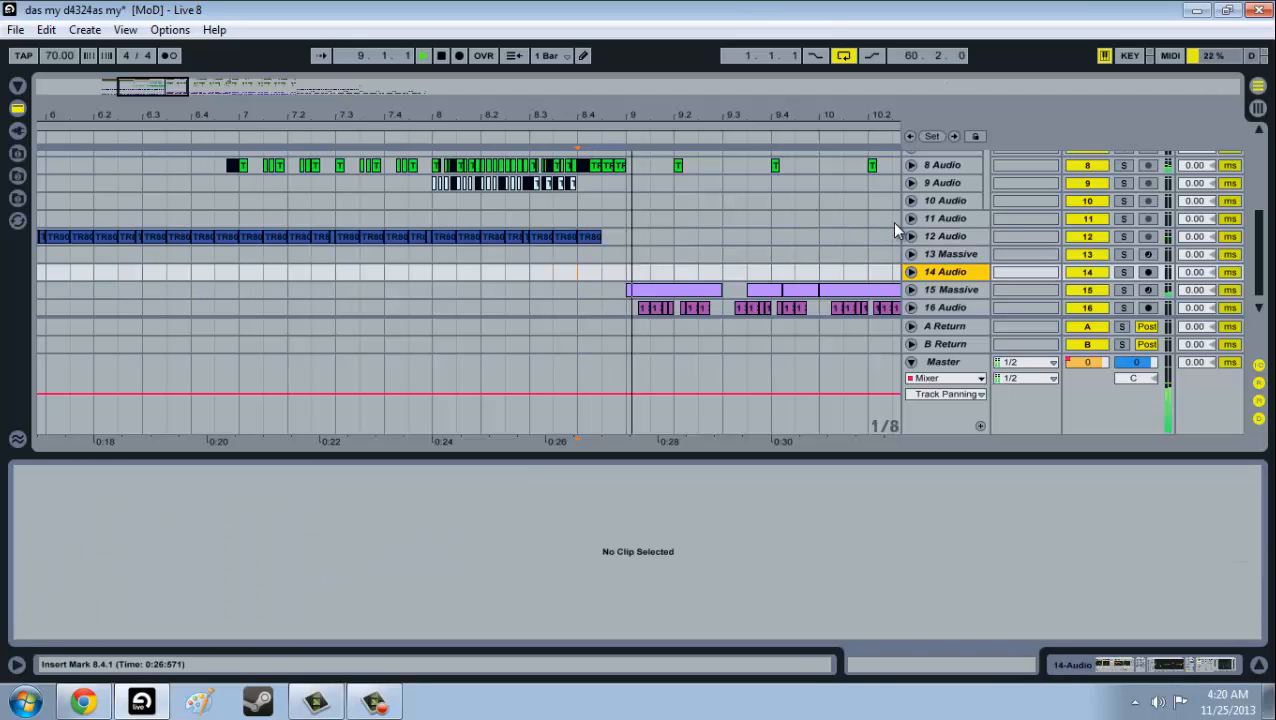
pyautogui.moveTo(164, 87); pyautogui.dragTo(154, 87)
pyautogui.press('space')
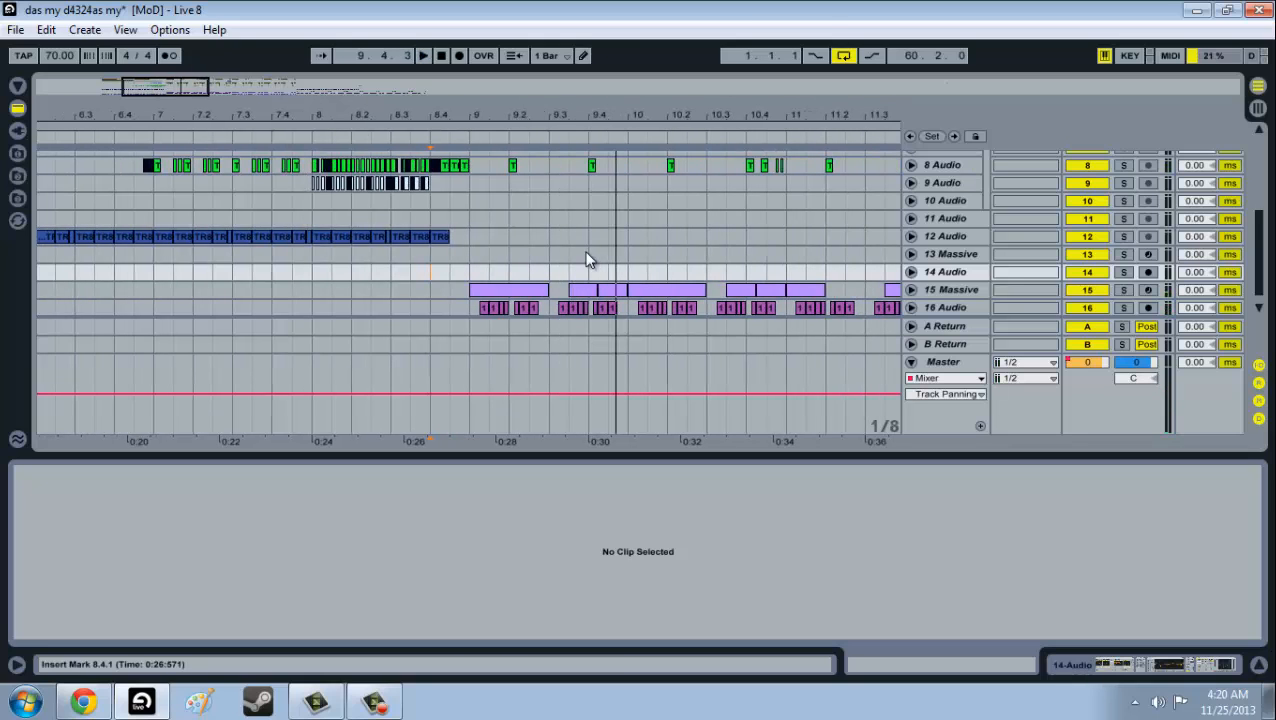
pyautogui.scroll(8, 586, 260)
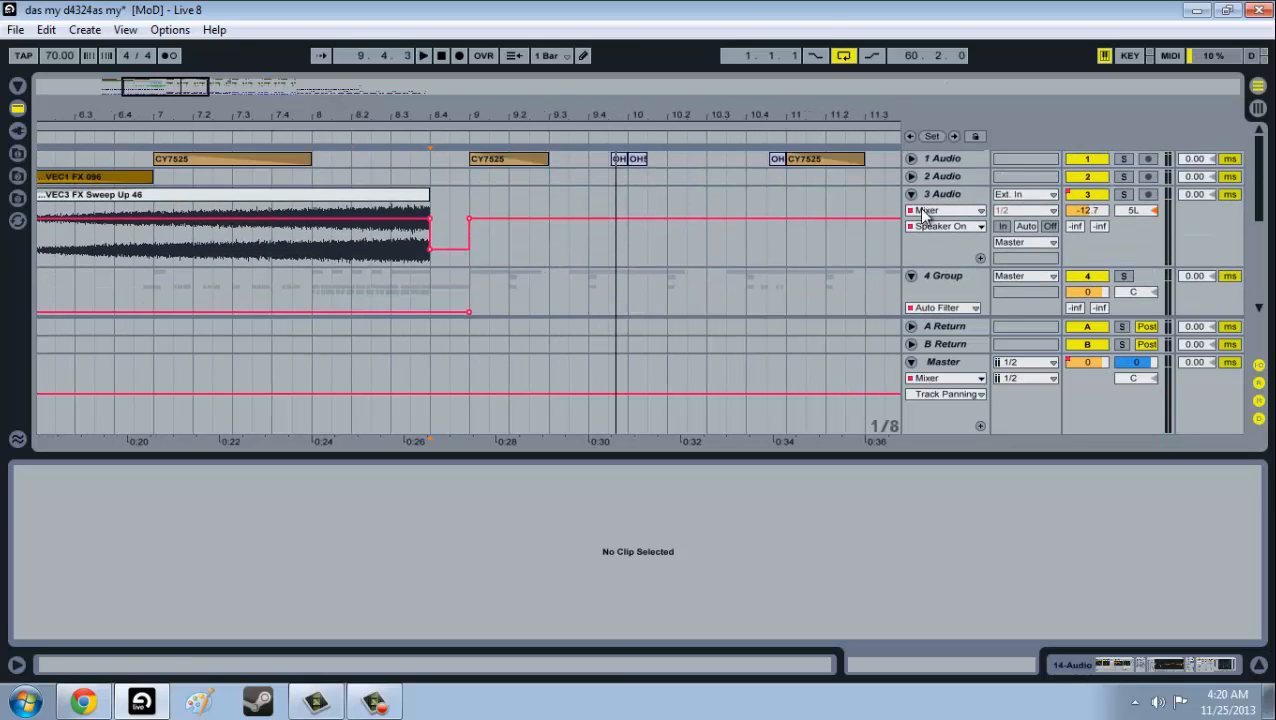
# Fold the 3 Audio track and look over the clips on all tracks around bar 9.
pyautogui.click(911, 194)
pyautogui.moveTo(196, 90); pyautogui.dragTo(200, 95)
pyautogui.scroll(-8, 510, 203)
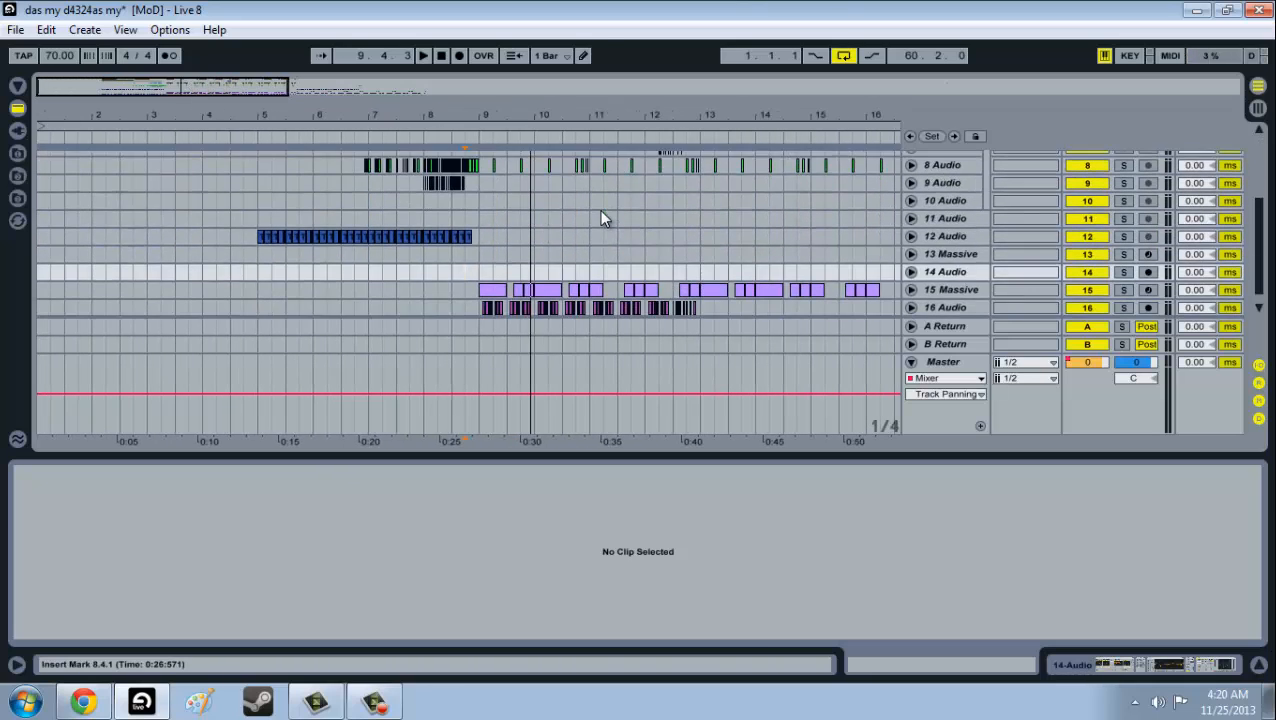
pyautogui.scroll(-1, 600, 218)
pyautogui.moveTo(162, 98); pyautogui.dragTo(172, 86)
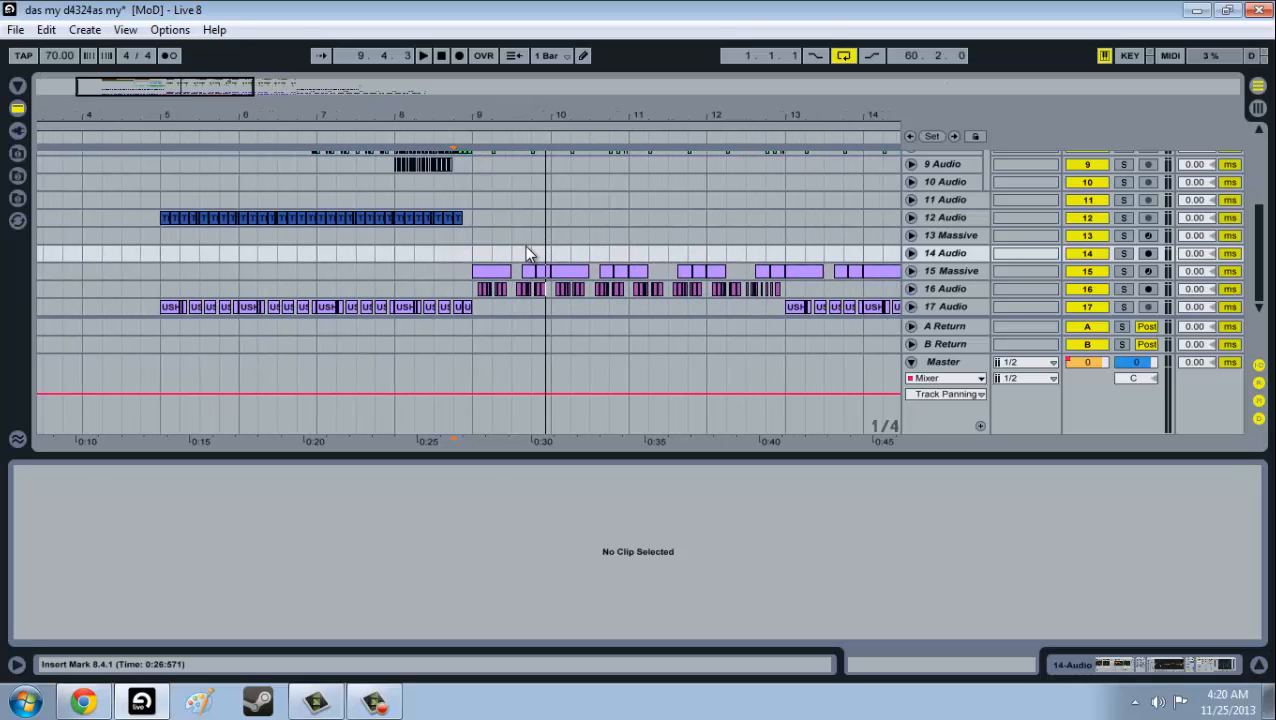
pyautogui.scroll(9, 489, 270)
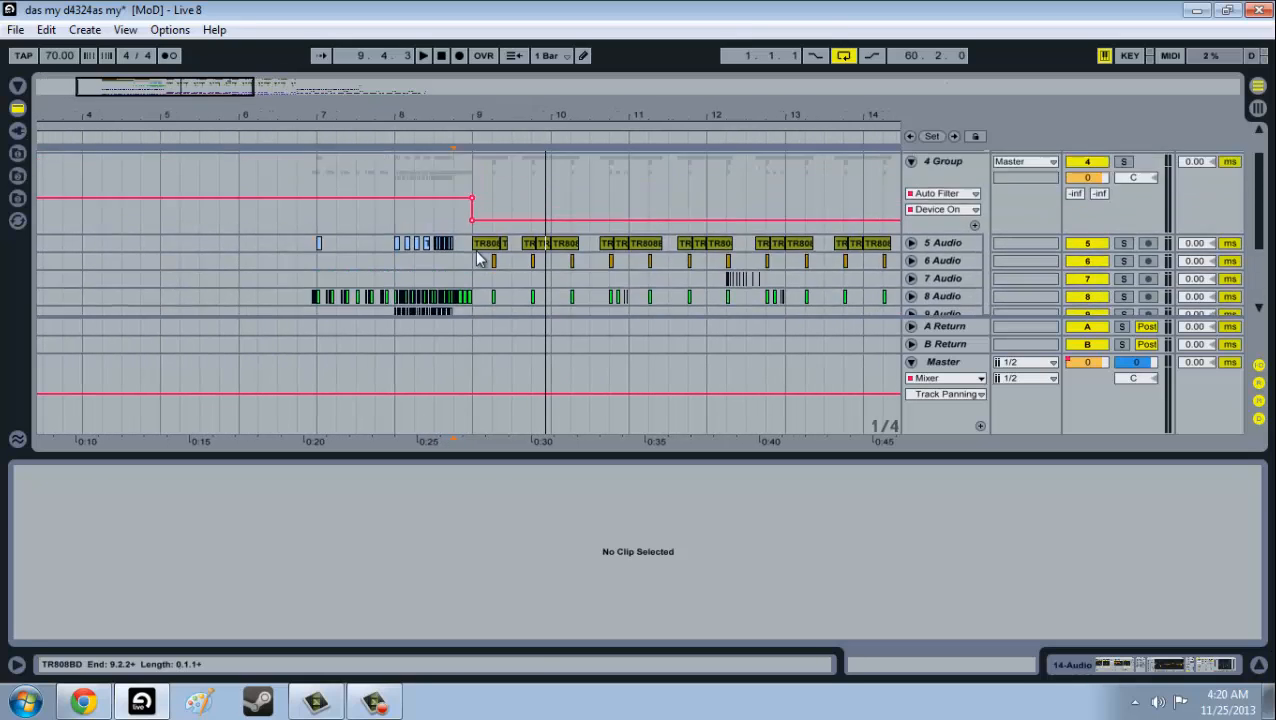
# Enlarge the Master track's Spectrum display, play all tracks from 8.4.1 to about 9.4.2, then shrink the display.
pyautogui.click(956, 363)
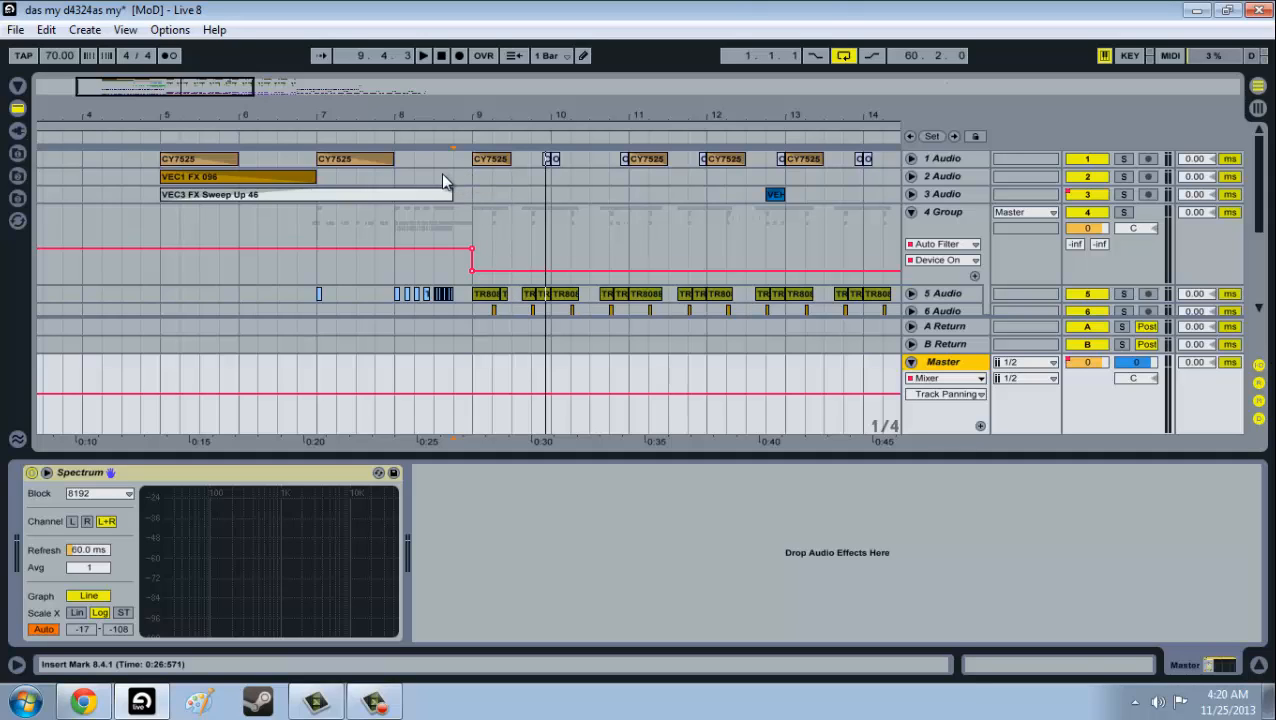
pyautogui.click(46, 473)
pyautogui.press('space')
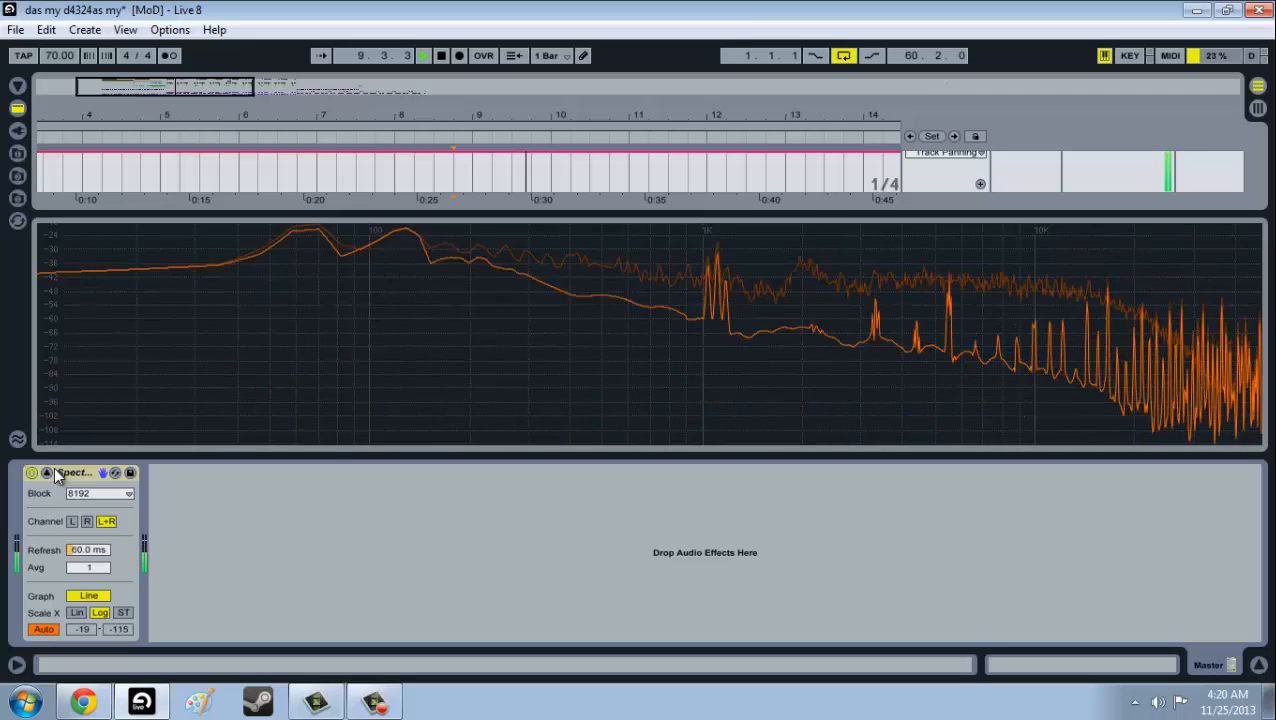
pyautogui.press('space')
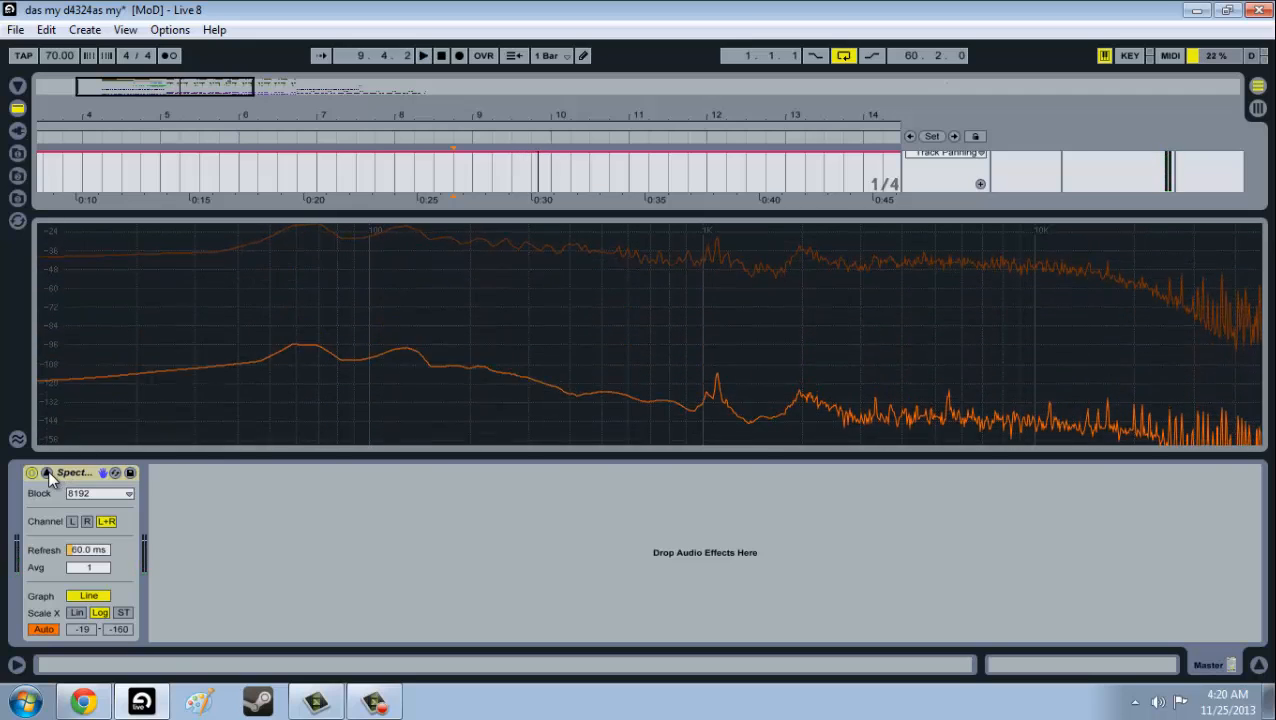
pyautogui.click(48, 471)
# Solo 16 Audio, play it from 9.1.1 to about 9.2.4, then unsolo it and review its device chain.
pyautogui.scroll(-3, 650, 247)
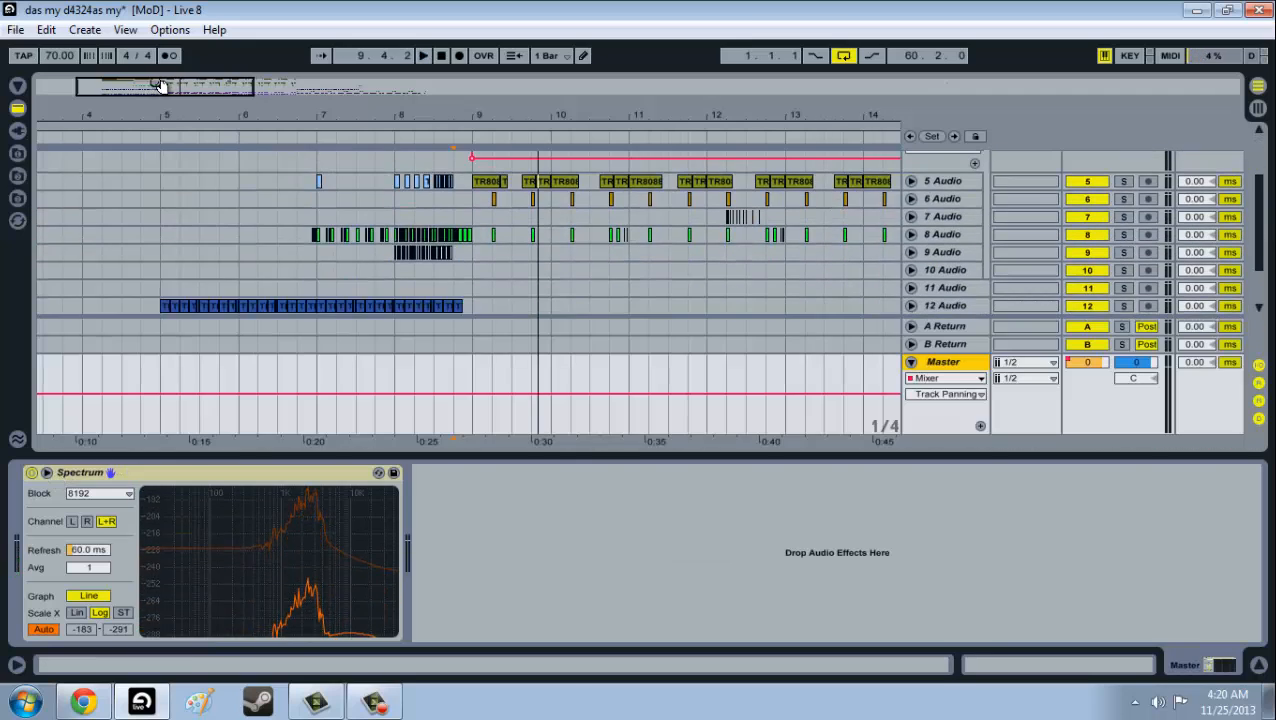
pyautogui.moveTo(162, 88); pyautogui.dragTo(158, 78)
pyautogui.scroll(-3, 533, 228)
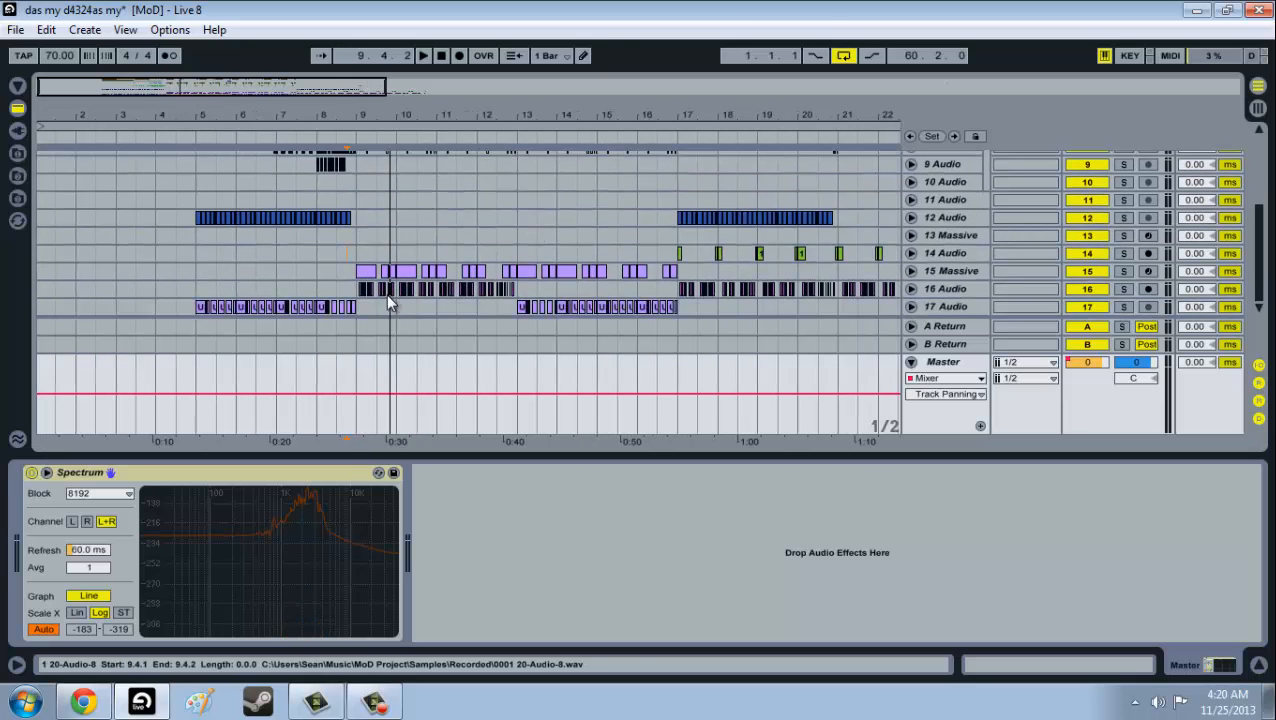
pyautogui.moveTo(378, 118); pyautogui.dragTo(424, 280)
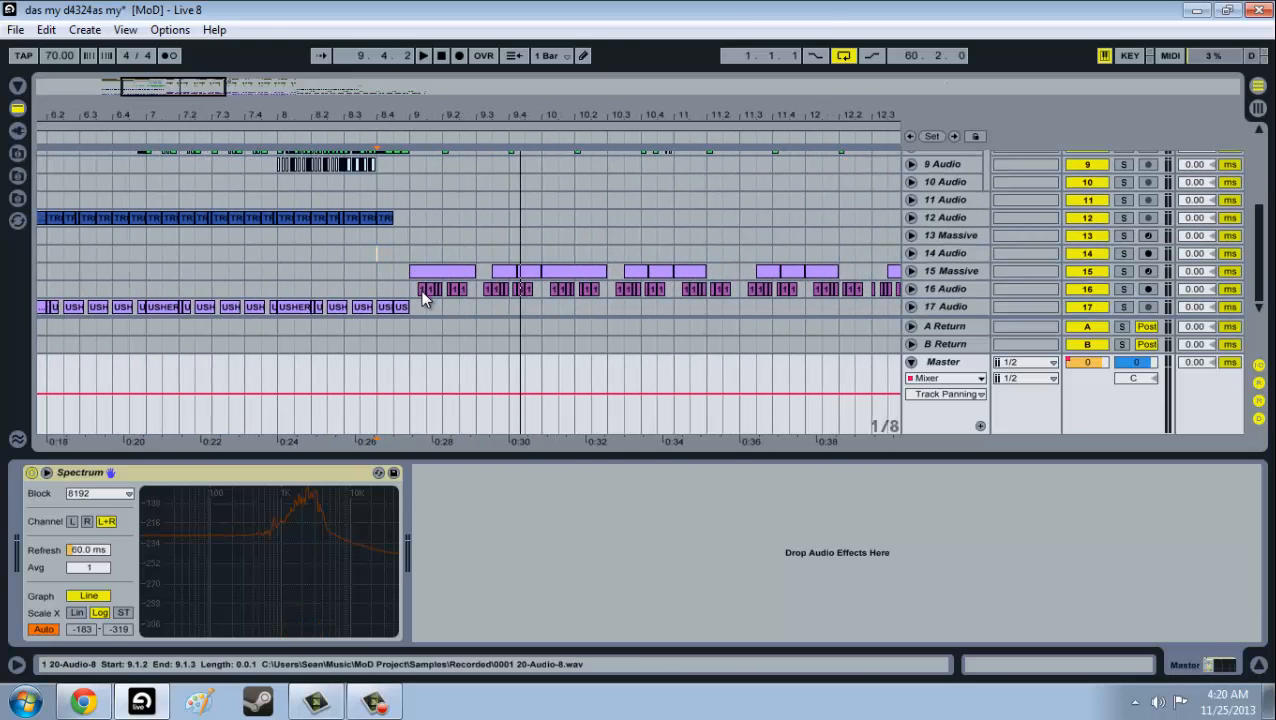
pyautogui.click(422, 287)
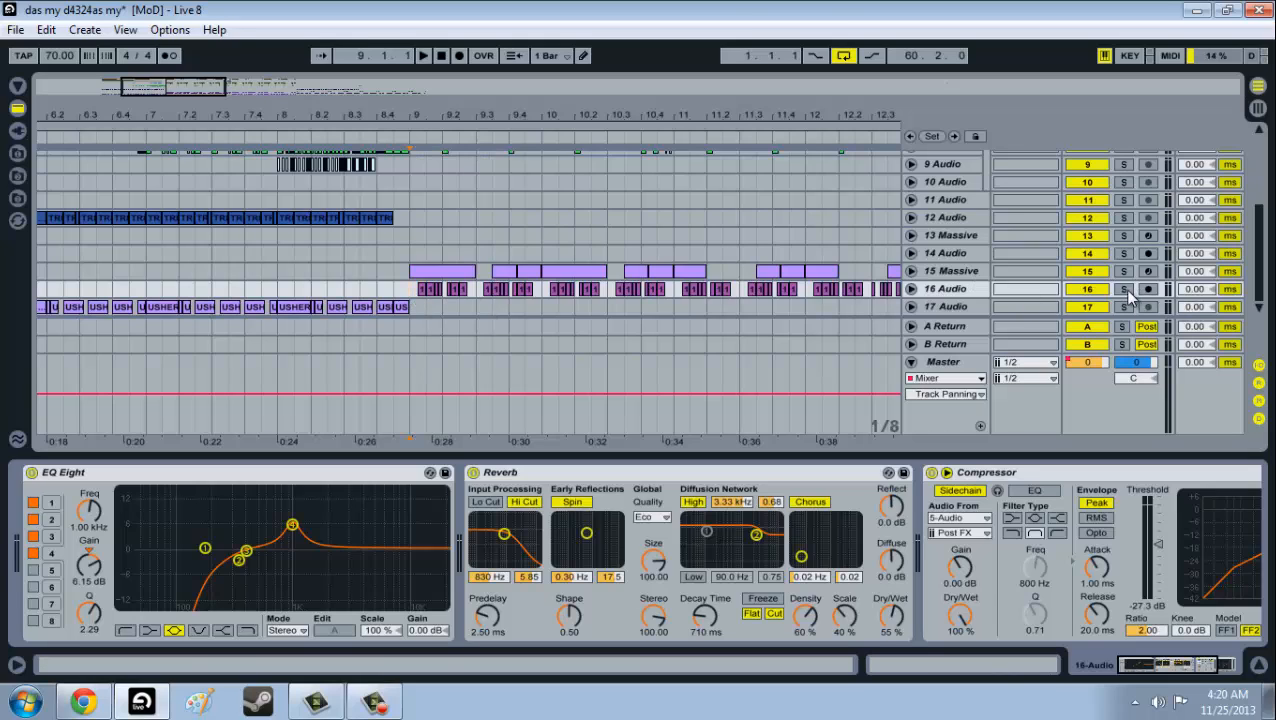
pyautogui.click(1124, 289)
pyautogui.press('space')
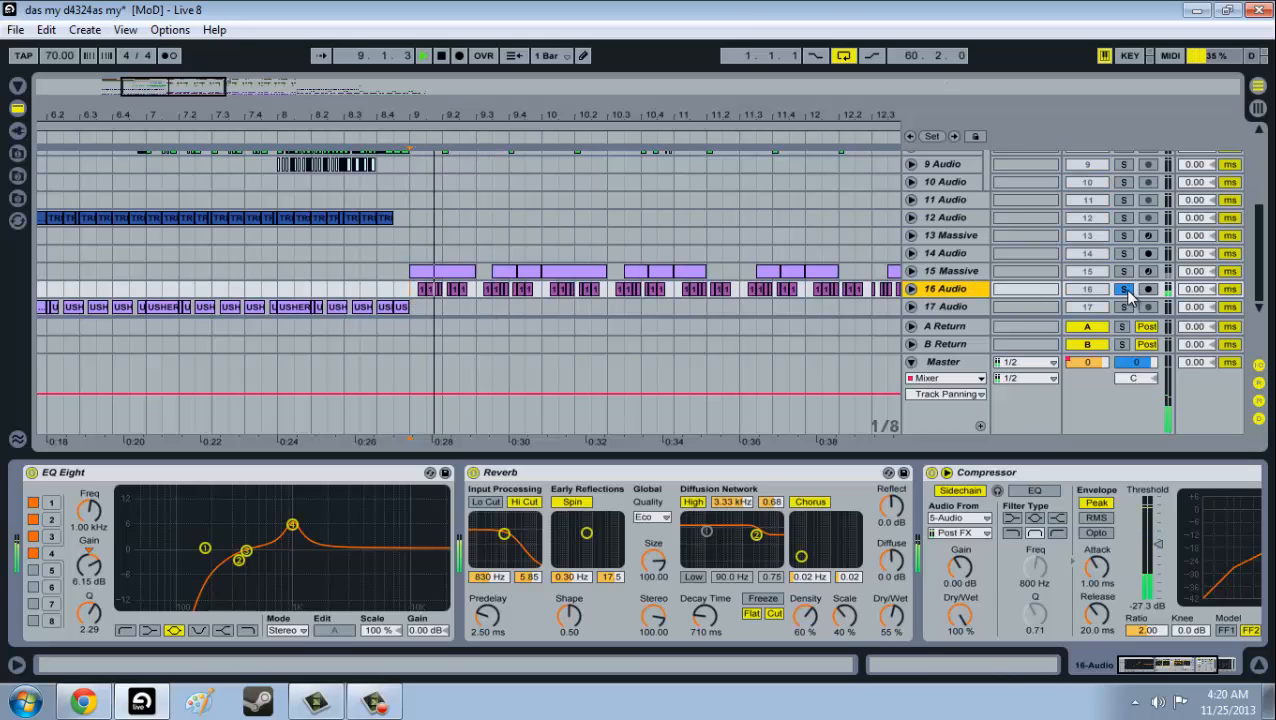
pyautogui.press('space')
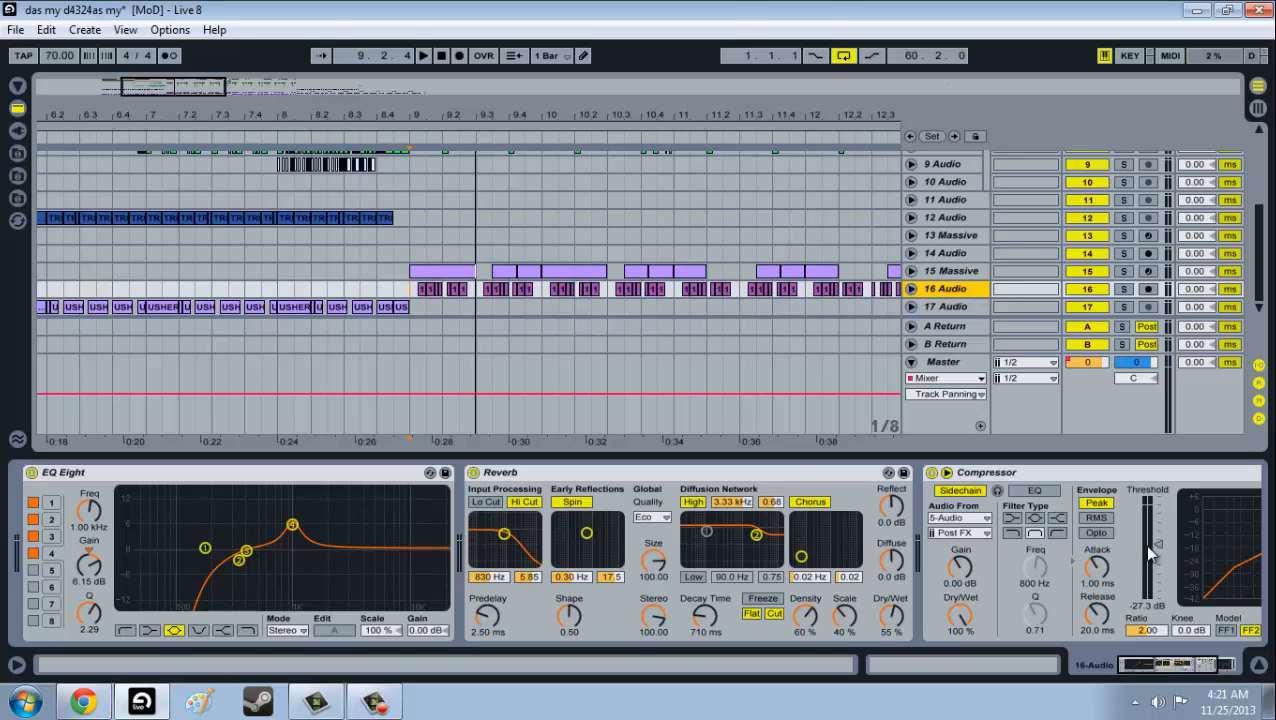
pyautogui.moveTo(1182, 672); pyautogui.dragTo(1134, 666)
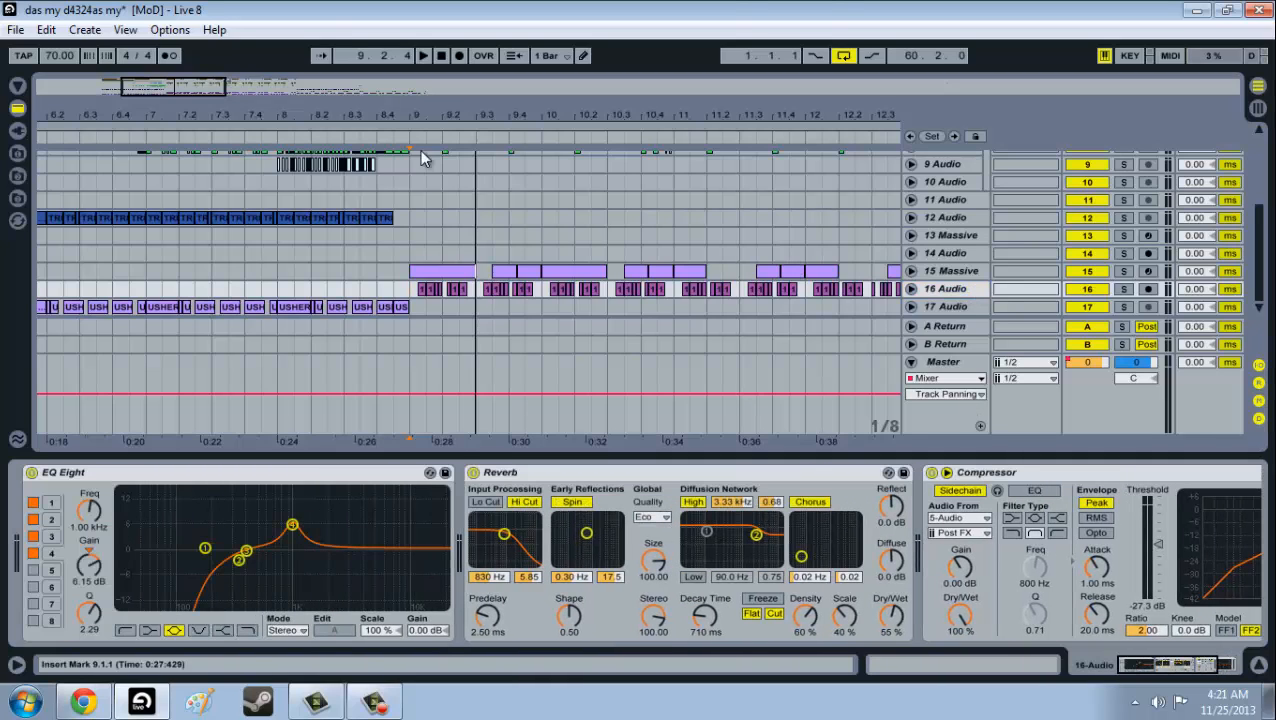
# Mark the first four bars of the drop, 9.1.1 to 13.1.1, on 1 Audio and 2 Audio.
pyautogui.moveTo(207, 83); pyautogui.dragTo(203, 58)
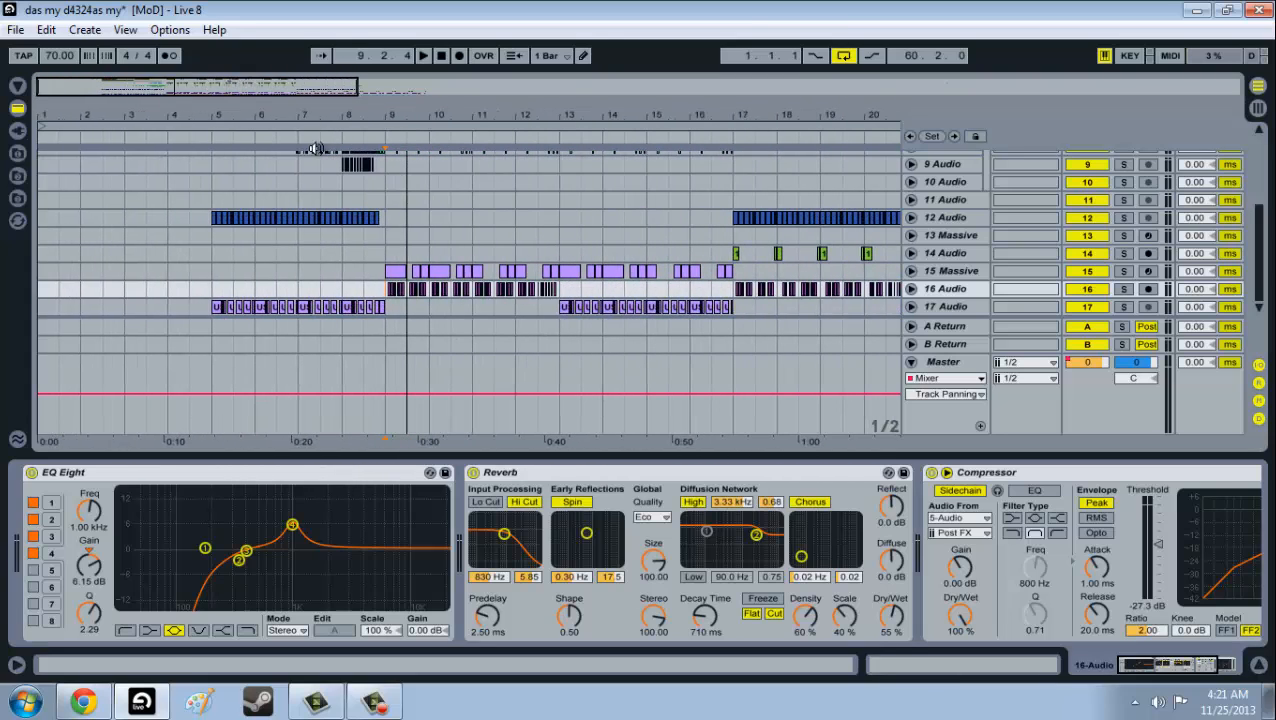
pyautogui.scroll(1, 565, 310)
pyautogui.scroll(5, 565, 310)
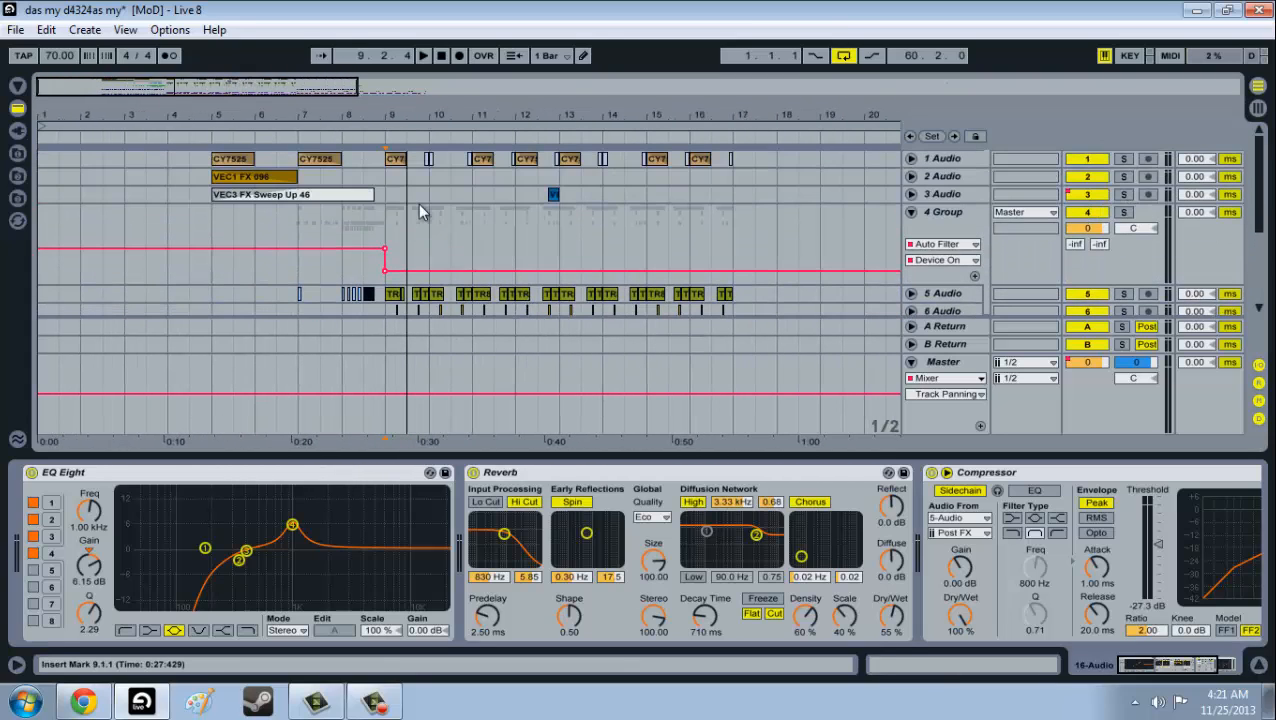
pyautogui.moveTo(393, 199); pyautogui.dragTo(389, 163)
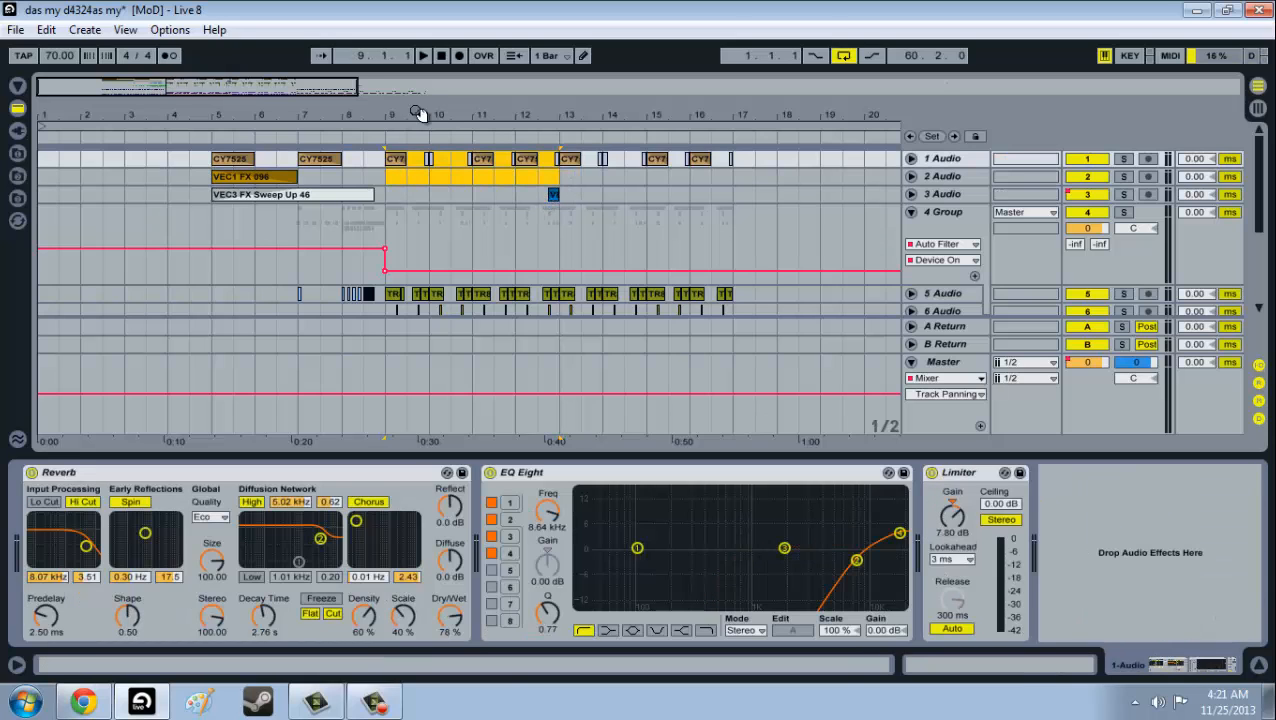
pyautogui.moveTo(418, 108); pyautogui.dragTo(420, 118)
pyautogui.moveTo(370, 182)
pyautogui.mouseDown()
pyautogui.moveTo(641, 182)
pyautogui.moveTo(655, 170)
pyautogui.moveTo(643, 165)
pyautogui.mouseUp()
pyautogui.moveTo(214, 85); pyautogui.dragTo(220, 90)
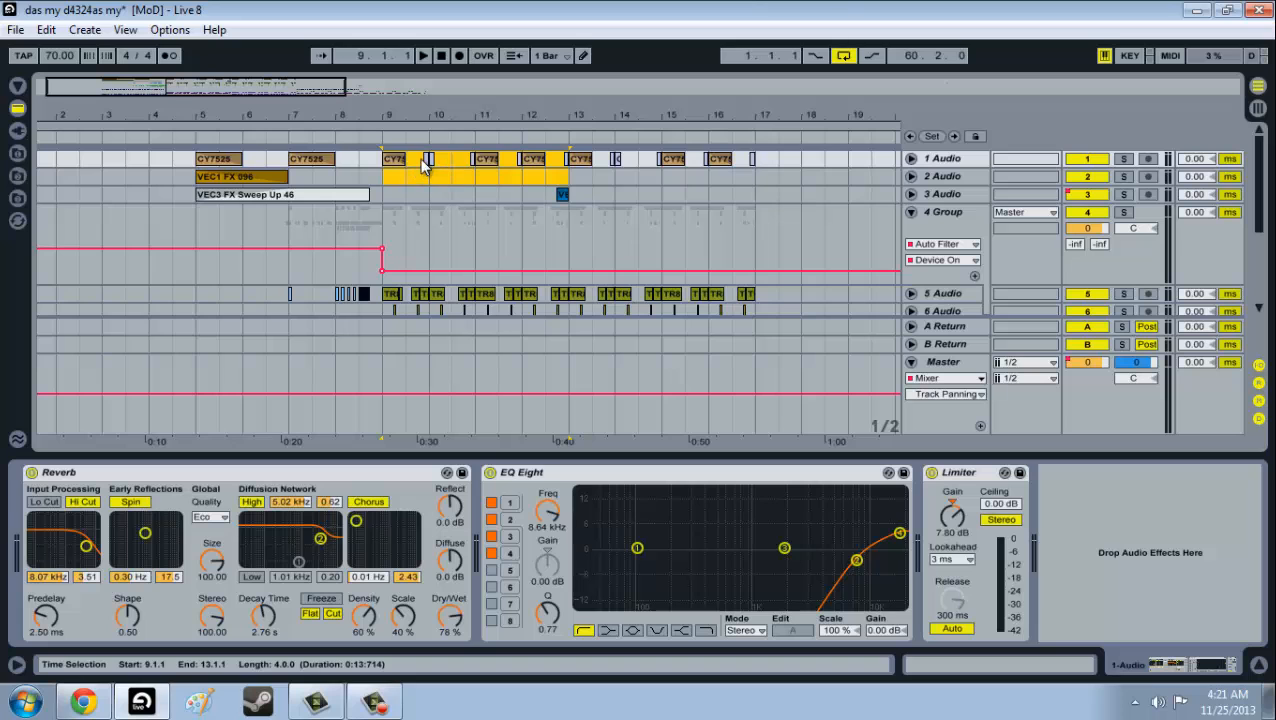
# Mark the two bars from 9.1.1 to 11.1.1 on 1 Audio and 2 Audio, then check the lower tracks there.
pyautogui.moveTo(436, 105); pyautogui.dragTo(507, 155)
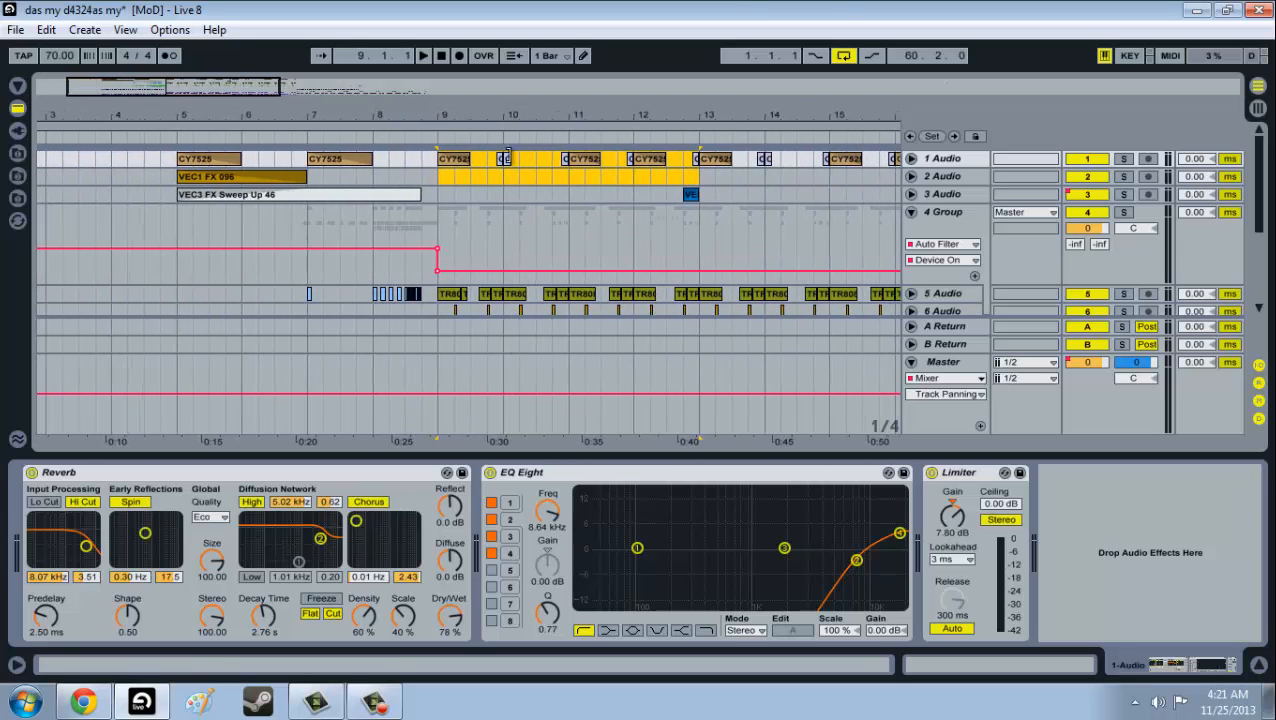
pyautogui.moveTo(438, 180); pyautogui.dragTo(567, 159)
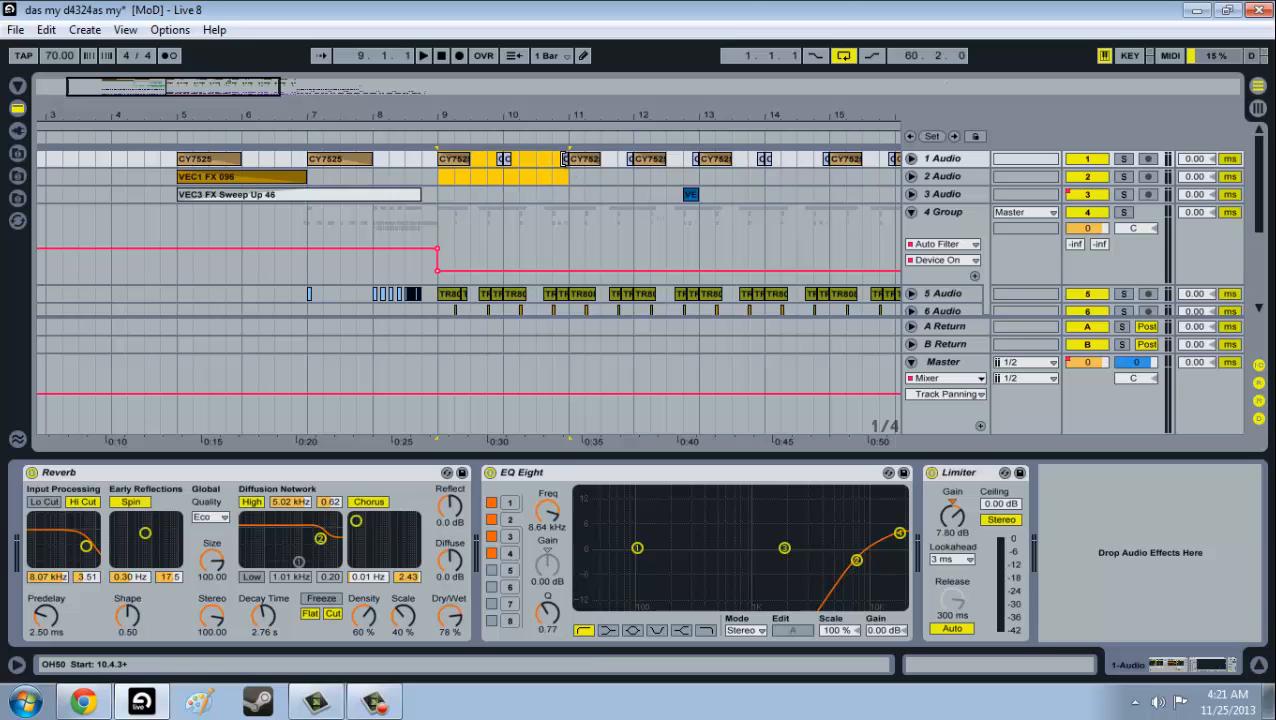
pyautogui.scroll(-6, 538, 224)
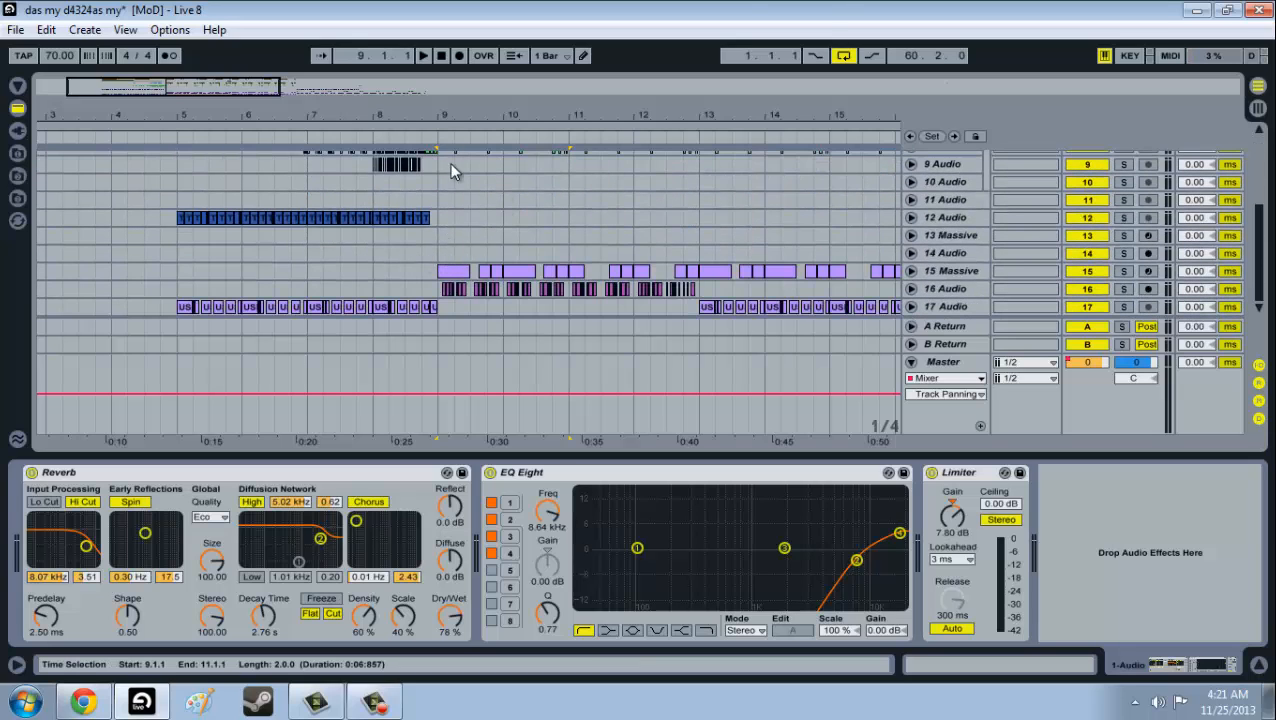
pyautogui.scroll(6, 468, 232)
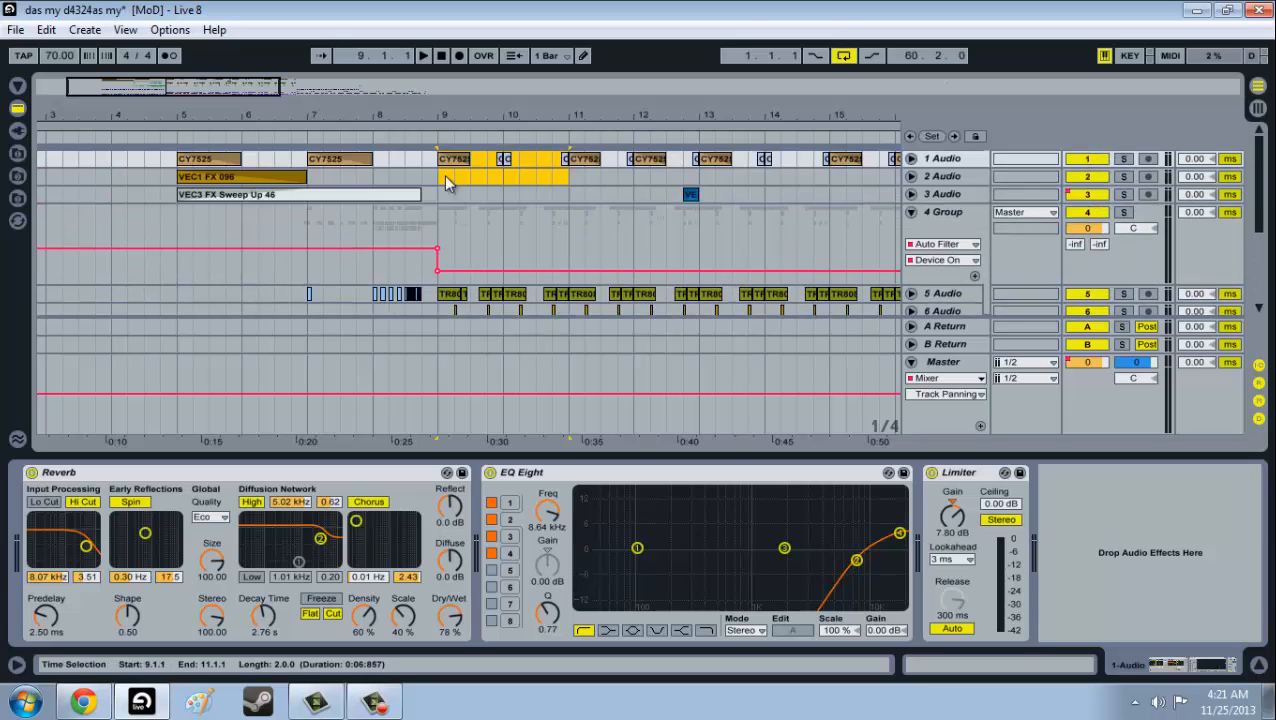
# Mark the whole eight-bar drop from 9.1.1 to 17.1.1 across 1 Audio through 6 Audio.
pyautogui.moveTo(447, 183); pyautogui.dragTo(875, 160)
pyautogui.moveTo(205, 86); pyautogui.dragTo(236, 82)
pyautogui.moveTo(389, 163); pyautogui.dragTo(745, 228)
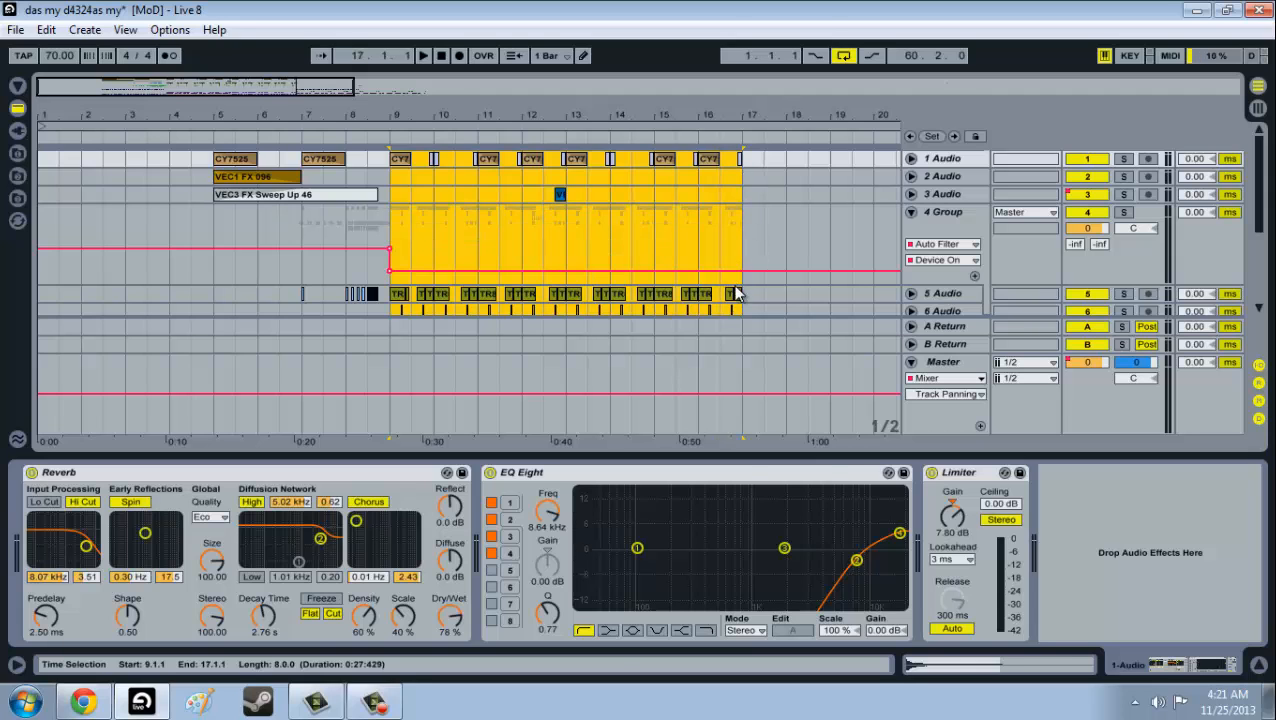
pyautogui.moveTo(735, 286); pyautogui.dragTo(741, 297)
# Mark 16 Audio and 17 Audio from 17.1.1 back towards 9.1.1, then set the insert mark at 9.1.1 on 14 Audio.
pyautogui.scroll(-10, 741, 290)
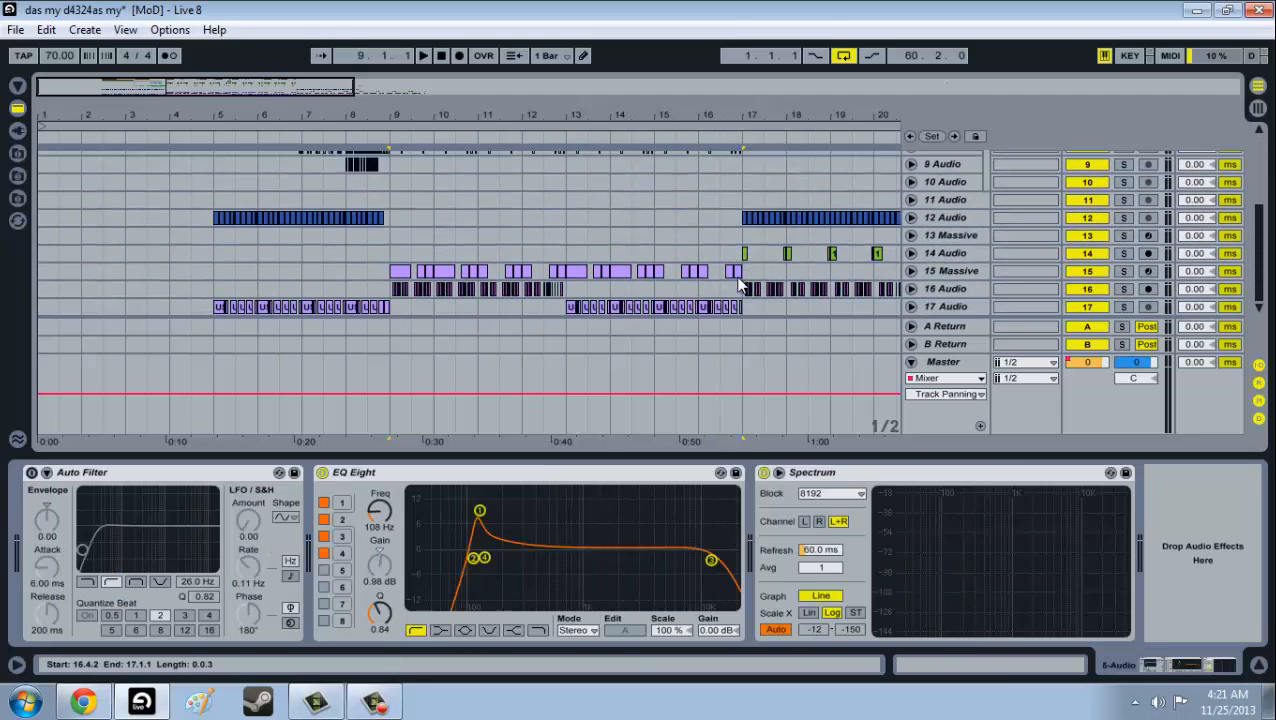
pyautogui.moveTo(743, 302); pyautogui.dragTo(390, 285)
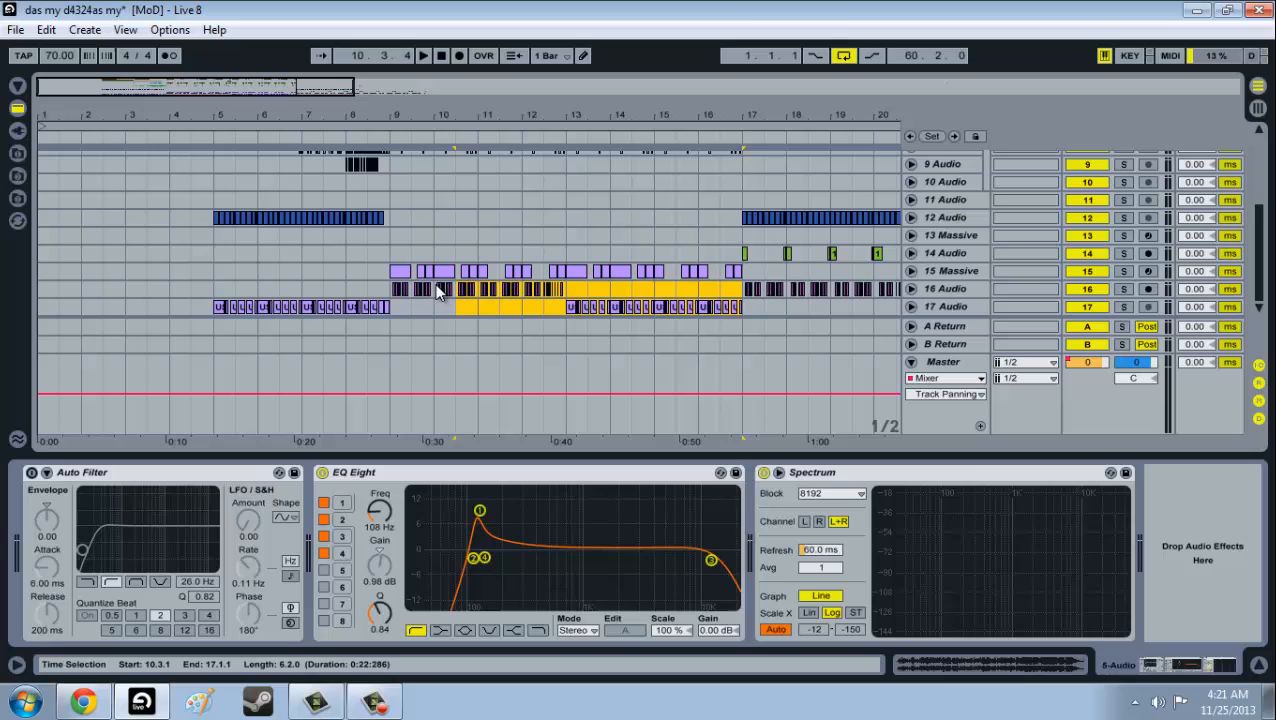
pyautogui.click(395, 247)
# Mark the stretch from 9.1.1 to 17.1.1 on 7 Audio.
pyautogui.moveTo(298, 82); pyautogui.dragTo(316, 91)
pyautogui.scroll(4, 423, 257)
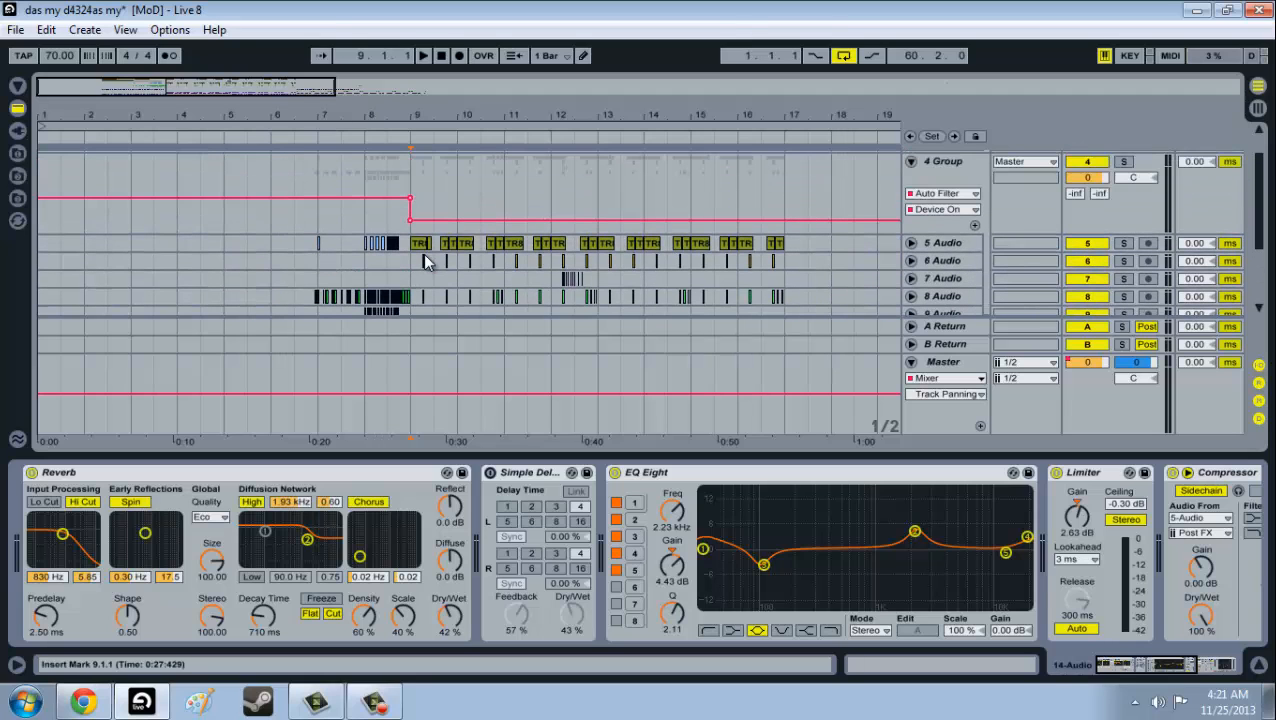
pyautogui.moveTo(413, 287); pyautogui.dragTo(775, 287)
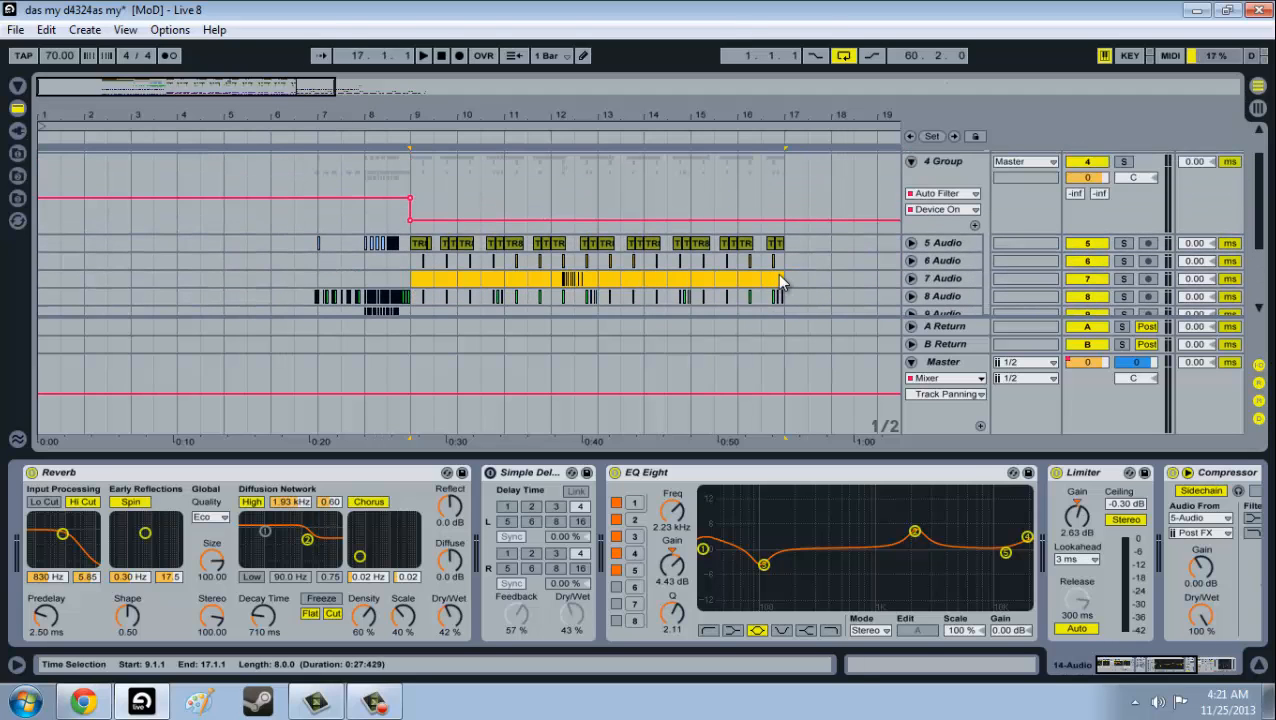